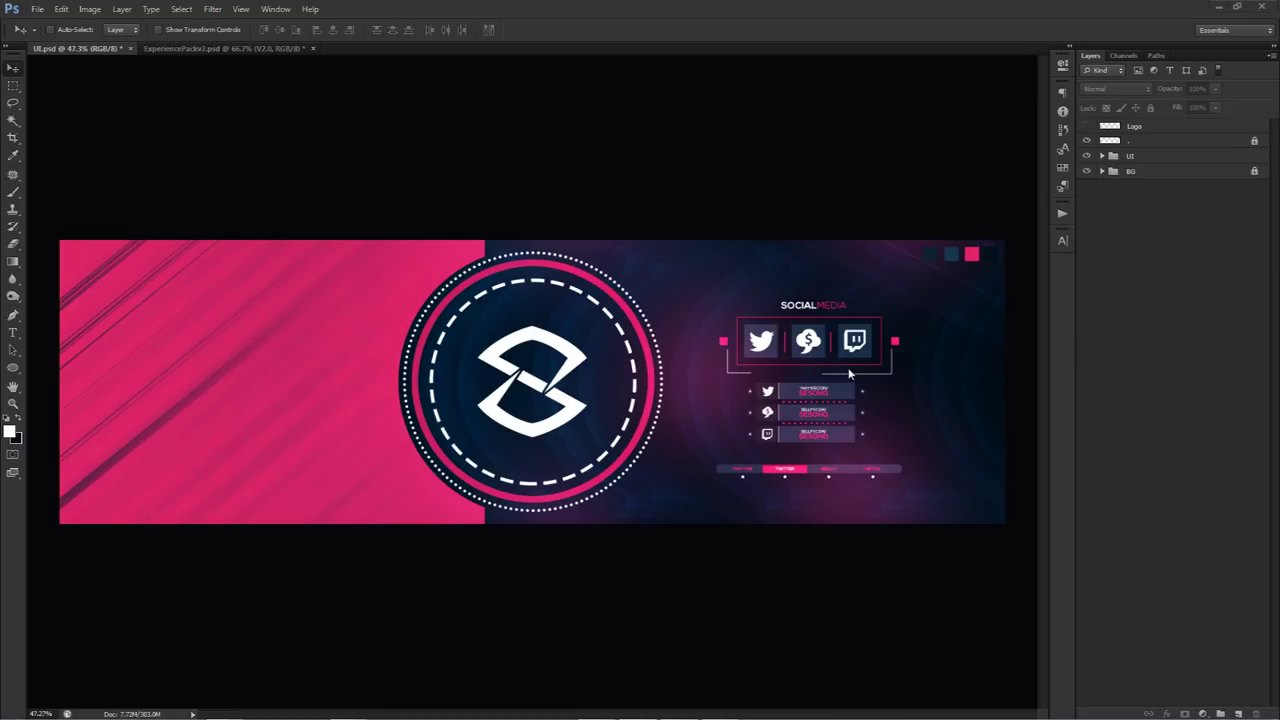
Examine the finished banner full screen at different magnifications, then return to the normal workspace view.
{"action": "key", "text": "f"}
{"action": "key", "text": "f"}
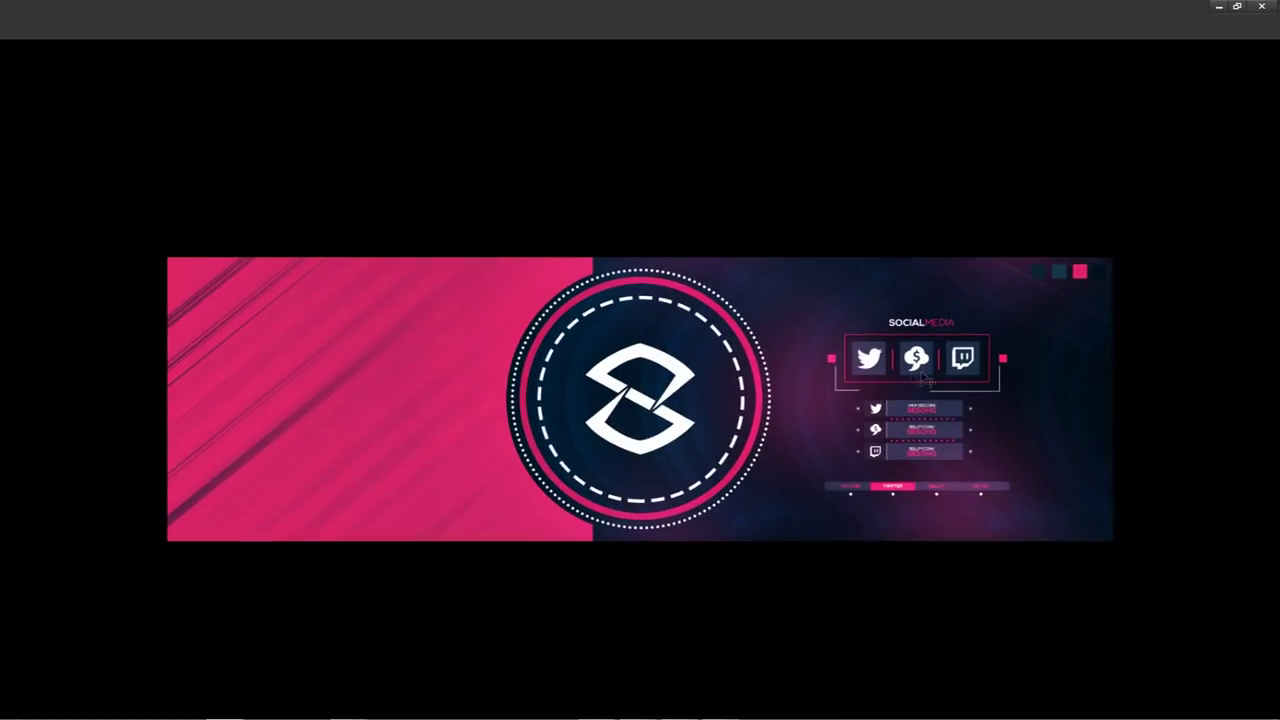
{"action": "scroll", "coordinate": [1022, 393], "scroll_direction": "up", "scroll_amount": 4}
{"action": "scroll", "coordinate": [849, 388], "scroll_direction": "up", "scroll_amount": 2}
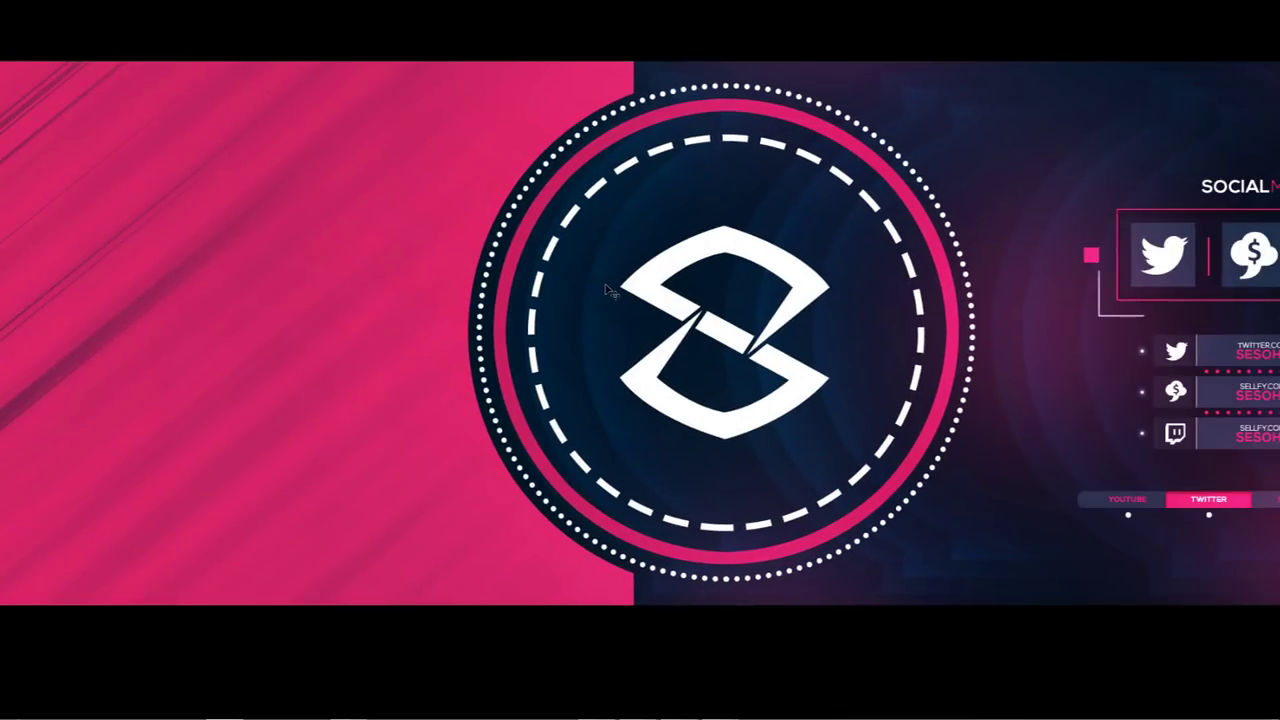
{"action": "scroll", "coordinate": [605, 290], "scroll_direction": "down", "scroll_amount": 4}
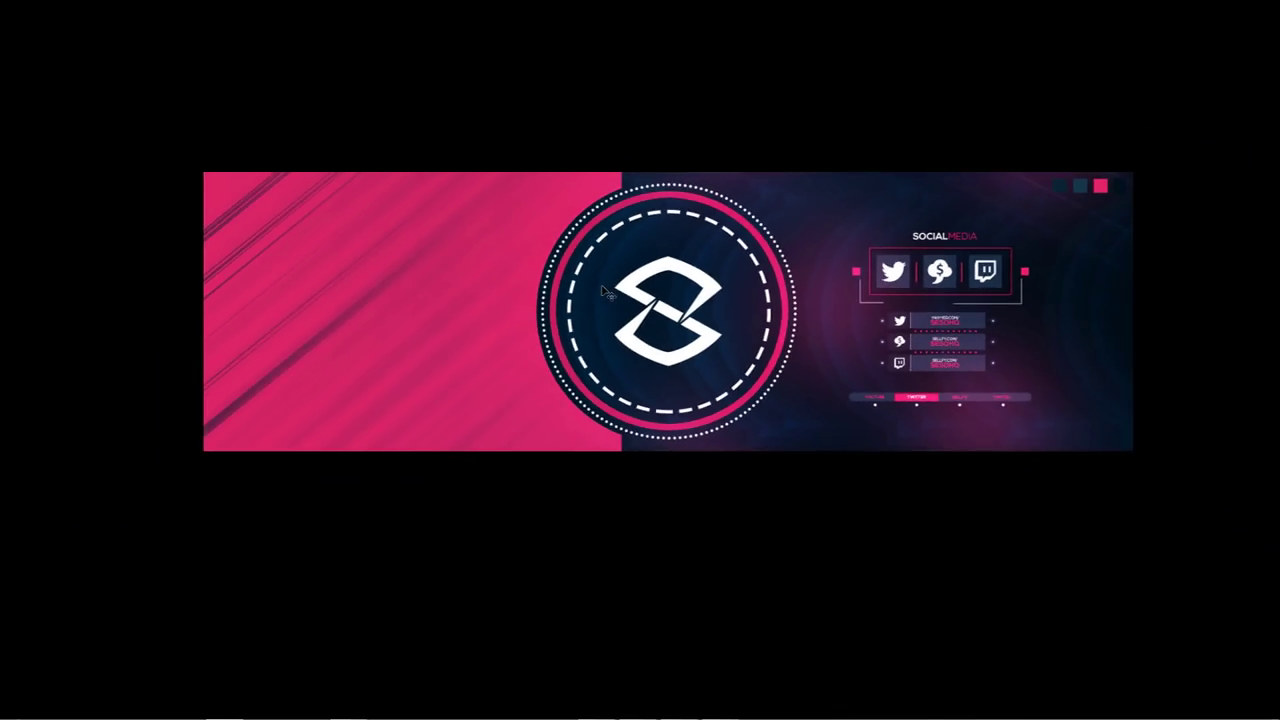
{"action": "left_click", "coordinate": [1085, 267]}
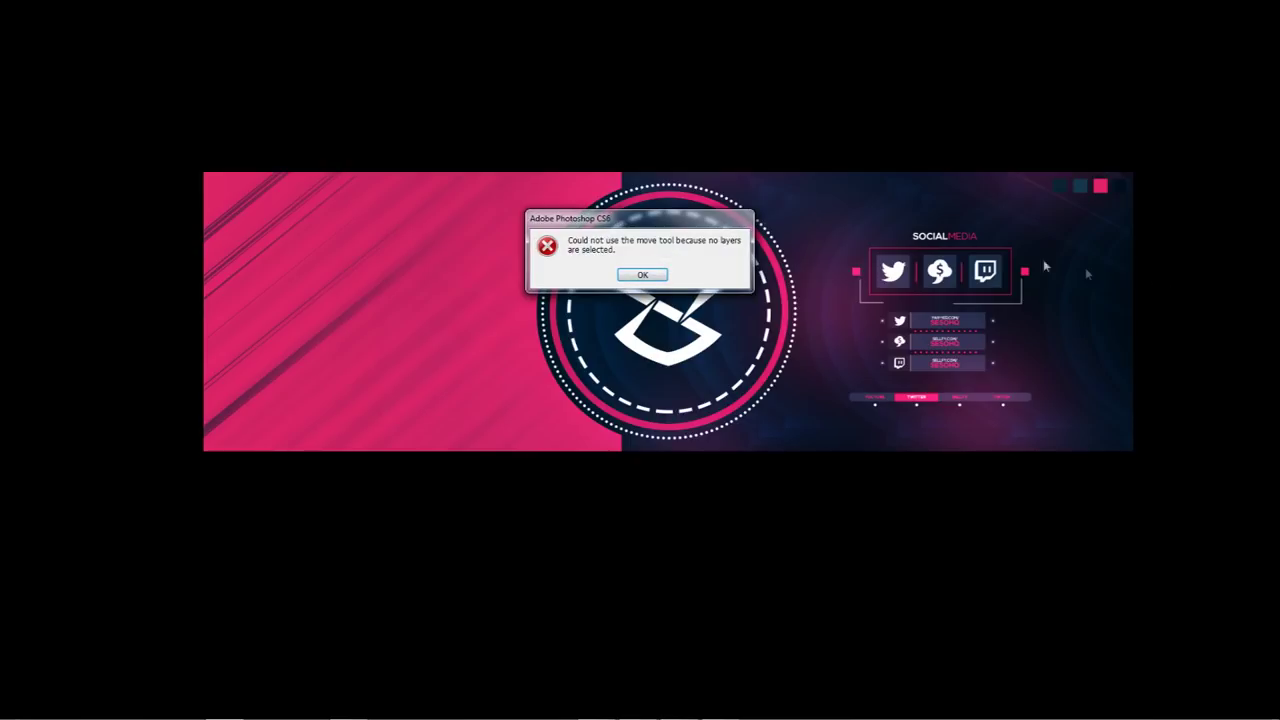
{"action": "left_click", "coordinate": [647, 276]}
{"action": "key", "text": "f"}
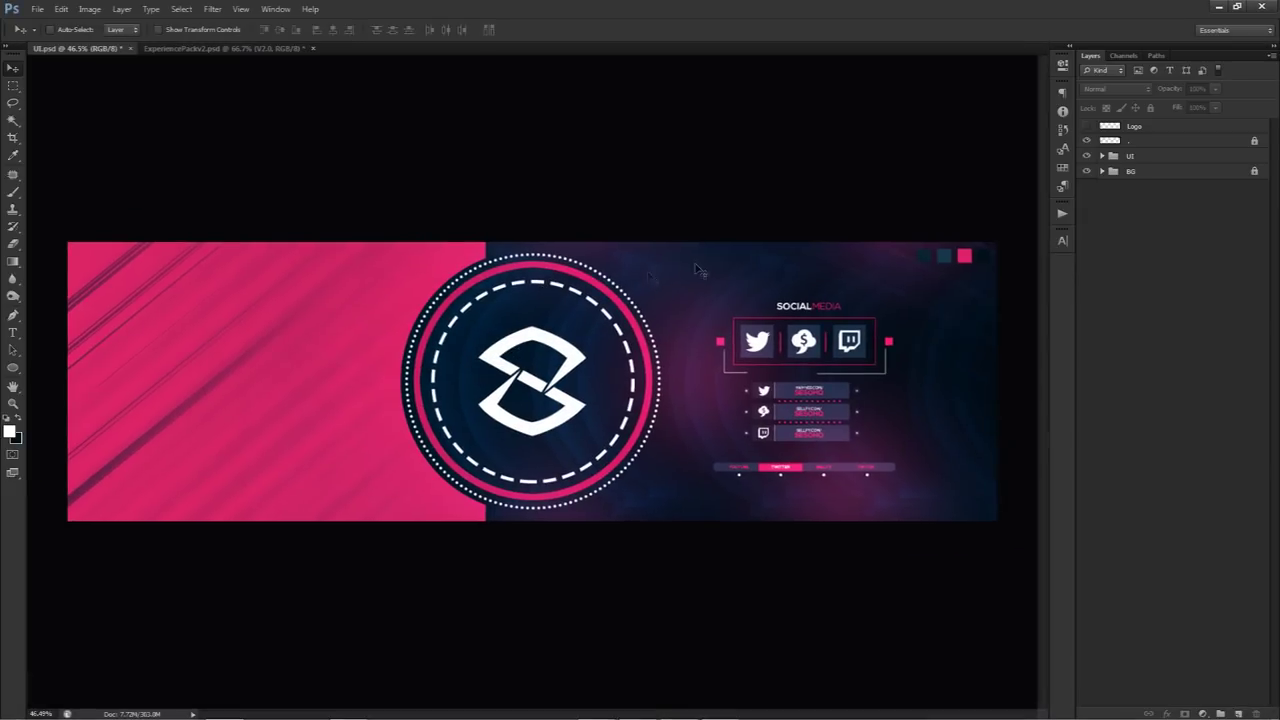
Hide the UI group and preview the Logo layer on the plain background before hiding it again.
{"action": "left_click", "coordinate": [1087, 156]}
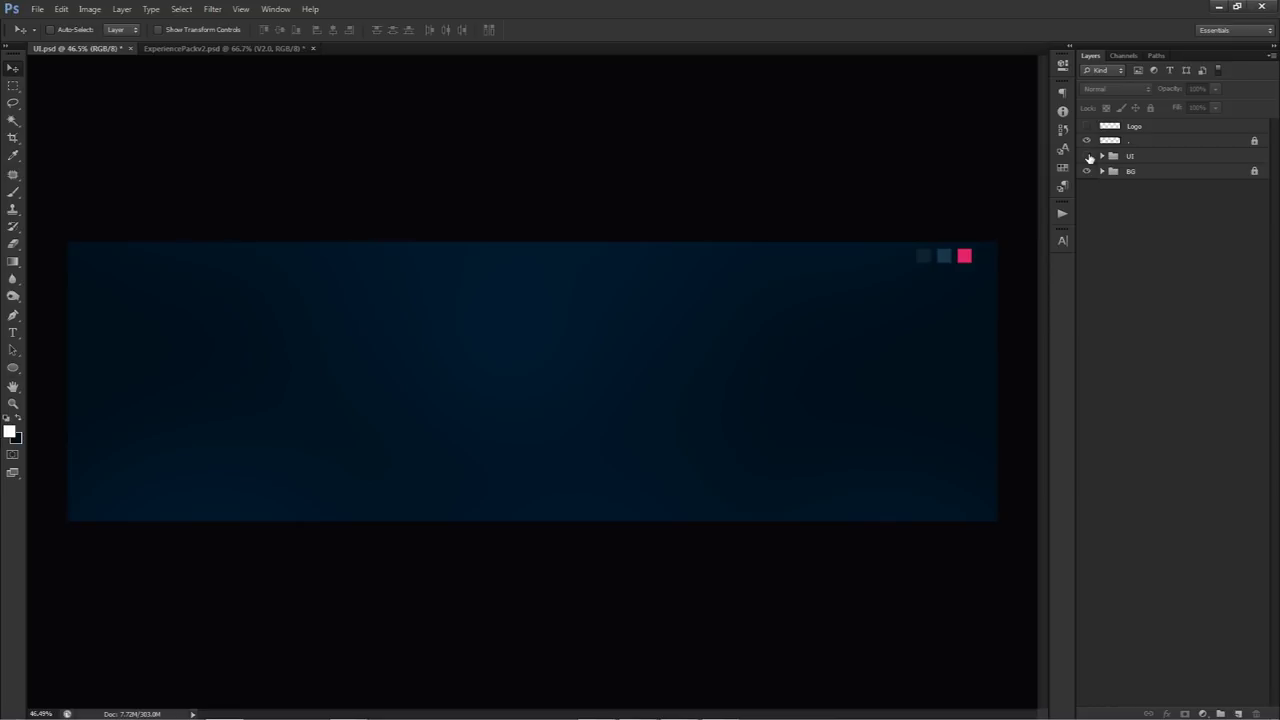
{"action": "left_click", "coordinate": [1086, 127]}
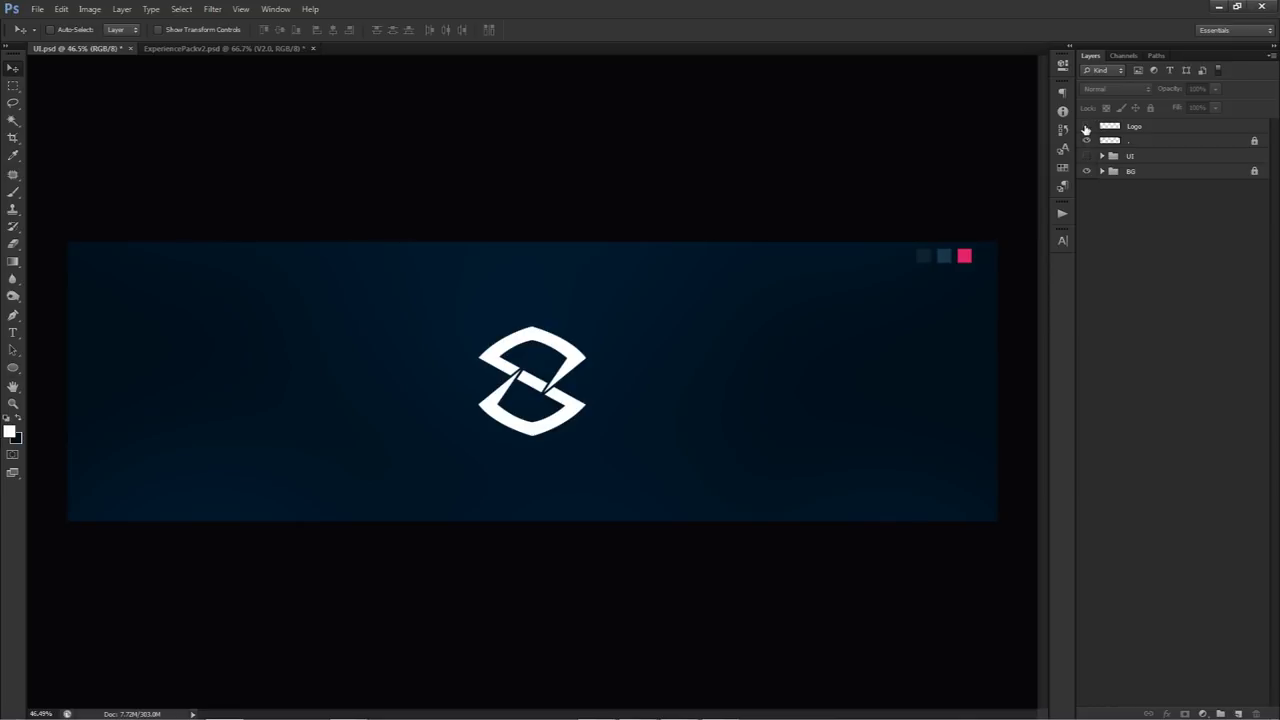
{"action": "left_click", "coordinate": [1086, 127]}
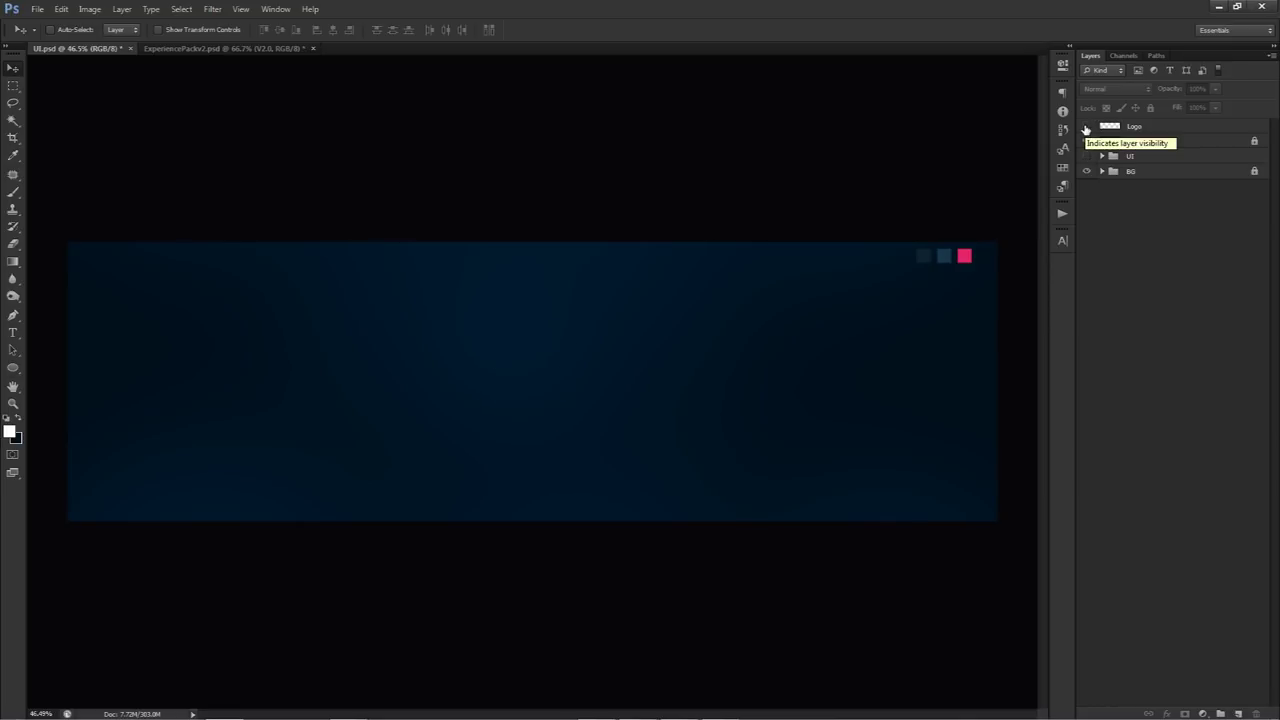
{"action": "left_click", "coordinate": [9, 431]}
{"action": "left_click_drag", "start_coordinate": [740, 295], "coordinate": [700, 434]}
{"action": "left_click", "coordinate": [820, 409]}
{"action": "left_click_drag", "start_coordinate": [815, 434], "coordinate": [785, 240]}
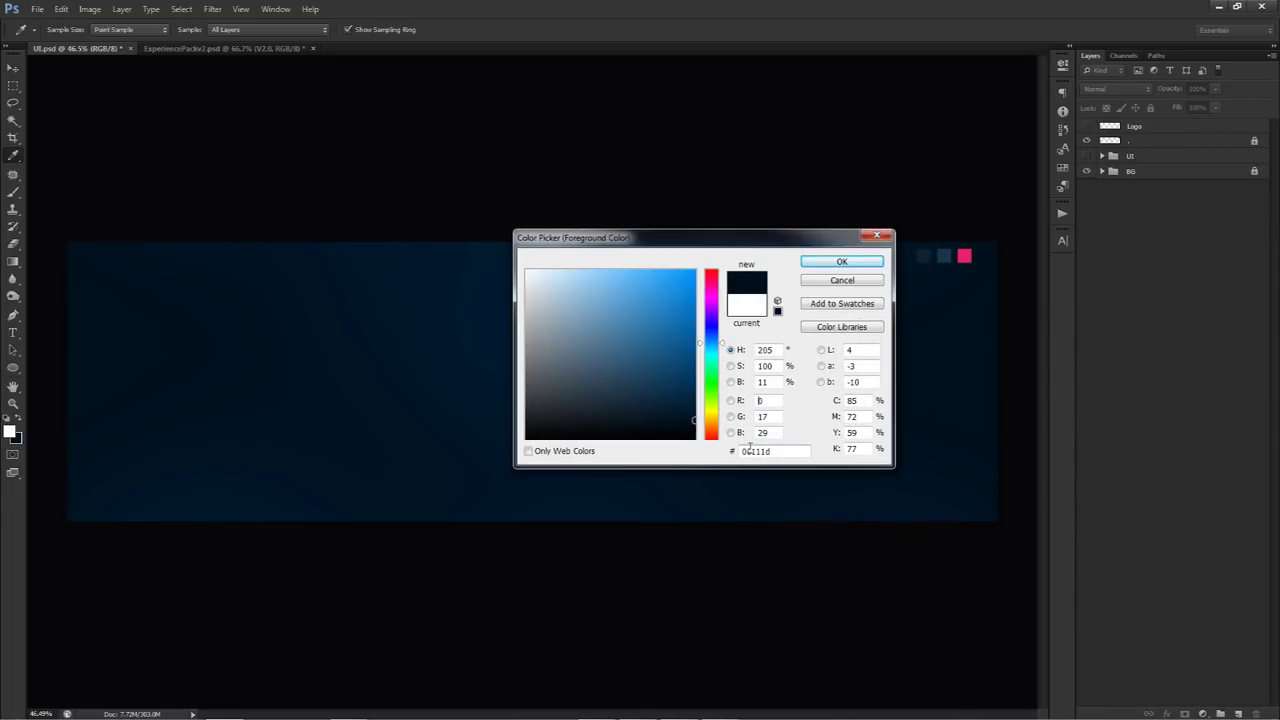
{"action": "left_click", "coordinate": [838, 283]}
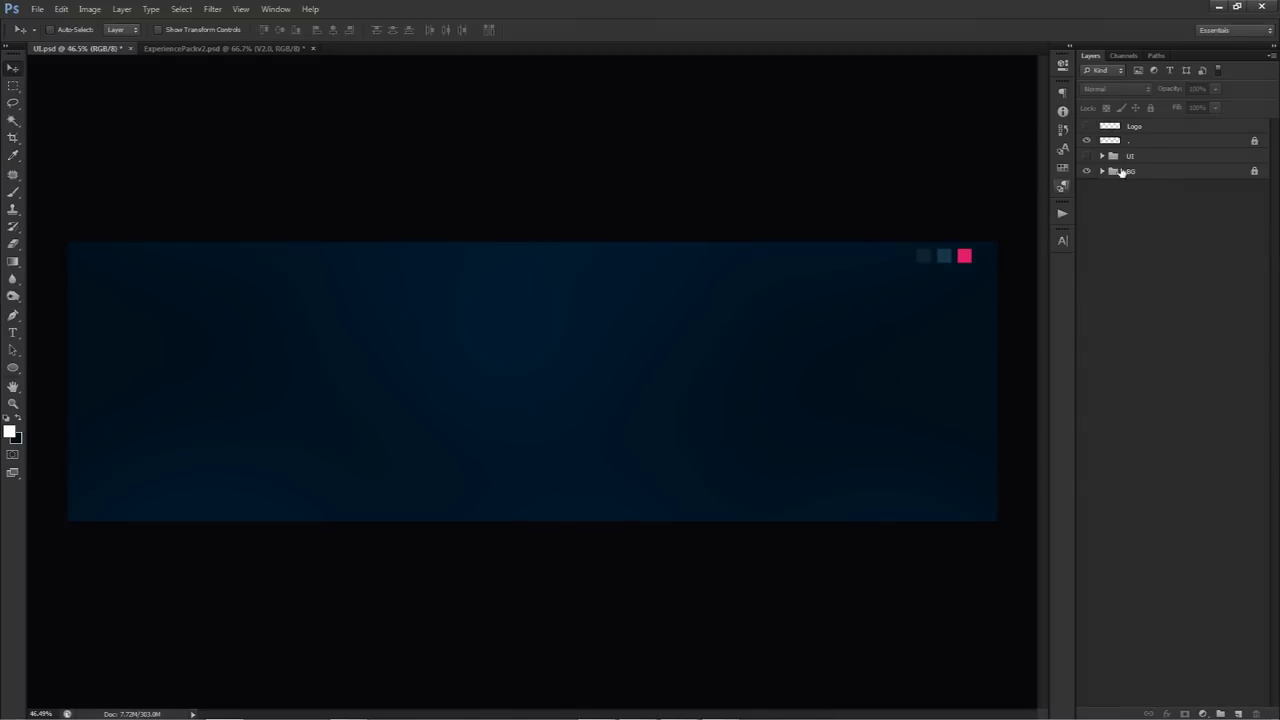
Hide the UI group, display the guides and add a new empty layer directly above the BG group.
{"action": "left_click", "coordinate": [1130, 157]}
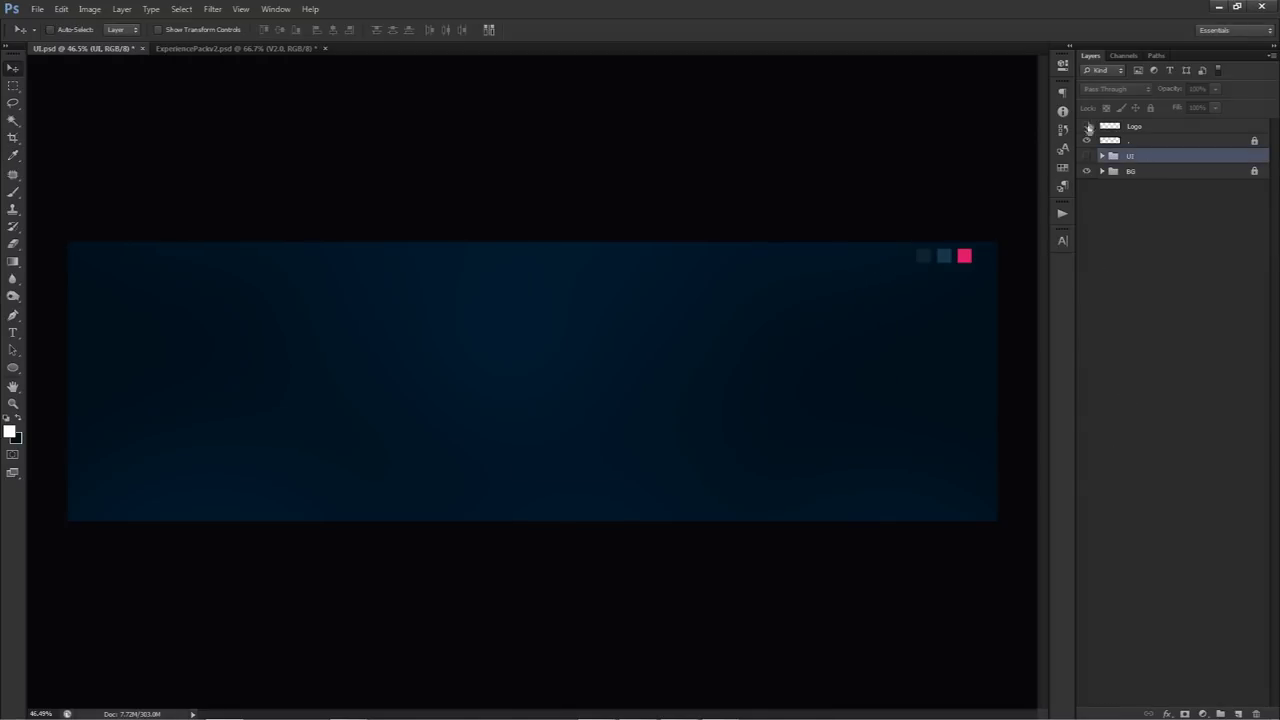
{"action": "left_click", "coordinate": [1088, 156]}
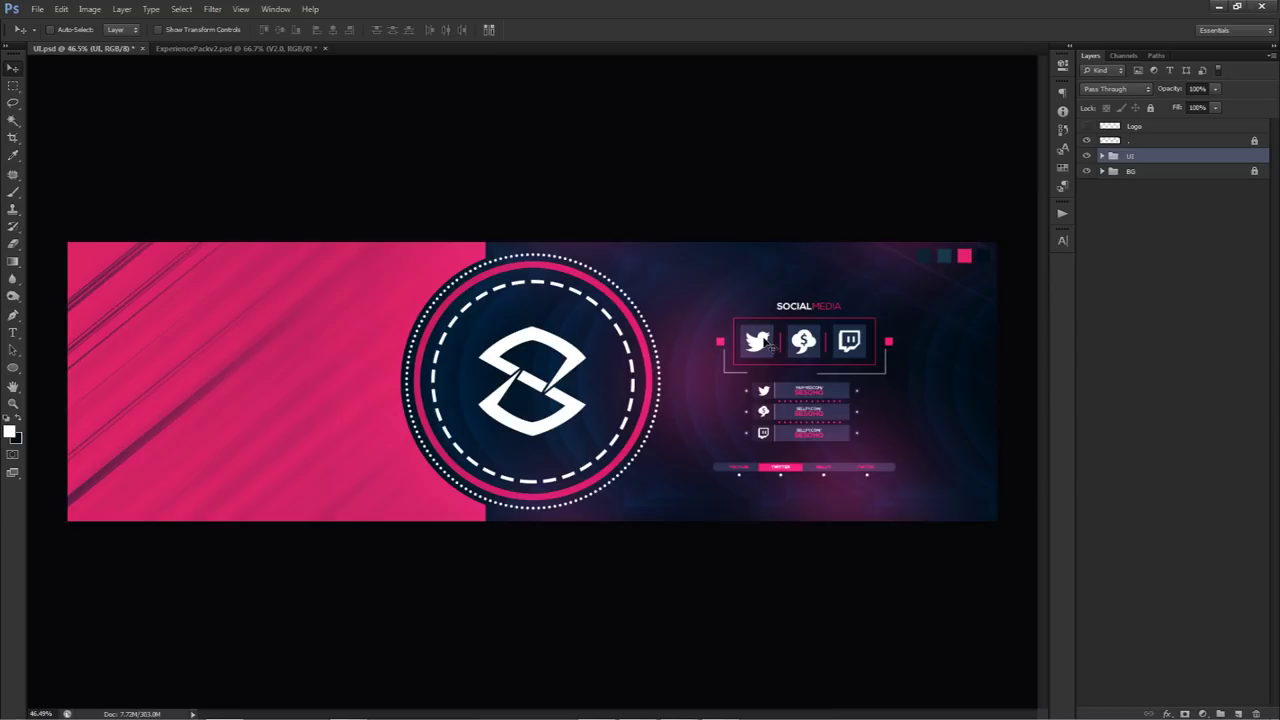
{"action": "left_click", "coordinate": [1087, 156]}
{"action": "left_click", "coordinate": [1146, 172]}
{"action": "key", "text": "ctrl+semicolon"}
{"action": "left_click", "coordinate": [1238, 713]}
Draw a small square marquee selection centred on the guide intersection in the middle of the banner.
{"action": "key", "text": "m"}
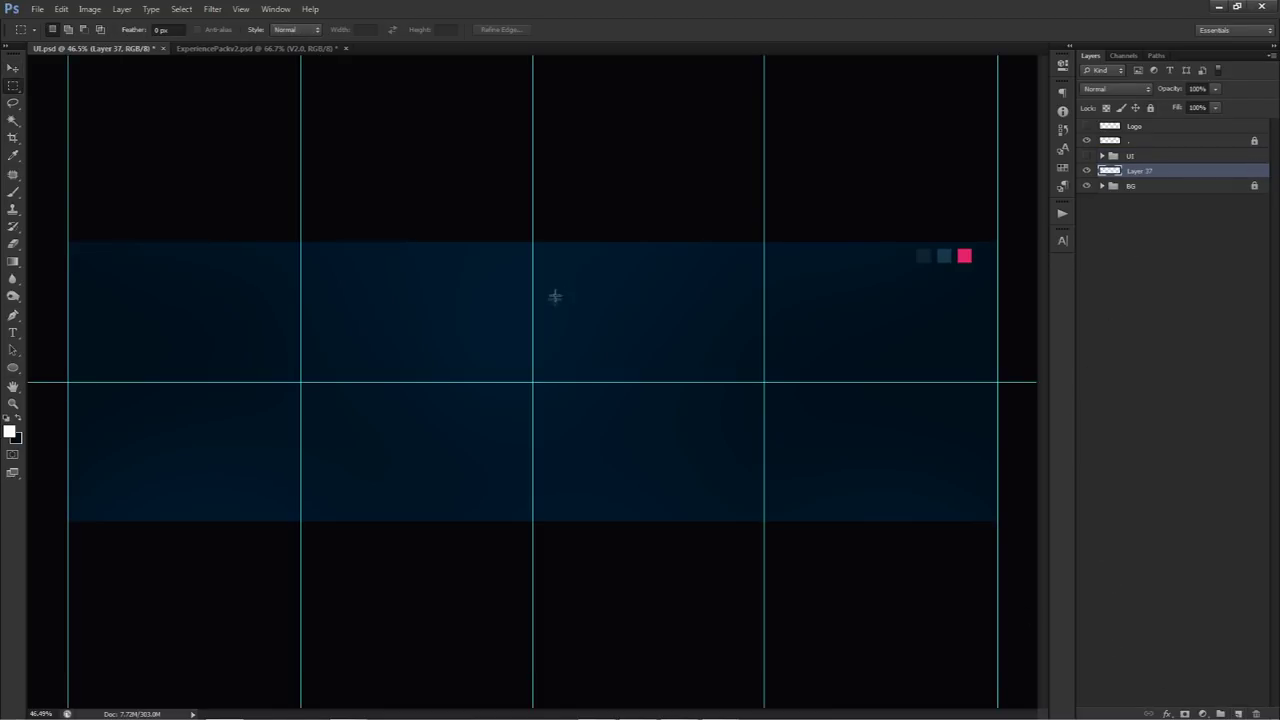
{"action": "scroll", "coordinate": [449, 400], "scroll_direction": "up", "scroll_amount": 5}
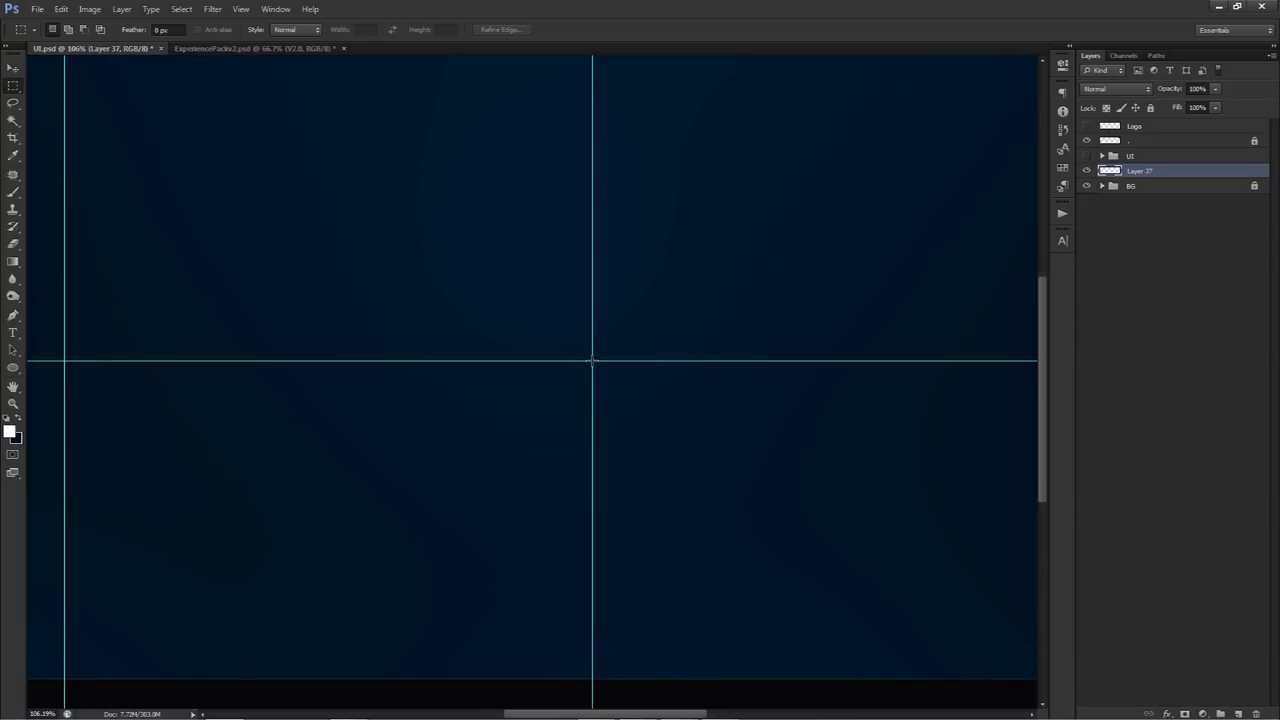
{"action": "right_click", "coordinate": [15, 91]}
{"action": "left_click", "coordinate": [80, 84]}
{"action": "left_click_drag", "start_coordinate": [591, 361], "coordinate": [667, 320]}
{"action": "scroll", "coordinate": [669, 320], "scroll_direction": "down", "scroll_amount": 4}
{"action": "scroll", "coordinate": [672, 323], "scroll_direction": "down", "scroll_amount": 1}
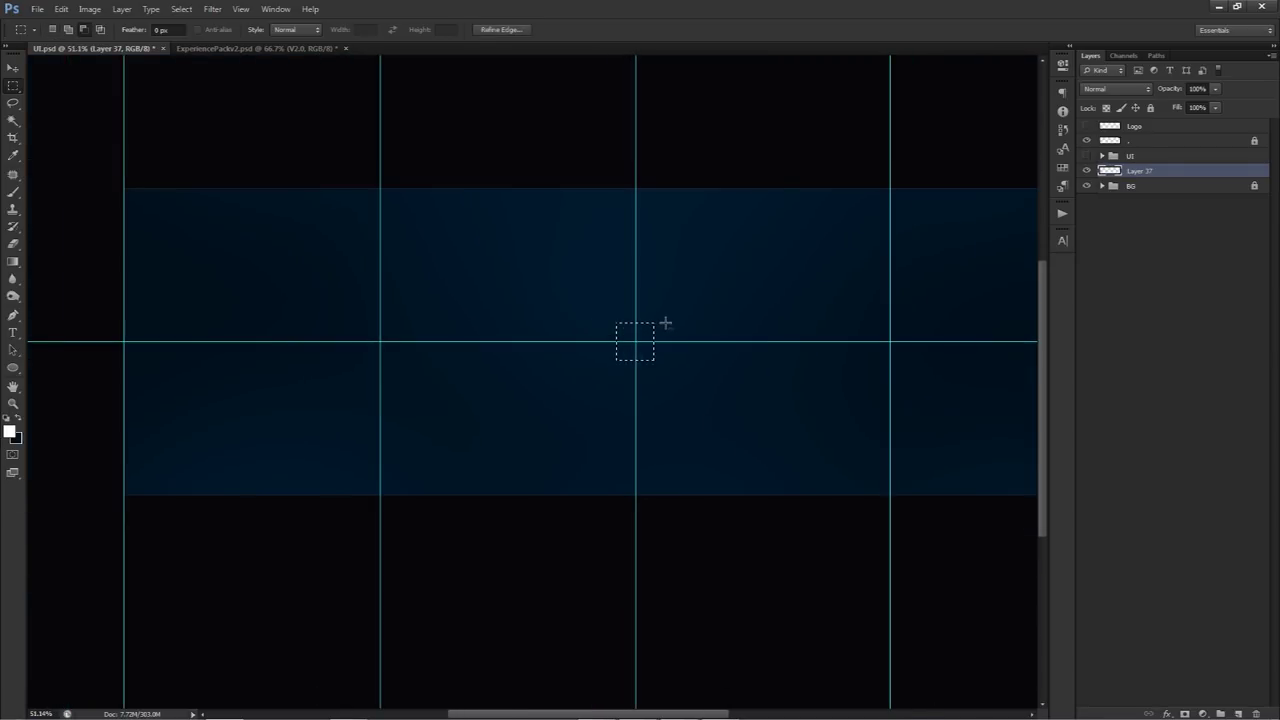
Show the UI group briefly to compare the square selection with the finished design.
{"action": "left_click", "coordinate": [1088, 156]}
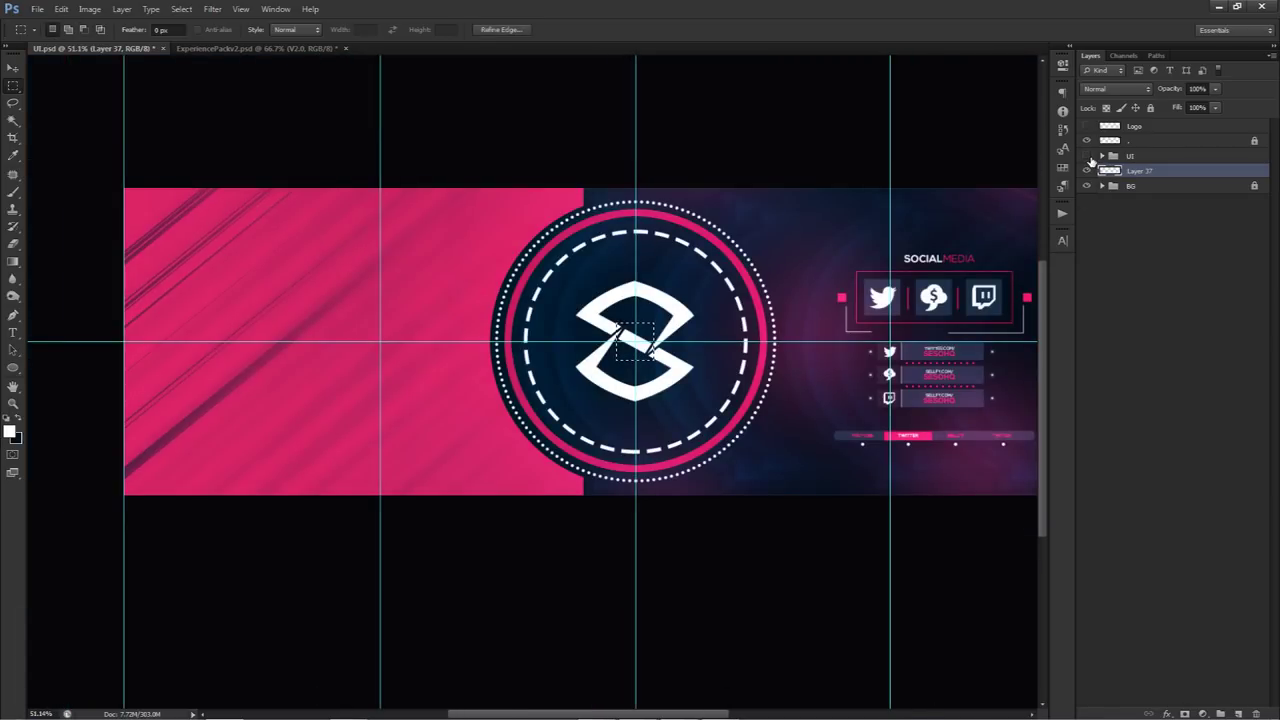
{"action": "left_click", "coordinate": [1088, 156]}
{"action": "scroll", "coordinate": [950, 380], "scroll_direction": "down", "scroll_amount": 2}
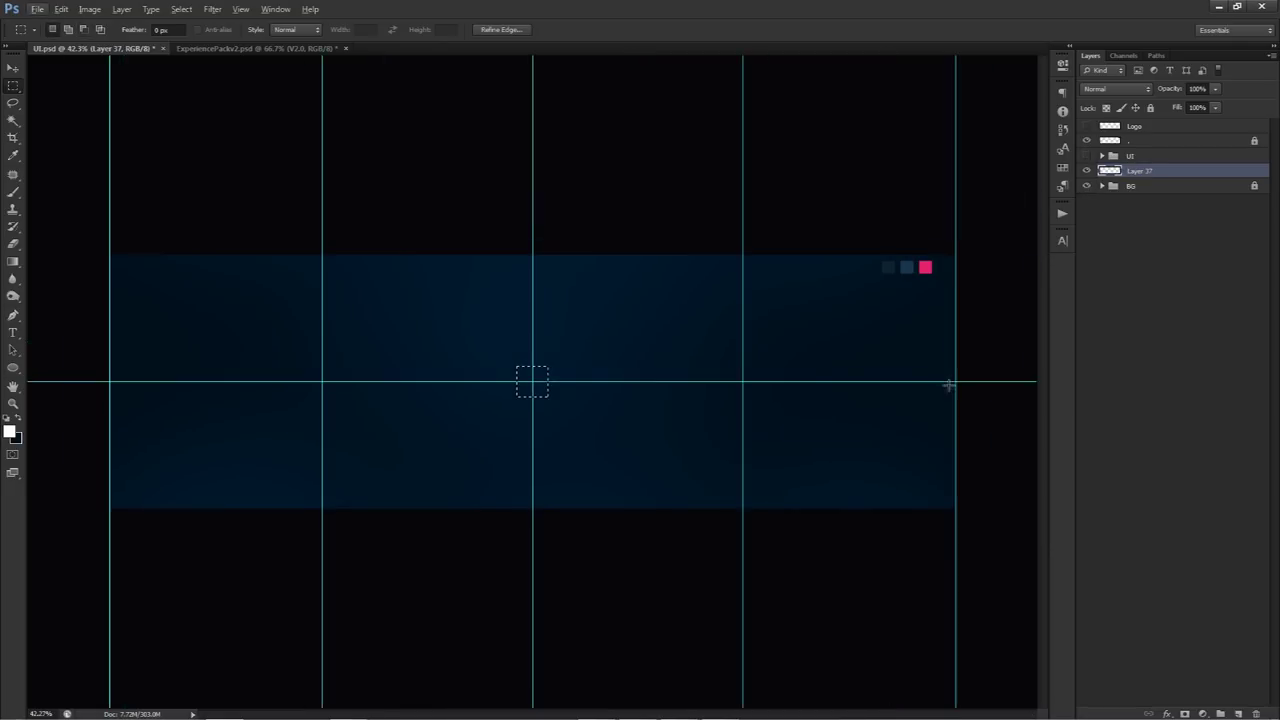
Sample the lighter blue swatch (17374c) as foreground colour, fill the square selection with it and deselect.
{"action": "left_click", "coordinate": [10, 432]}
{"action": "left_click_drag", "start_coordinate": [800, 237], "coordinate": [857, 350]}
{"action": "left_click", "coordinate": [886, 266]}
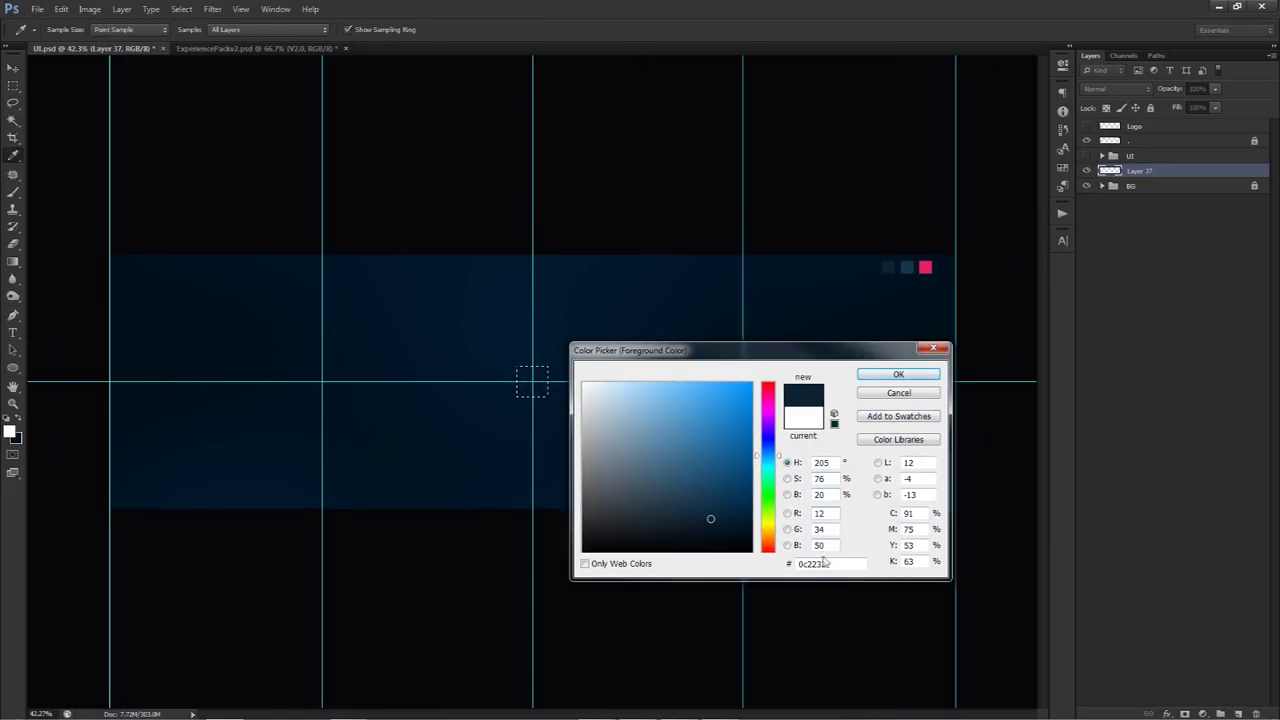
{"action": "left_click", "coordinate": [906, 266]}
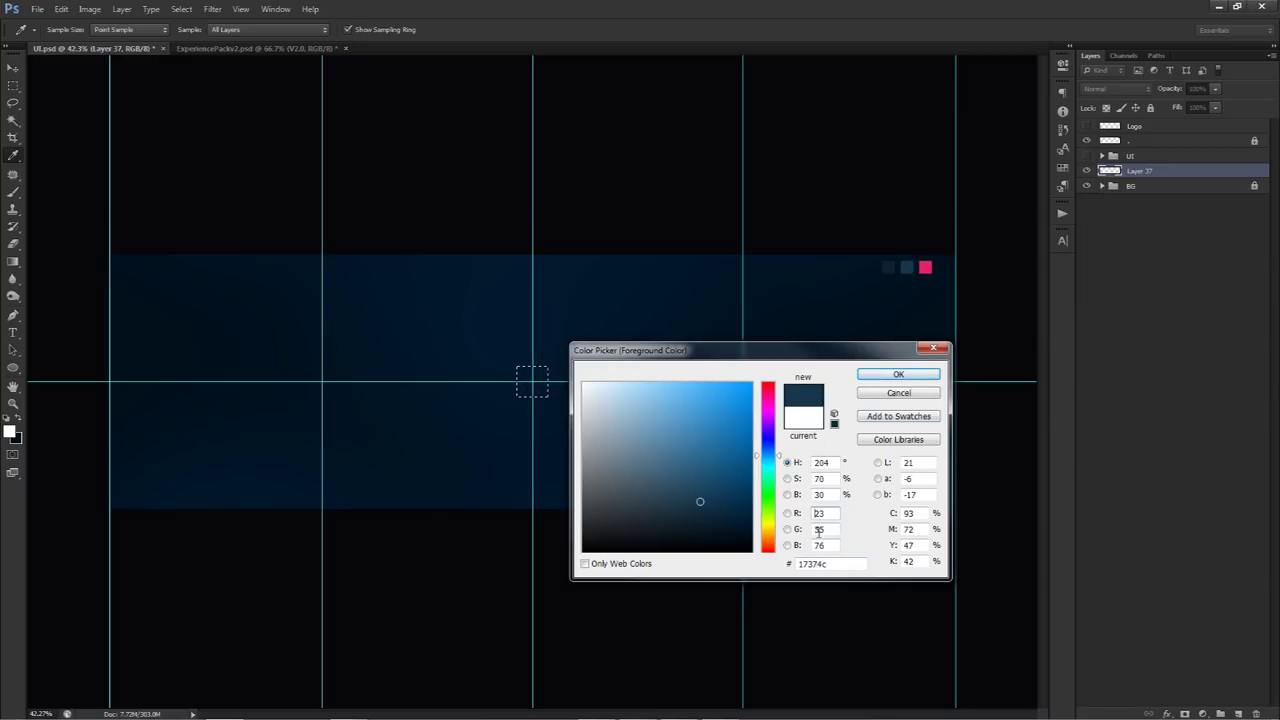
{"action": "left_click", "coordinate": [896, 375]}
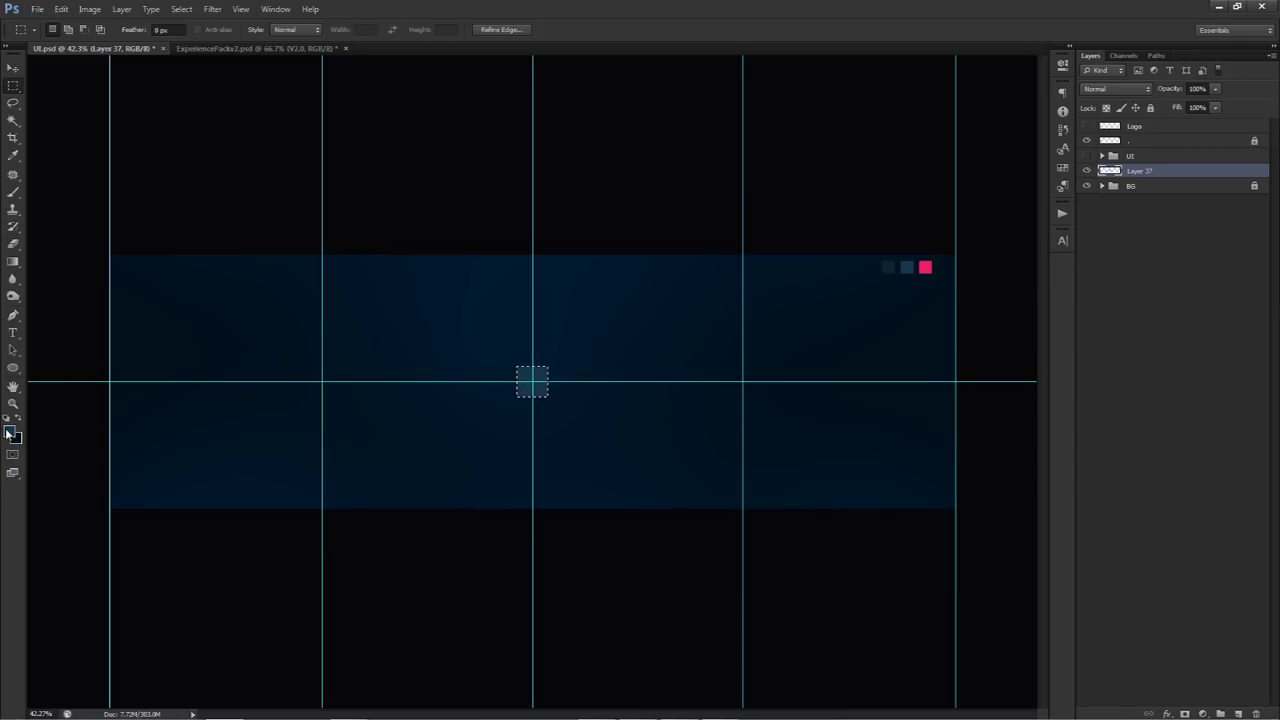
{"action": "key", "text": "ctrl+d"}
{"action": "key", "text": "v"}
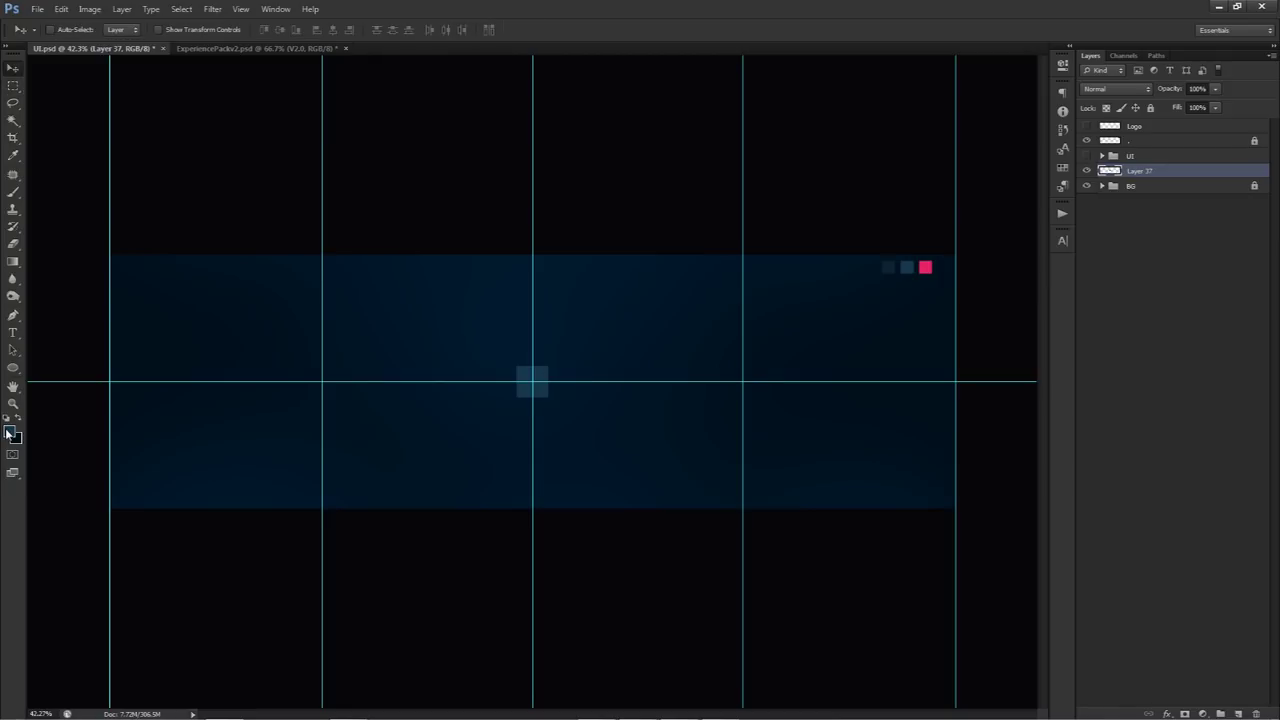
Hide the guides and duplicate the blue square twice horizontally, offset about 146 px each, to form a row of three.
{"action": "key", "text": "ctrl+semicolon"}
{"action": "scroll", "coordinate": [532, 370], "scroll_direction": "up", "scroll_amount": 6}
{"action": "scroll", "coordinate": [684, 390], "scroll_direction": "down", "scroll_amount": 4}
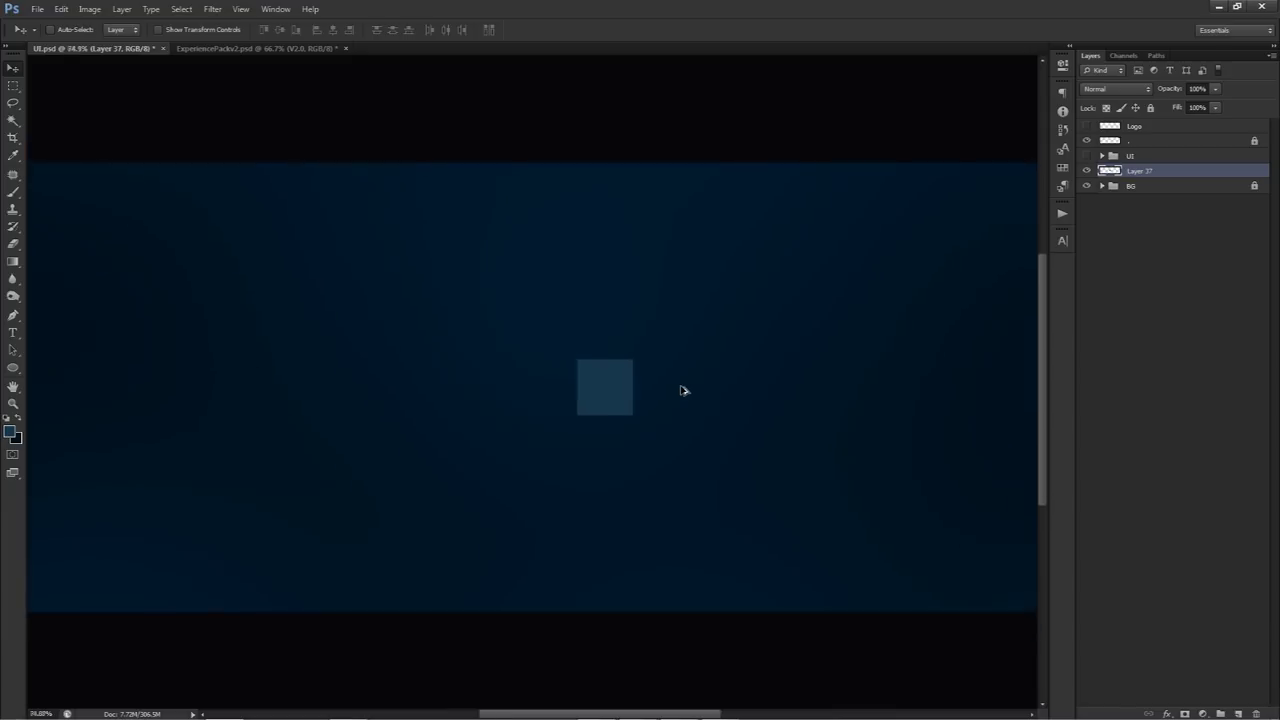
{"action": "left_click_drag", "start_coordinate": [606, 398], "coordinate": [667, 382]}
{"action": "key", "text": "ctrl+z"}
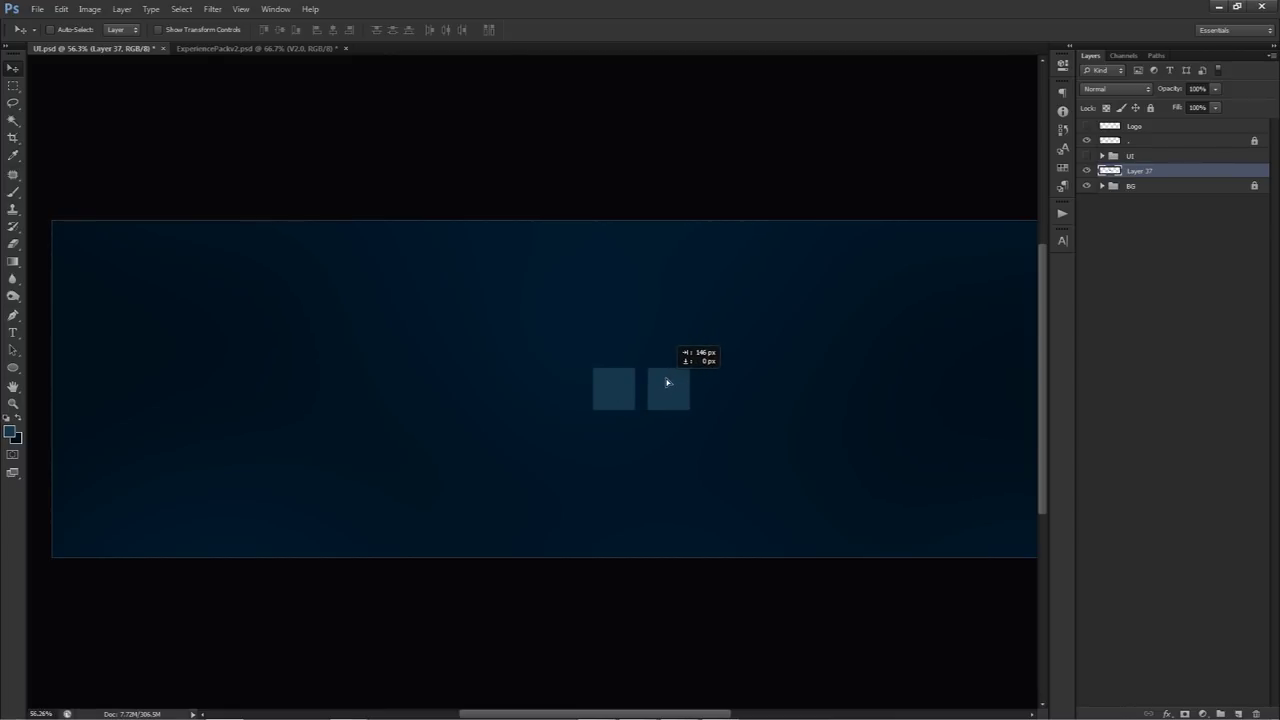
{"action": "left_click_drag", "start_coordinate": [667, 382], "coordinate": [713, 390]}
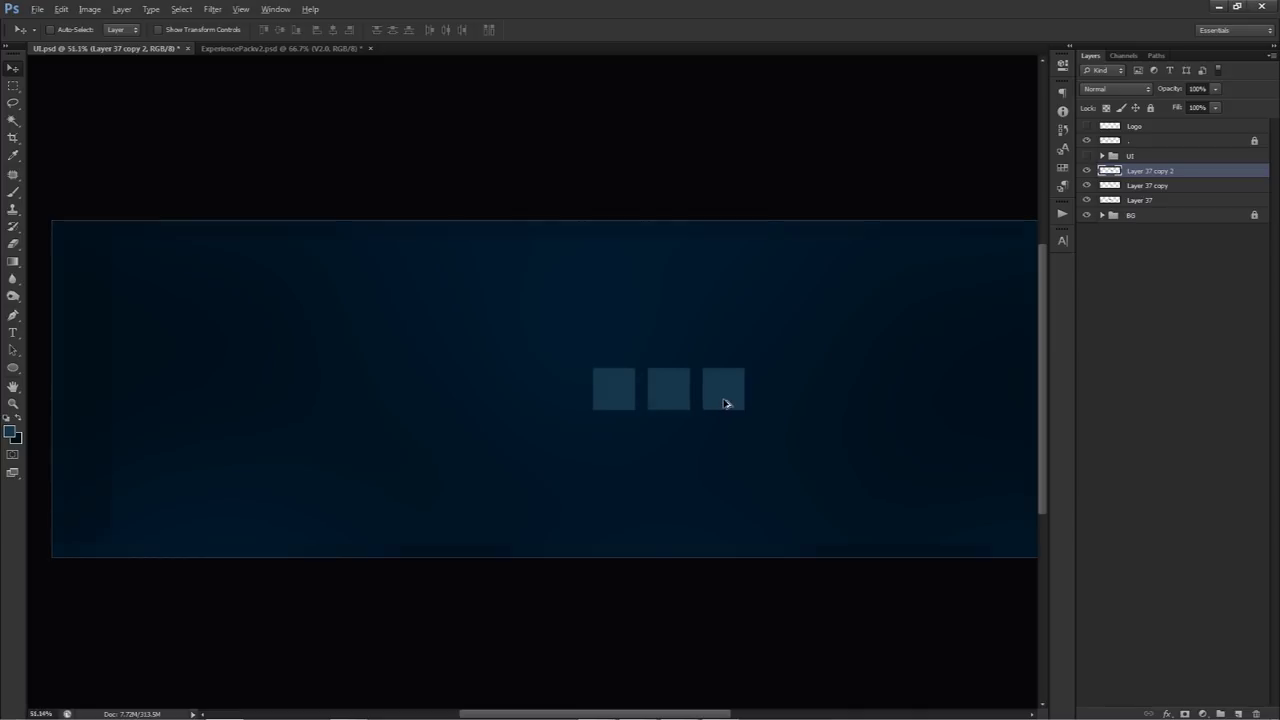
{"action": "scroll", "coordinate": [727, 402], "scroll_direction": "down", "scroll_amount": 2}
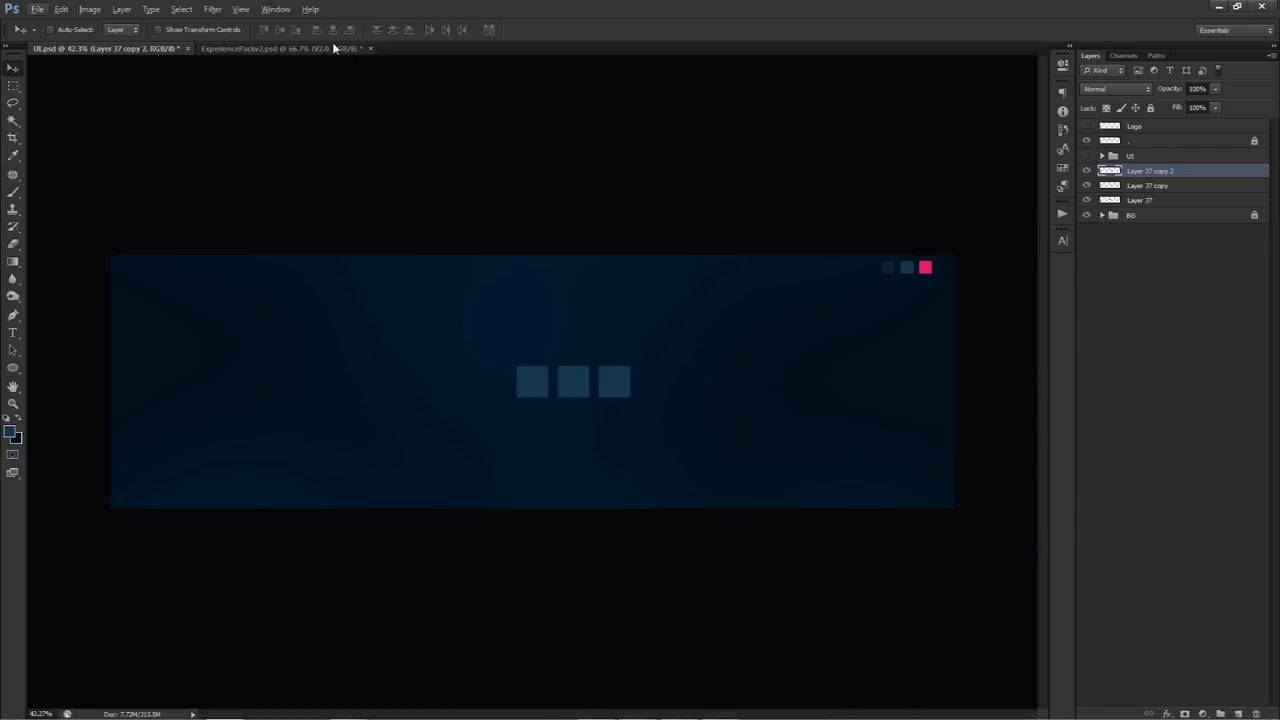
Switch to ExperiencePackv2.psd and select the TWITTER, TWITCH and SELLFY icon layers together.
{"action": "left_click", "coordinate": [360, 48]}
{"action": "left_click", "coordinate": [1154, 503]}
{"action": "left_click", "coordinate": [1156, 434], "text": "ctrl"}
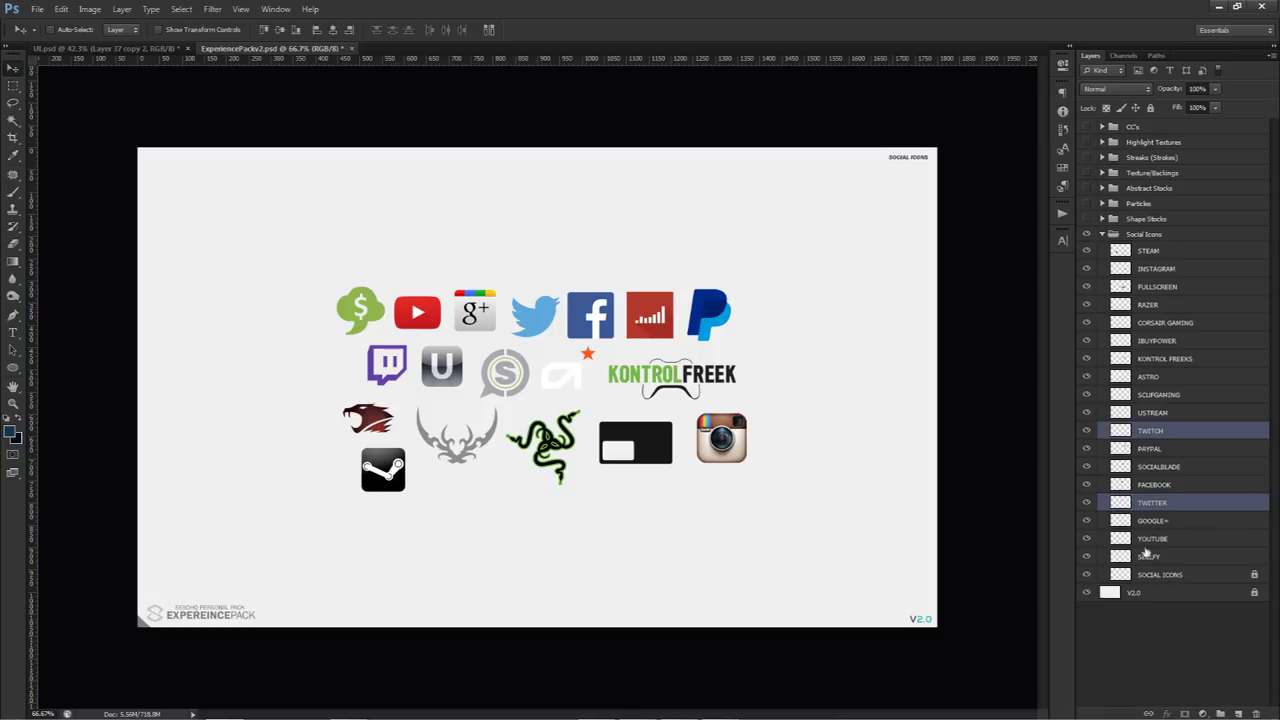
{"action": "left_click", "coordinate": [1140, 556], "text": "ctrl"}
{"action": "left_click_drag", "start_coordinate": [715, 324], "coordinate": [330, 145]}
{"action": "left_click_drag", "start_coordinate": [530, 250], "coordinate": [585, 258]}
{"action": "key", "text": "ctrl+z"}
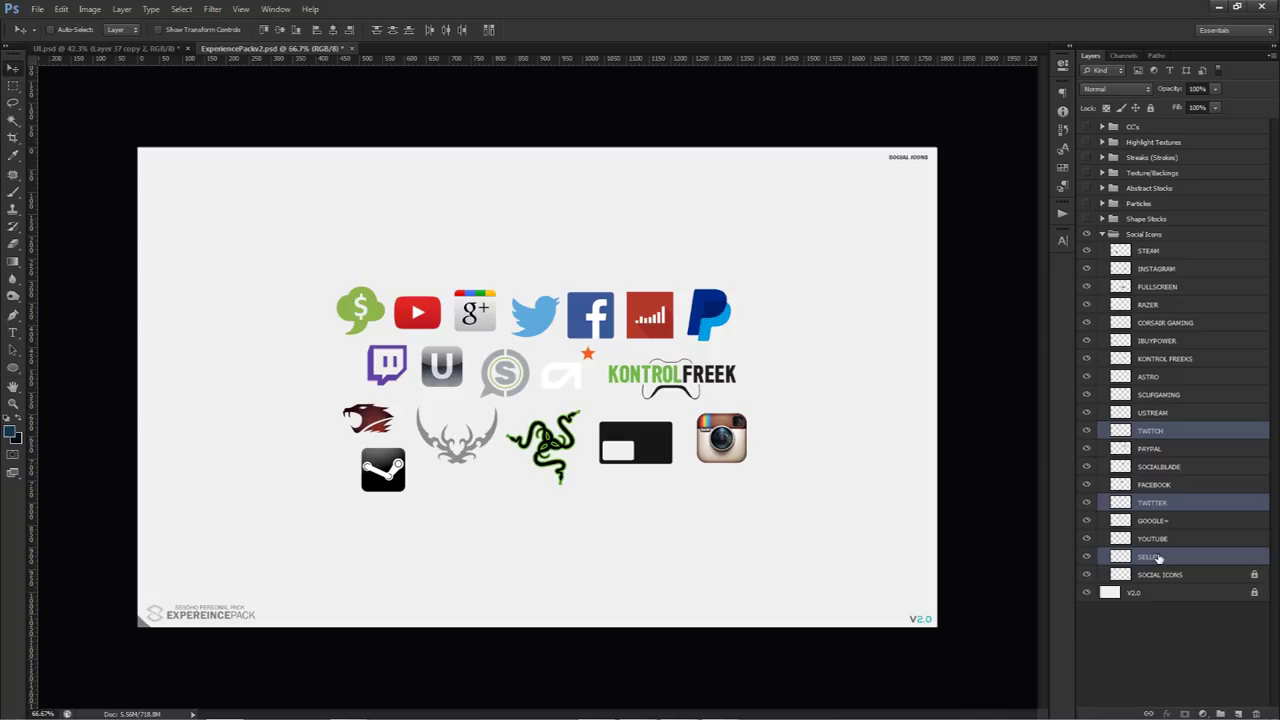
Replace TWITCH with YOUTUBE in the layer selection and copy the TWITTER, YOUTUBE and SELLFY icons into UI.psd.
{"action": "left_click", "coordinate": [1158, 431], "text": "ctrl"}
{"action": "left_click", "coordinate": [1163, 539], "text": "ctrl"}
{"action": "left_click_drag", "start_coordinate": [540, 268], "coordinate": [690, 362]}
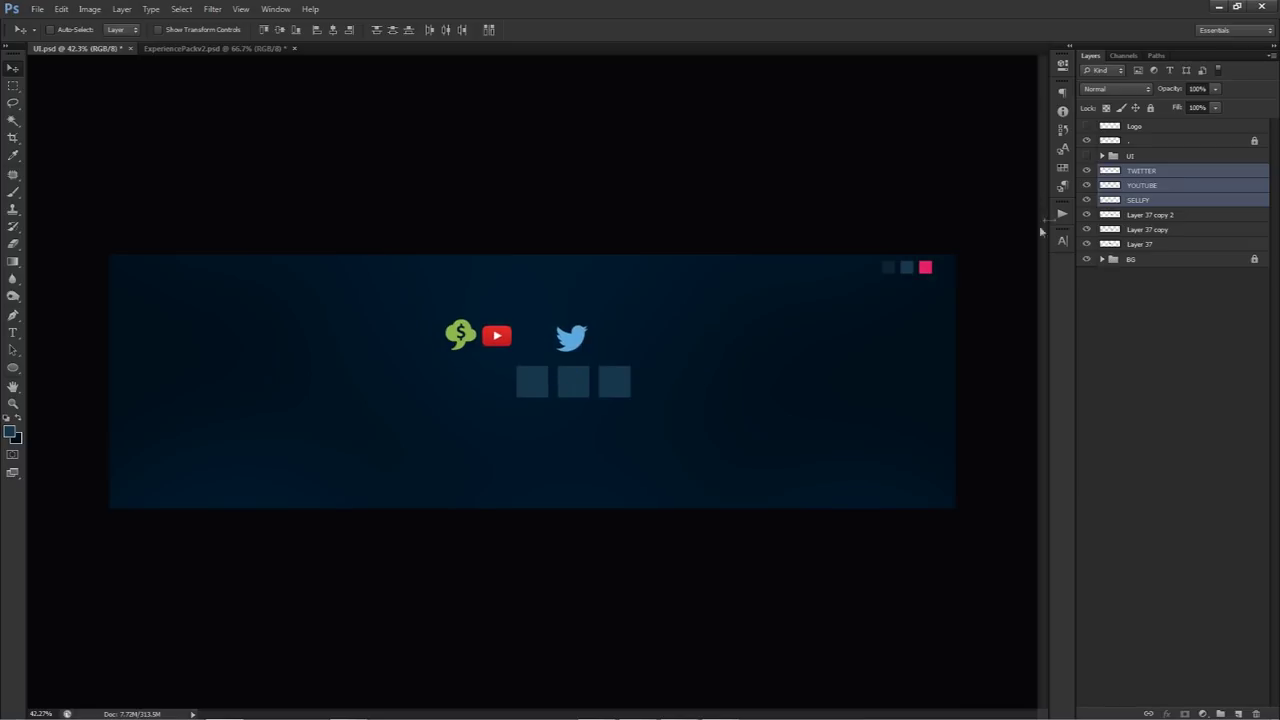
Move the Twitter icon onto the first square, scale it down to leave a margin and nudge it to the centre.
{"action": "left_click", "coordinate": [1143, 174]}
{"action": "left_click_drag", "start_coordinate": [587, 347], "coordinate": [547, 390]}
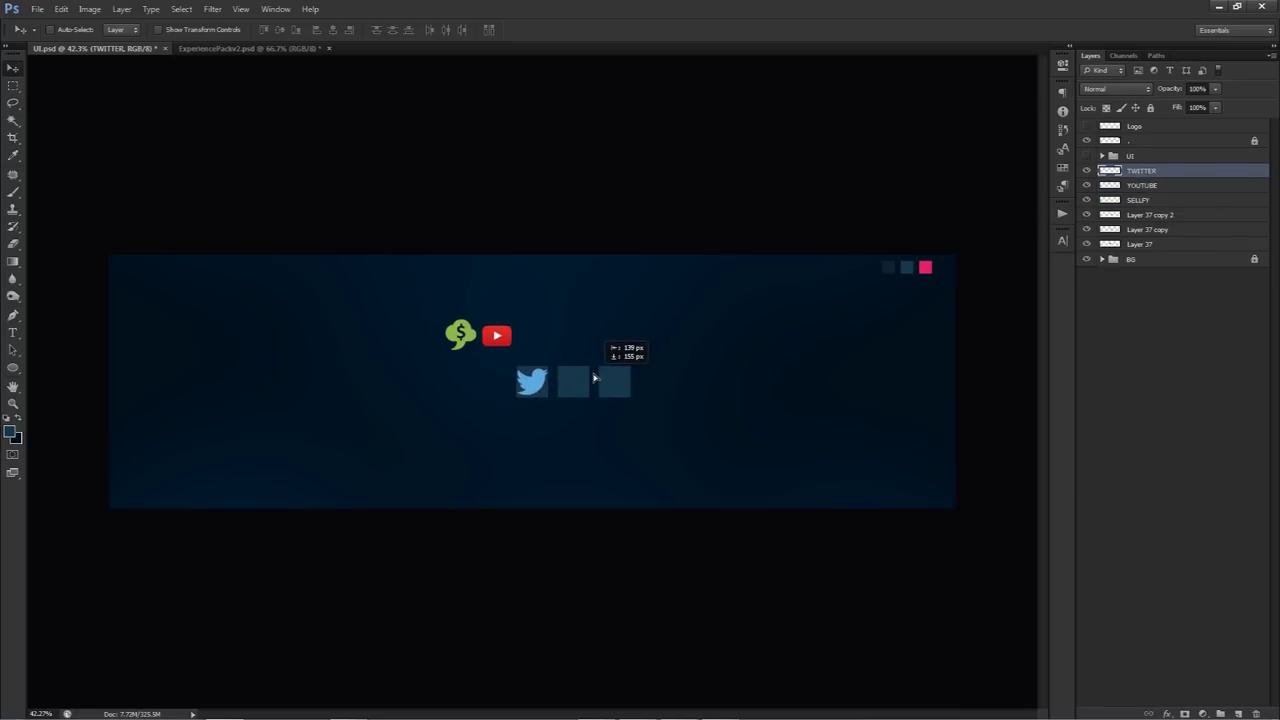
{"action": "scroll", "coordinate": [547, 390], "scroll_direction": "up", "scroll_amount": 2}
{"action": "scroll", "coordinate": [547, 390], "scroll_direction": "up", "scroll_amount": 3}
{"action": "key", "text": "ctrl+t"}
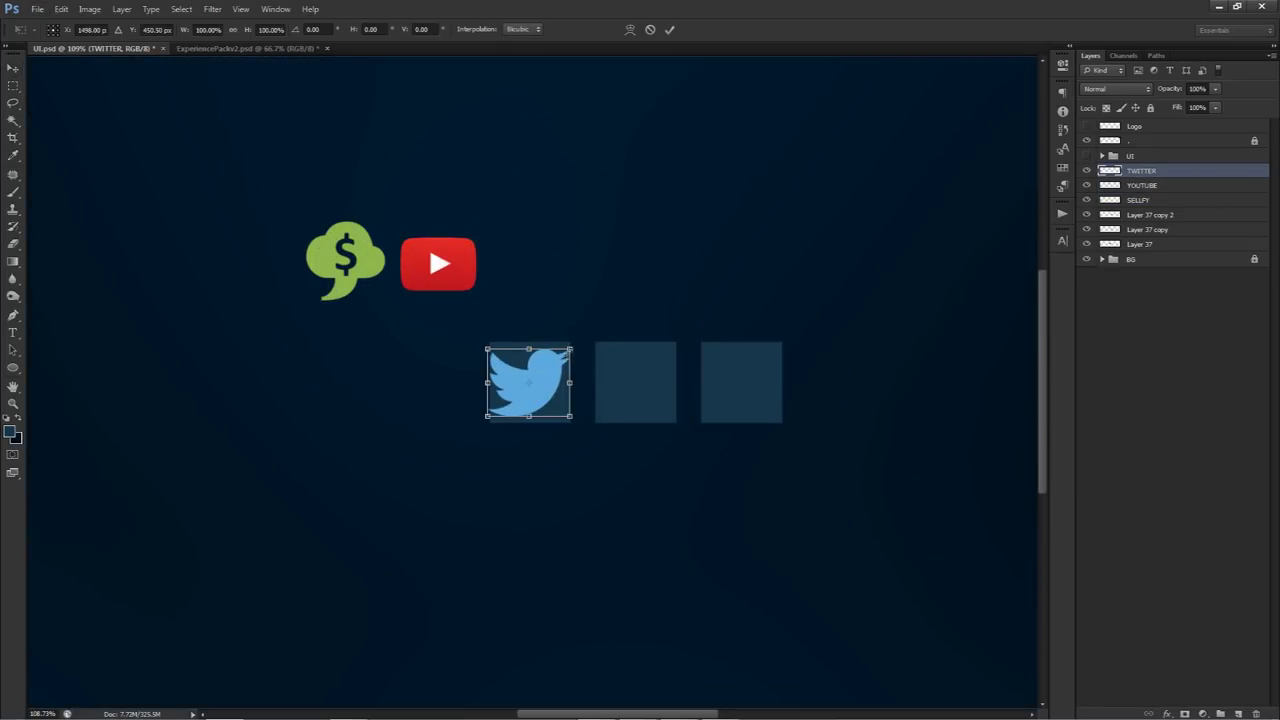
{"action": "left_click_drag", "start_coordinate": [569, 349], "coordinate": [561, 357]}
{"action": "key", "text": "Return"}
{"action": "key", "text": "Right"}
{"action": "key", "text": "Right"}
{"action": "key", "text": "Right"}
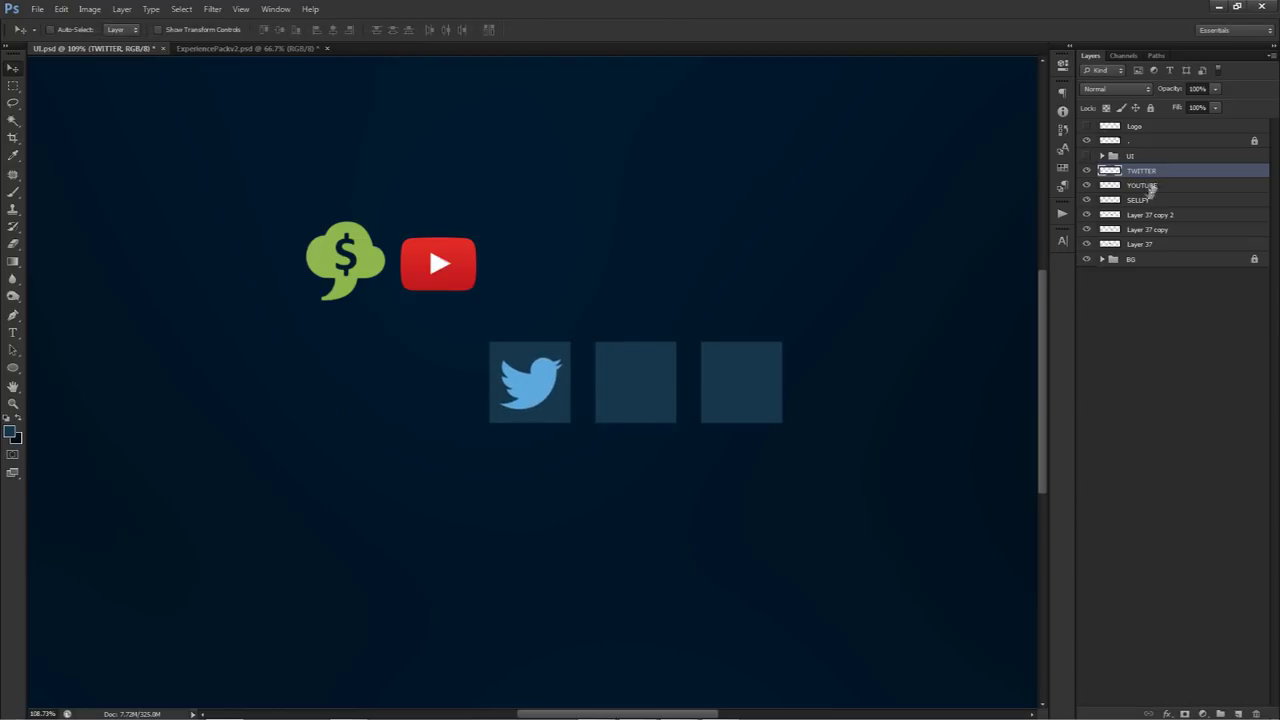
Centre the YouTube icon on the middle square at a reduced size and cut out its white play triangle.
{"action": "left_click", "coordinate": [1148, 187]}
{"action": "left_click_drag", "start_coordinate": [517, 267], "coordinate": [679, 380]}
{"action": "key", "text": "ctrl+t"}
{"action": "key", "text": "Return"}
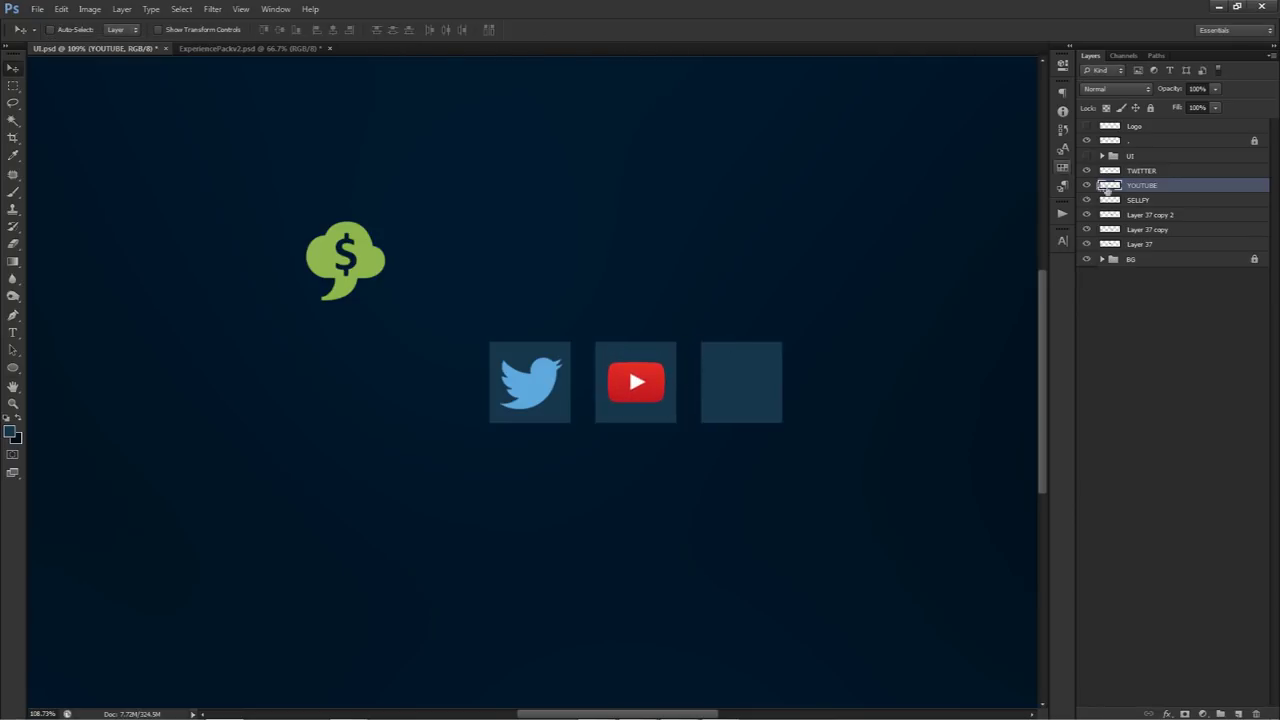
{"action": "key", "text": "w"}
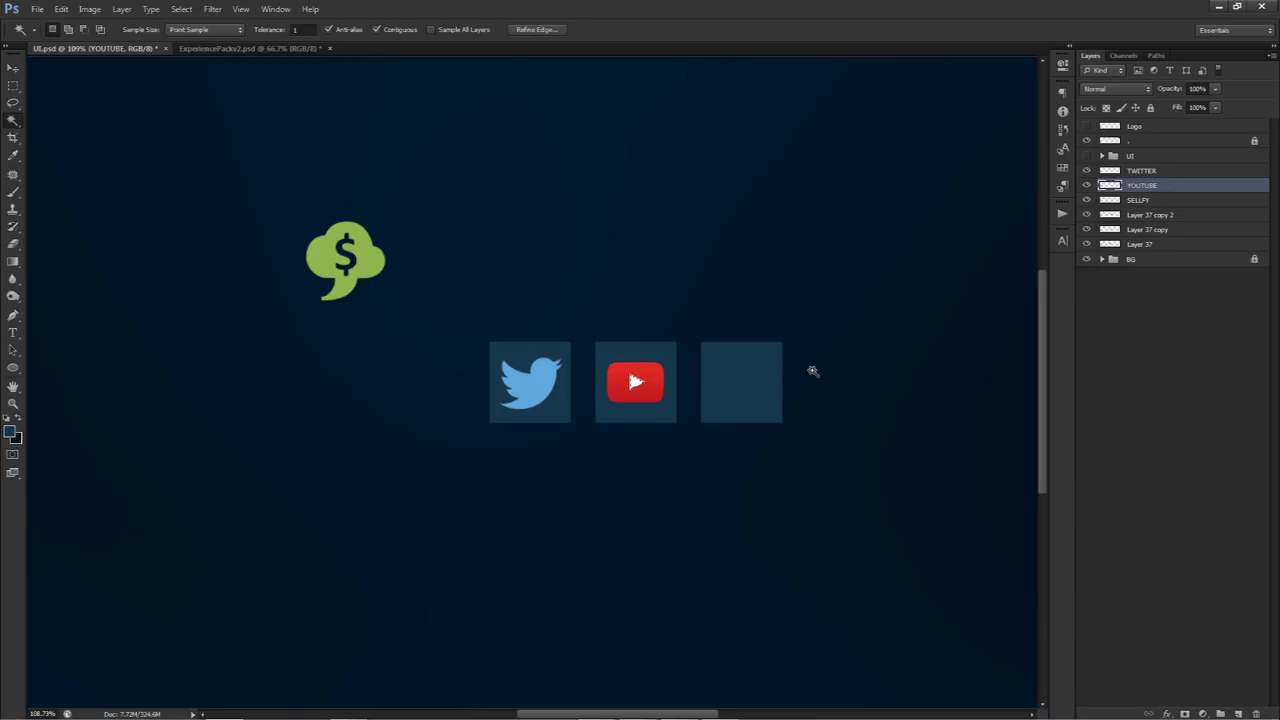
{"action": "key", "text": "v"}
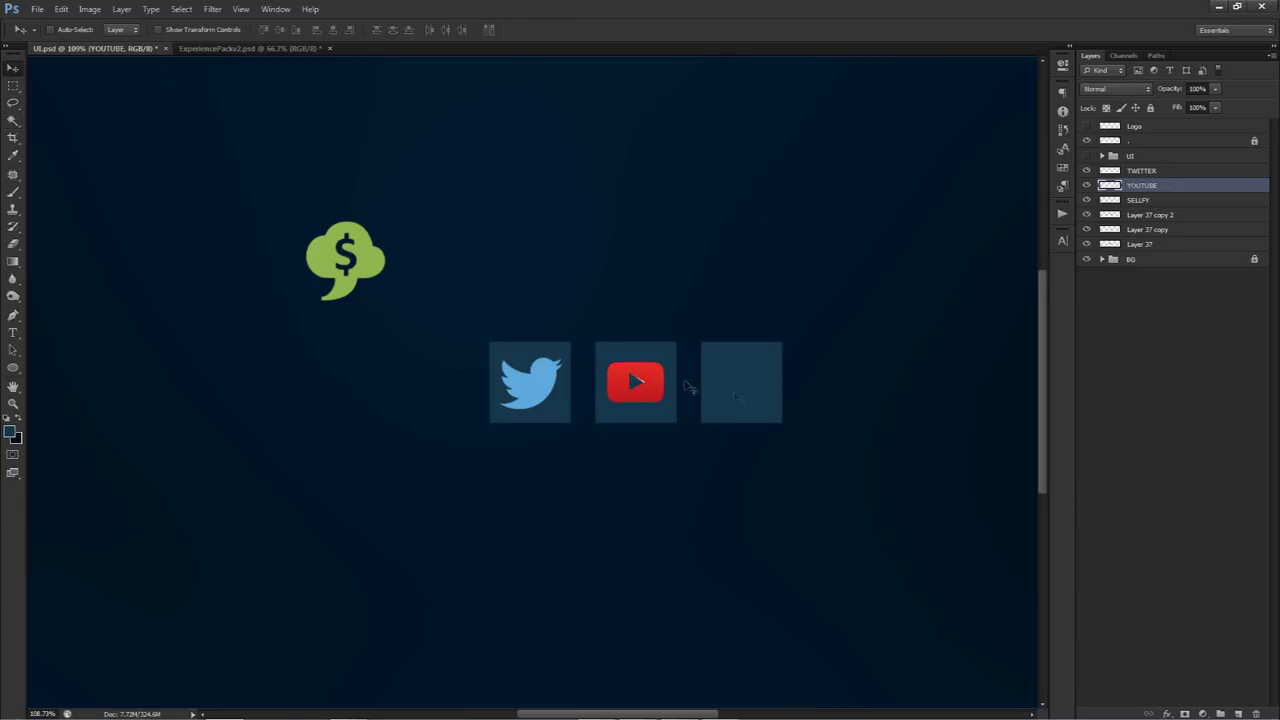
Move the Sellfy icon onto the third square and scale it down to fit centred inside.
{"action": "left_click", "coordinate": [1137, 174]}
{"action": "left_click", "coordinate": [1149, 215]}
{"action": "left_click", "coordinate": [1149, 201]}
{"action": "left_click_drag", "start_coordinate": [508, 246], "coordinate": [784, 382]}
{"action": "key", "text": "ctrl+t"}
{"action": "key", "text": "Return"}
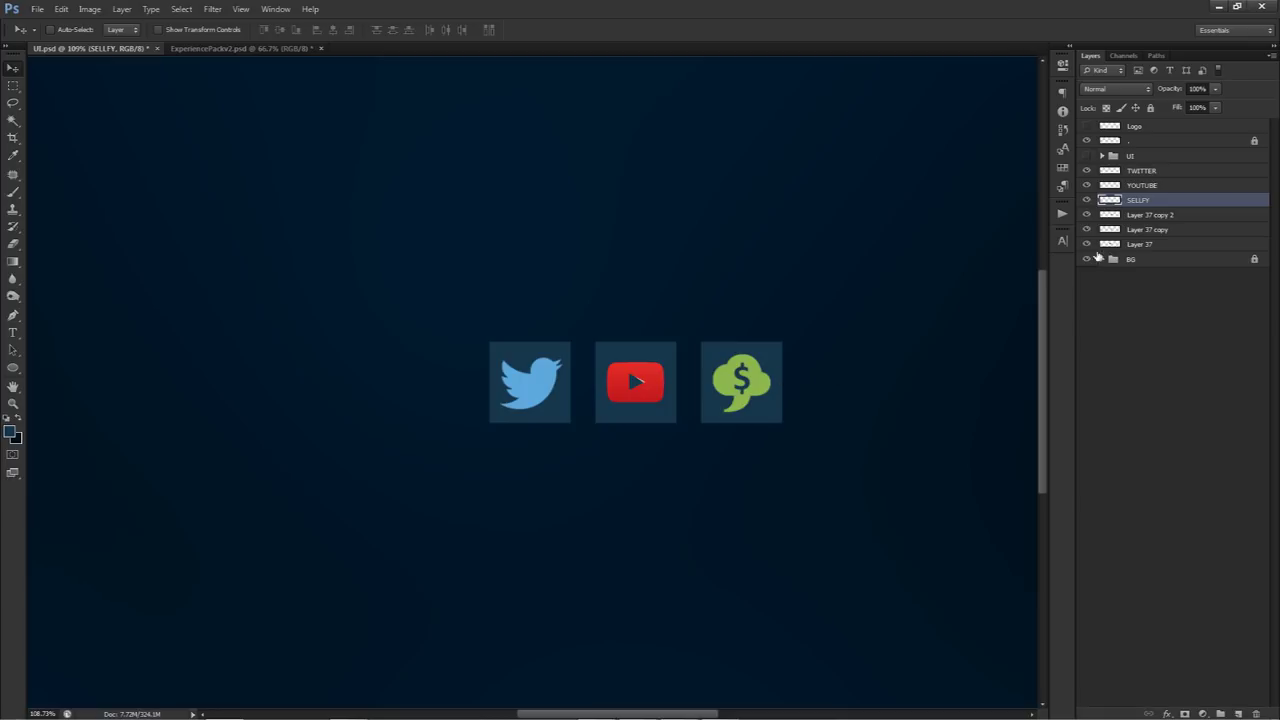
Turn the Sellfy icon white by raising its Hue/Saturation lightness to +100.
{"action": "key", "text": "ctrl+u"}
{"action": "left_click_drag", "start_coordinate": [1035, 107], "coordinate": [992, 349]}
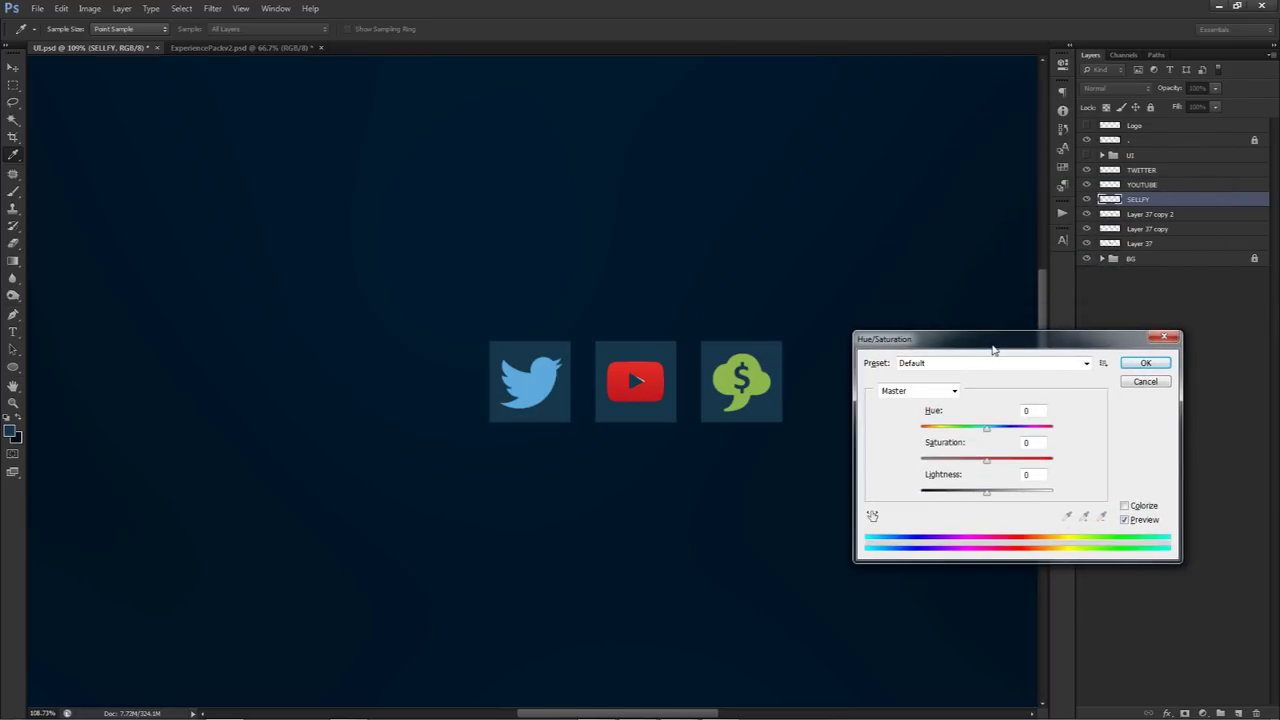
{"action": "left_click_drag", "start_coordinate": [986, 497], "coordinate": [1070, 497]}
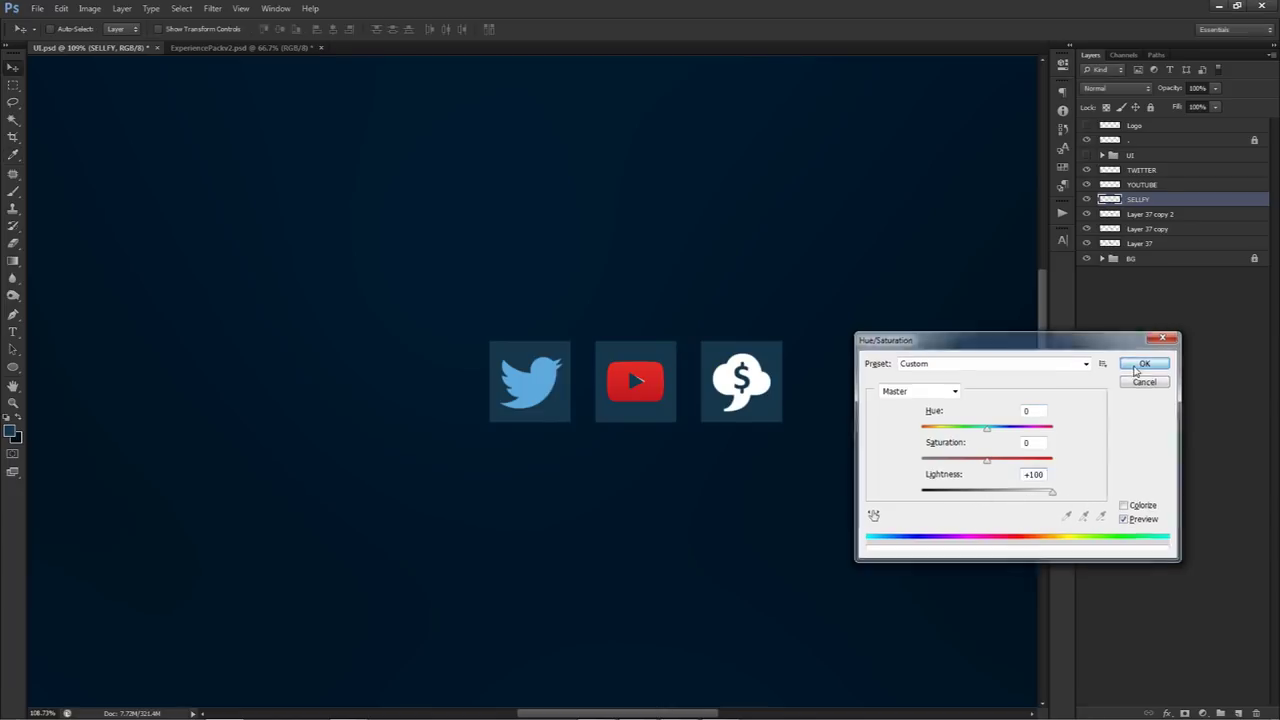
{"action": "left_click", "coordinate": [1145, 363]}
{"action": "key", "text": "v"}
Make the YouTube icon white using Hue/Saturation at maximum lightness.
{"action": "left_click", "coordinate": [1141, 184]}
{"action": "key", "text": "ctrl+u"}
{"action": "left_click_drag", "start_coordinate": [987, 493], "coordinate": [1066, 494]}
{"action": "left_click", "coordinate": [1145, 368]}
{"action": "left_click", "coordinate": [1145, 363]}
{"action": "key", "text": "v"}
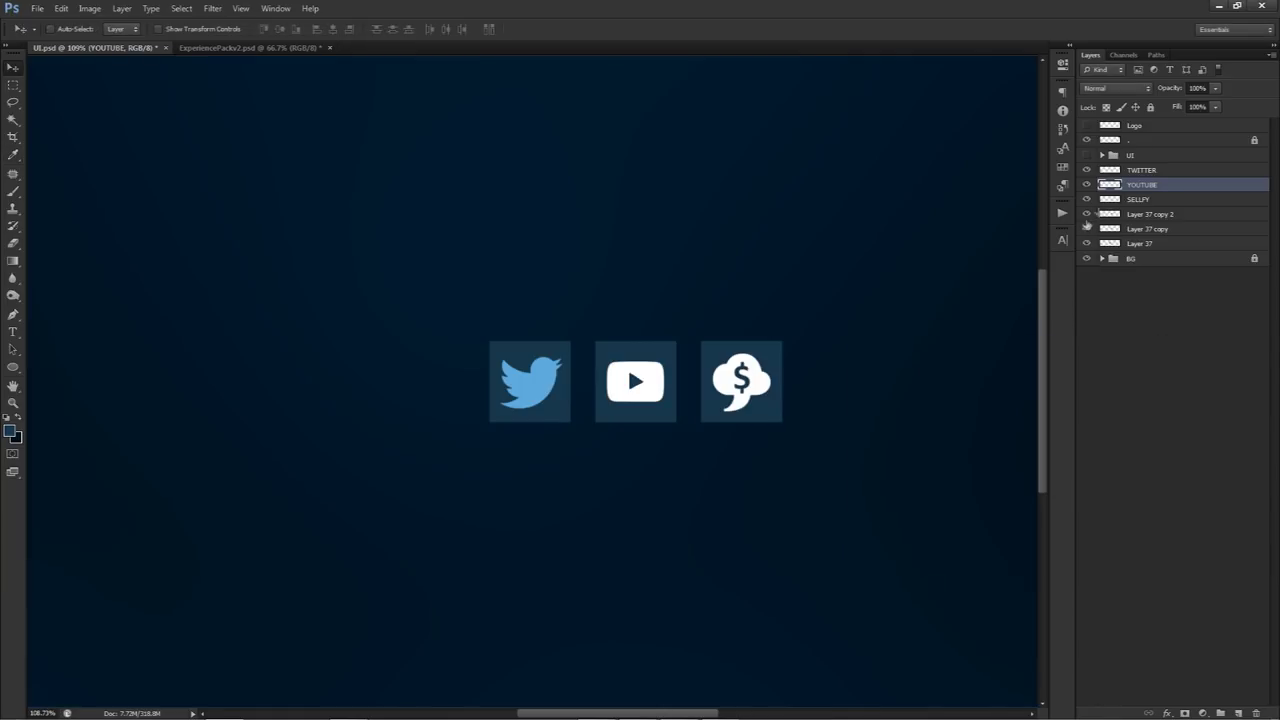
Make the Twitter icon white using Hue/Saturation at maximum lightness, matching the other two icons.
{"action": "left_click", "coordinate": [1142, 170]}
{"action": "key", "text": "ctrl+u"}
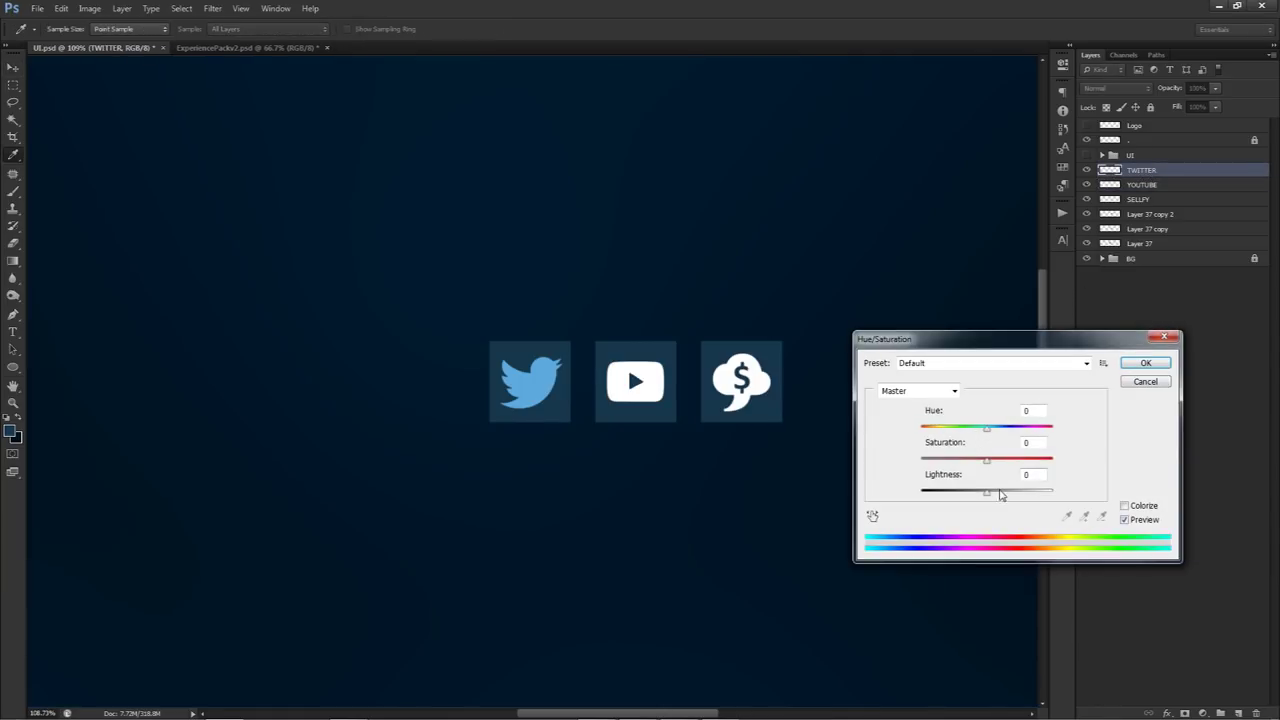
{"action": "left_click_drag", "start_coordinate": [986, 492], "coordinate": [1052, 492]}
{"action": "left_click", "coordinate": [1145, 362]}
{"action": "key", "text": "v"}
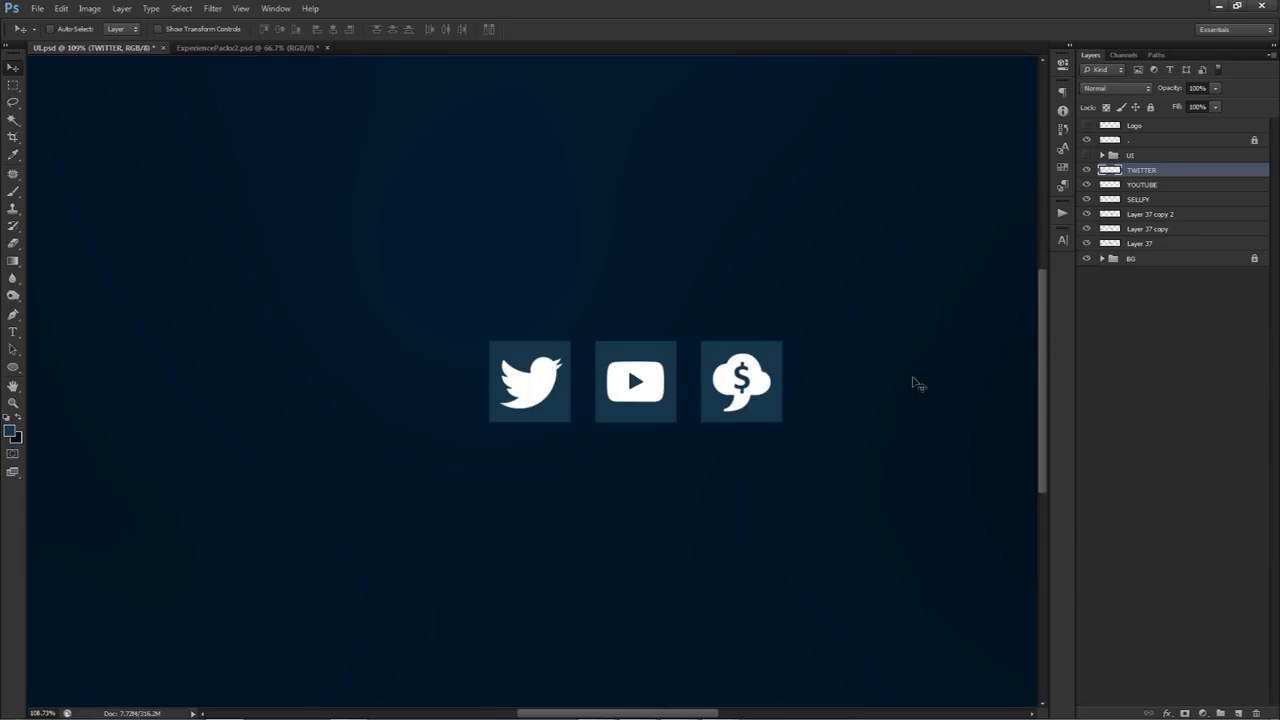
Show the finished UI group to compare the layout with the reference design, and hide it again.
{"action": "scroll", "coordinate": [920, 380], "scroll_direction": "down", "scroll_amount": 2}
{"action": "scroll", "coordinate": [920, 380], "scroll_direction": "down", "scroll_amount": 2}
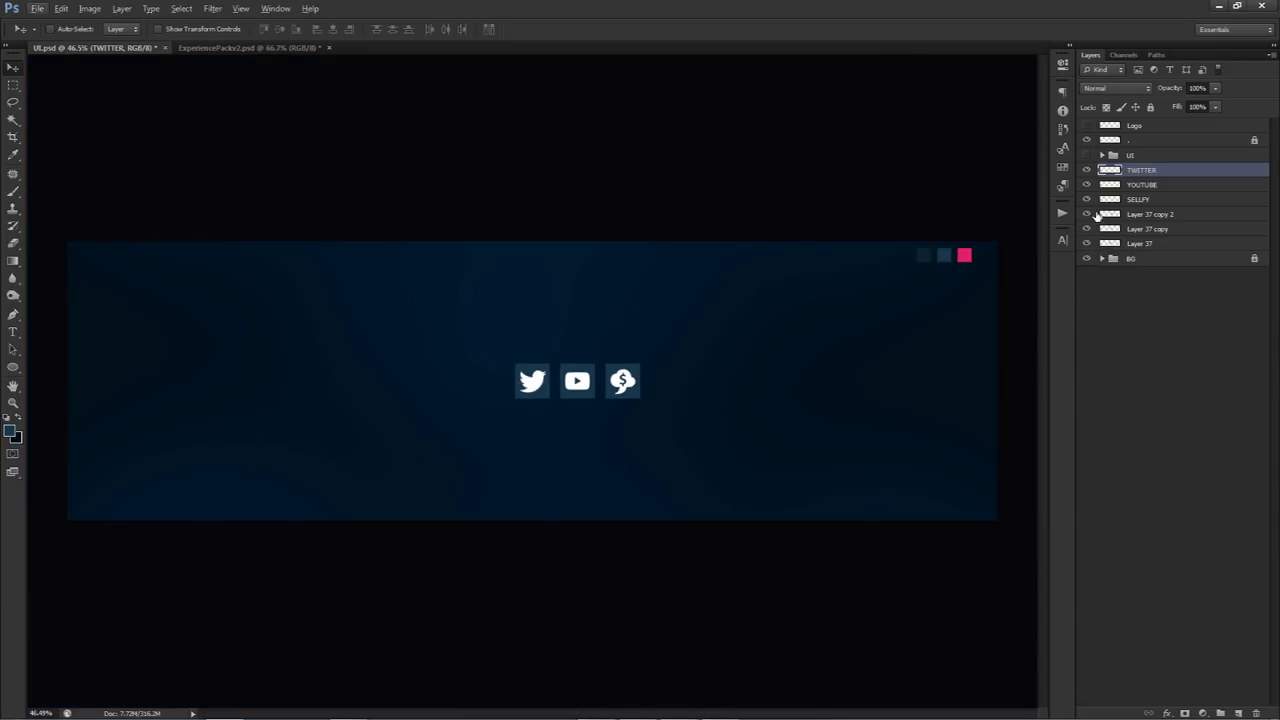
{"action": "left_click", "coordinate": [1087, 155]}
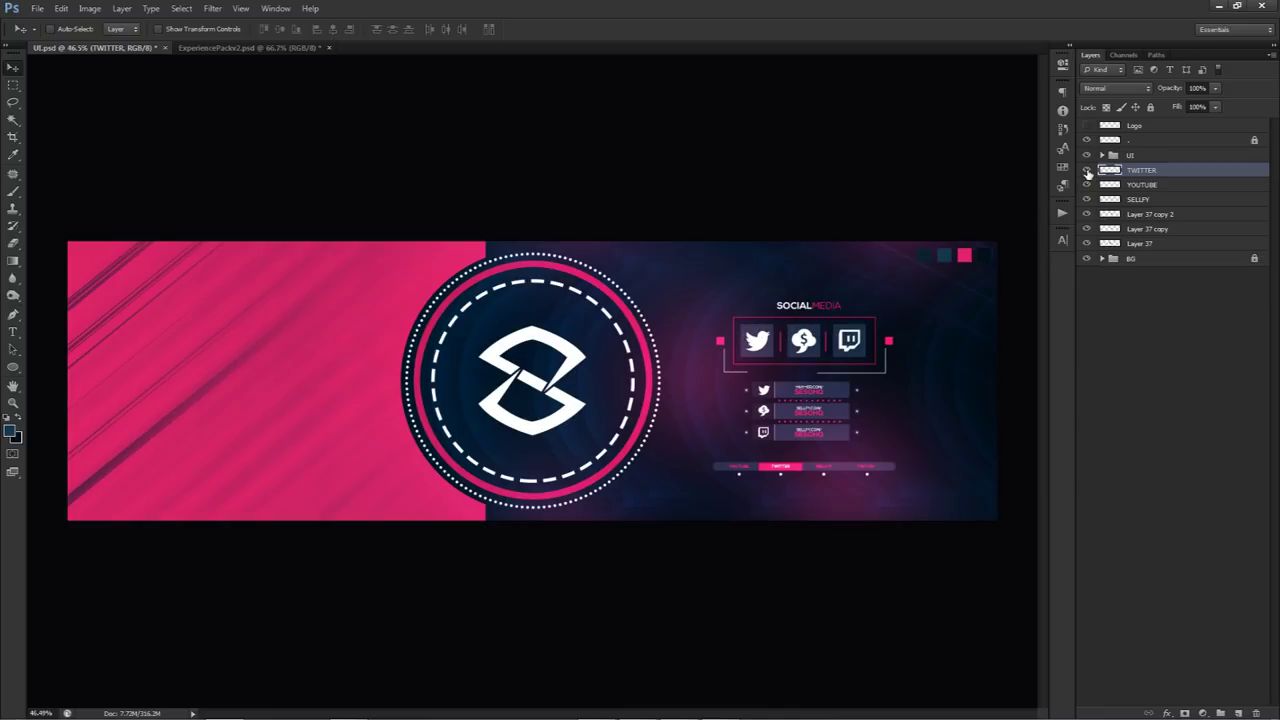
{"action": "left_click", "coordinate": [1087, 155]}
{"action": "scroll", "coordinate": [514, 394], "scroll_direction": "up", "scroll_amount": 5}
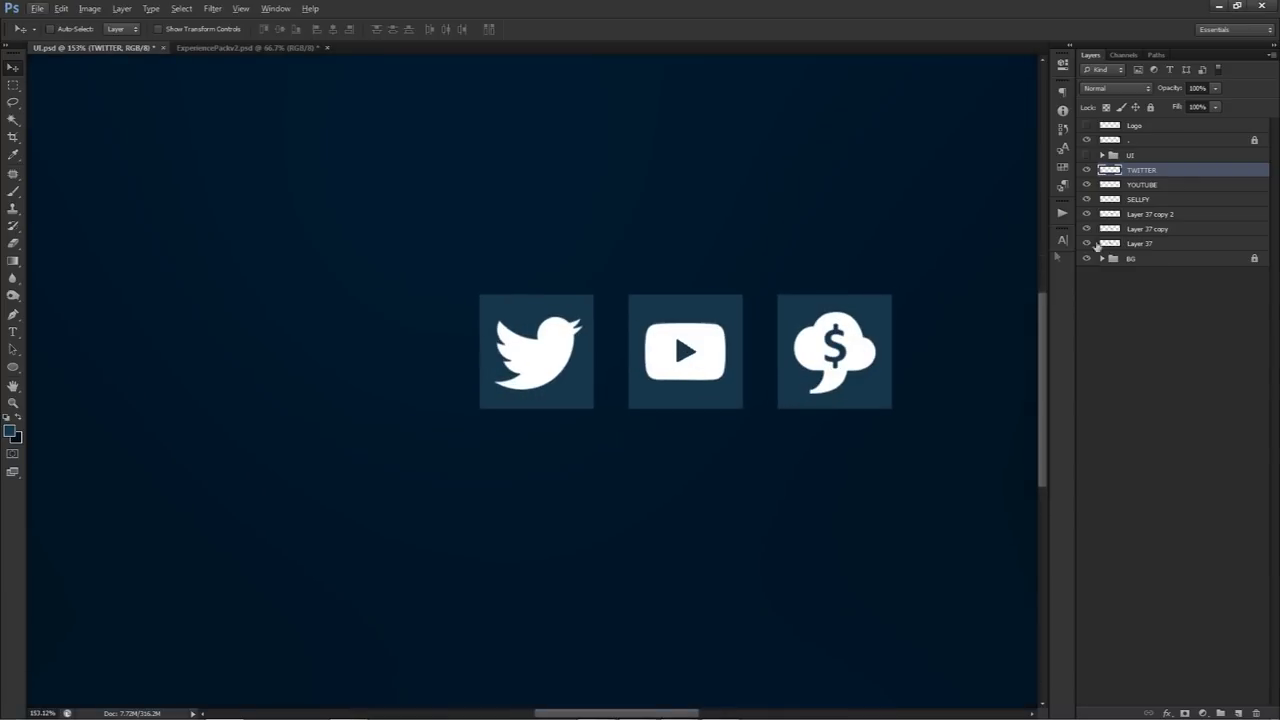
Add a new layer above TWITTER and select a thin vertical rectangle centred between the Twitter and YouTube squares.
{"action": "left_click", "coordinate": [1238, 713]}
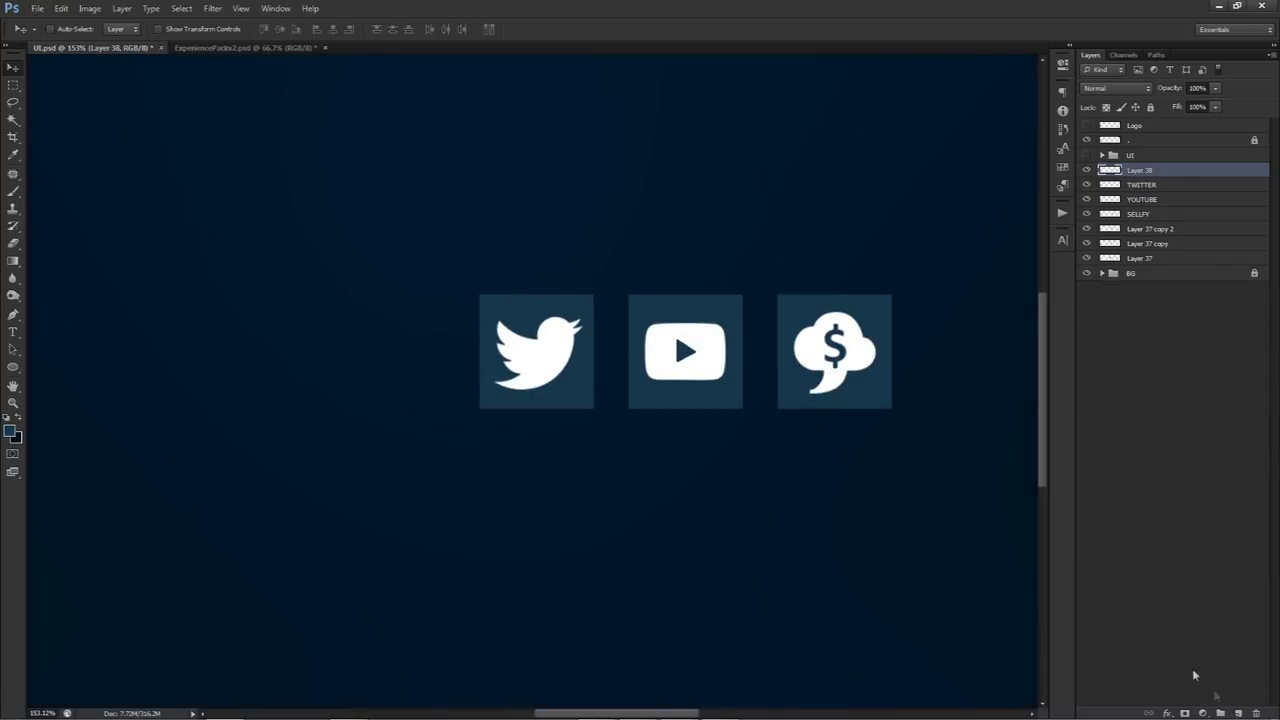
{"action": "key", "text": "m"}
{"action": "scroll", "coordinate": [629, 297], "scroll_direction": "up", "scroll_amount": 2}
{"action": "right_click", "coordinate": [13, 84]}
{"action": "left_click", "coordinate": [49, 84]}
{"action": "left_click_drag", "start_coordinate": [605, 320], "coordinate": [608, 440]}
{"action": "scroll", "coordinate": [608, 400], "scroll_direction": "up", "scroll_amount": 4}
{"action": "key", "text": "Right"}
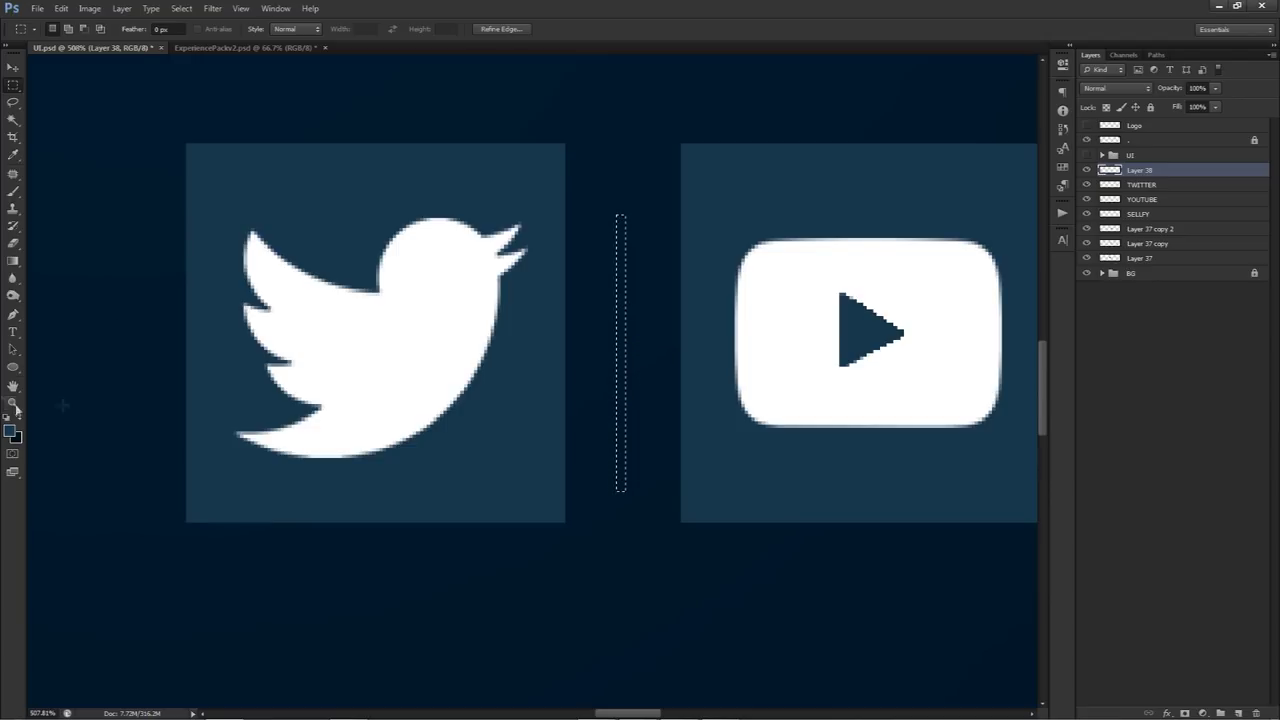
Set the foreground colour to the banner's pink swatch, e22467, fill the thin selection with it and deselect.
{"action": "scroll", "coordinate": [131, 389], "scroll_direction": "down", "scroll_amount": 2}
{"action": "scroll", "coordinate": [60, 426], "scroll_direction": "down", "scroll_amount": 6}
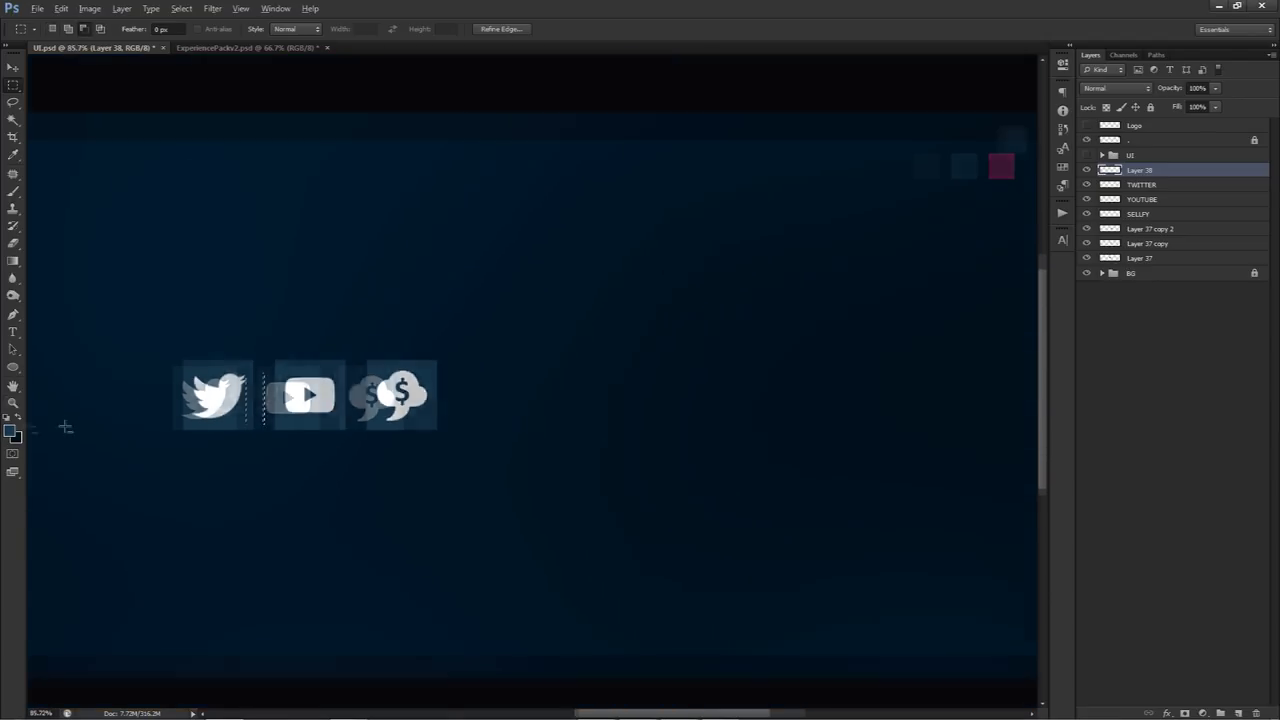
{"action": "left_click", "coordinate": [8, 432]}
{"action": "left_click", "coordinate": [920, 205]}
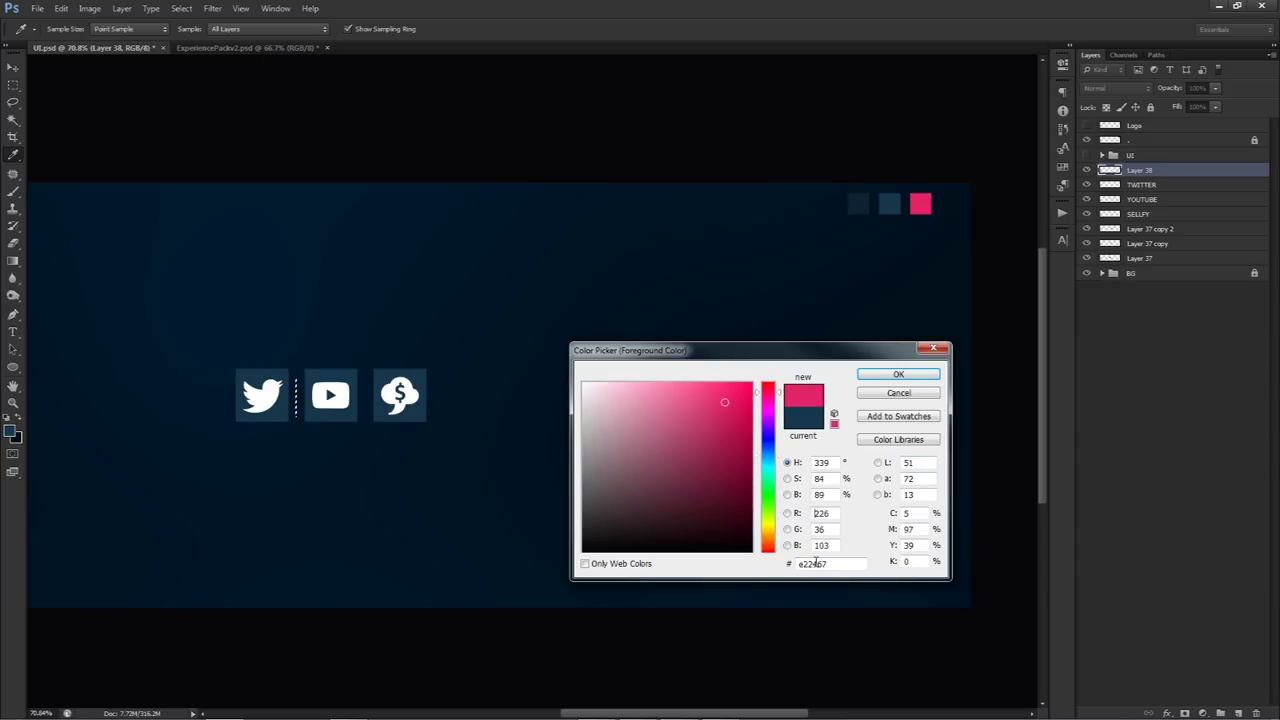
{"action": "left_click", "coordinate": [814, 513]}
{"action": "left_click_drag", "start_coordinate": [771, 474], "coordinate": [771, 479]}
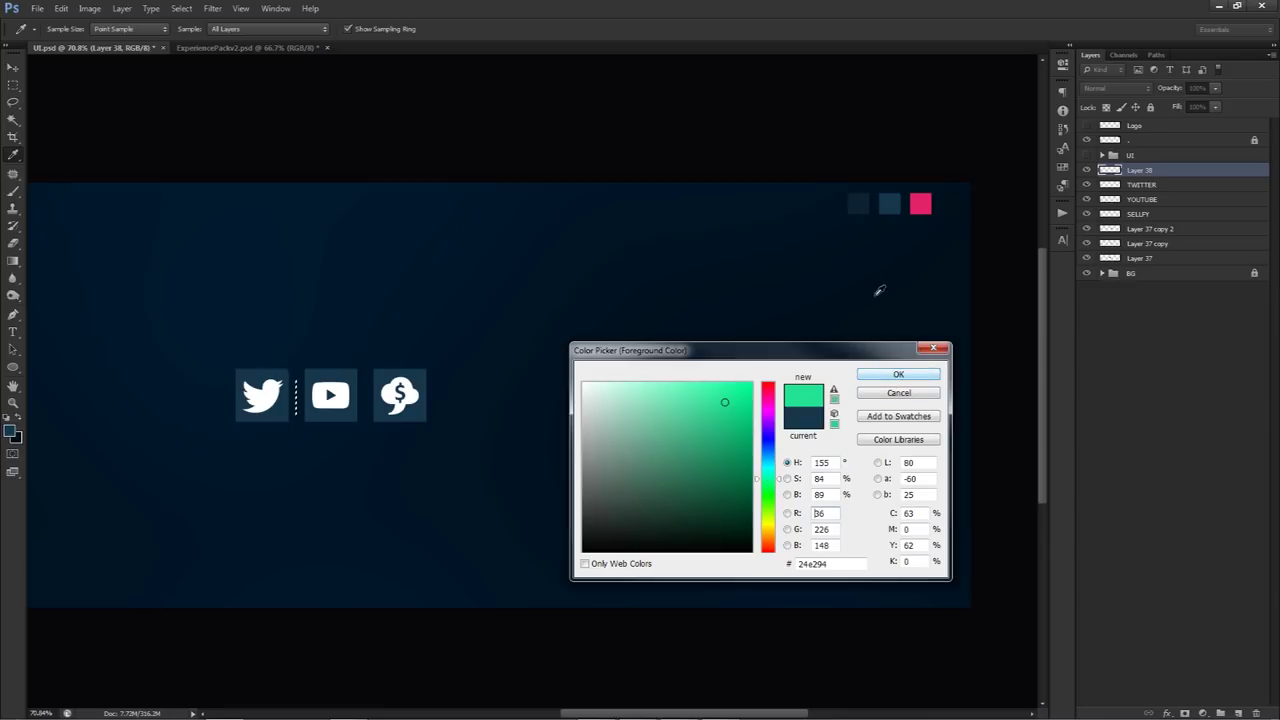
{"action": "left_click", "coordinate": [920, 204]}
{"action": "left_click", "coordinate": [898, 374]}
{"action": "key", "text": "m"}
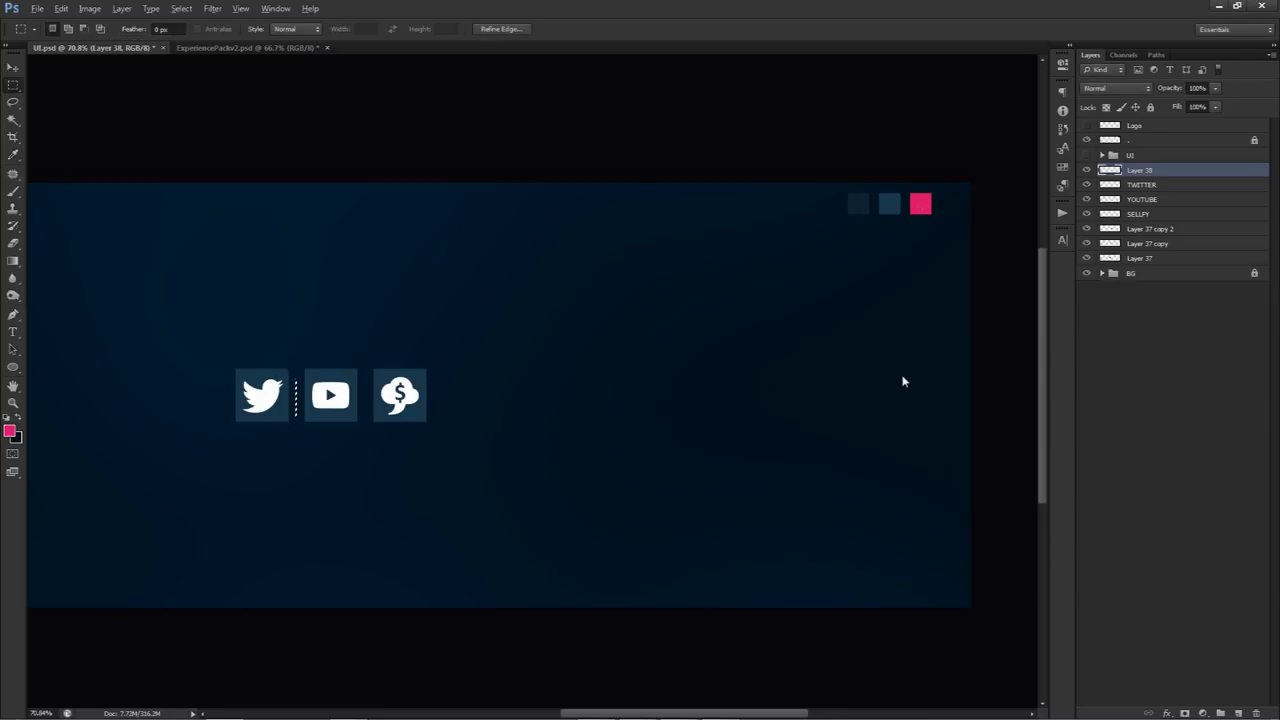
{"action": "key", "text": "v"}
Duplicate the pink divider into the gap between the YouTube and Sellfy squares and merge the two divider layers.
{"action": "scroll", "coordinate": [291, 402], "scroll_direction": "up", "scroll_amount": 5}
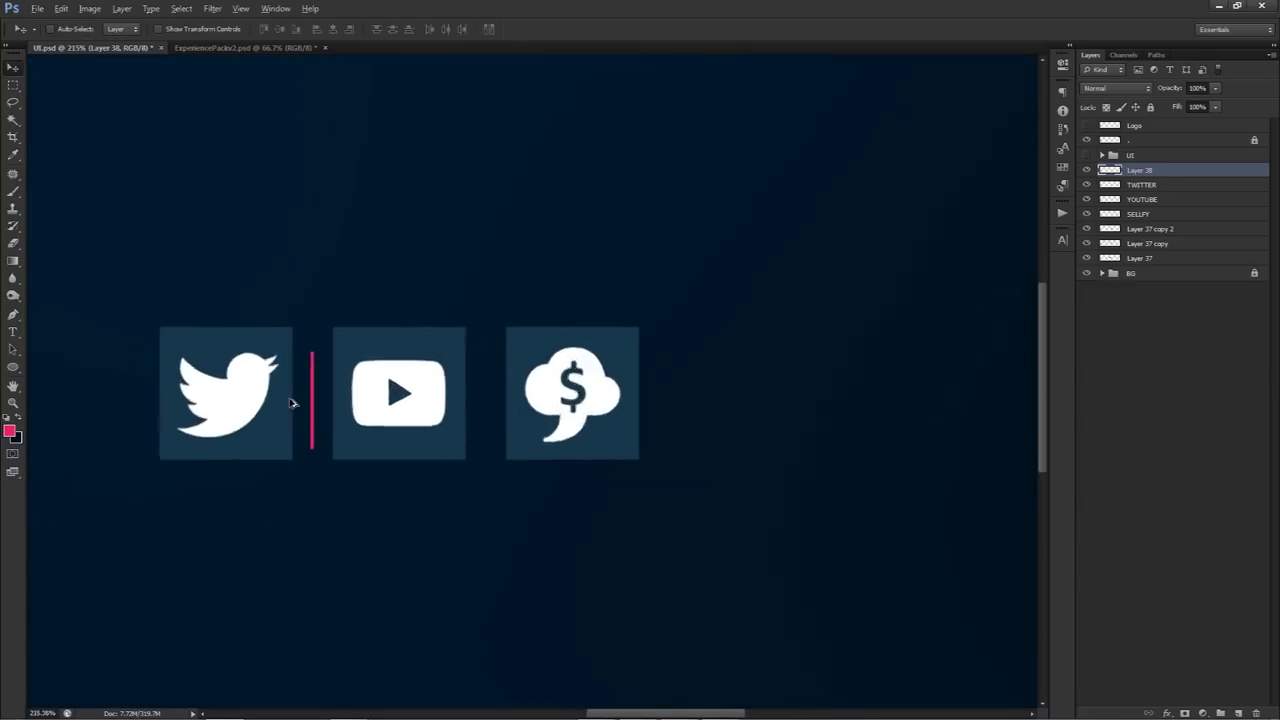
{"action": "scroll", "coordinate": [291, 402], "scroll_direction": "up", "scroll_amount": 2}
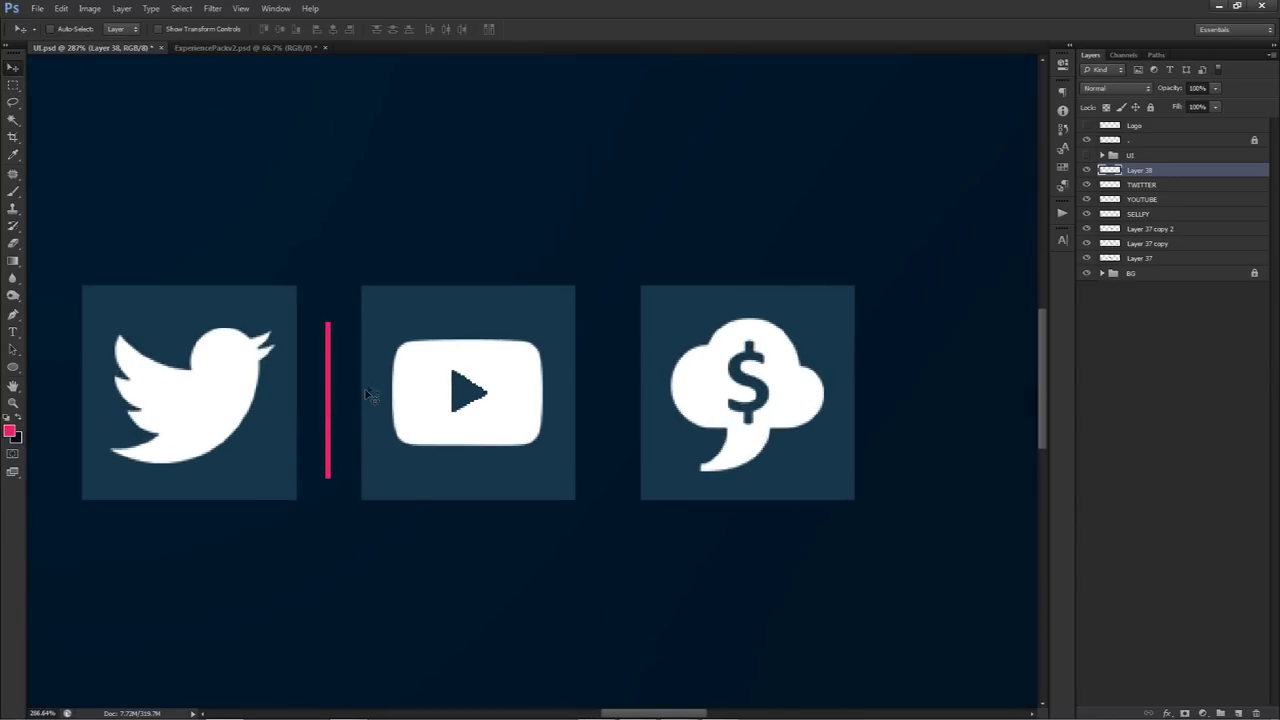
{"action": "scroll", "coordinate": [335, 392], "scroll_direction": "down", "scroll_amount": 3}
{"action": "scroll", "coordinate": [283, 392], "scroll_direction": "down", "scroll_amount": 4}
{"action": "scroll", "coordinate": [292, 392], "scroll_direction": "up", "scroll_amount": 4}
{"action": "scroll", "coordinate": [297, 392], "scroll_direction": "up", "scroll_amount": 1}
{"action": "left_click_drag", "start_coordinate": [352, 392], "coordinate": [563, 398]}
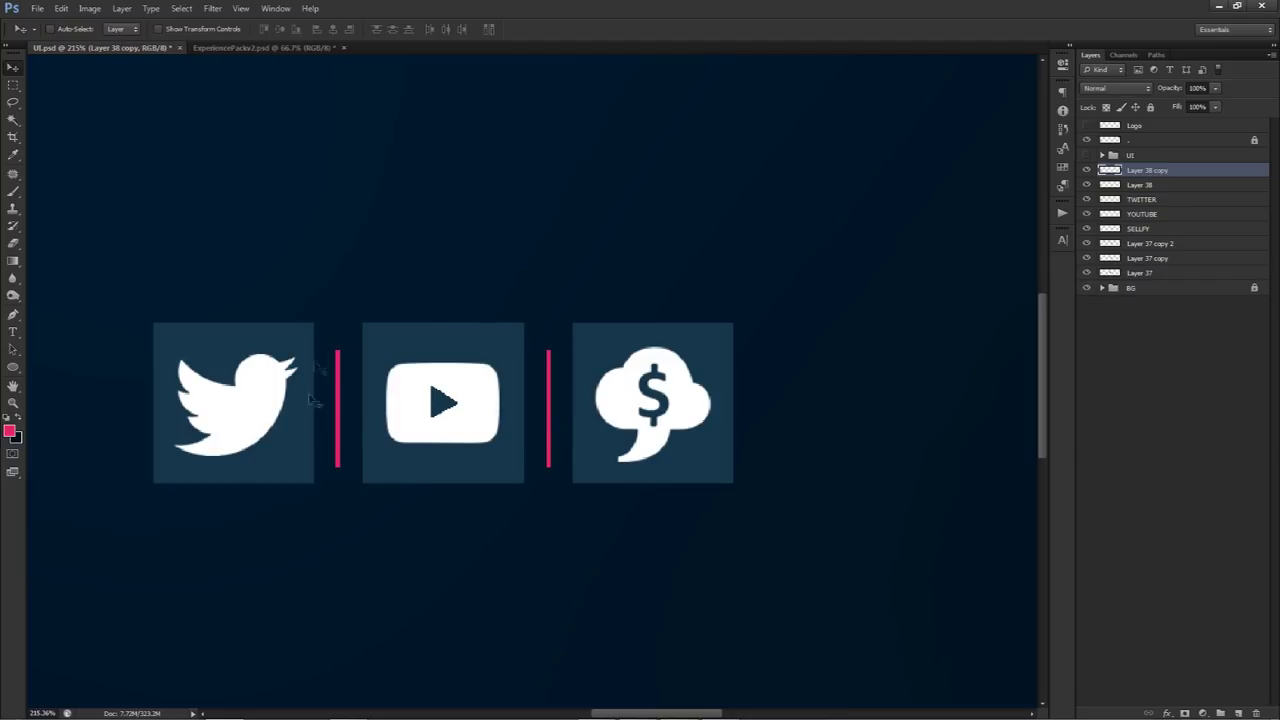
{"action": "left_click", "coordinate": [1197, 186], "text": "shift"}
{"action": "key", "text": "ctrl+e"}
Give the merged dividers a pink Outer Glow based on their own colour, with a size of 4 px.
{"action": "double_click", "coordinate": [1205, 175]}
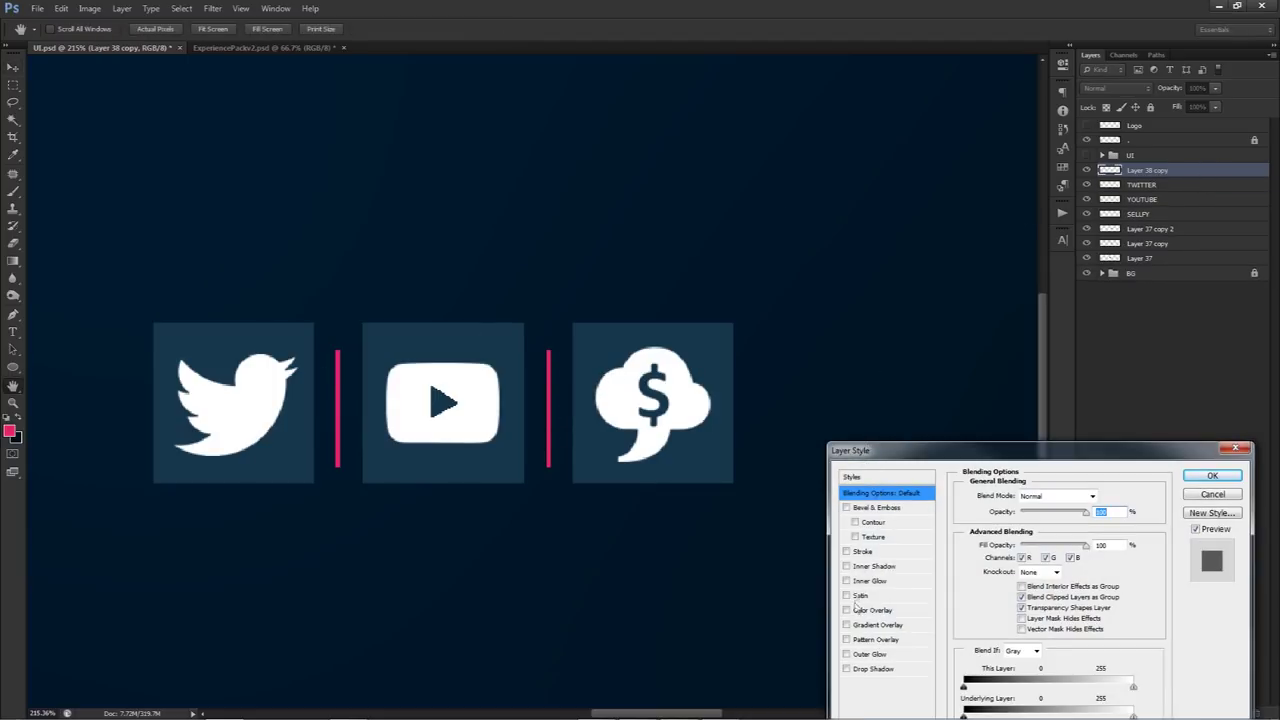
{"action": "left_click", "coordinate": [869, 655]}
{"action": "left_click", "coordinate": [997, 542]}
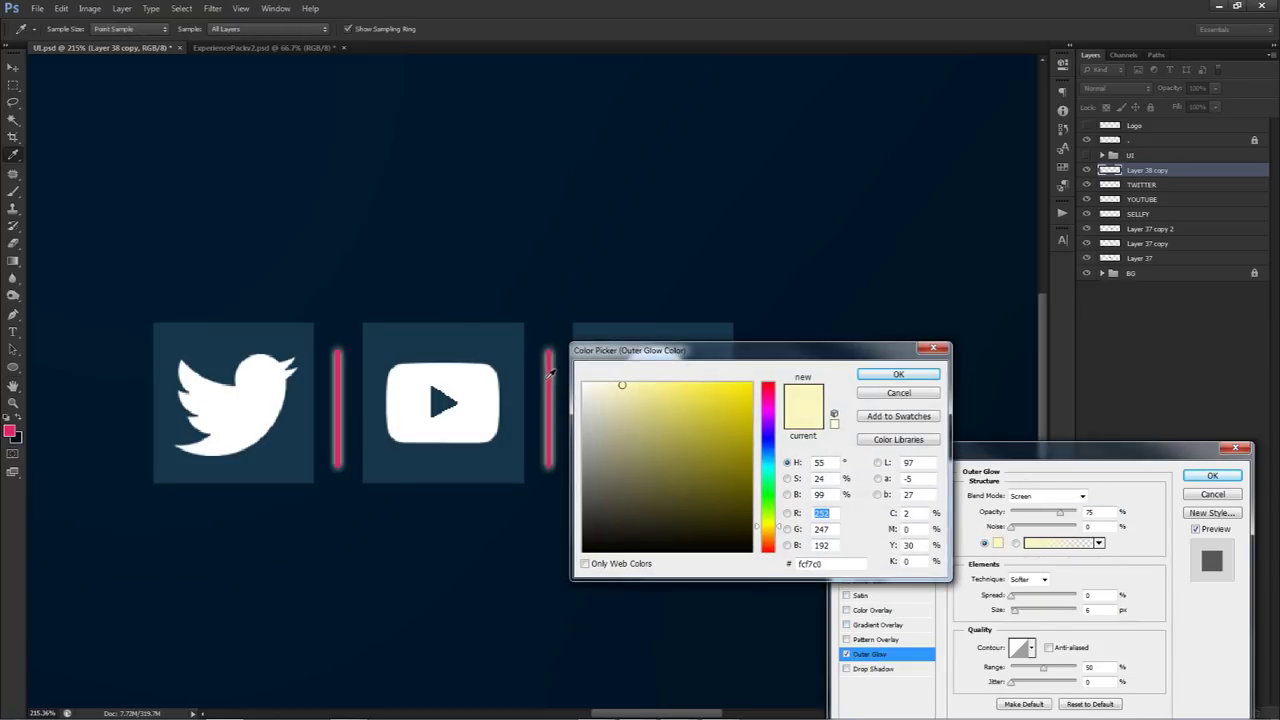
{"action": "left_click", "coordinate": [549, 379]}
{"action": "left_click", "coordinate": [714, 396]}
{"action": "left_click", "coordinate": [898, 374]}
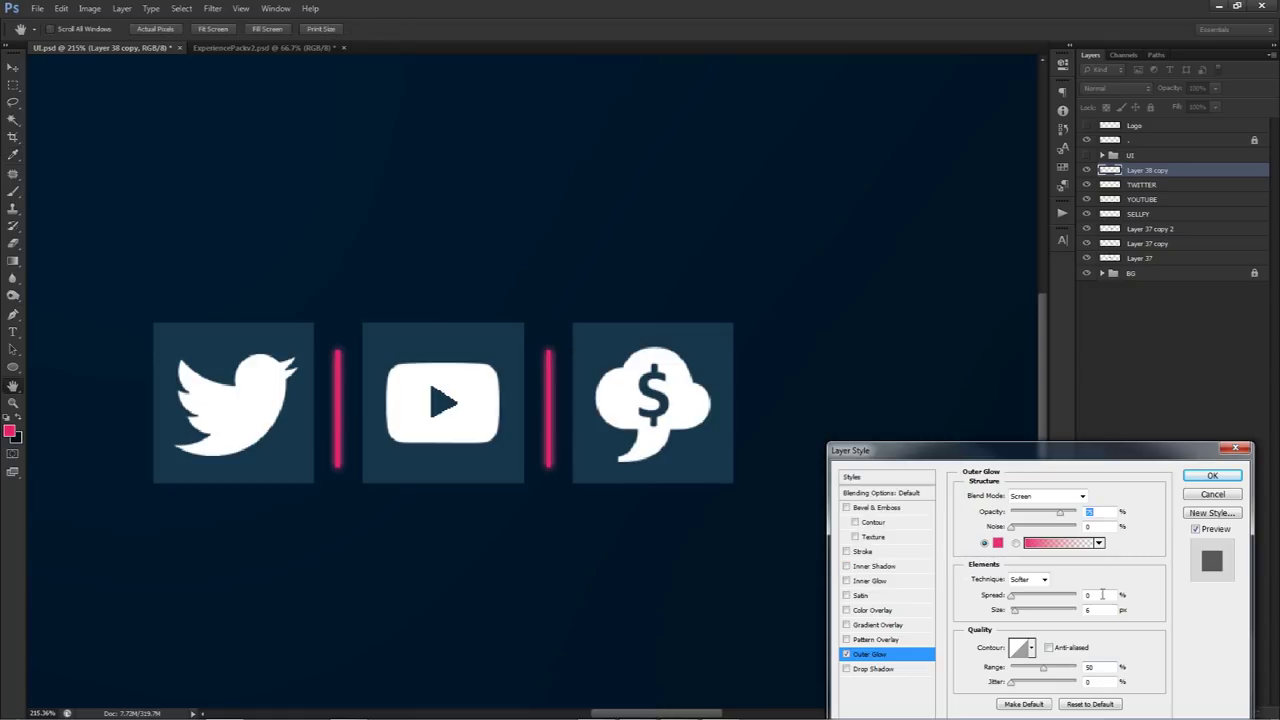
{"action": "type", "text": "4"}
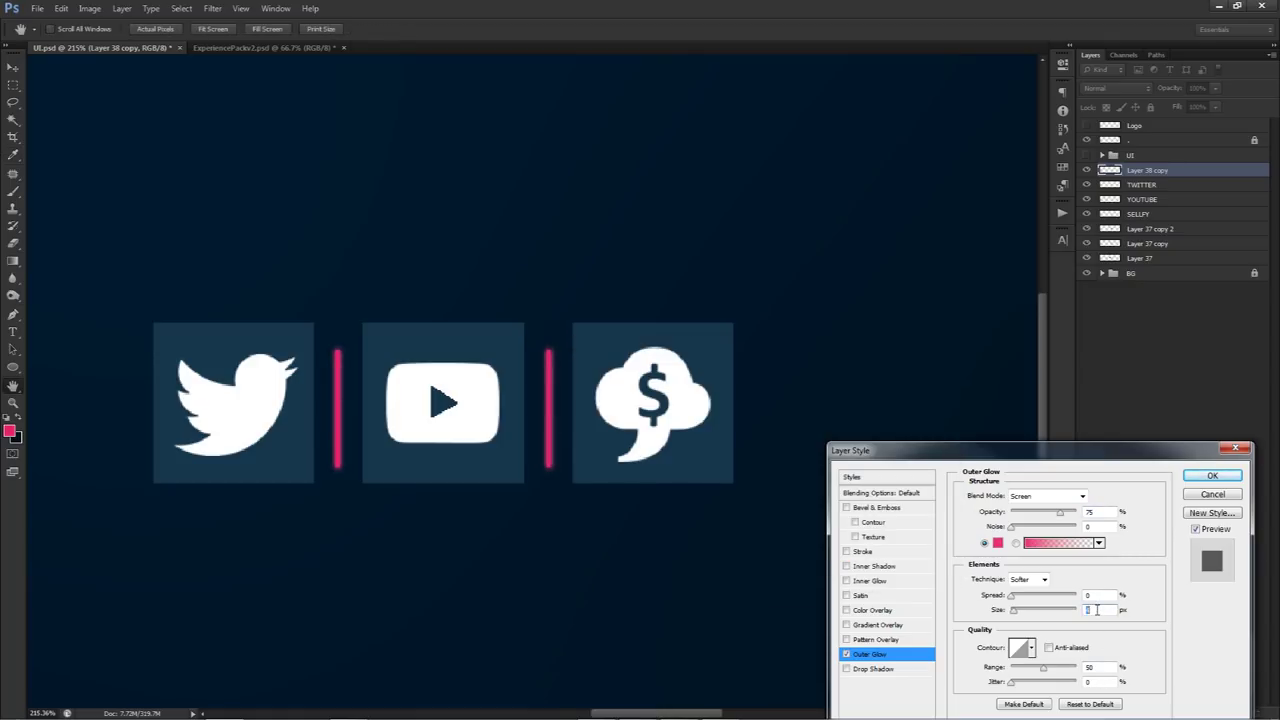
{"action": "left_click", "coordinate": [1207, 475]}
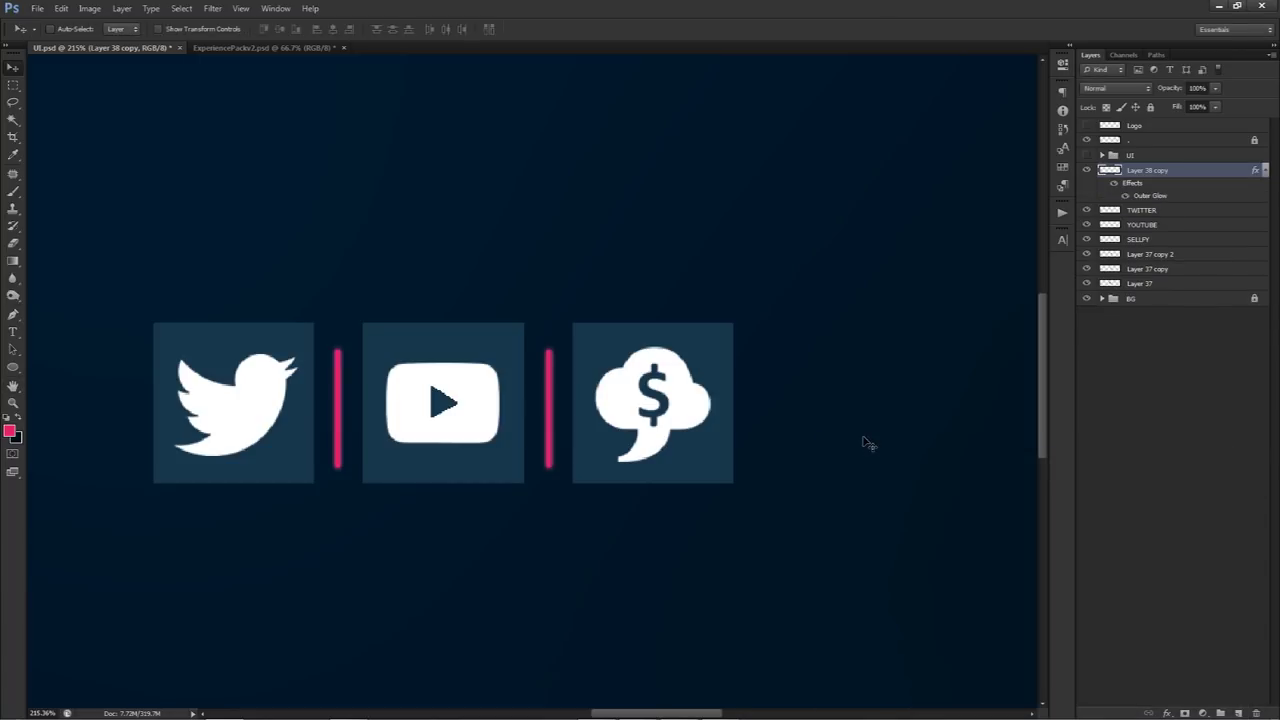
{"action": "scroll", "coordinate": [866, 442], "scroll_direction": "down", "scroll_amount": 5}
{"action": "scroll", "coordinate": [866, 442], "scroll_direction": "down", "scroll_amount": 3}
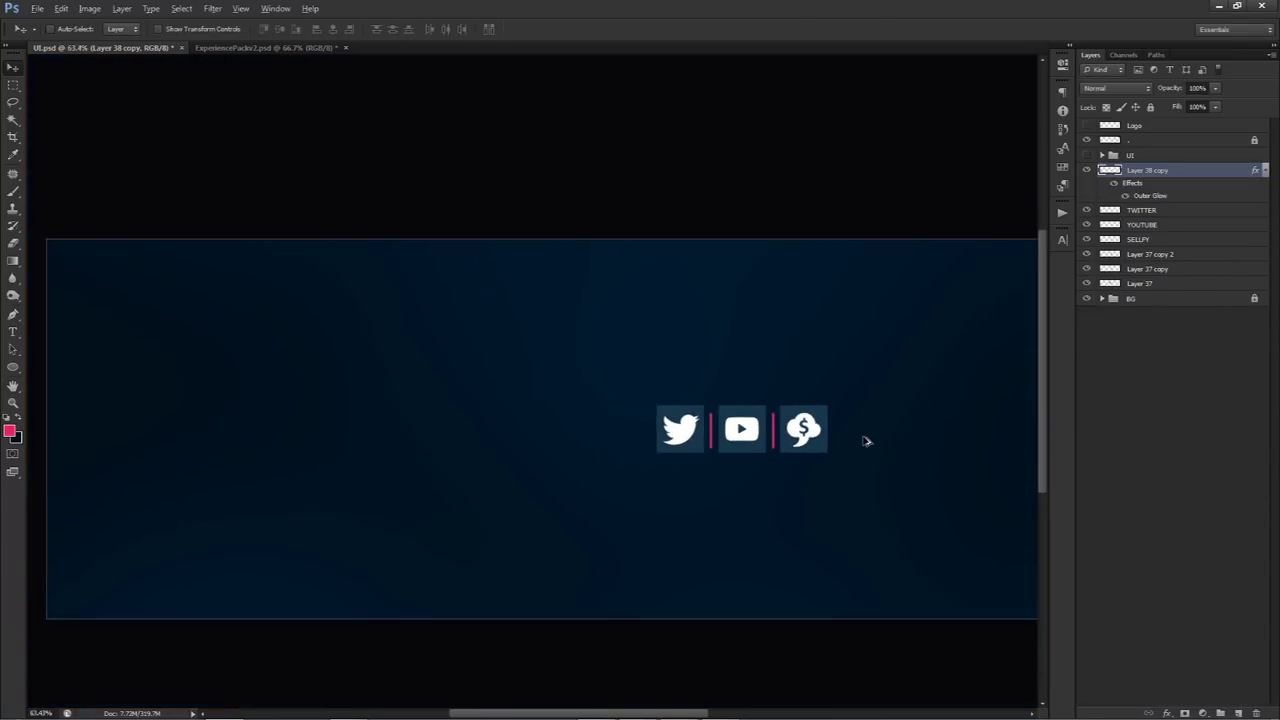
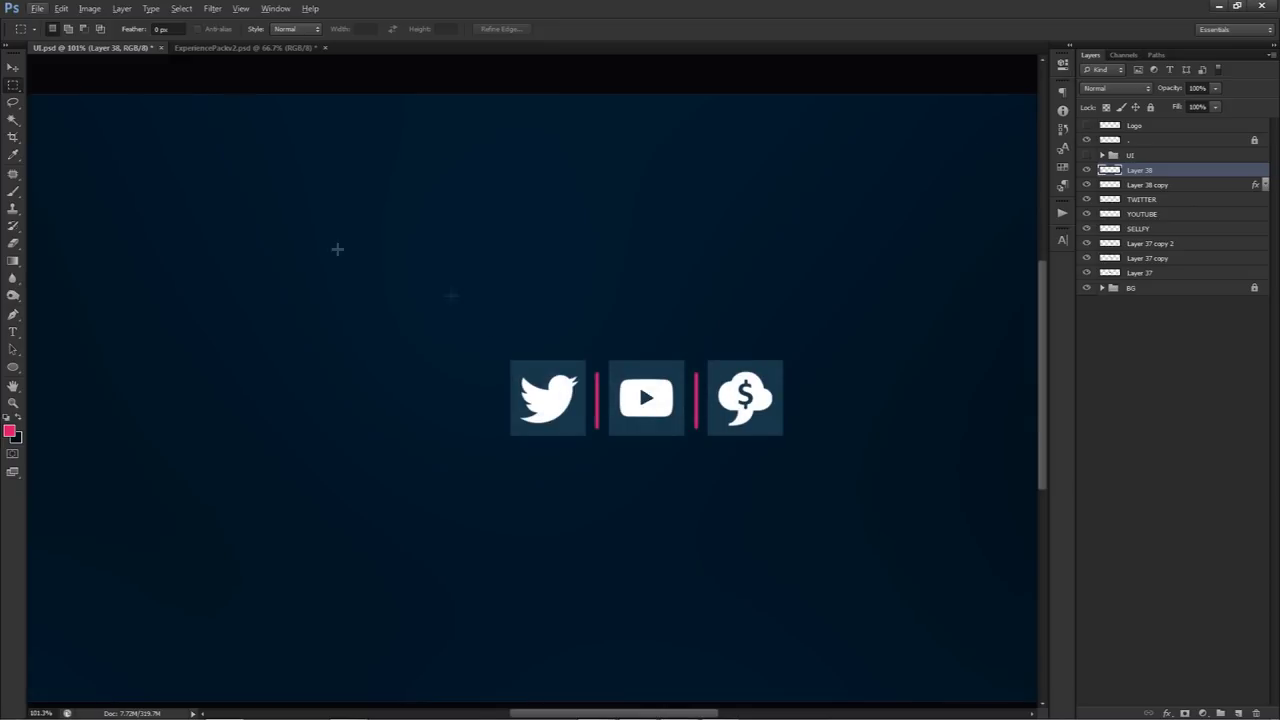
Select a rectangle around the three icon squares, leaving a small margin on every side.
{"action": "left_click_drag", "start_coordinate": [440, 296], "coordinate": [744, 397]}
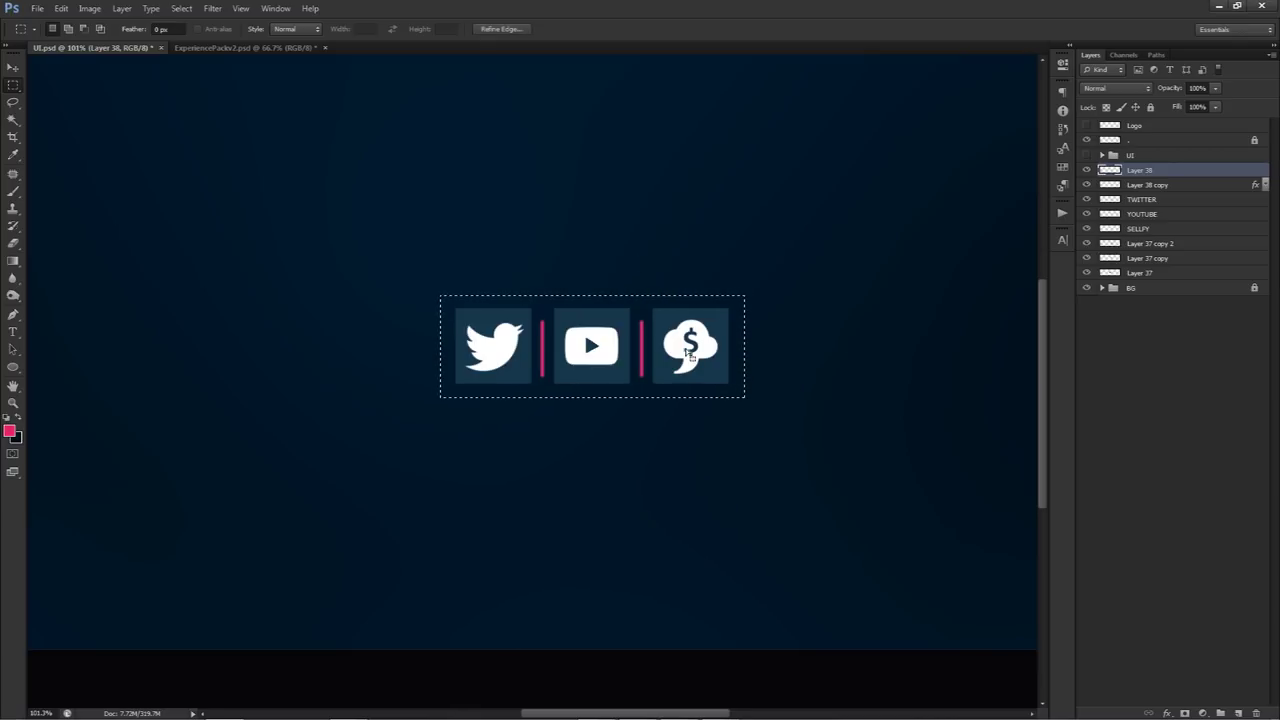
Try a 20 px pink inside stroke on the rectangular selection around the icons, and undo it.
{"action": "right_click", "coordinate": [685, 349]}
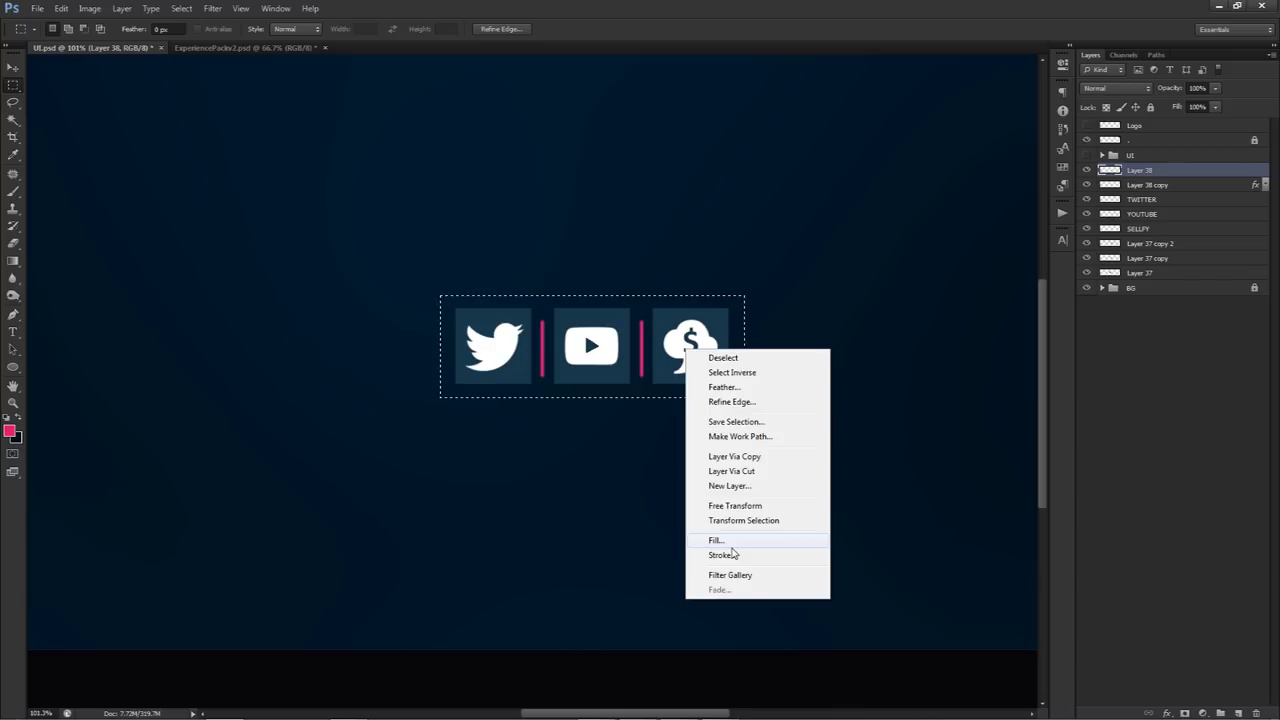
{"action": "left_click", "coordinate": [722, 555]}
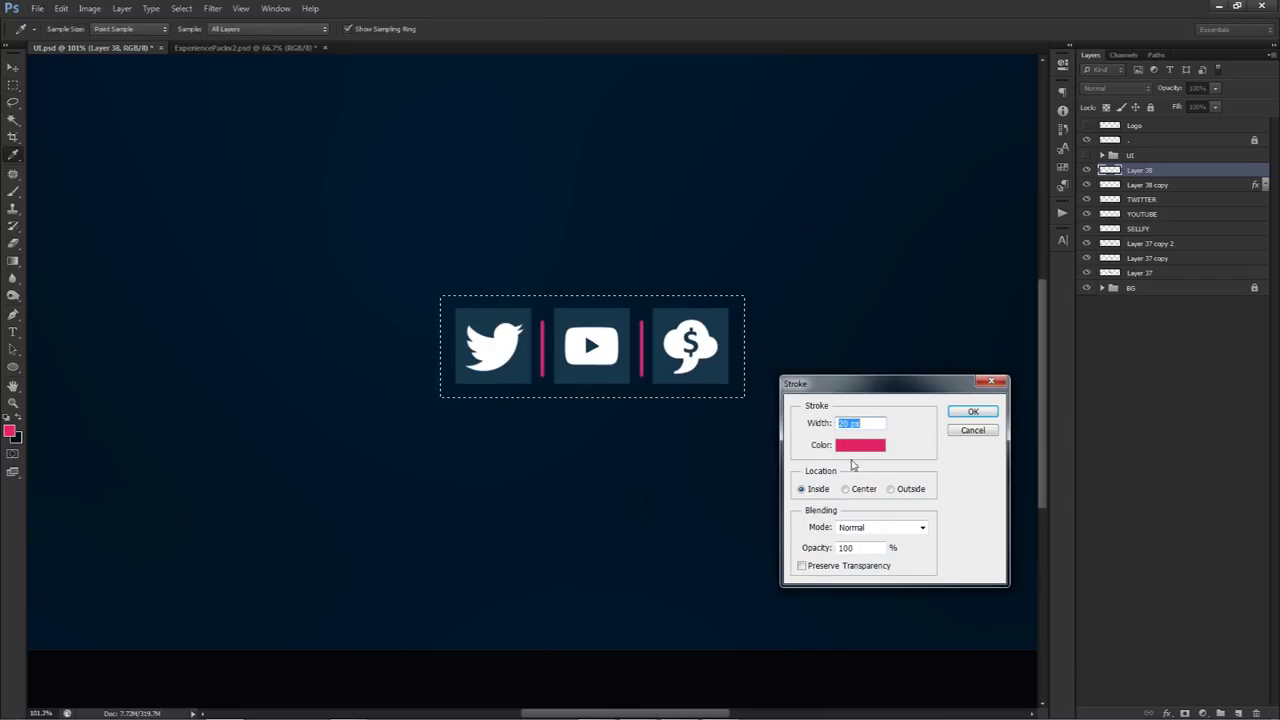
{"action": "left_click", "coordinate": [860, 447]}
{"action": "left_click", "coordinate": [889, 376]}
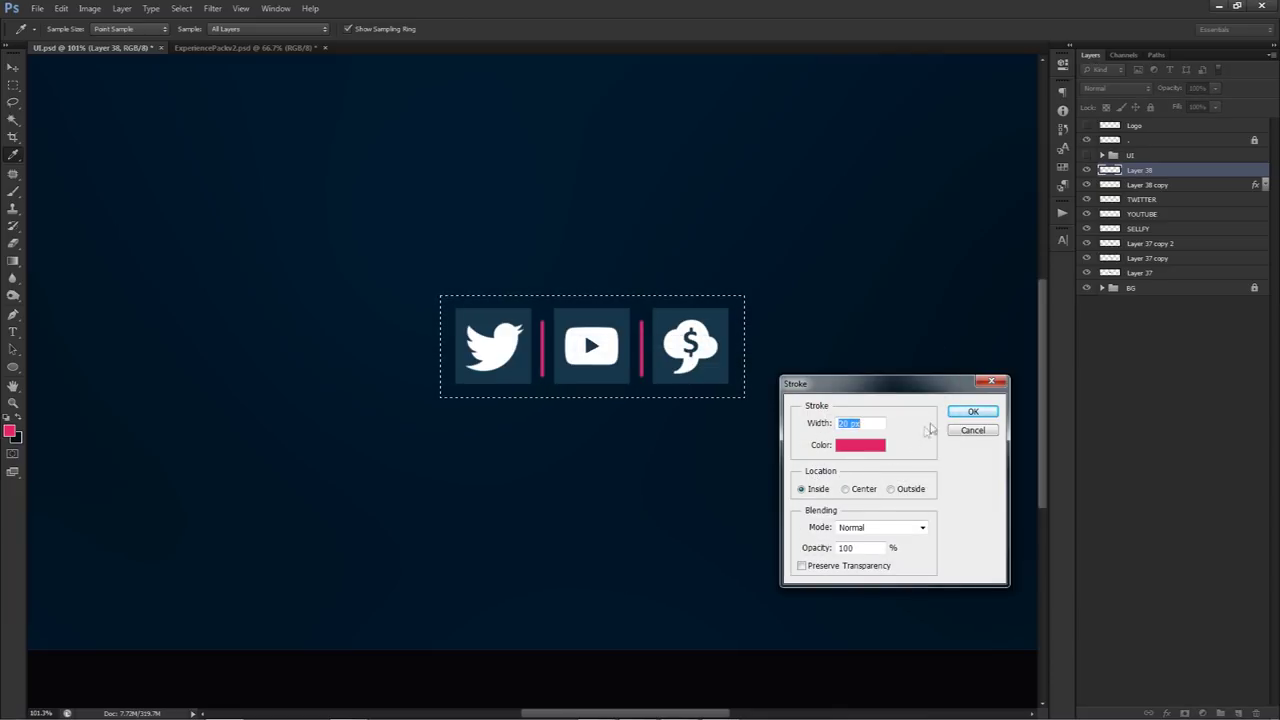
{"action": "left_click", "coordinate": [970, 412]}
{"action": "key", "text": "m"}
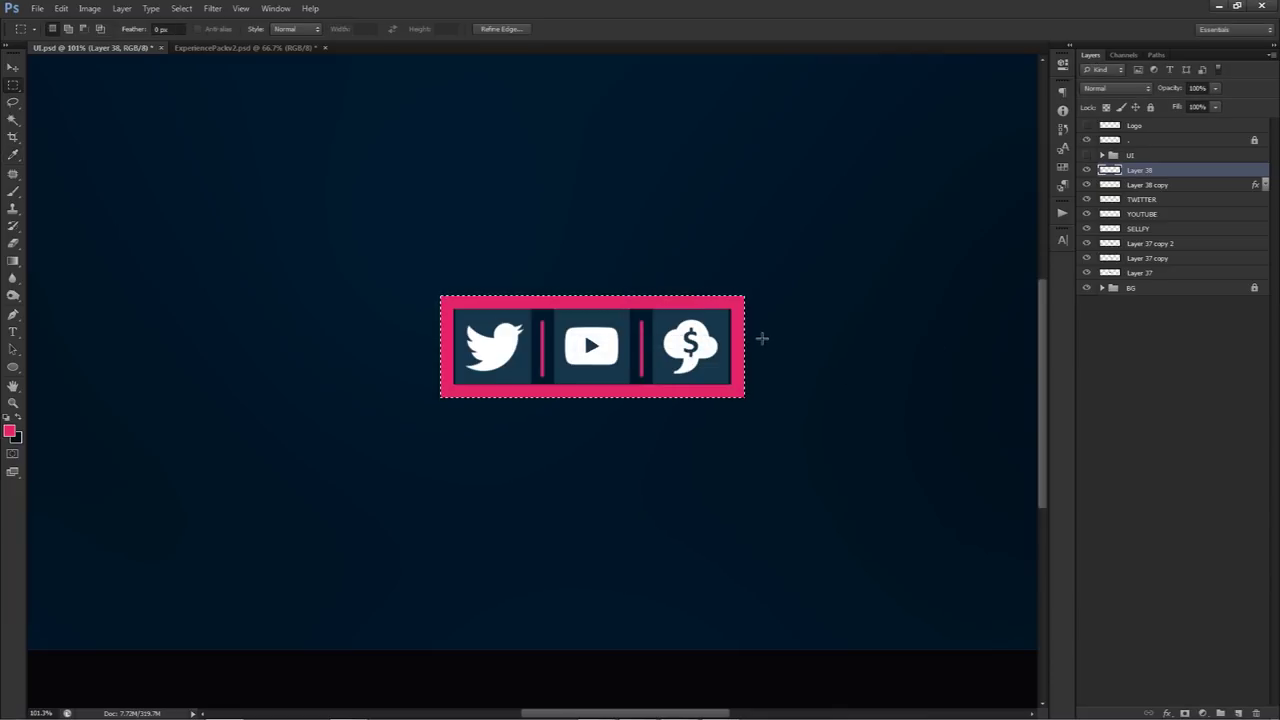
{"action": "key", "text": "ctrl+z"}
Try a 6 px pink inside stroke on the same selection, and undo it.
{"action": "right_click", "coordinate": [719, 337]}
{"action": "left_click", "coordinate": [778, 543]}
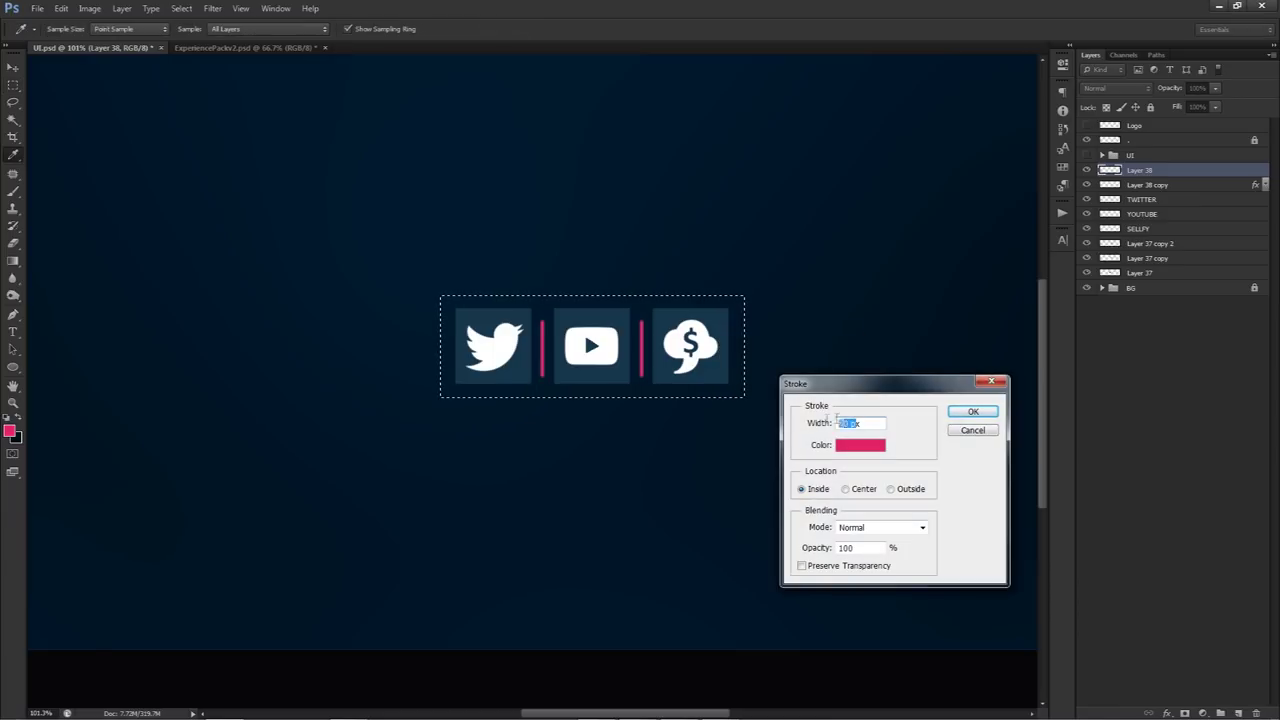
{"action": "key", "text": "BackSpace"}
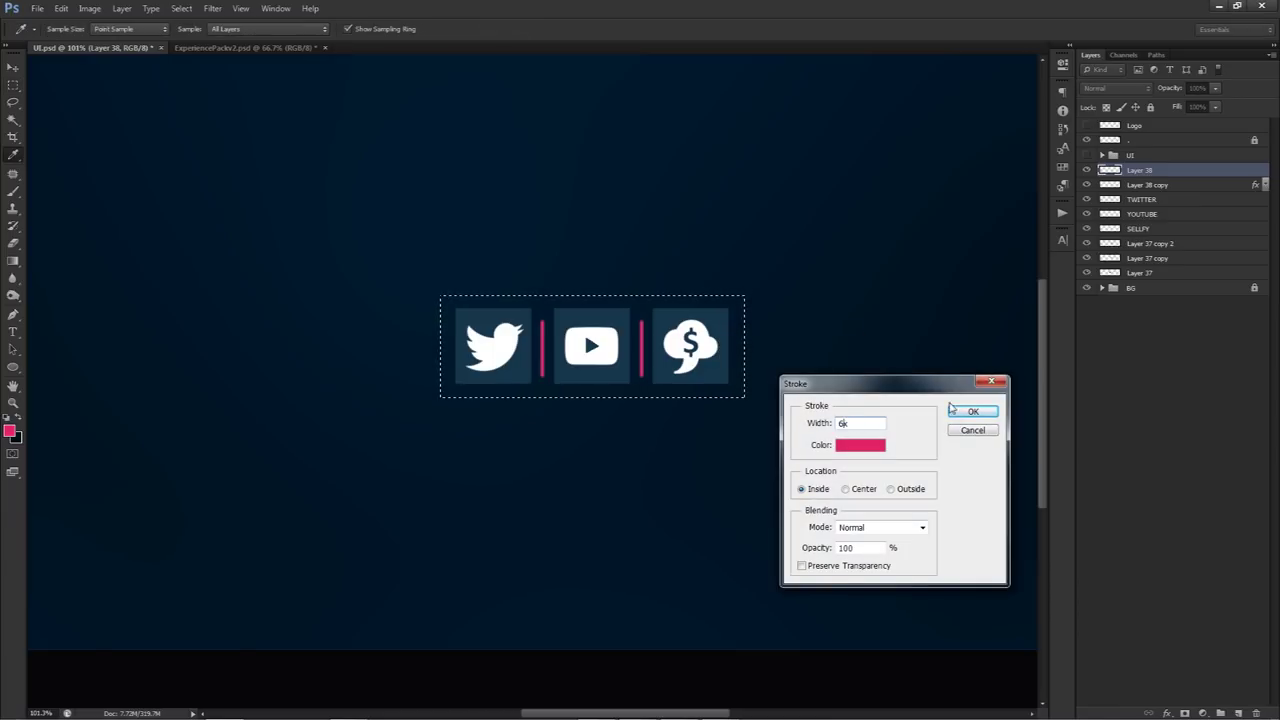
{"action": "key", "text": "Return"}
{"action": "left_click", "coordinate": [647, 280]}
{"action": "type", "text": "6"}
{"action": "left_click", "coordinate": [973, 412]}
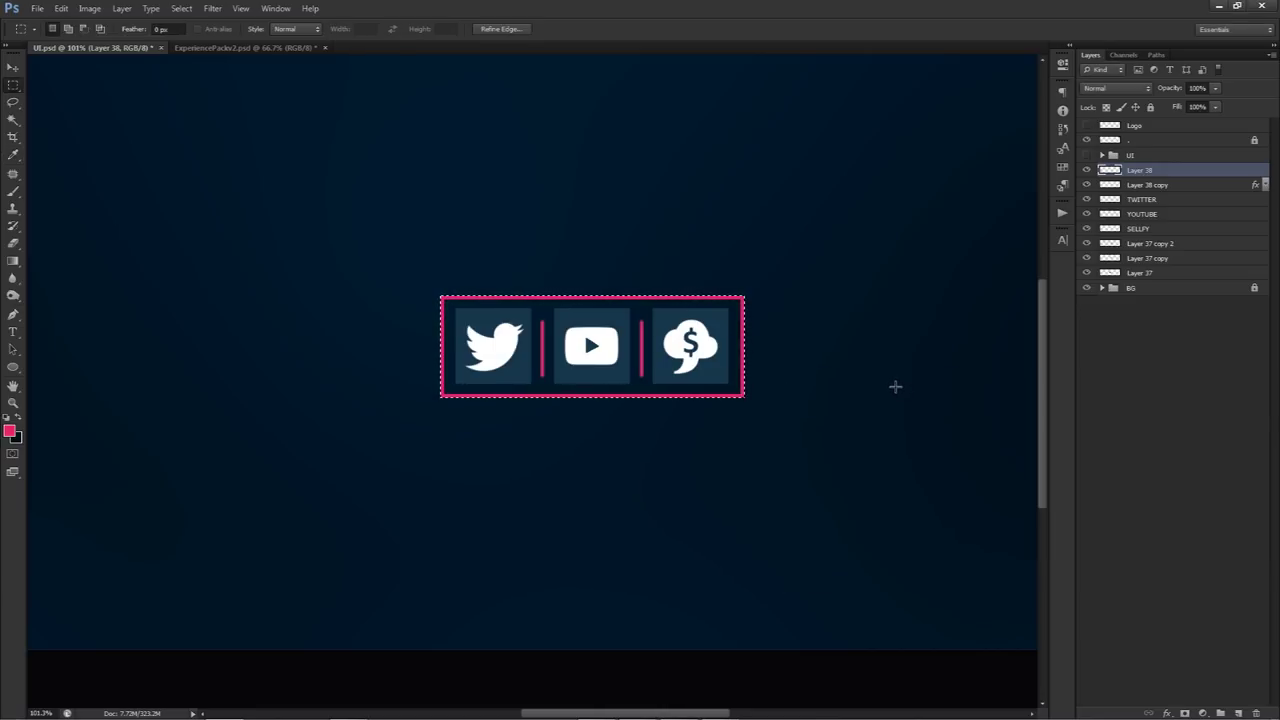
{"action": "key", "text": "ctrl+z"}
Stroke the selection around the icons with a 2 px pink inside line and deselect.
{"action": "right_click", "coordinate": [735, 355]}
{"action": "left_click", "coordinate": [790, 558]}
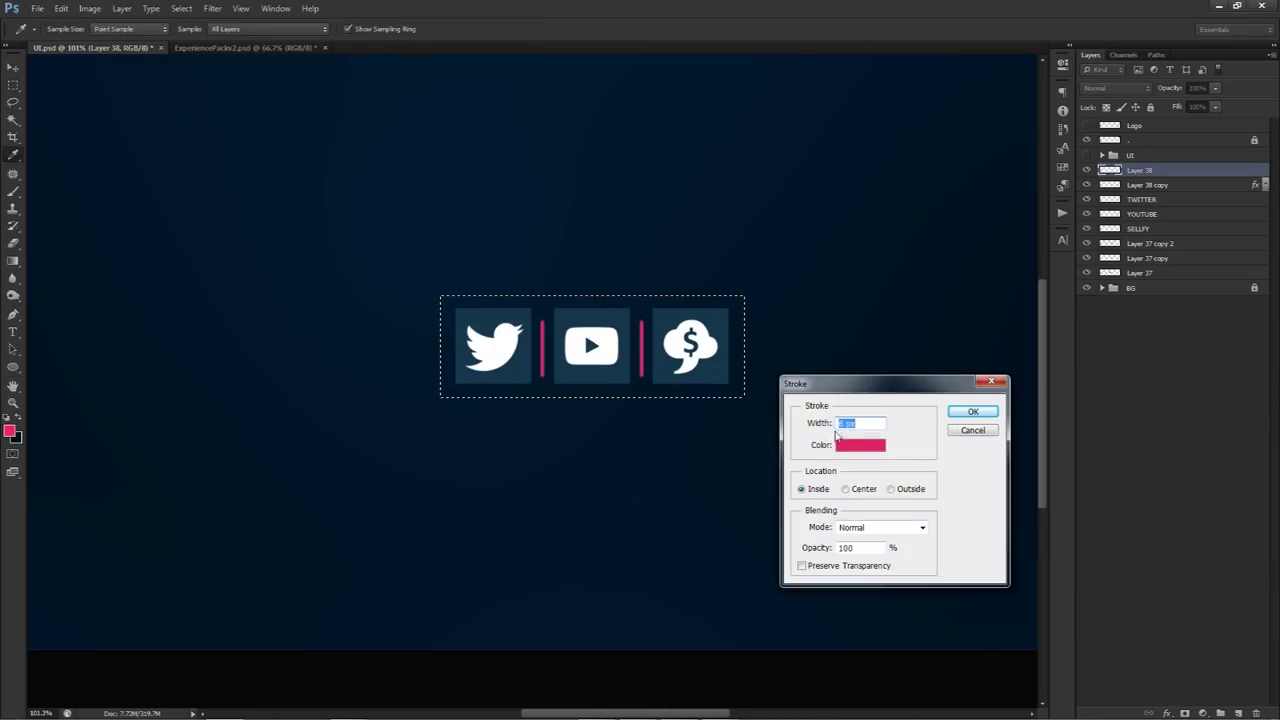
{"action": "type", "text": "2"}
{"action": "left_click", "coordinate": [970, 411]}
{"action": "key", "text": "ctrl+d"}
{"action": "key", "text": "v"}
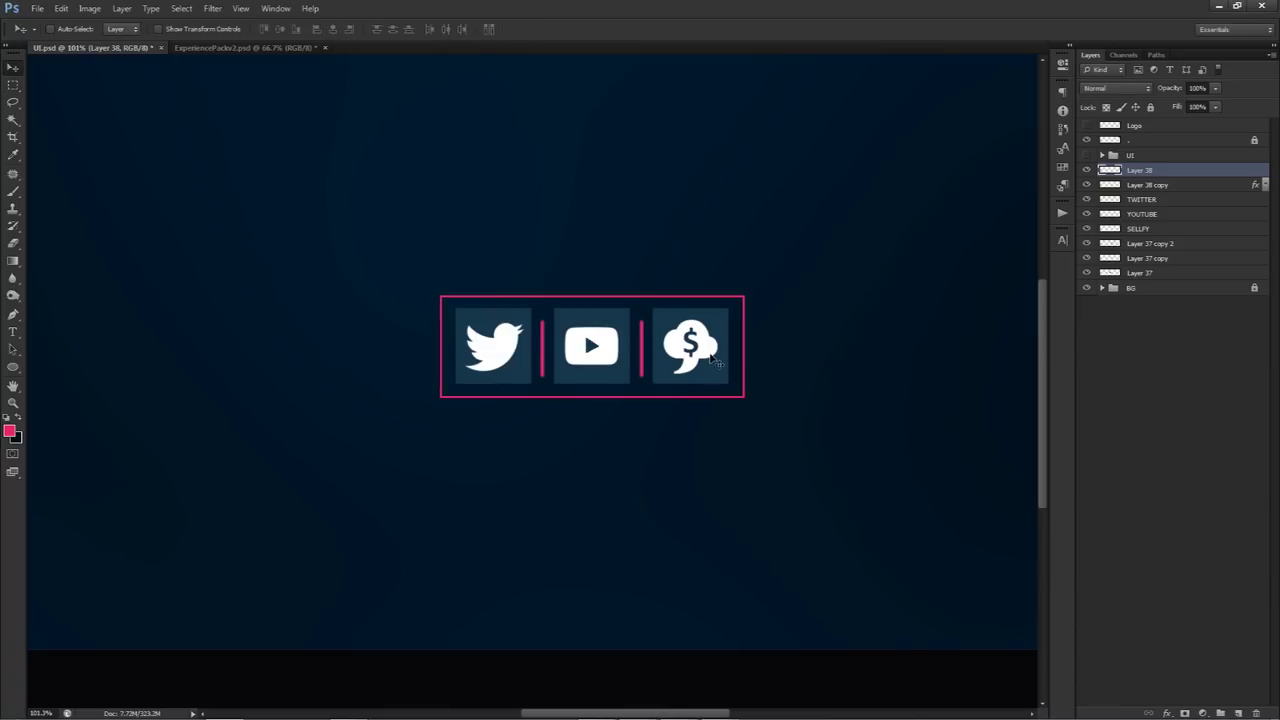
{"action": "left_click", "coordinate": [1087, 170]}
{"action": "left_click", "coordinate": [1090, 174]}
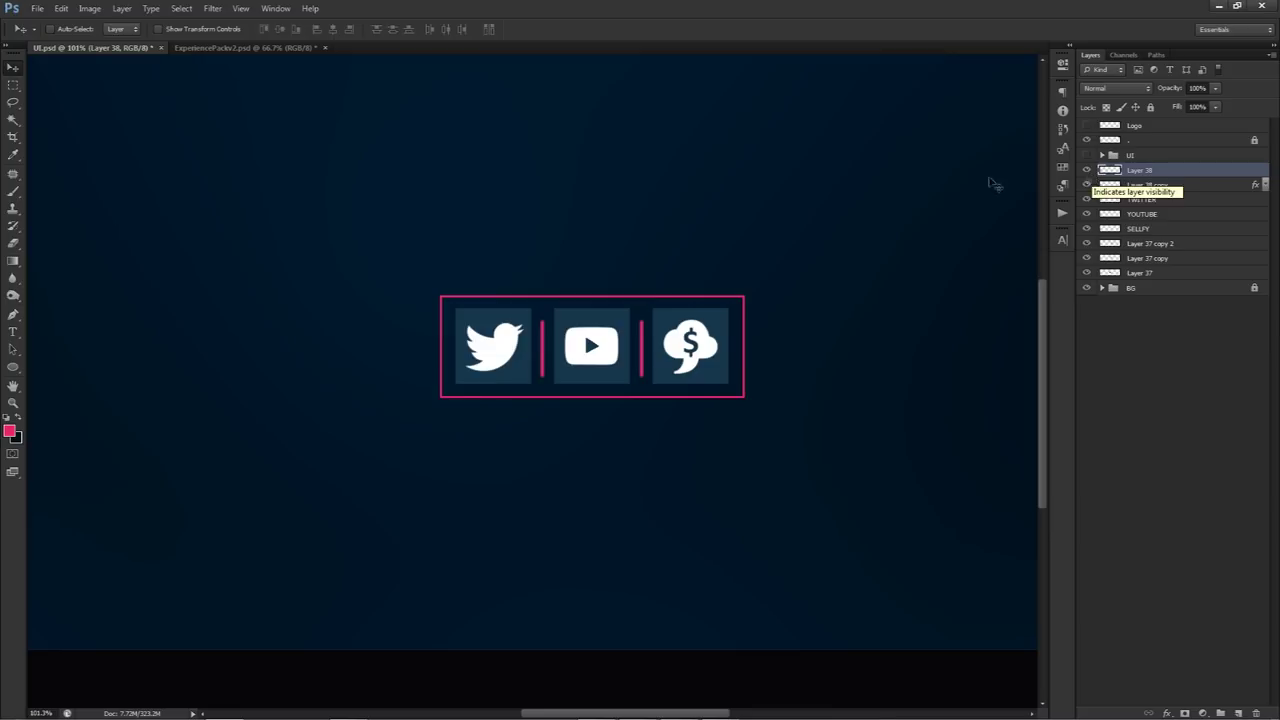
Select the pink frame's interior with the Magic Wand, fill it with pink on a new layer, and set that layer's fill to 0%.
{"action": "key", "text": "w"}
{"action": "right_click", "coordinate": [13, 125]}
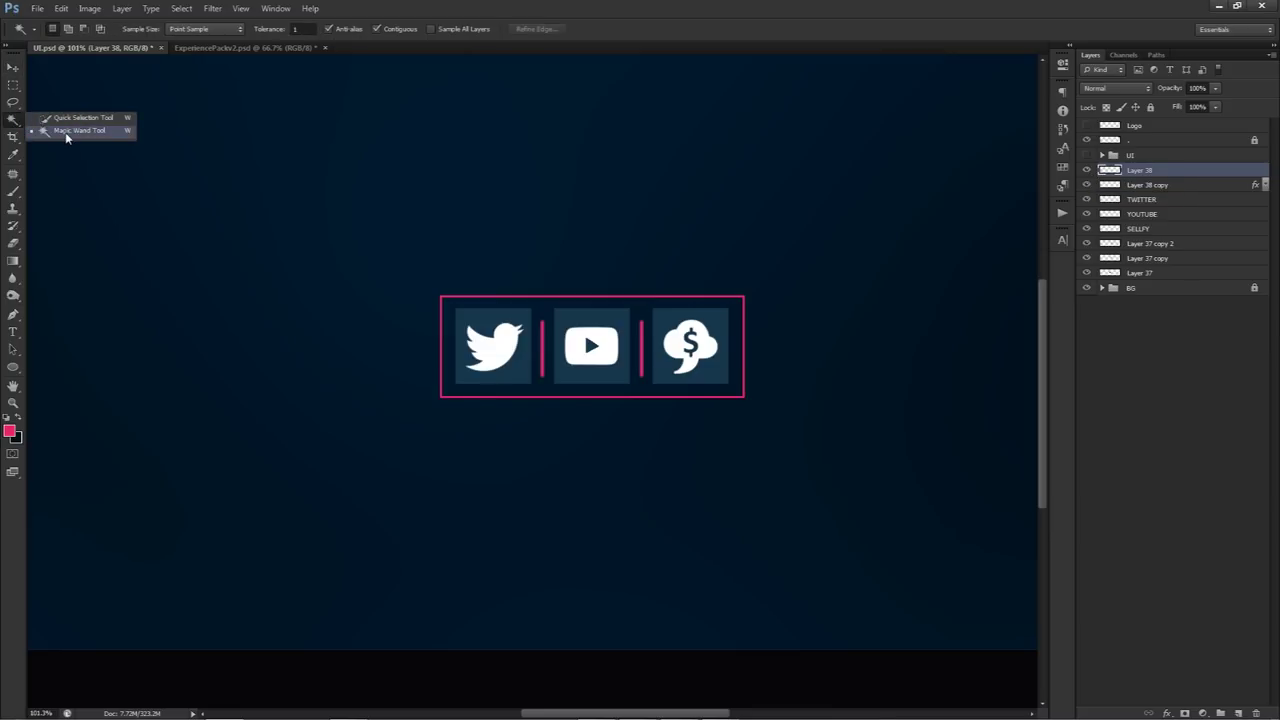
{"action": "left_click", "coordinate": [65, 132]}
{"action": "left_click", "coordinate": [731, 312]}
{"action": "left_click", "coordinate": [1238, 713]}
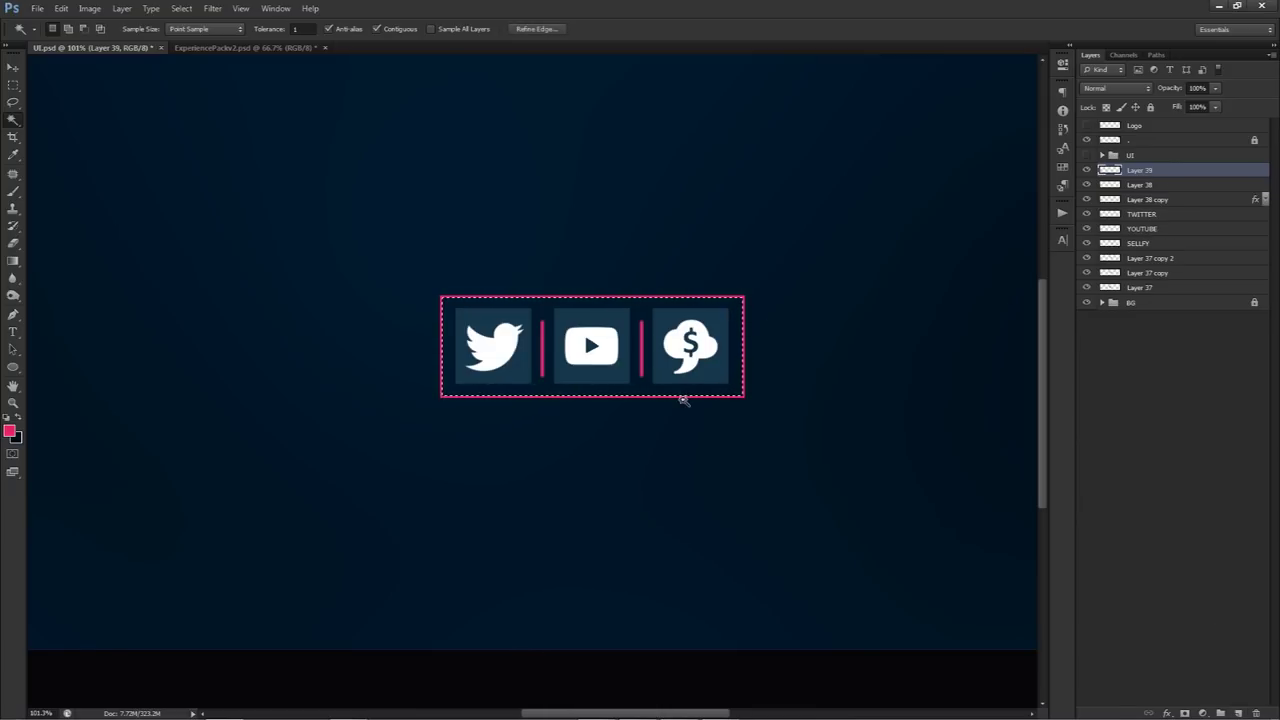
{"action": "key", "text": "alt+BackSpace"}
{"action": "key", "text": "ctrl+d"}
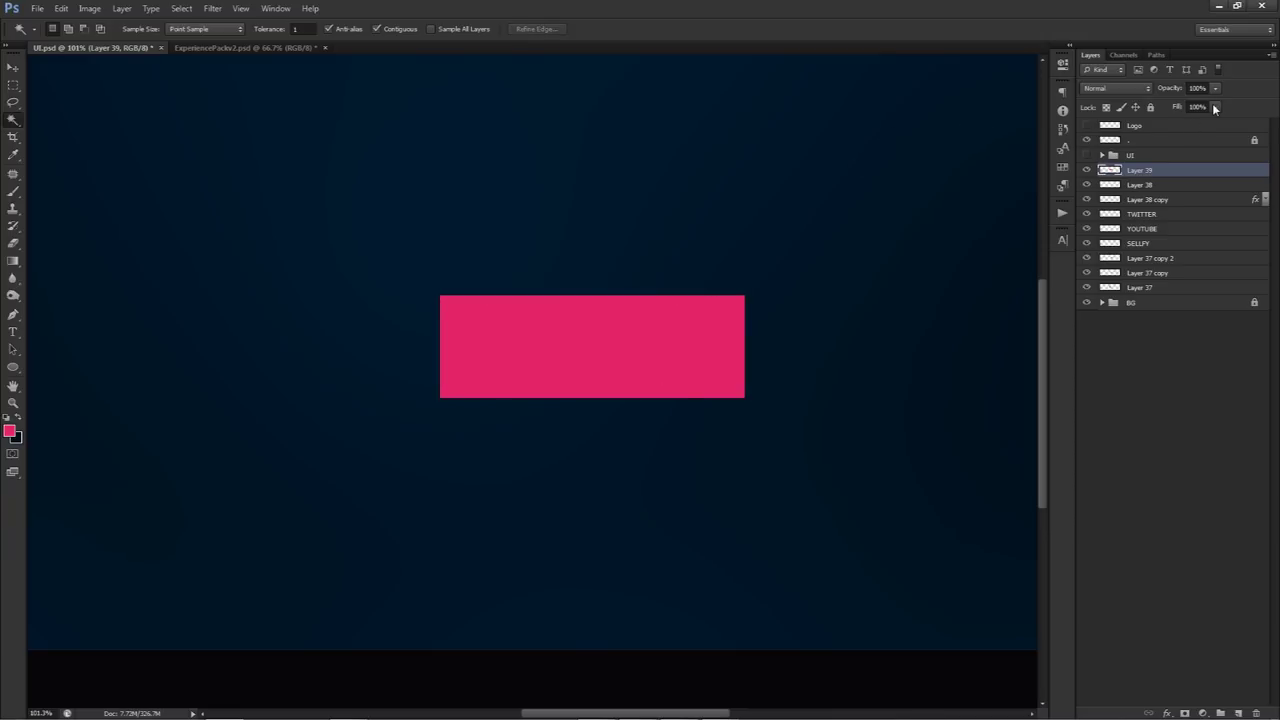
{"action": "left_click_drag", "start_coordinate": [1215, 106], "coordinate": [948, 150]}
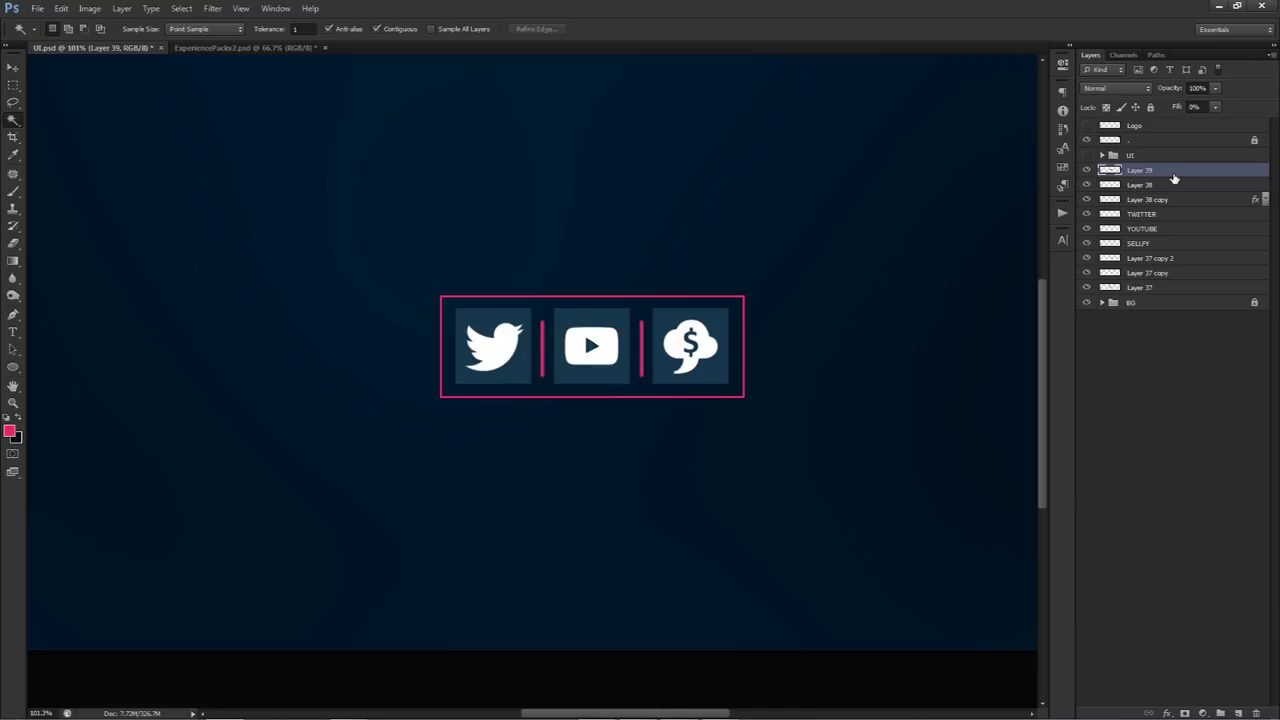
Give the frame's fill layer a black Inner Shadow without global light: angle 180°, distance 4 px, choke 1%, size 13 px.
{"action": "double_click", "coordinate": [1174, 178]}
{"action": "left_click_drag", "start_coordinate": [940, 445], "coordinate": [926, 327]}
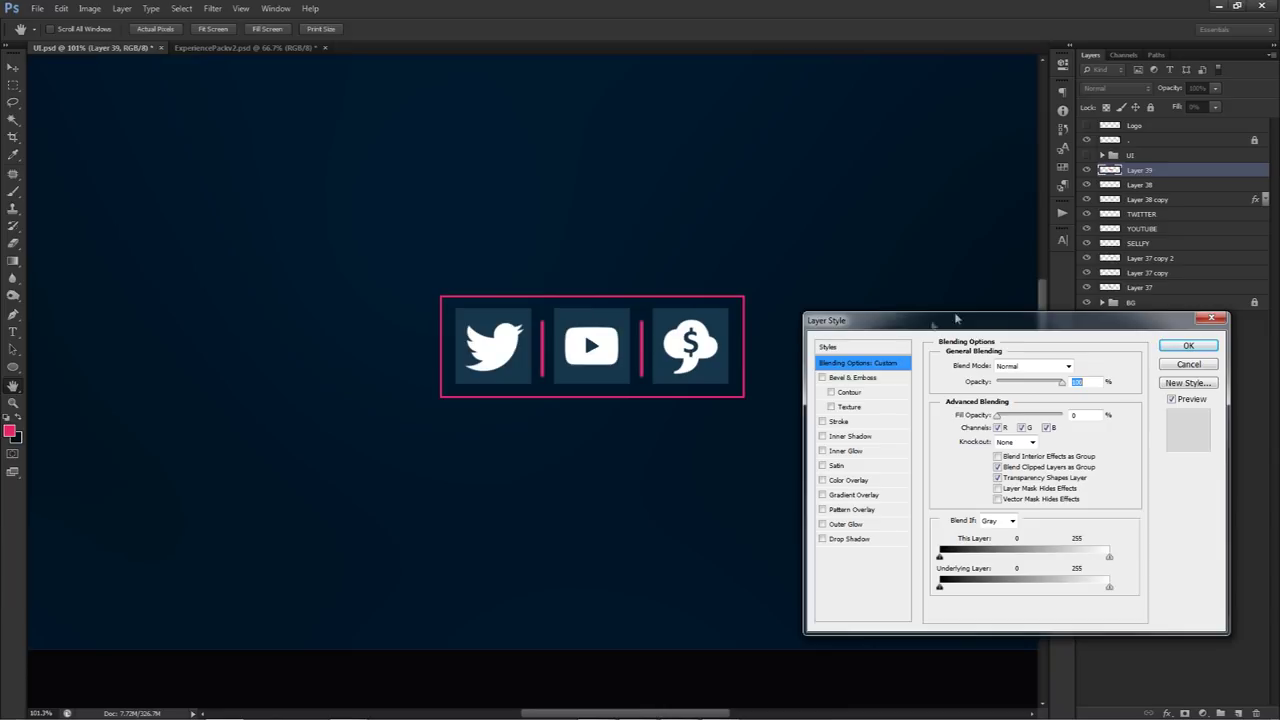
{"action": "left_click", "coordinate": [850, 436]}
{"action": "left_click", "coordinate": [1053, 402]}
{"action": "double_click", "coordinate": [1018, 402]}
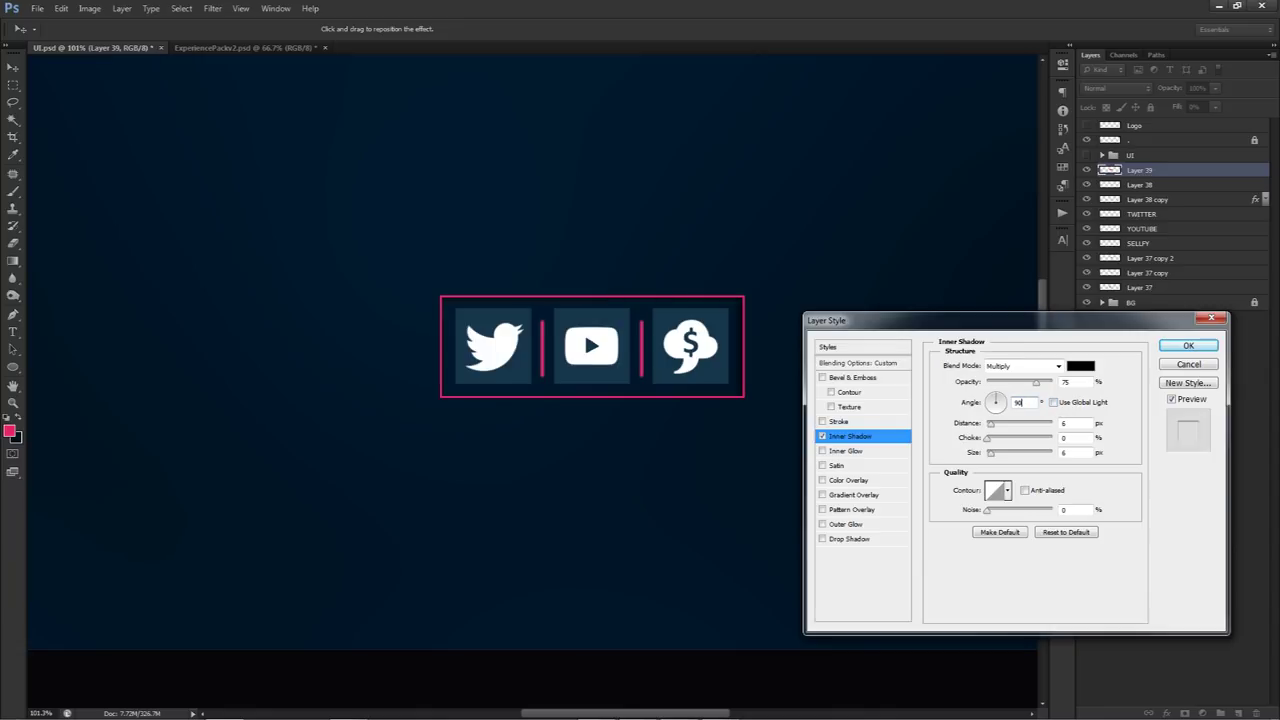
{"action": "left_click_drag", "start_coordinate": [991, 454], "coordinate": [996, 454]}
{"action": "left_click", "coordinate": [990, 425]}
{"action": "left_click", "coordinate": [993, 454]}
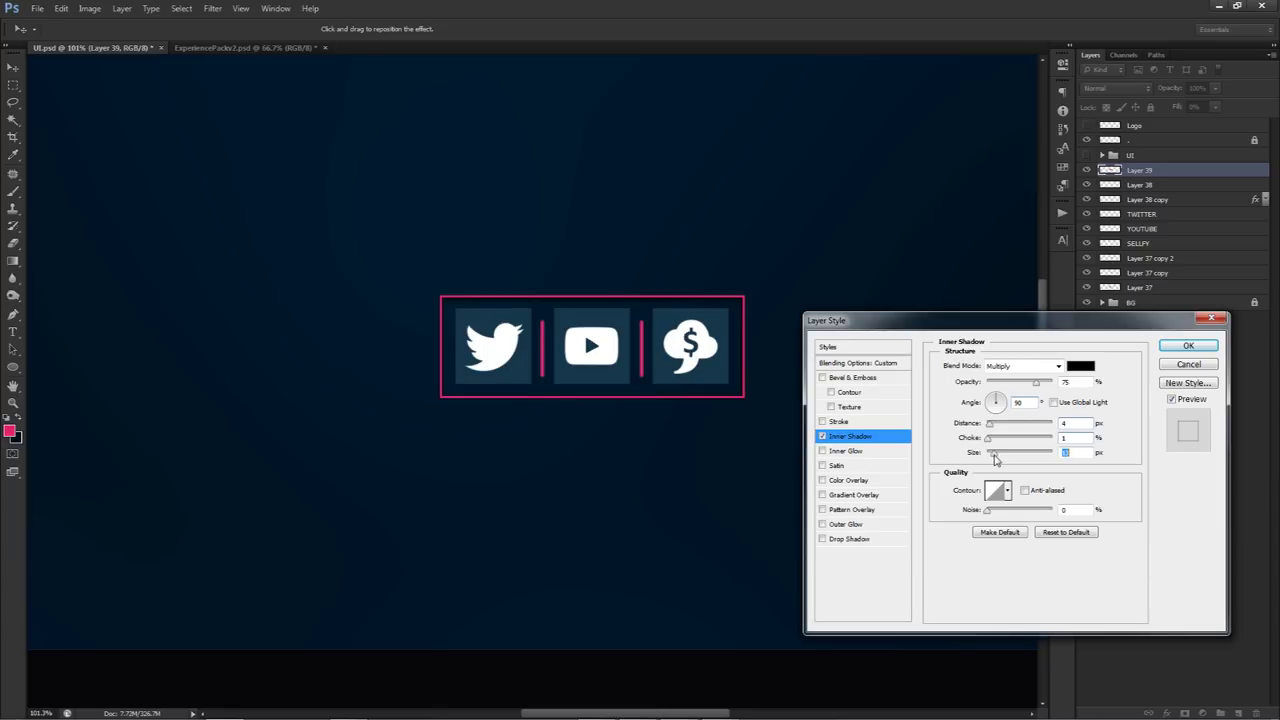
{"action": "left_click", "coordinate": [993, 403]}
{"action": "left_click_drag", "start_coordinate": [993, 403], "coordinate": [1005, 408]}
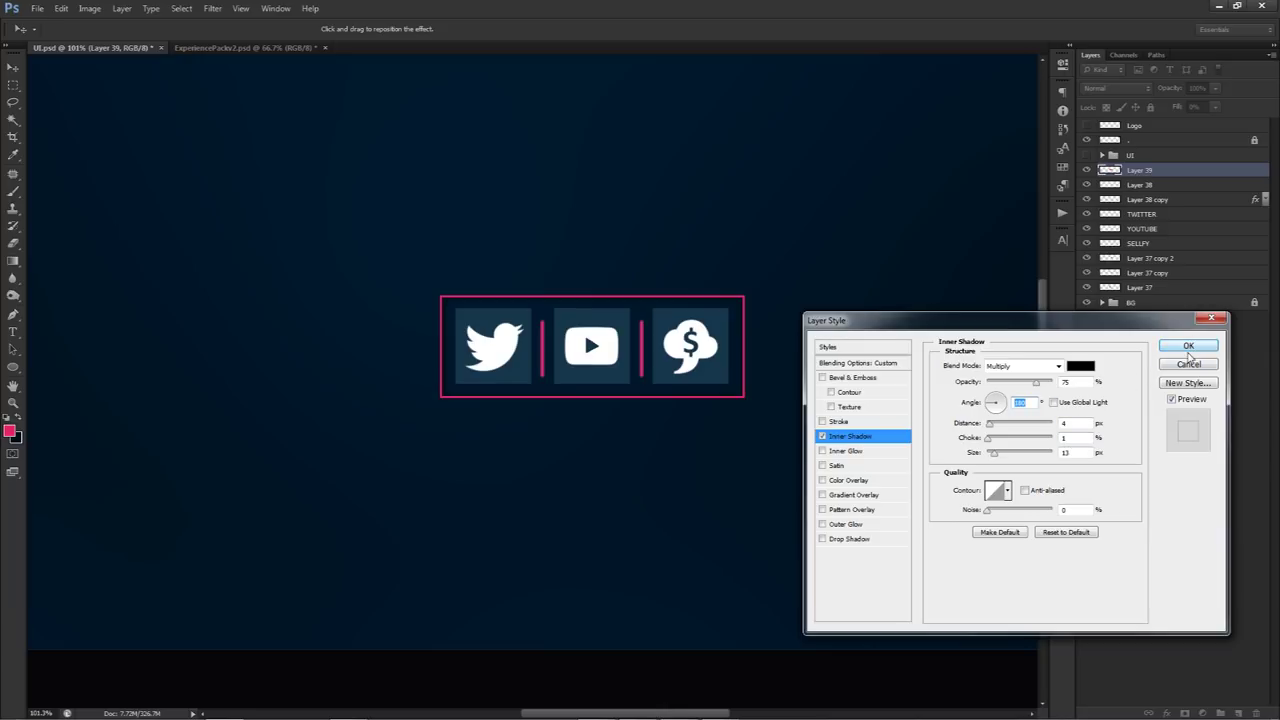
{"action": "left_click", "coordinate": [1188, 347]}
Show the finished UI group to compare its social media frame with the new one, and hide the group again.
{"action": "left_click", "coordinate": [885, 366]}
{"action": "key", "text": "ctrl+d"}
{"action": "key", "text": "v"}
{"action": "scroll", "coordinate": [885, 372], "scroll_direction": "down", "scroll_amount": 2}
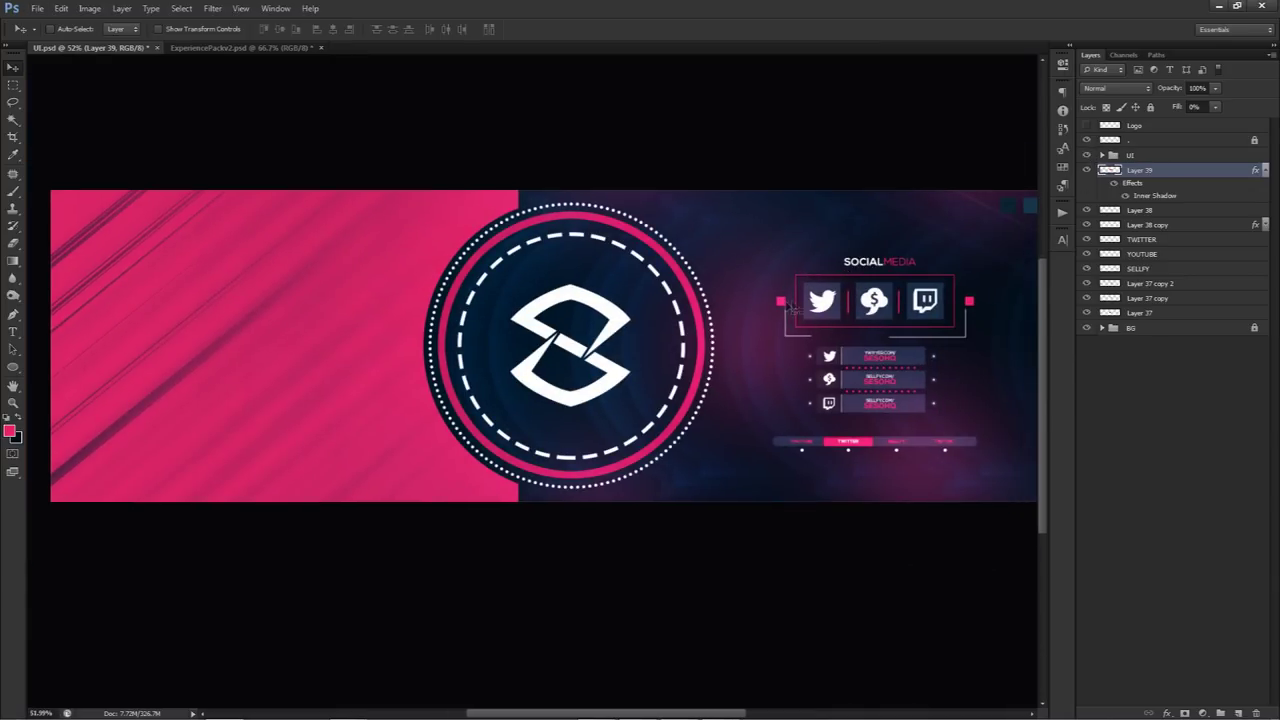
{"action": "left_click", "coordinate": [1087, 171]}
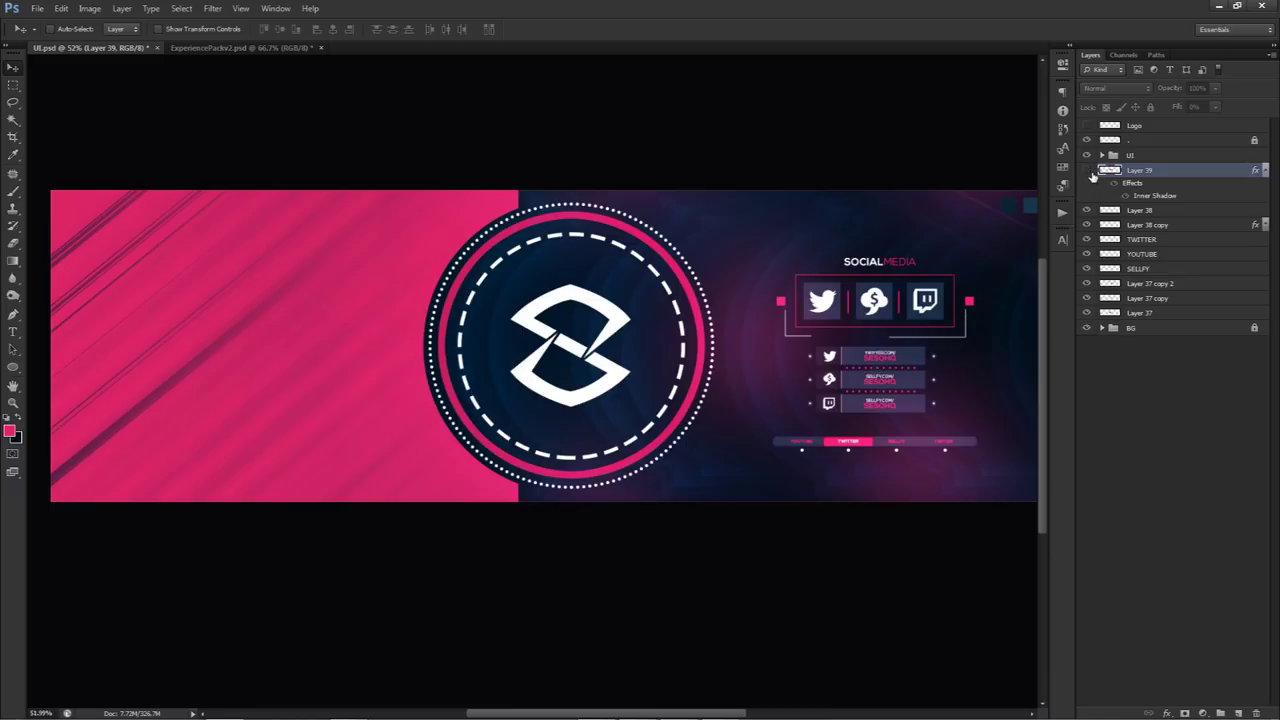
{"action": "left_click", "coordinate": [1087, 170]}
{"action": "left_click", "coordinate": [1087, 156]}
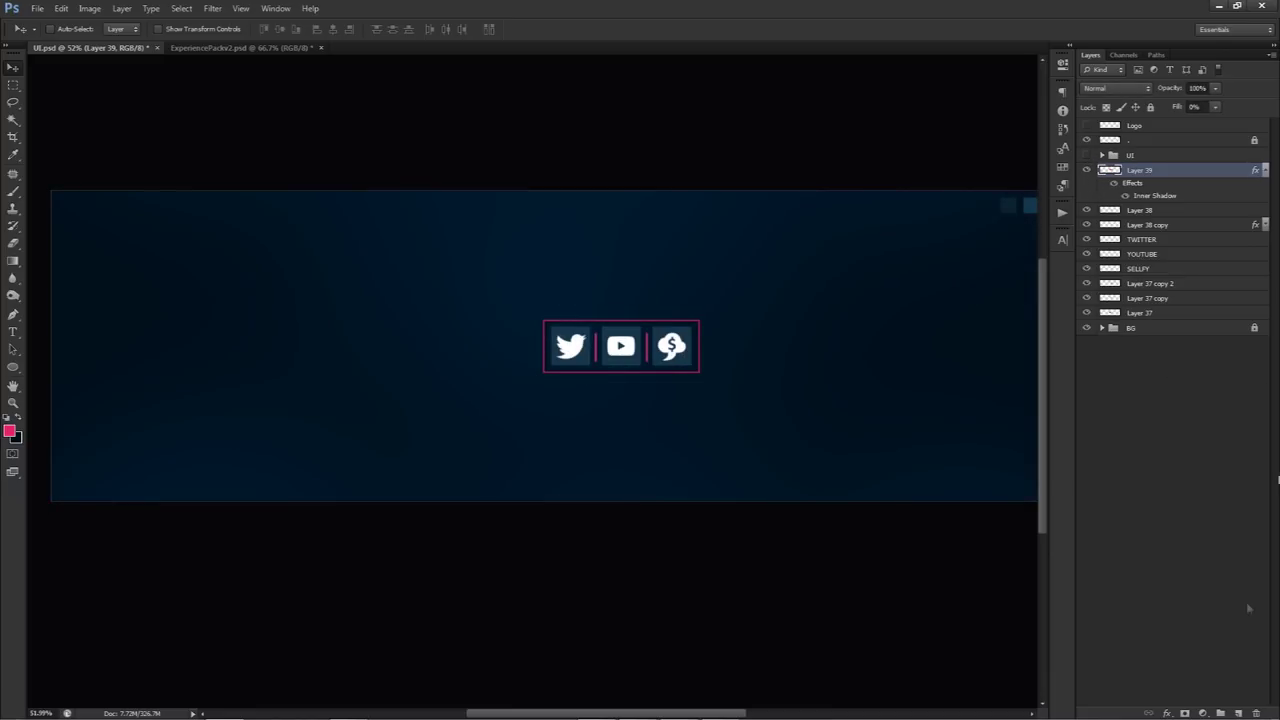
Group all the icon, square, divider and frame layers and name the group Socialmedia.
{"action": "left_click", "coordinate": [1264, 170]}
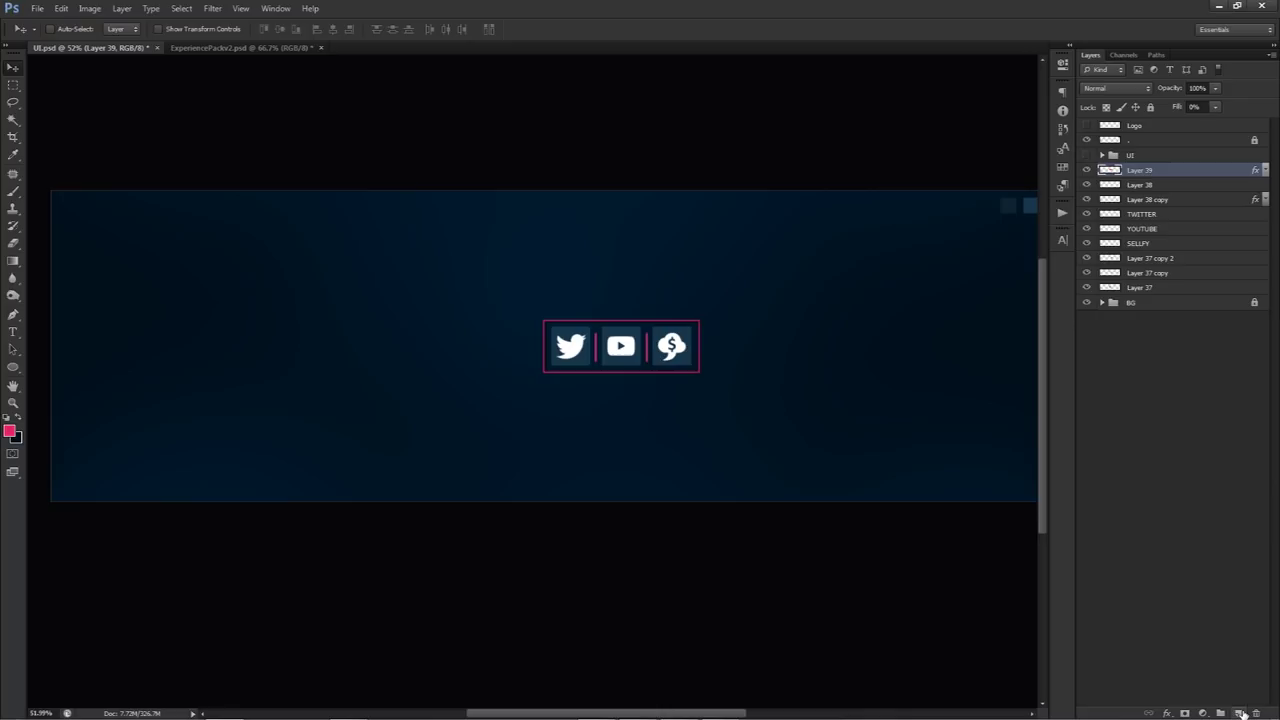
{"action": "left_click", "coordinate": [1146, 290], "text": "shift"}
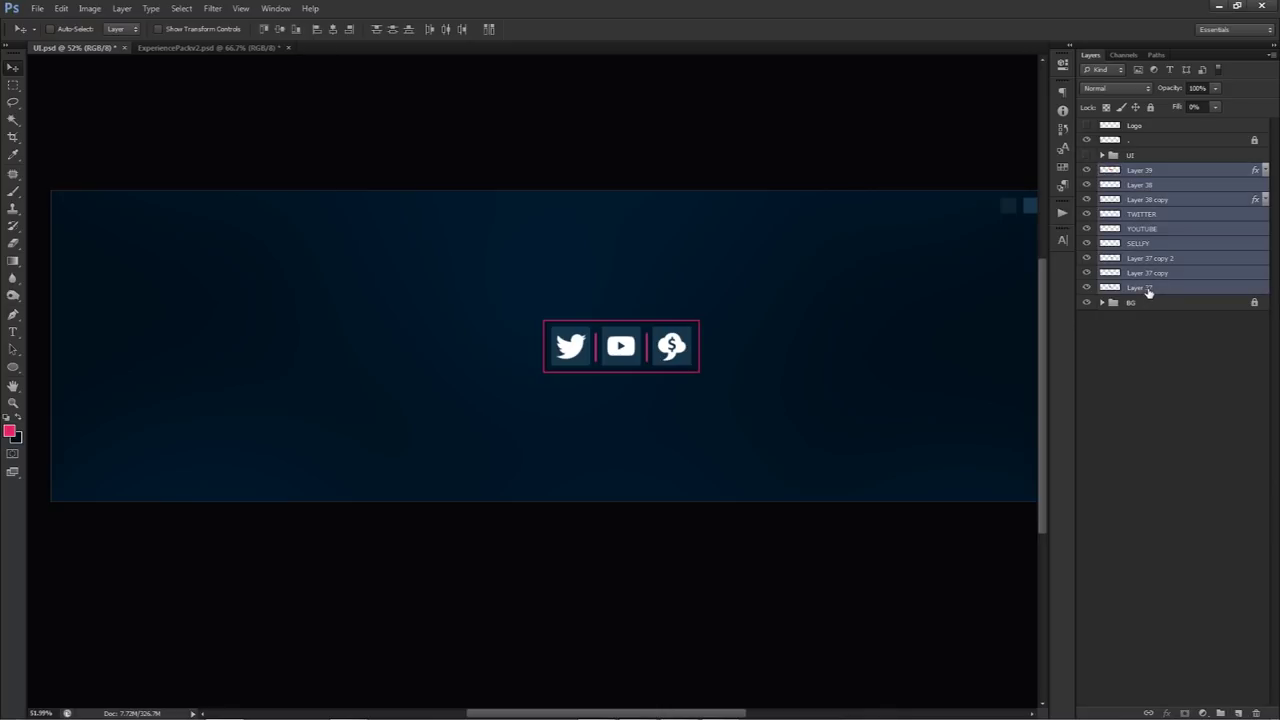
{"action": "left_click_drag", "start_coordinate": [842, 358], "coordinate": [802, 357]}
{"action": "key", "text": "ctrl+z"}
{"action": "key", "text": "ctrl+g"}
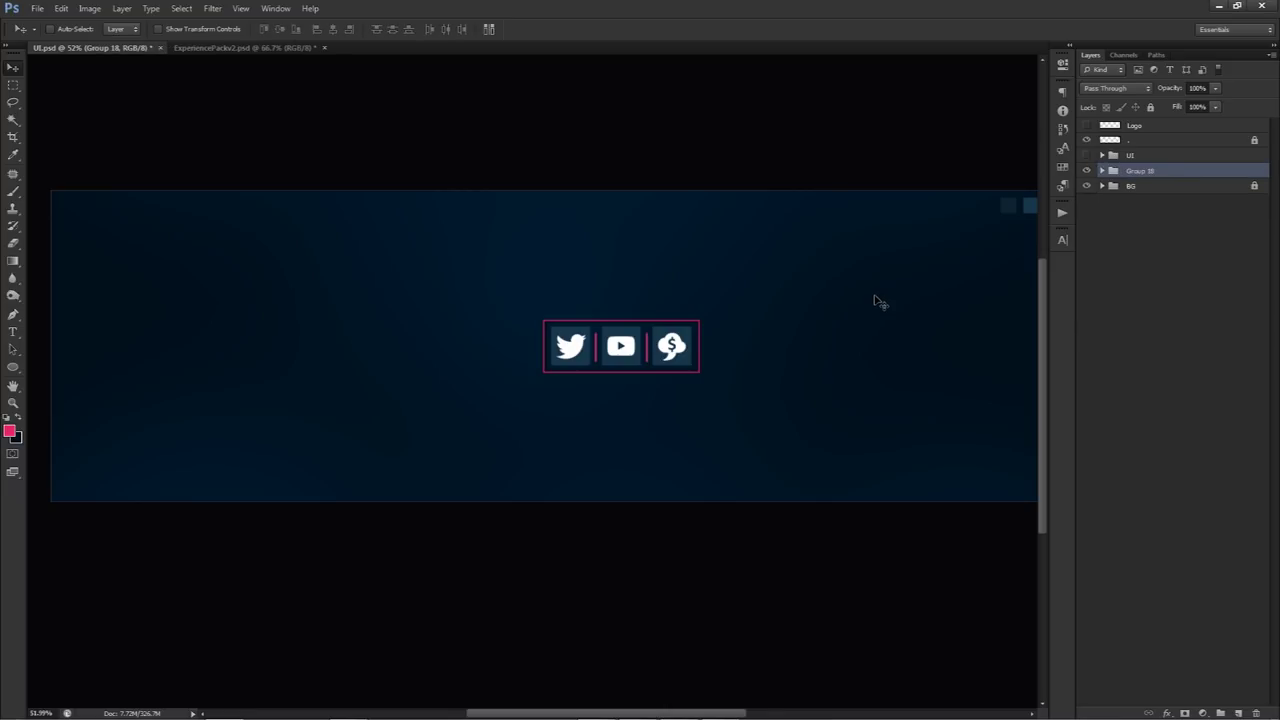
{"action": "double_click", "coordinate": [1131, 176]}
{"action": "type", "text": "Socialmedia"}
{"action": "key", "text": "Return"}
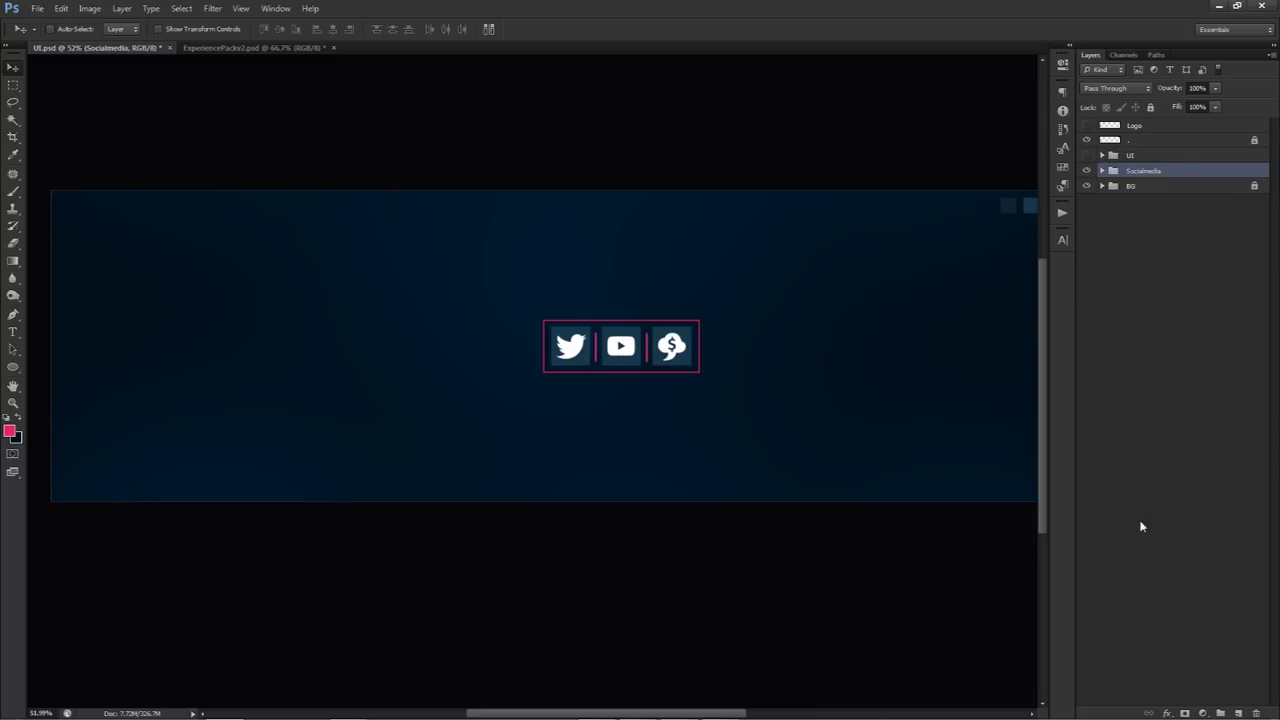
Add a new layer above the Socialmedia group and create a small pink-filled square just outside the frame beside the Twitter icon.
{"action": "left_click", "coordinate": [1239, 712]}
{"action": "key", "text": "m"}
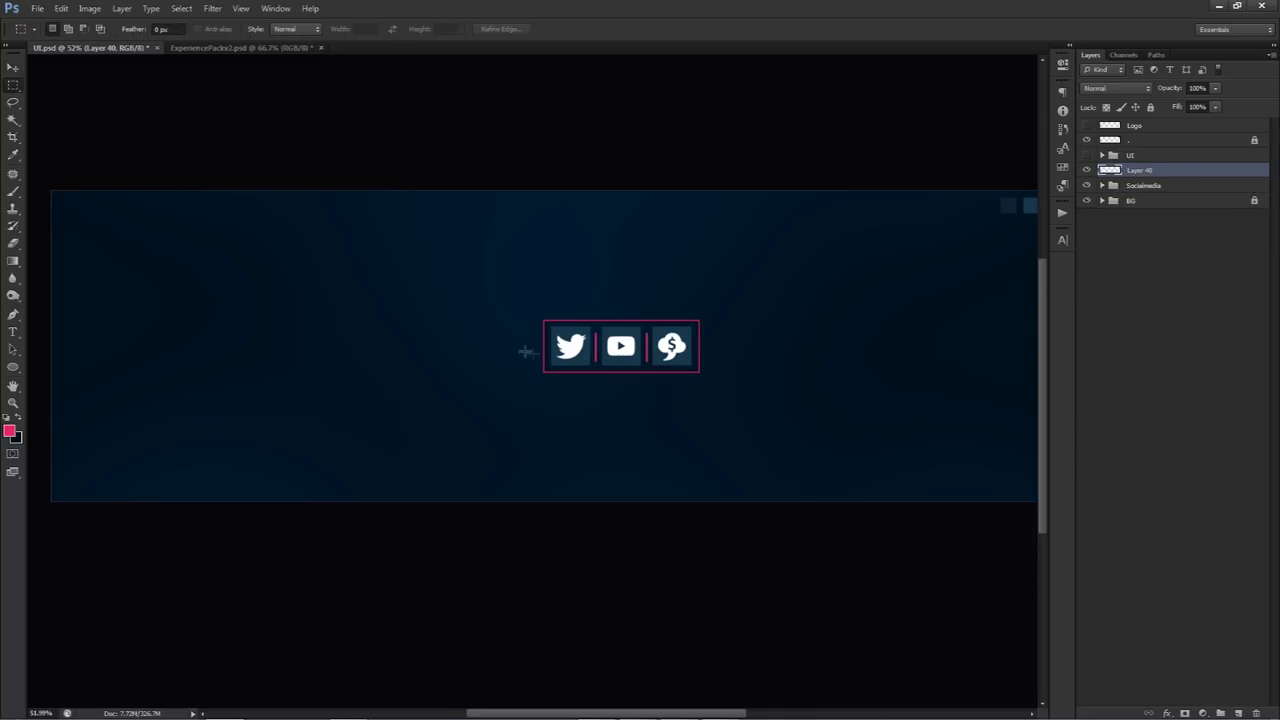
{"action": "scroll", "coordinate": [570, 349], "scroll_direction": "up", "scroll_amount": 2}
{"action": "scroll", "coordinate": [565, 348], "scroll_direction": "up", "scroll_amount": 2}
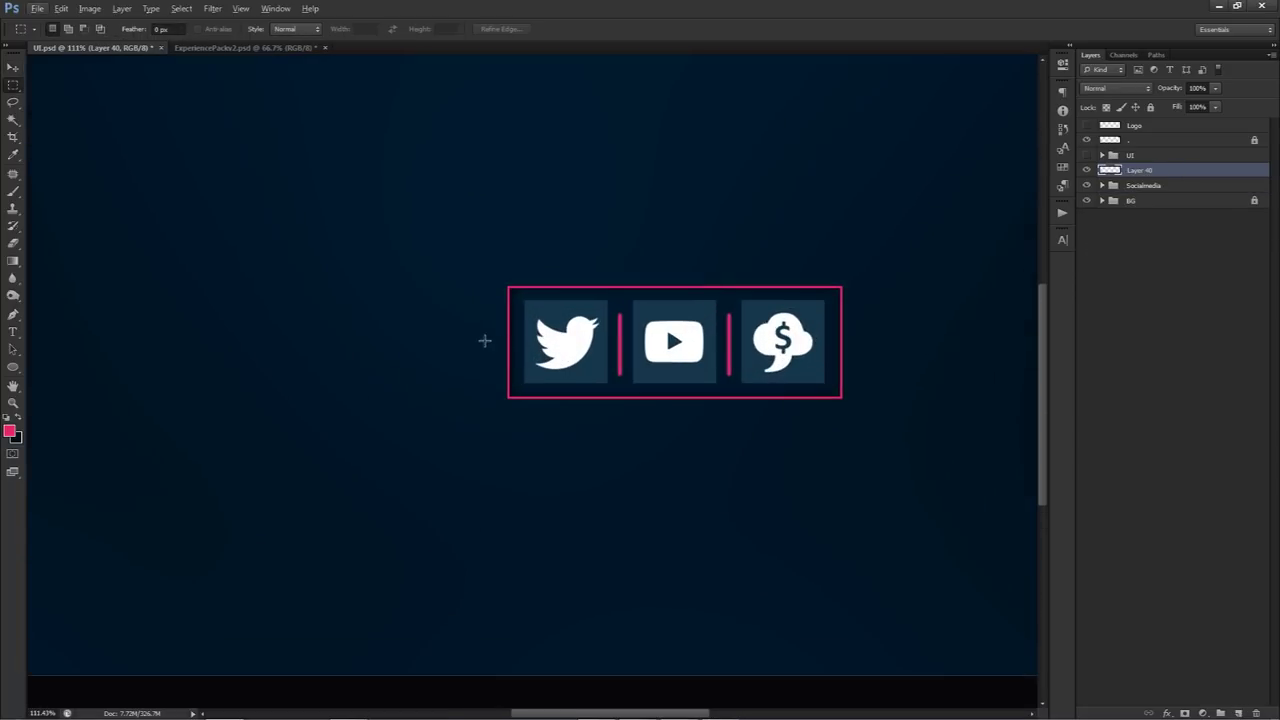
{"action": "right_click", "coordinate": [16, 91]}
{"action": "left_click", "coordinate": [75, 87]}
{"action": "left_click_drag", "start_coordinate": [464, 334], "coordinate": [472, 344]}
{"action": "key", "text": "alt+BackSpace"}
Duplicate the small pink square level with the original on the Sellfy side of the frame, and nudge the copy slightly outward.
{"action": "key", "text": "v"}
{"action": "left_click_drag", "start_coordinate": [251, 360], "coordinate": [903, 346]}
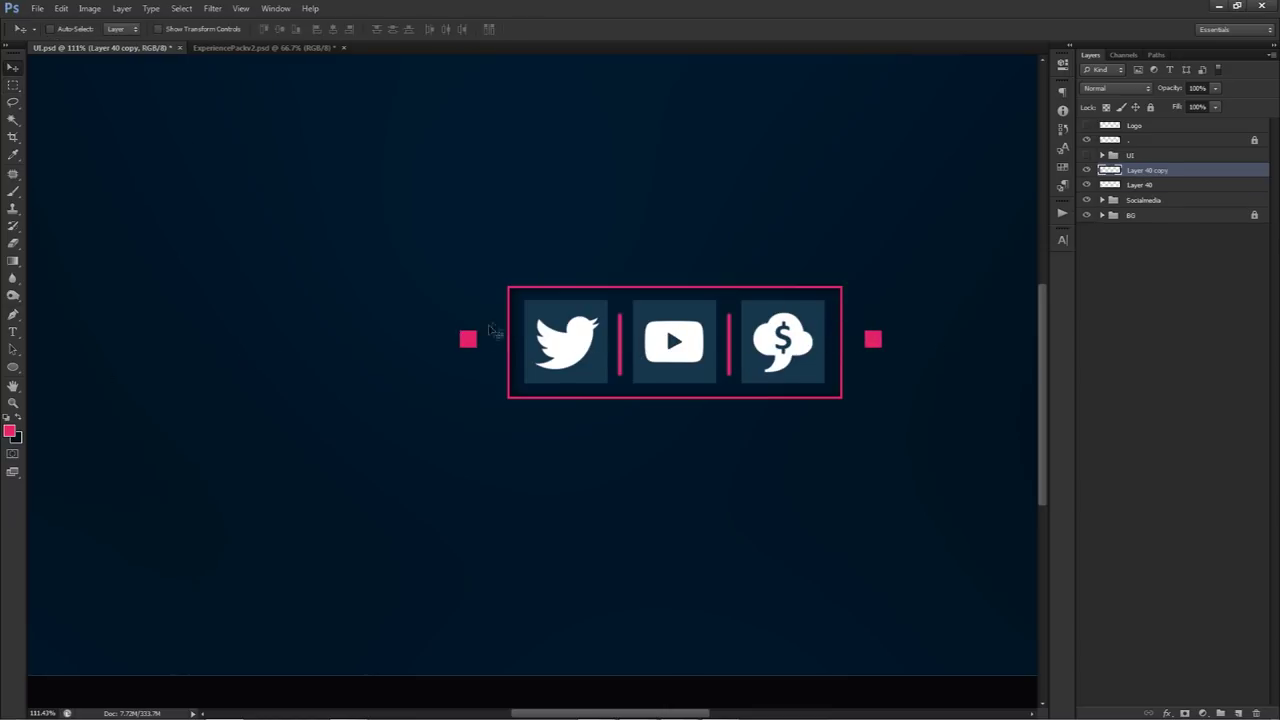
{"action": "key", "text": "ctrl+semicolon"}
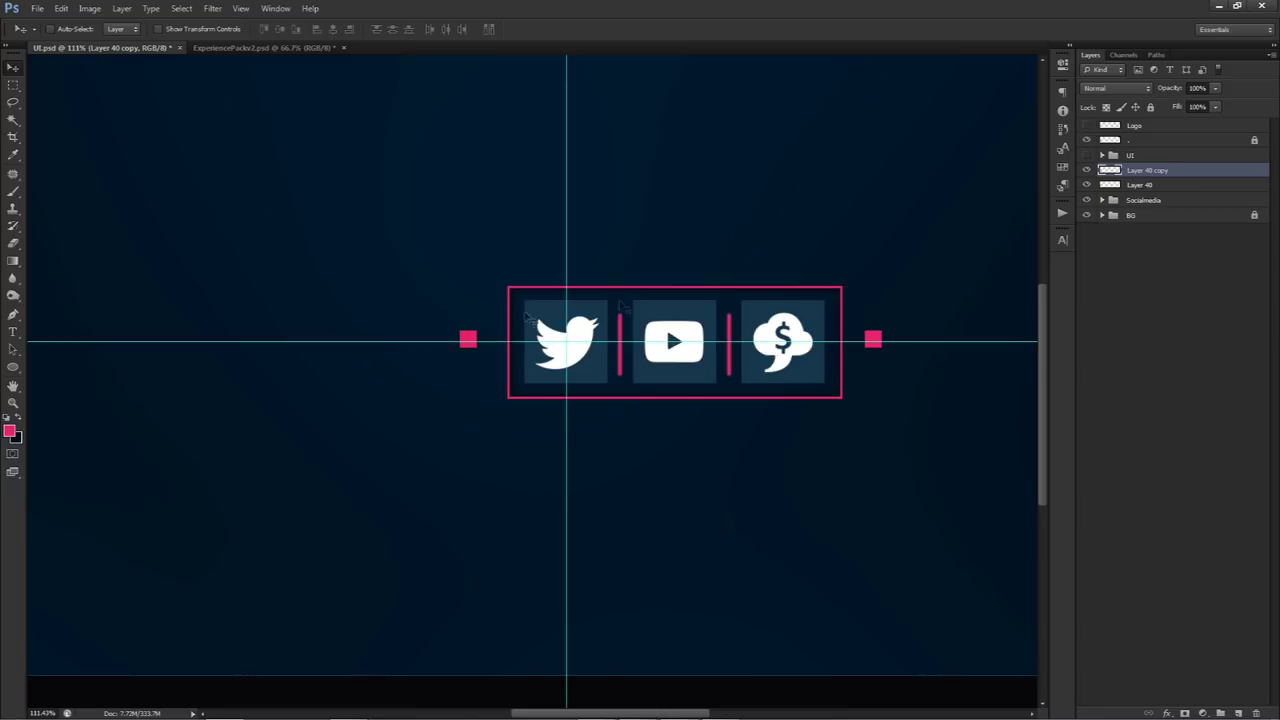
{"action": "key", "text": "ctrl+semicolon"}
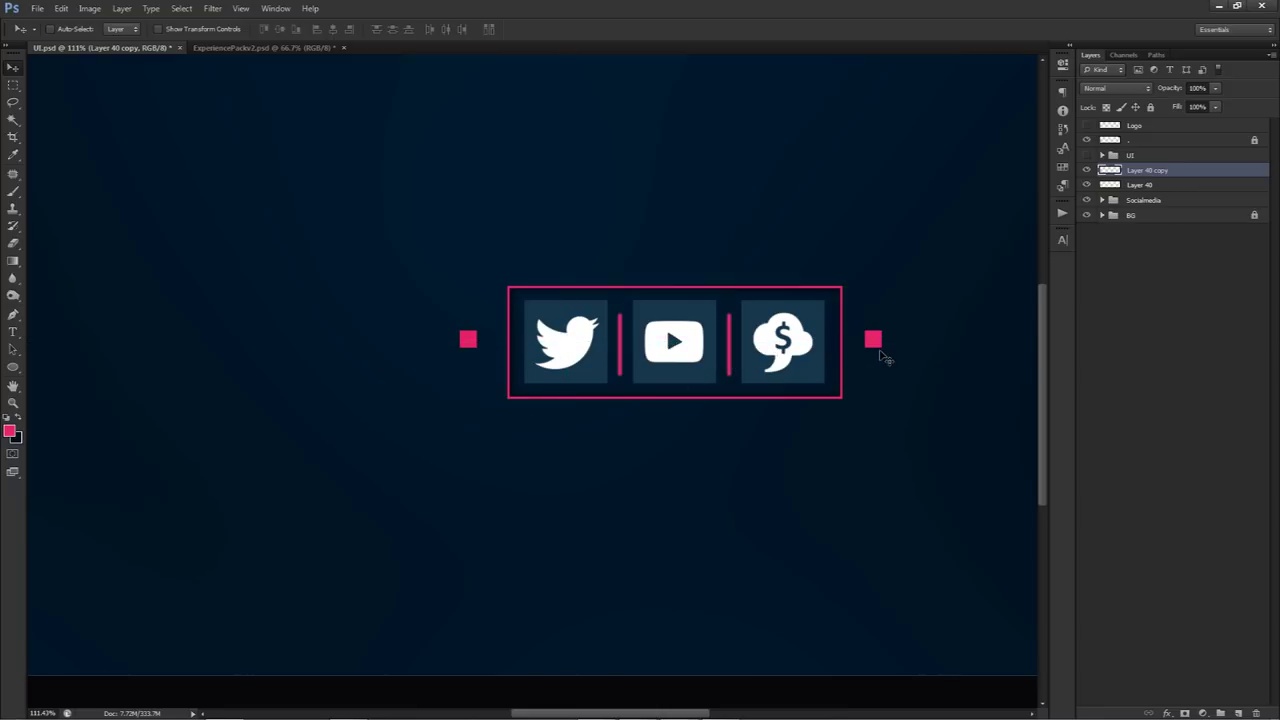
{"action": "left_click_drag", "start_coordinate": [881, 352], "coordinate": [884, 354]}
{"action": "scroll", "coordinate": [880, 345], "scroll_direction": "down", "scroll_amount": 2}
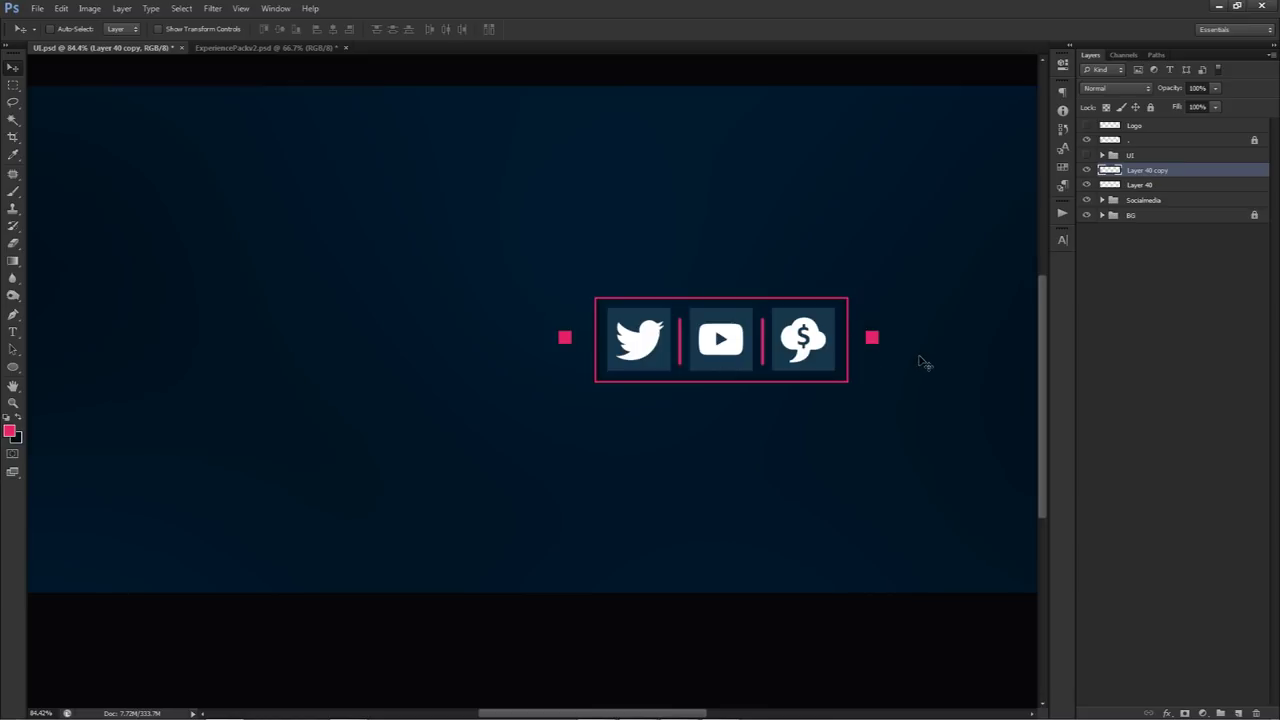
{"action": "key", "text": "Right"}
{"action": "key", "text": "Right"}
{"action": "key", "text": "Right"}
Show the finished UI group to examine its social media section, and hide the group again.
{"action": "left_click_drag", "start_coordinate": [960, 314], "coordinate": [930, 280]}
{"action": "left_click", "coordinate": [1087, 169]}
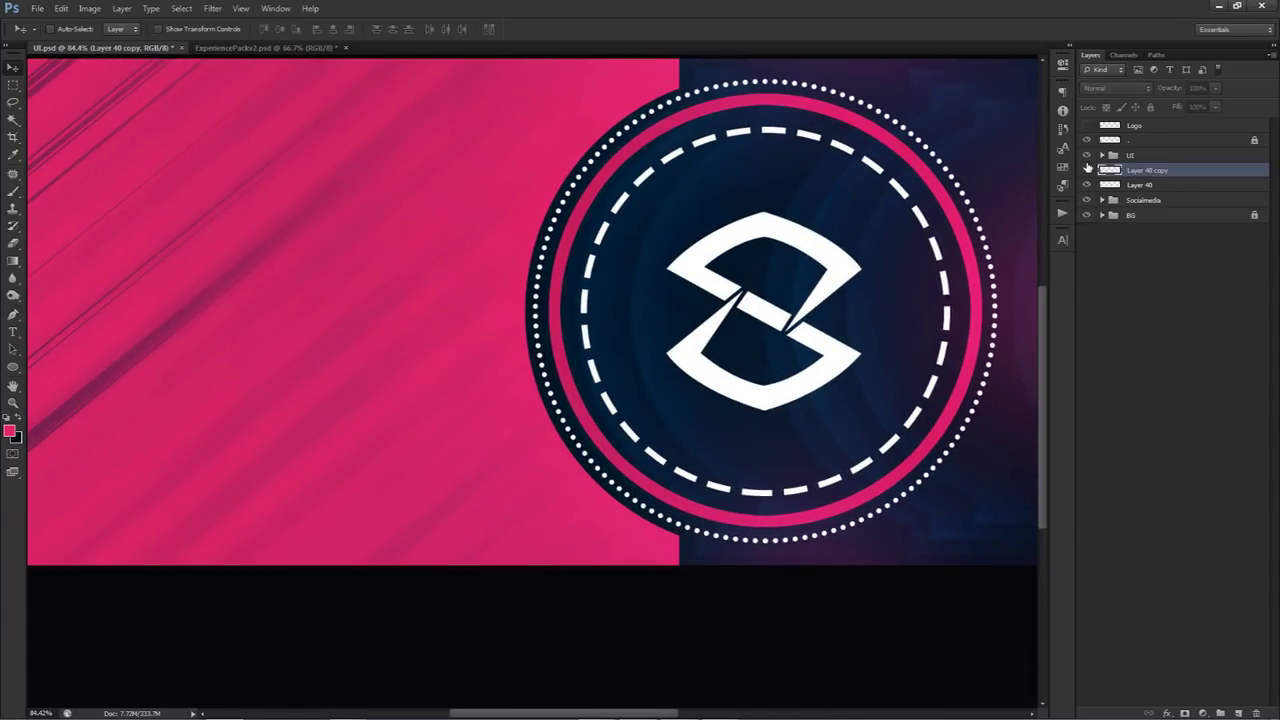
{"action": "left_click", "coordinate": [1087, 170]}
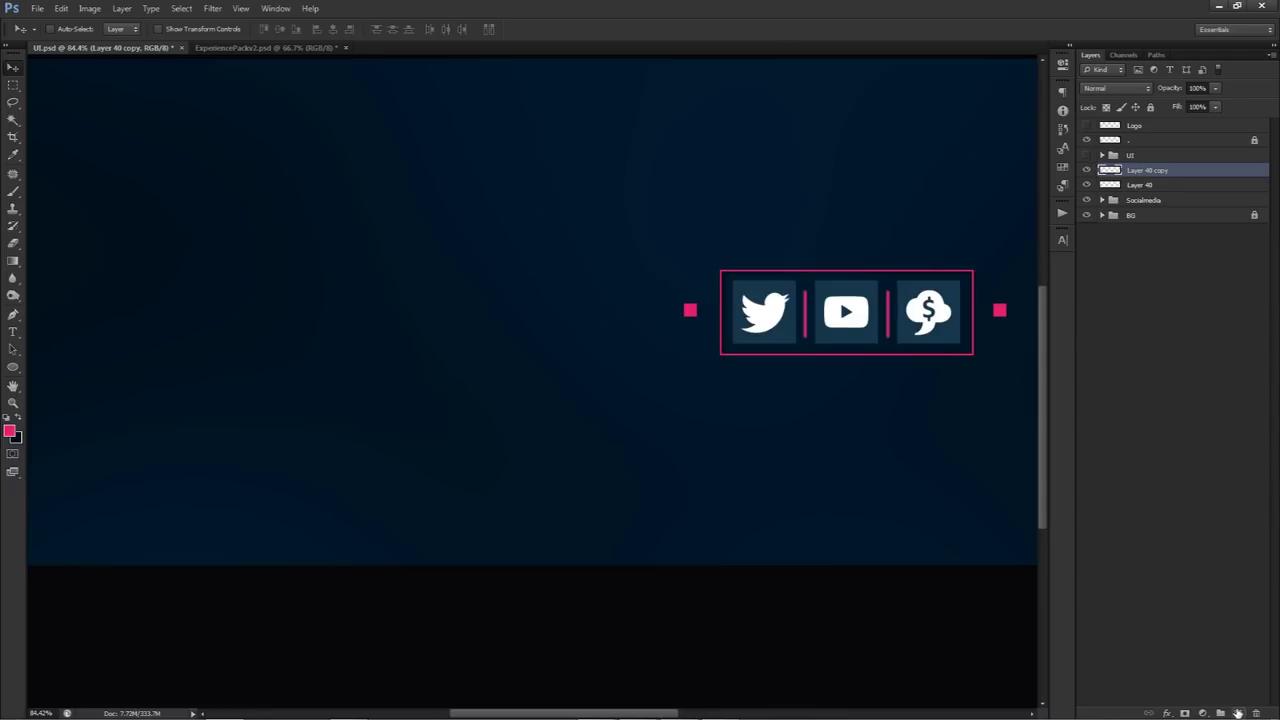
Add a new layer above the pink squares and set the brush to 2 px size with 100% hardness.
{"action": "left_click", "coordinate": [1238, 712]}
{"action": "key", "text": "b"}
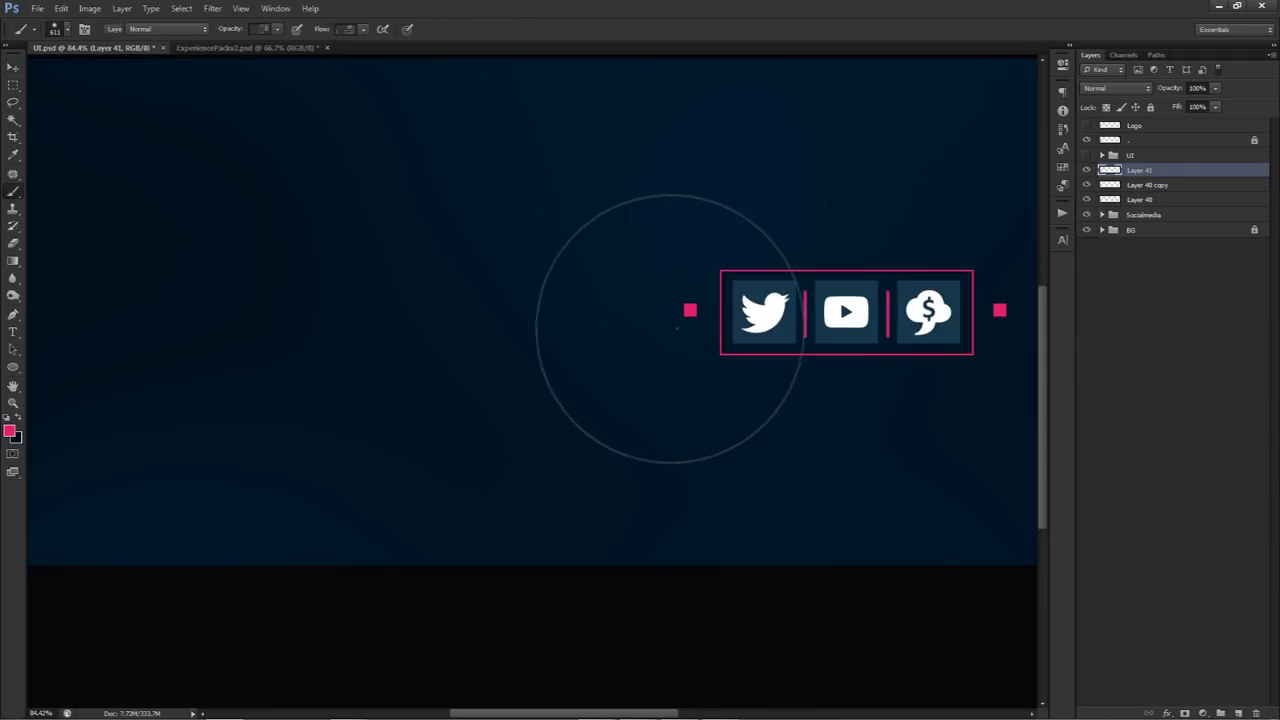
{"action": "right_click", "coordinate": [677, 328]}
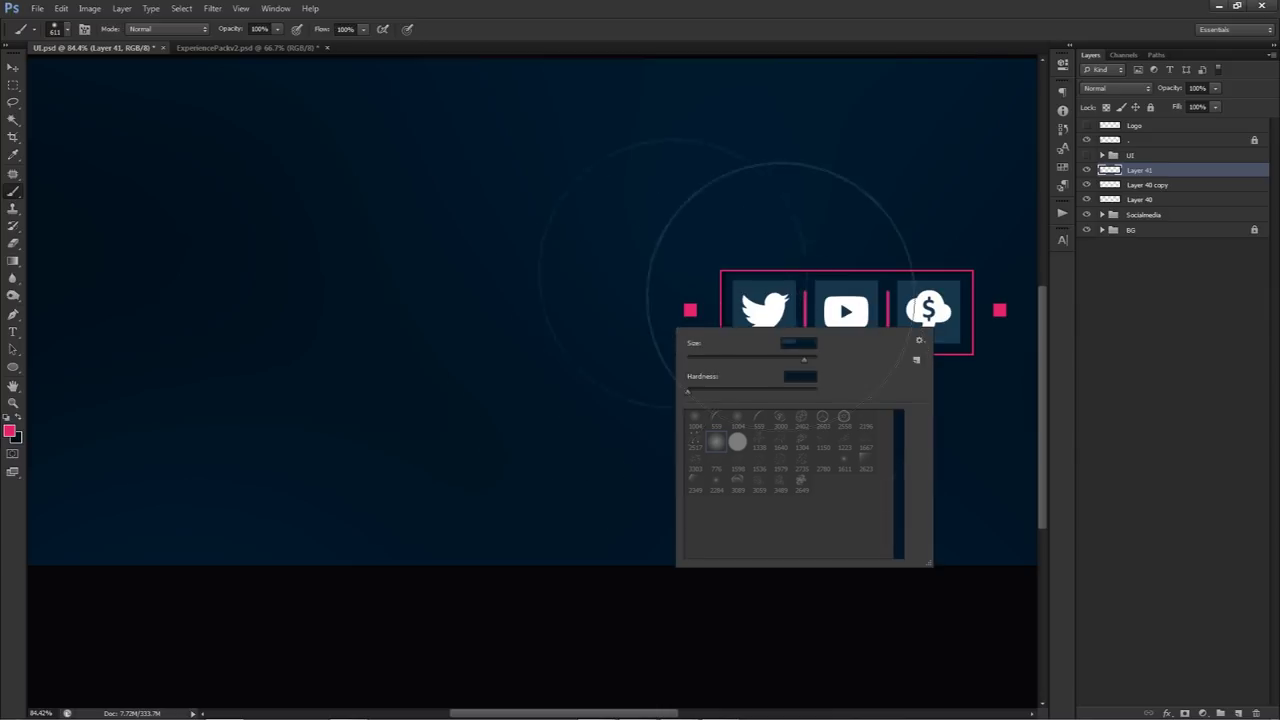
{"action": "type", "text": "2"}
{"action": "key", "text": "Tab"}
{"action": "type", "text": "100"}
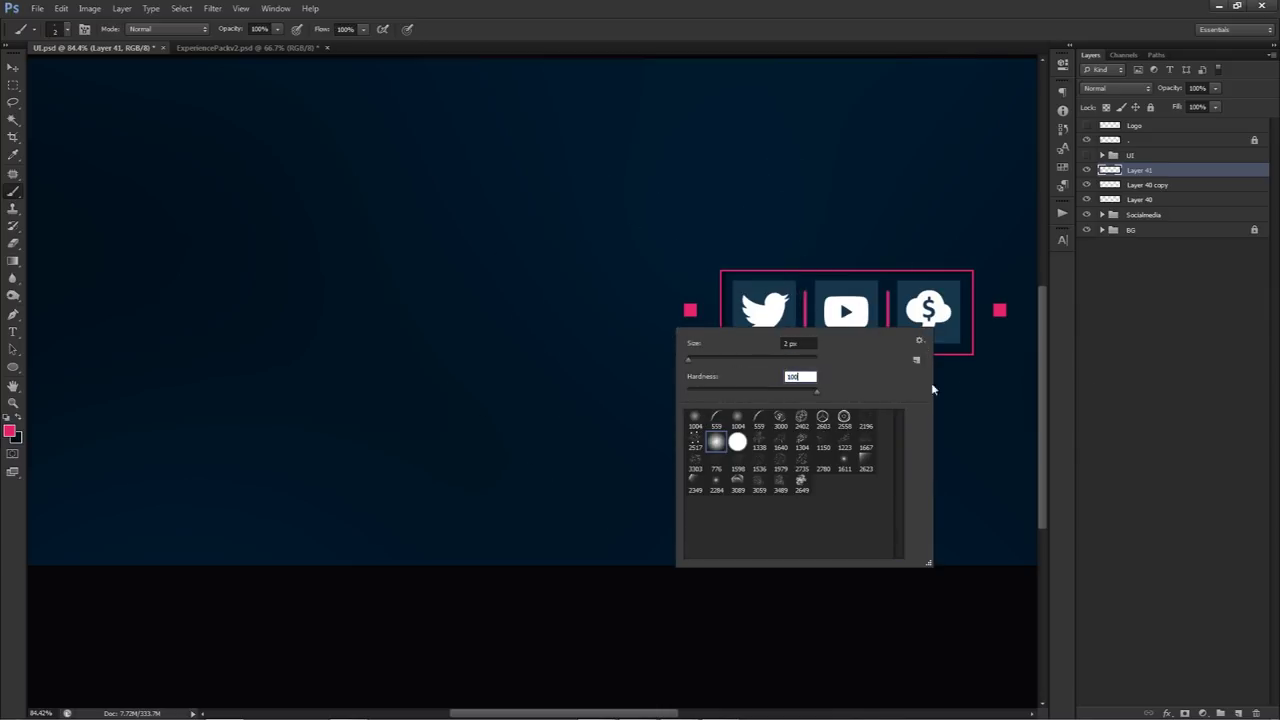
{"action": "left_click", "coordinate": [1092, 358]}
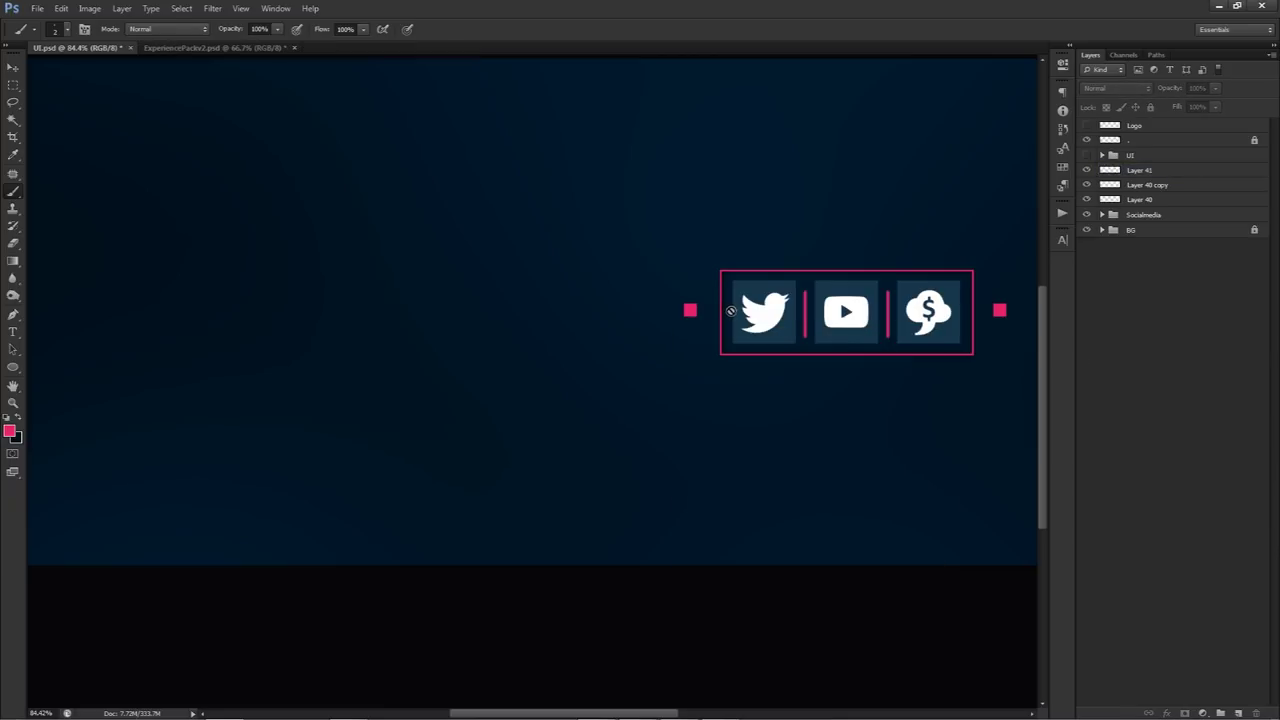
On the new layer, draw an angled bracket path from above the Twitter-side square up and along the frame's upper edge, ending in a short tick.
{"action": "key", "text": "p"}
{"action": "left_click", "coordinate": [1135, 171]}
{"action": "scroll", "coordinate": [730, 295], "scroll_direction": "up", "scroll_amount": 2}
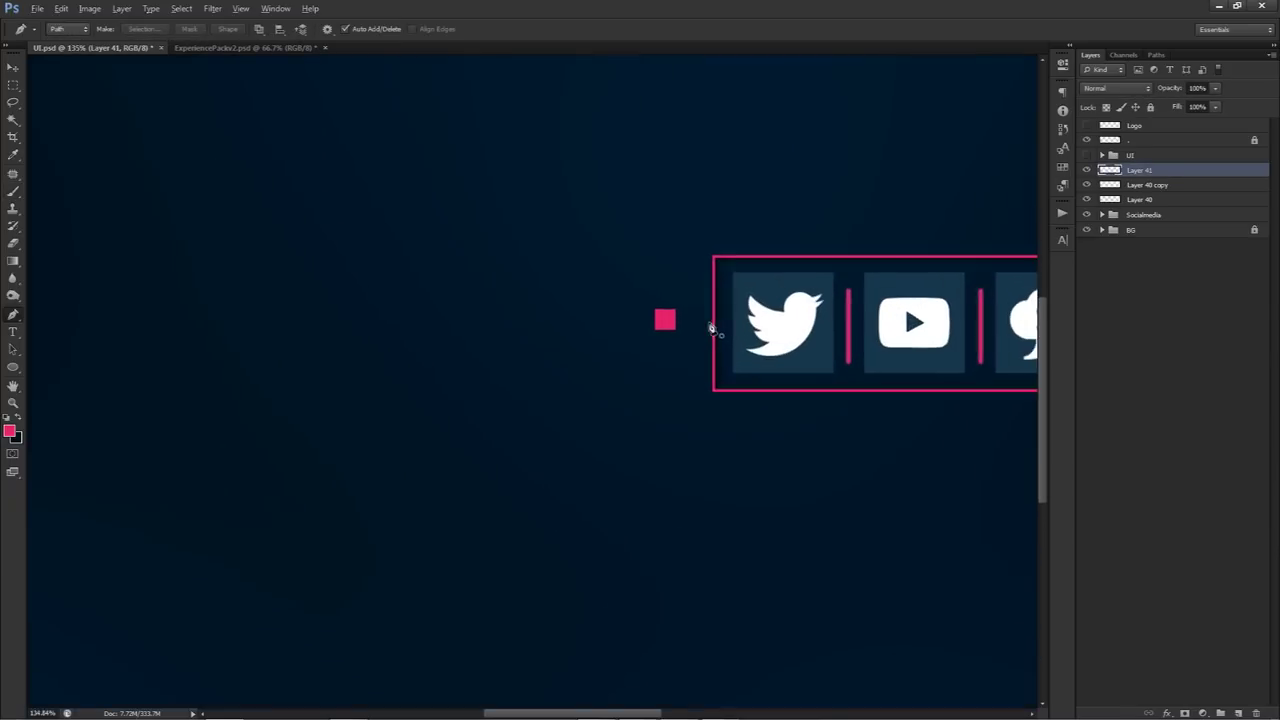
{"action": "scroll", "coordinate": [712, 330], "scroll_direction": "up", "scroll_amount": 1}
{"action": "left_click", "coordinate": [664, 297]}
{"action": "left_click", "coordinate": [664, 182]}
{"action": "left_click", "coordinate": [896, 178]}
{"action": "scroll", "coordinate": [946, 325], "scroll_direction": "right", "scroll_amount": 3}
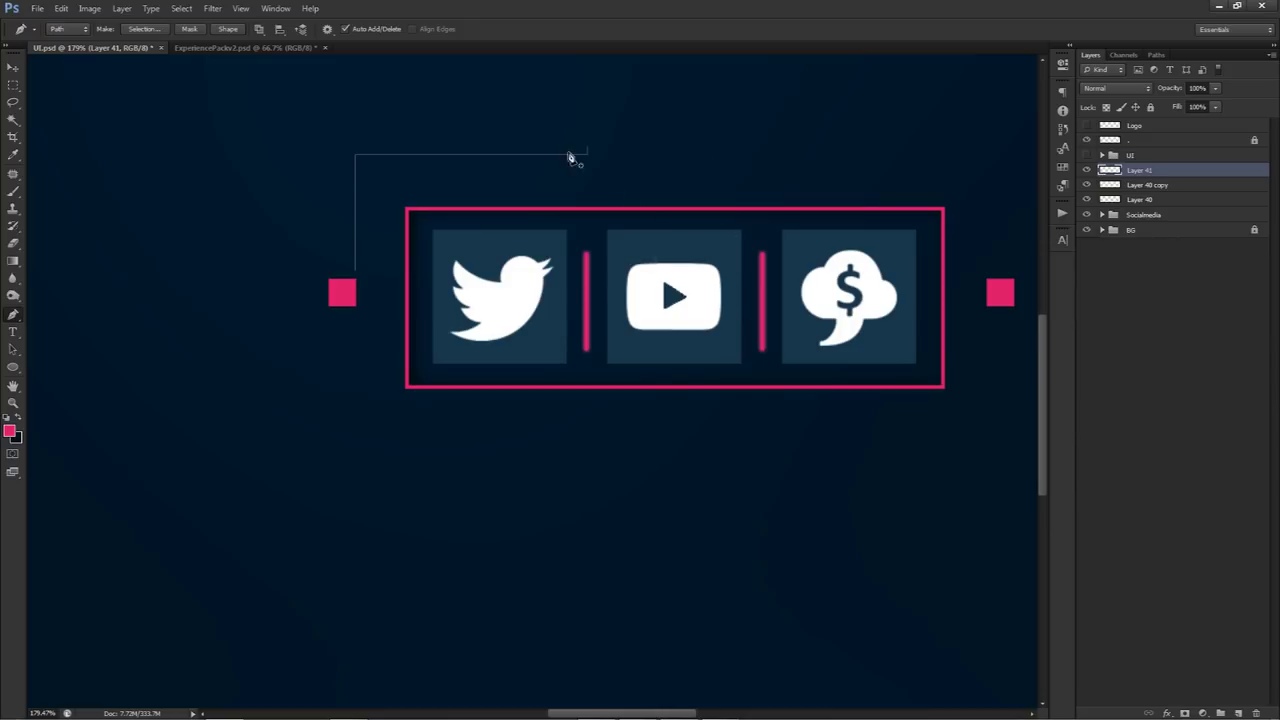
Draw a matching bracket path from below the Sellfy-side square down and along the frame's lower edge, ending in a short tick.
{"action": "left_click", "coordinate": [986, 313]}
{"action": "left_click", "coordinate": [986, 430]}
{"action": "left_click", "coordinate": [770, 423]}
{"action": "left_click", "coordinate": [768, 437]}
{"action": "left_click", "coordinate": [355, 271]}
{"action": "scroll", "coordinate": [450, 253], "scroll_direction": "down", "scroll_amount": 2}
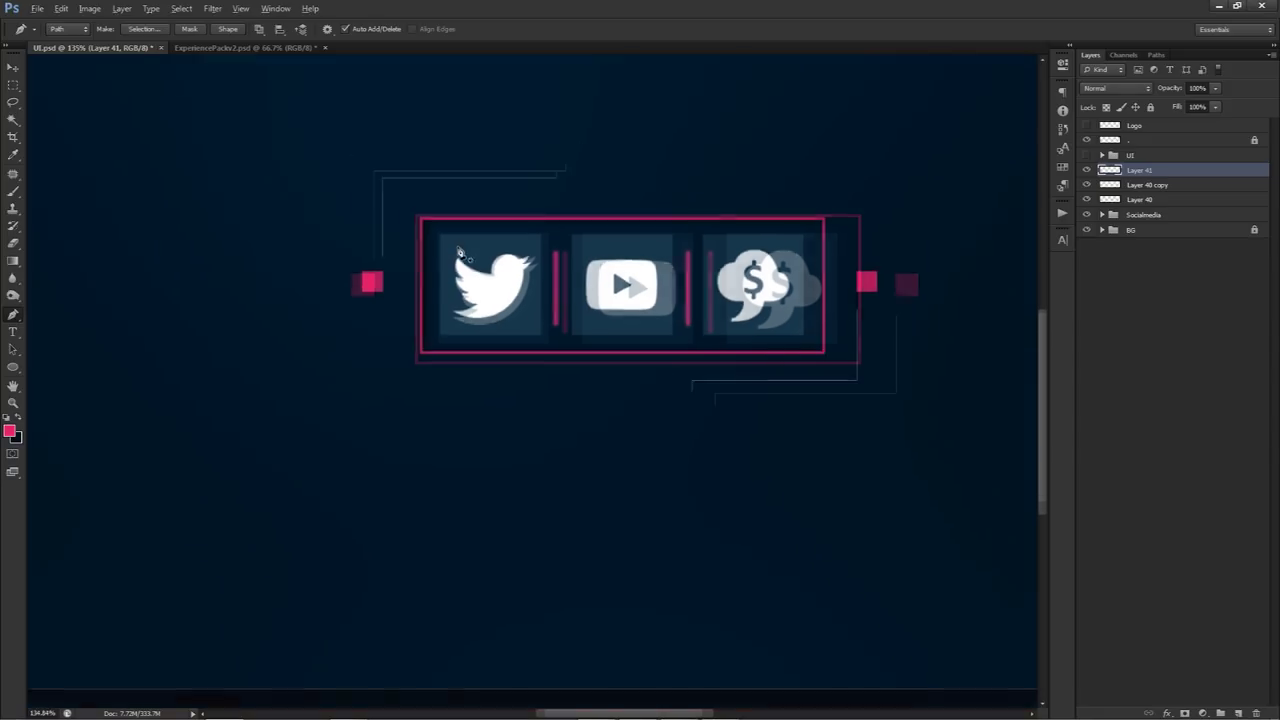
Stroke both bracket paths with the Brush and delete the paths.
{"action": "right_click", "coordinate": [846, 206]}
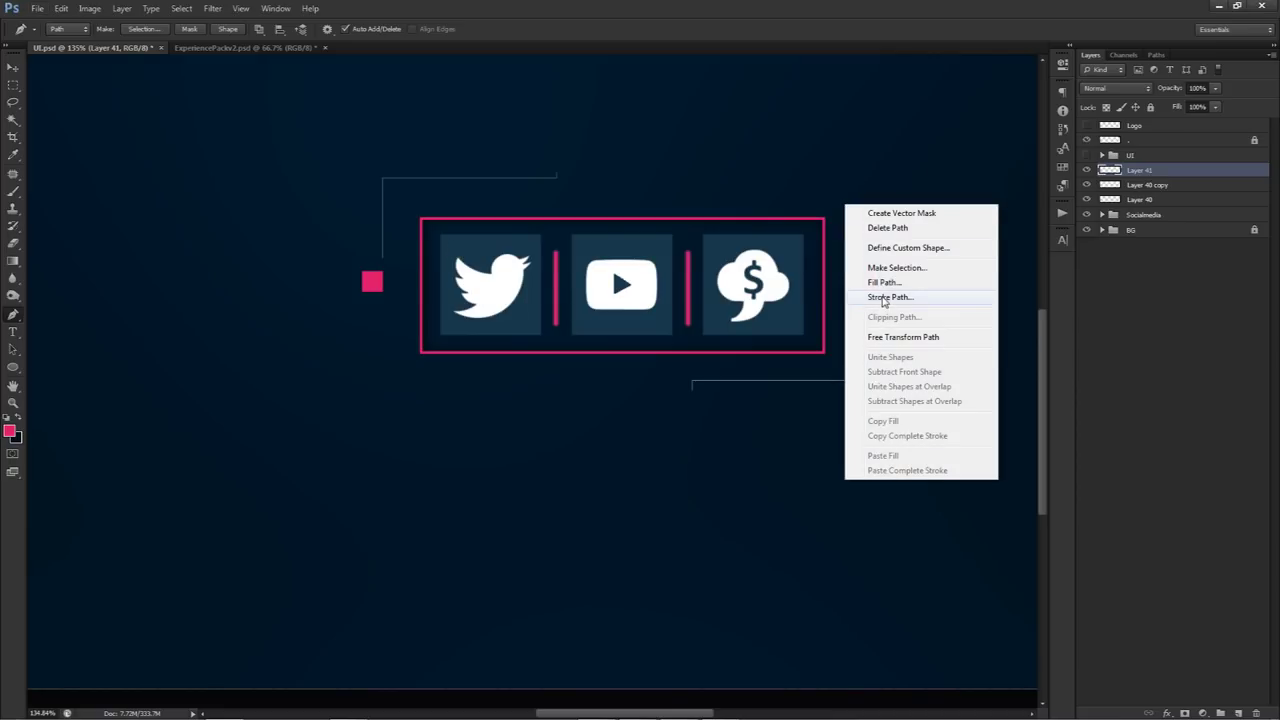
{"action": "left_click", "coordinate": [888, 297]}
{"action": "left_click", "coordinate": [600, 240]}
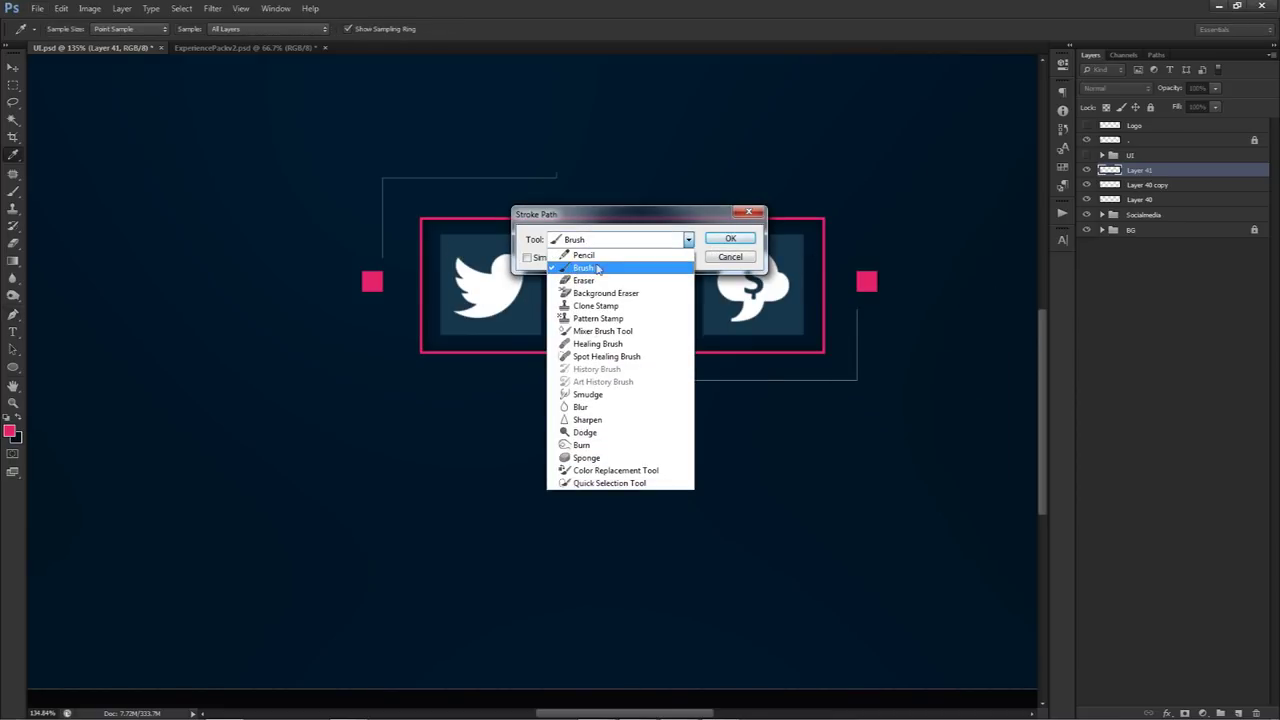
{"action": "left_click", "coordinate": [597, 268]}
{"action": "left_click", "coordinate": [730, 239]}
{"action": "right_click", "coordinate": [758, 218]}
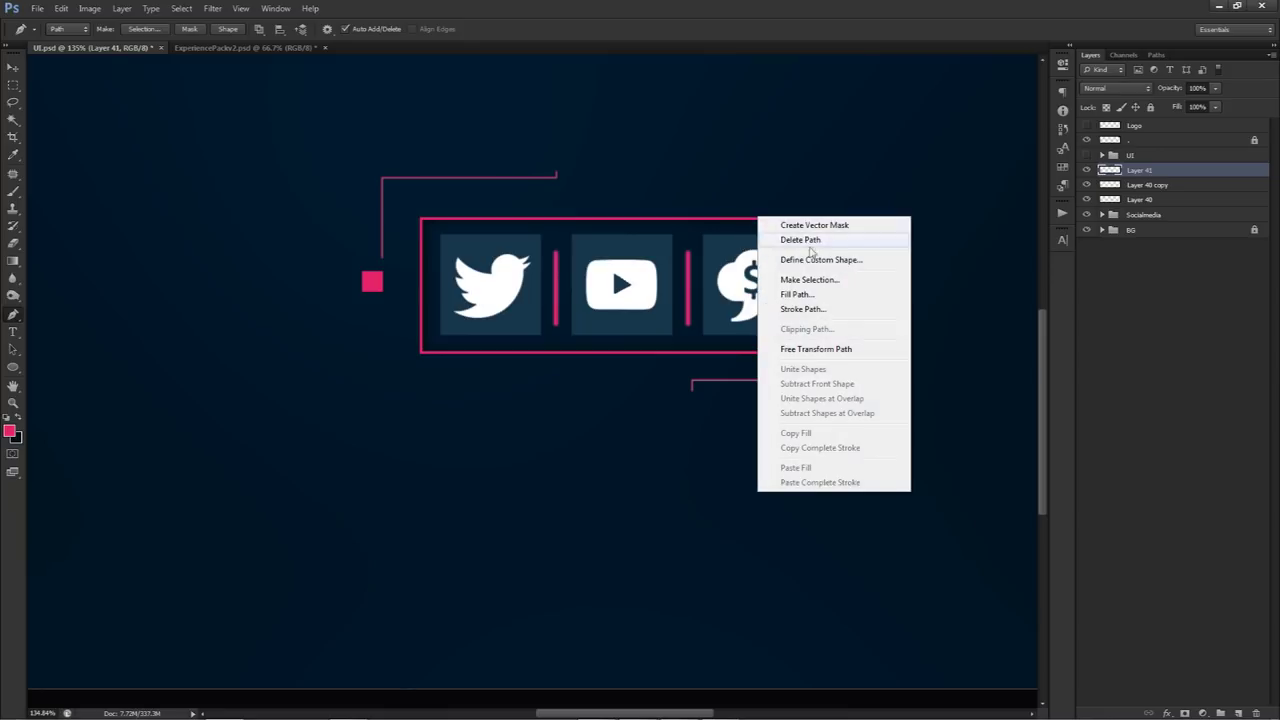
{"action": "left_click", "coordinate": [810, 241]}
{"action": "scroll", "coordinate": [905, 330], "scroll_direction": "down", "scroll_amount": 3}
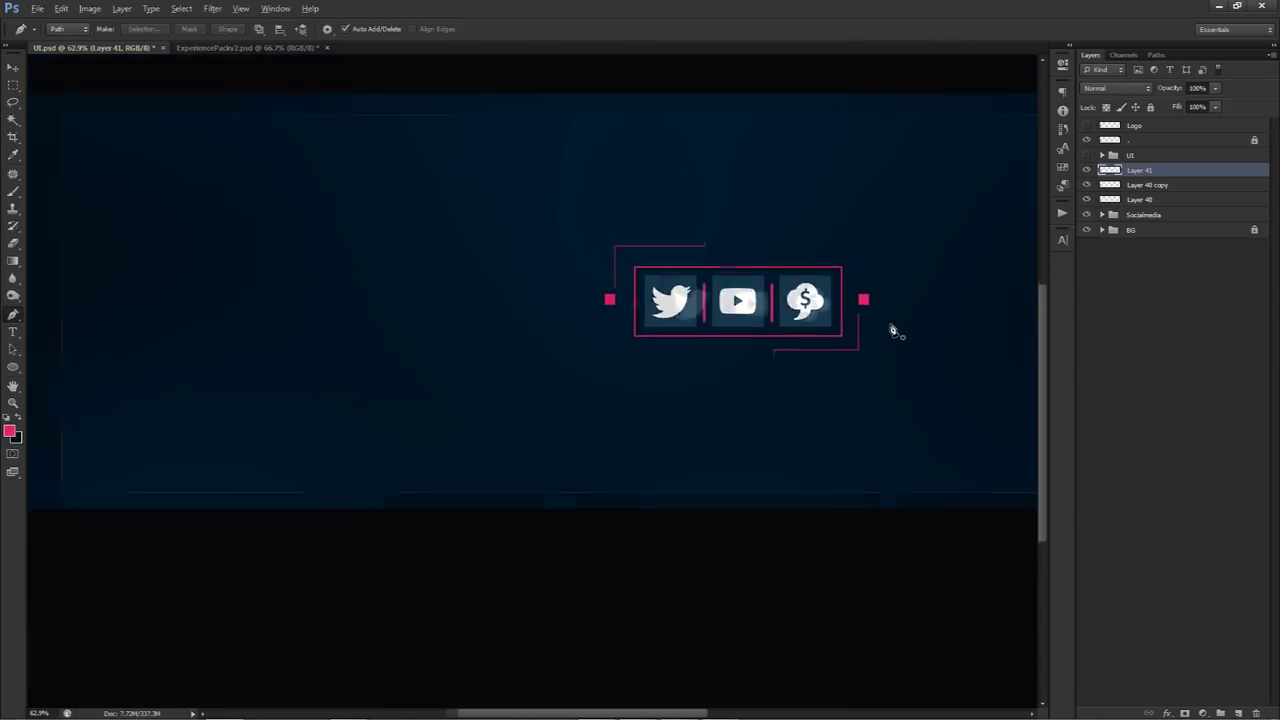
Lighten the bracket lines to white with Hue/Saturation.
{"action": "key", "text": "v"}
{"action": "left_click", "coordinate": [892, 329]}
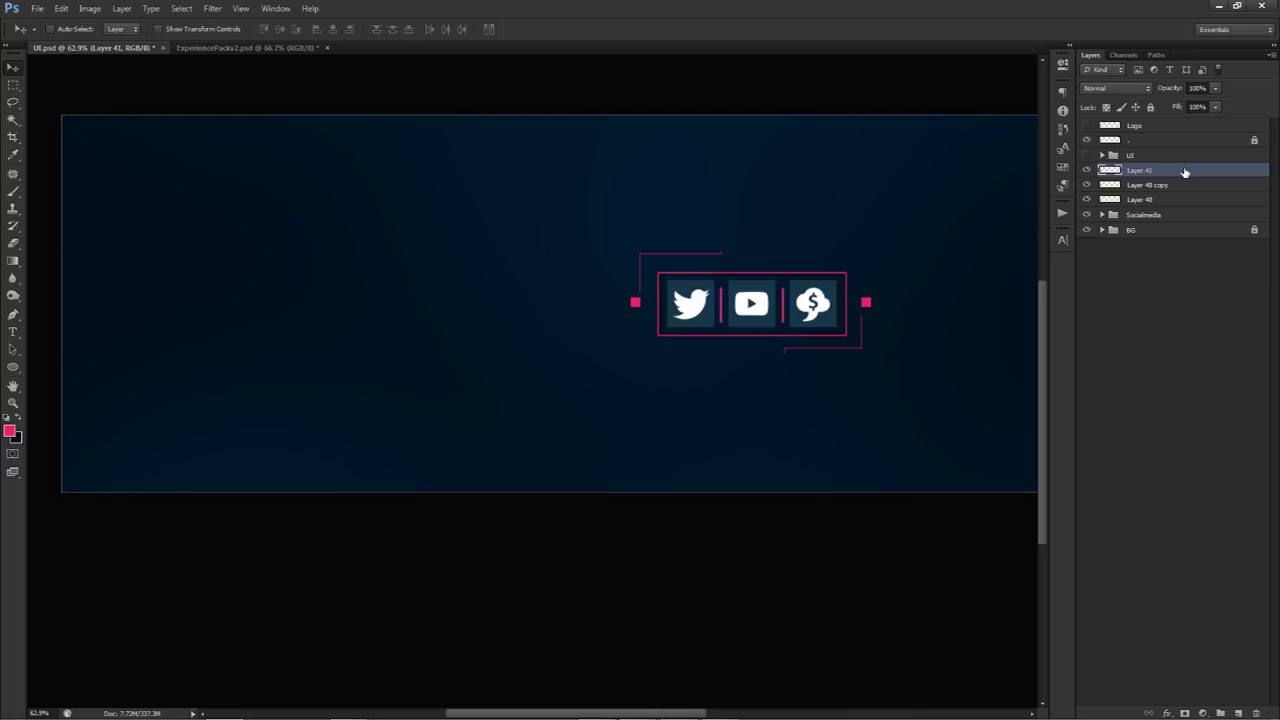
{"action": "key", "text": "ctrl+u"}
{"action": "left_click_drag", "start_coordinate": [987, 497], "coordinate": [1075, 481]}
{"action": "left_click", "coordinate": [1145, 364]}
Add the pink text SOCIALMEDIA in Nexa Bold above the frame.
{"action": "key", "text": "p"}
{"action": "key", "text": "t"}
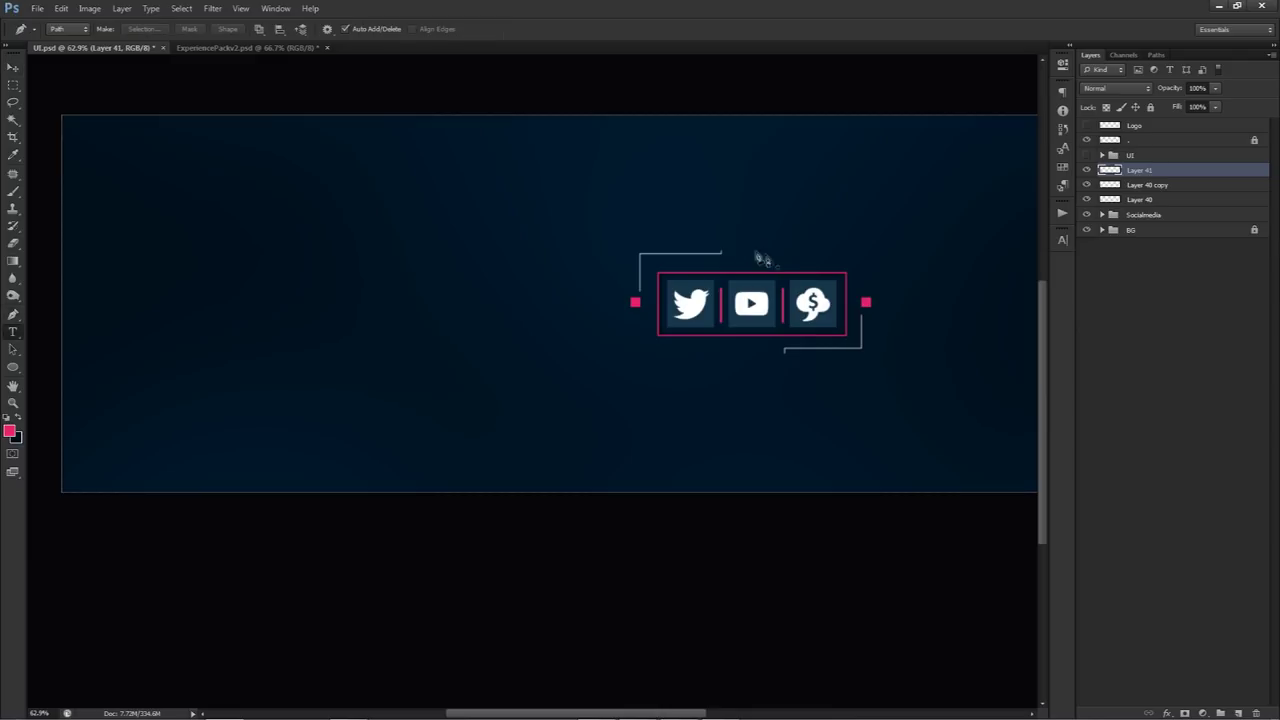
{"action": "left_click", "coordinate": [748, 247]}
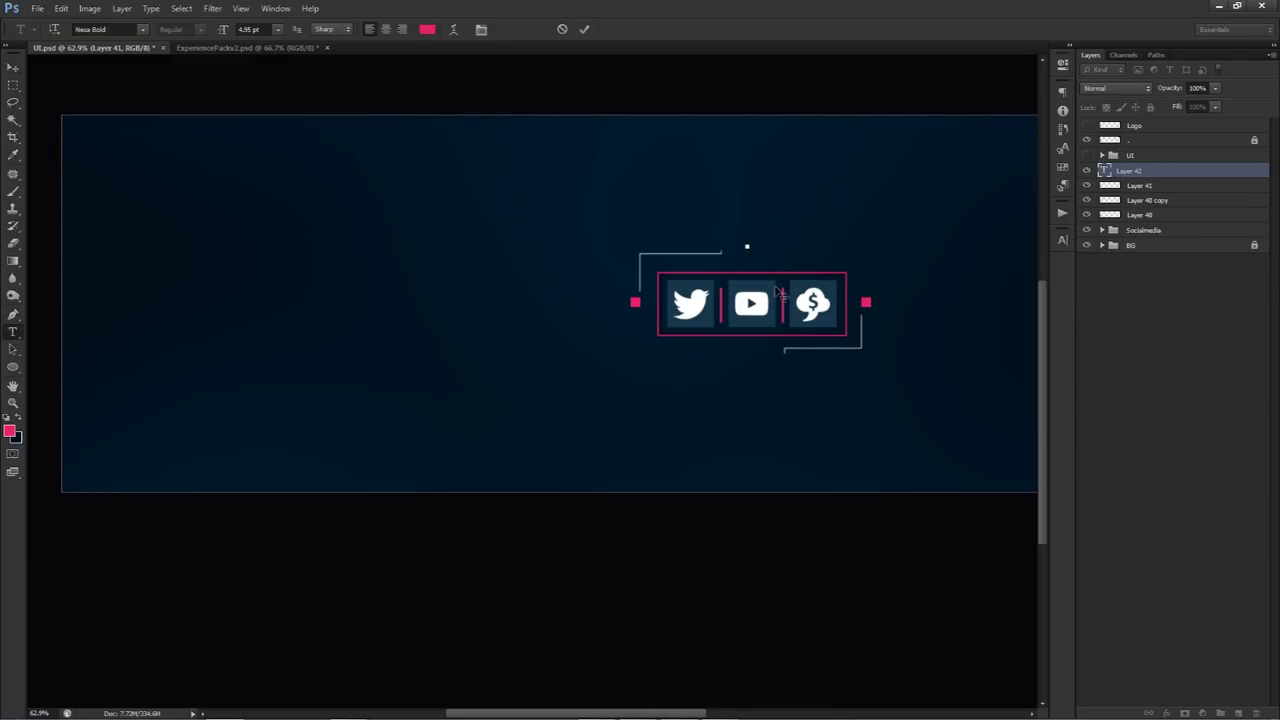
{"action": "type", "text": "SOCI"}
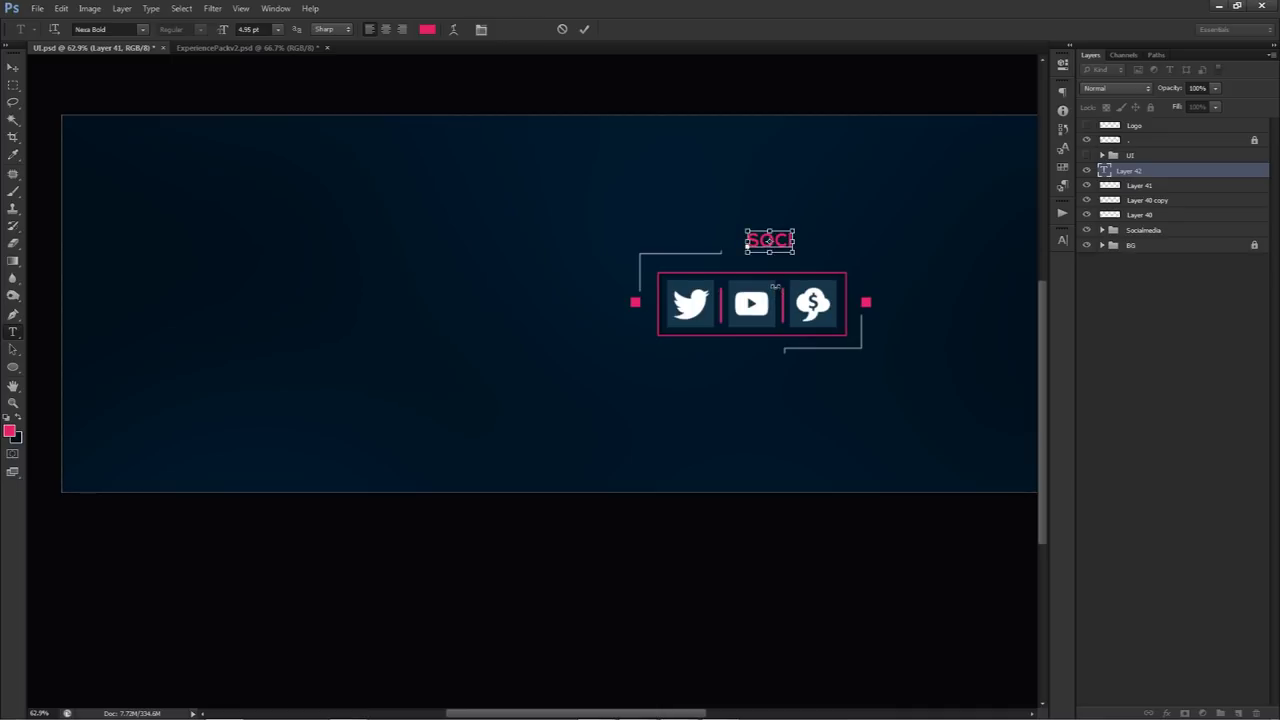
{"action": "type", "text": "ALMEDIA"}
Change the word MEDIA in the heading to Nexa Light and color it white (ffffff).
{"action": "left_click_drag", "start_coordinate": [816, 240], "coordinate": [882, 240]}
{"action": "left_click", "coordinate": [120, 29]}
{"action": "key", "text": "Down"}
{"action": "left_click", "coordinate": [424, 31]}
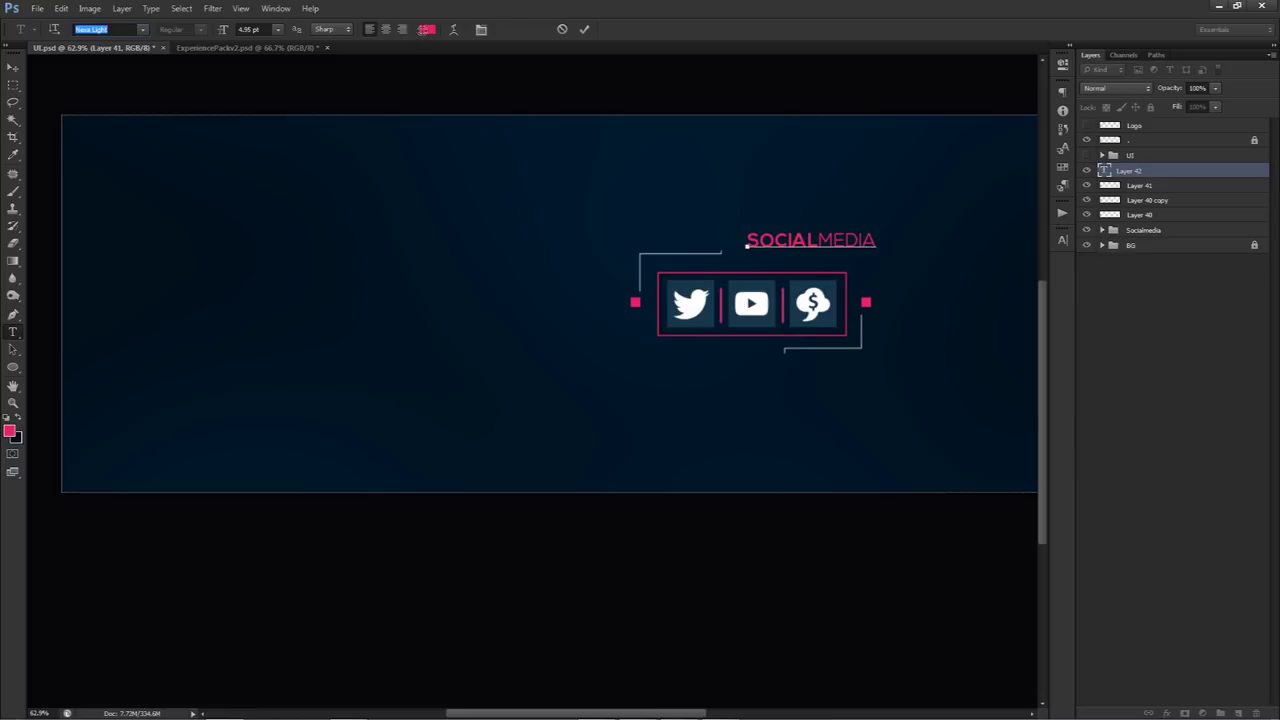
{"action": "left_click", "coordinate": [427, 29]}
{"action": "type", "text": "ffffff"}
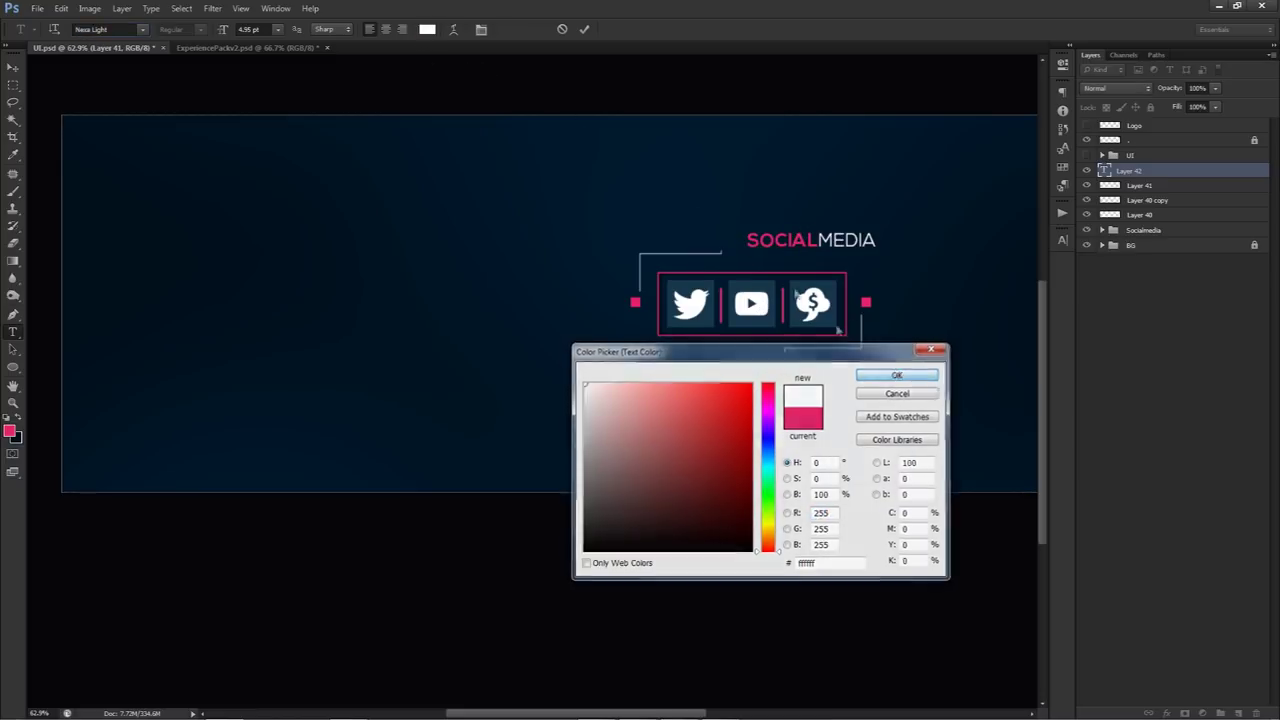
{"action": "key", "text": "Return"}
{"action": "left_click", "coordinate": [584, 29]}
Scale down the SOCIALMEDIA heading and position it just above the frame beside the upper bracket.
{"action": "key", "text": "v"}
{"action": "left_click_drag", "start_coordinate": [828, 256], "coordinate": [790, 263]}
{"action": "key", "text": "ctrl+t"}
{"action": "key", "text": "Return"}
{"action": "key", "text": "Up"}
{"action": "key", "text": "Up"}
{"action": "key", "text": "Down"}
{"action": "key", "text": "Left"}
{"action": "scroll", "coordinate": [843, 271], "scroll_direction": "down", "scroll_amount": 2}
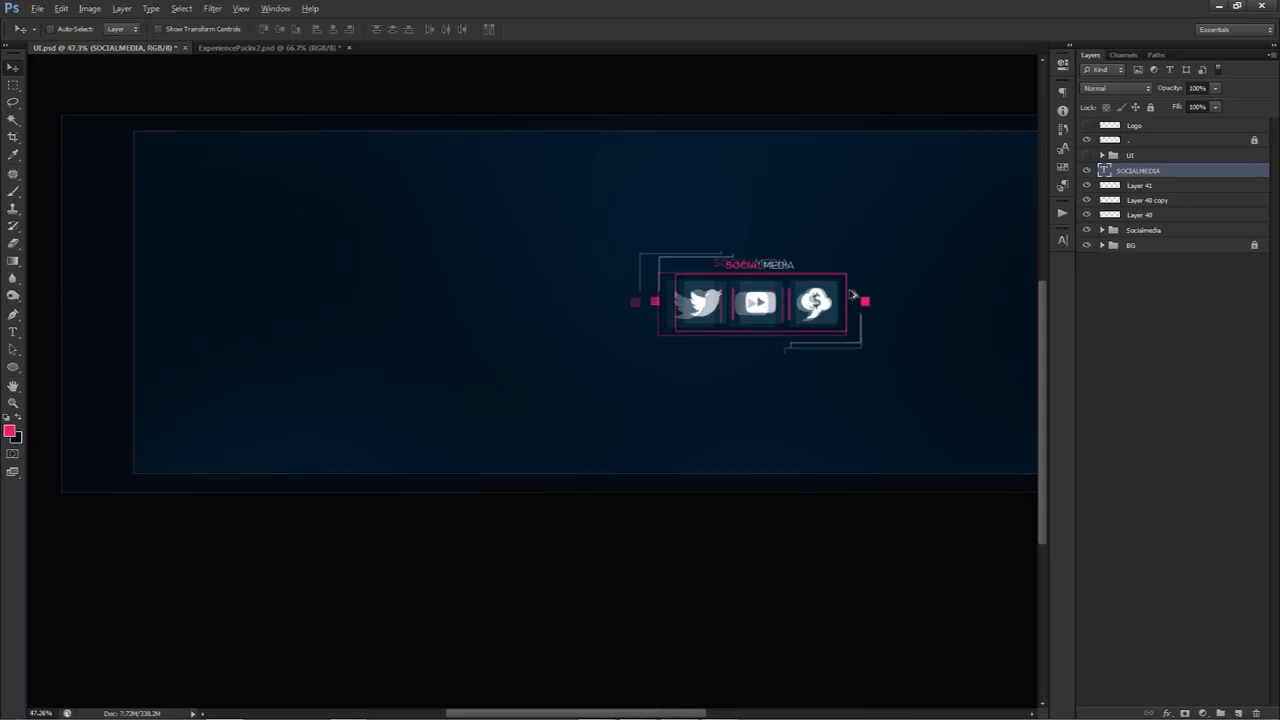
Hide the SOCIALMEDIA text layer and compare the section with the finished UI group, leaving that group hidden.
{"action": "left_click", "coordinate": [1087, 156]}
{"action": "left_click", "coordinate": [1087, 156]}
{"action": "left_click", "coordinate": [1086, 171]}
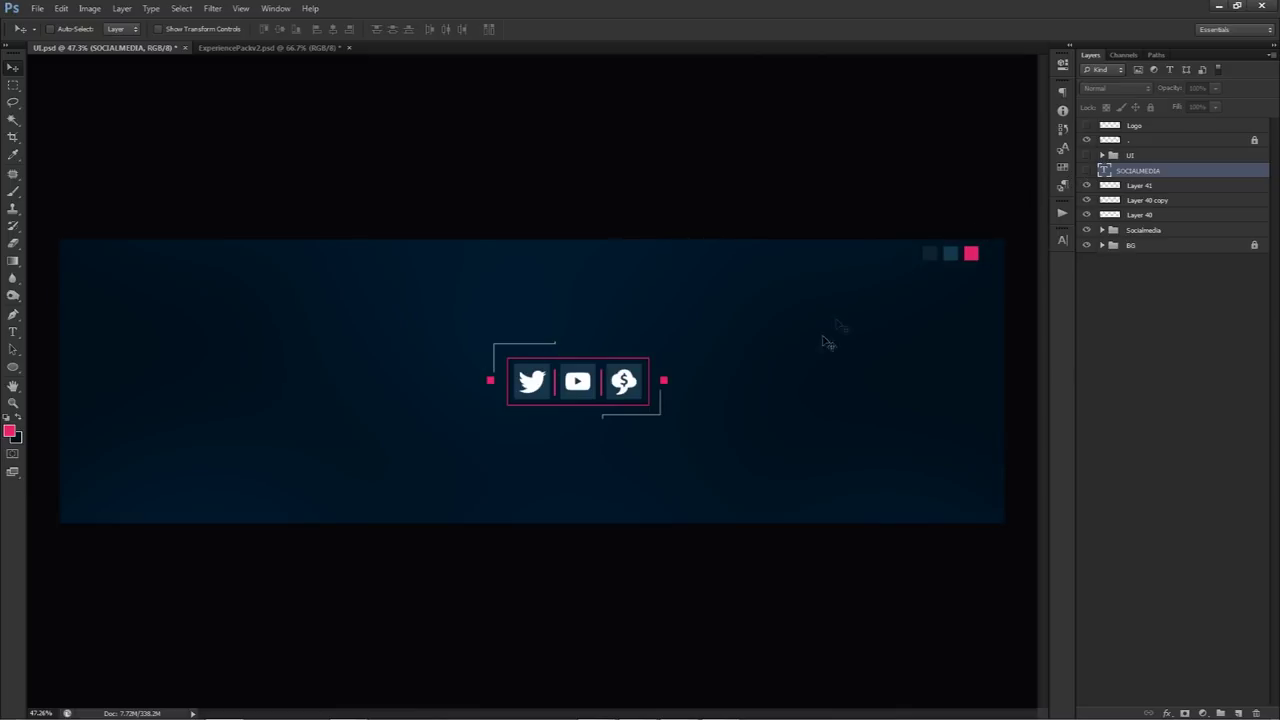
{"action": "left_click", "coordinate": [1087, 156]}
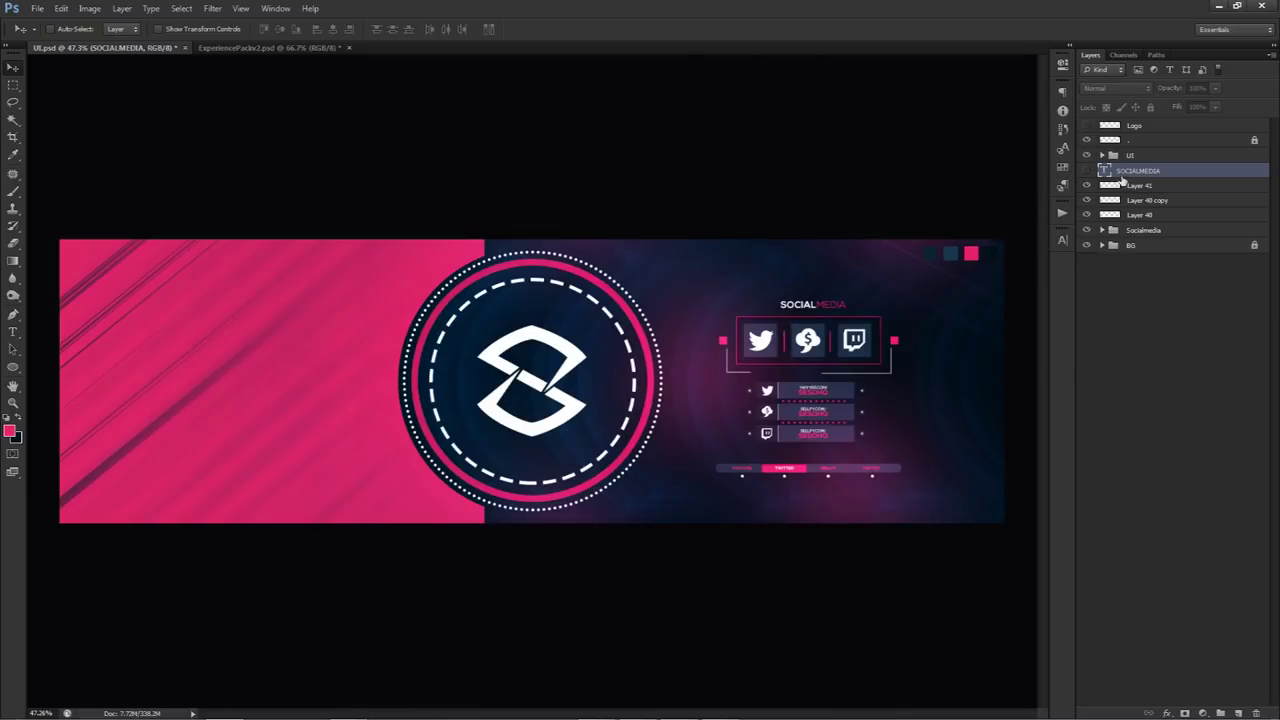
{"action": "left_click", "coordinate": [1086, 157]}
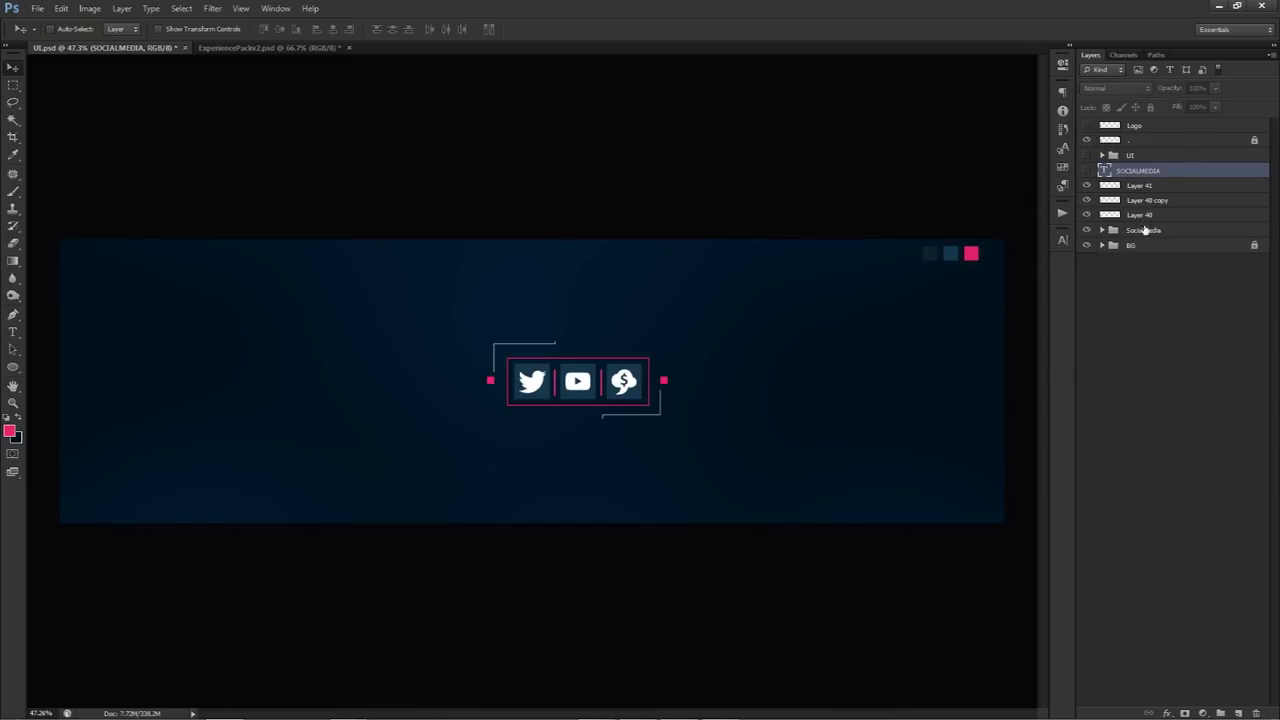
Group all the social media layers, move the group into the banner's right half, and add vertical guides at both sides of the pink frame.
{"action": "left_click", "coordinate": [1145, 230], "text": "shift"}
{"action": "key", "text": "ctrl+g"}
{"action": "left_click_drag", "start_coordinate": [690, 365], "coordinate": [889, 318]}
{"action": "key", "text": "ctrl+semicolon"}
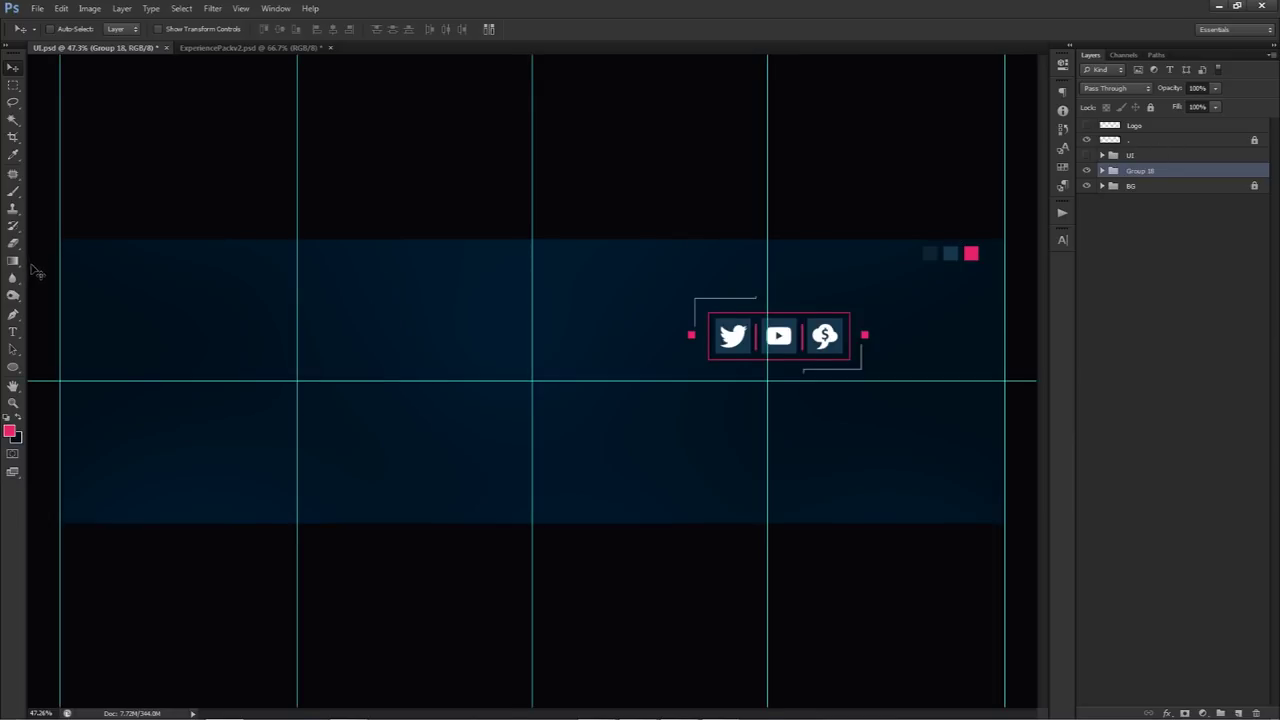
{"action": "key", "text": "ctrl+r"}
{"action": "left_click_drag", "start_coordinate": [33, 270], "coordinate": [852, 314]}
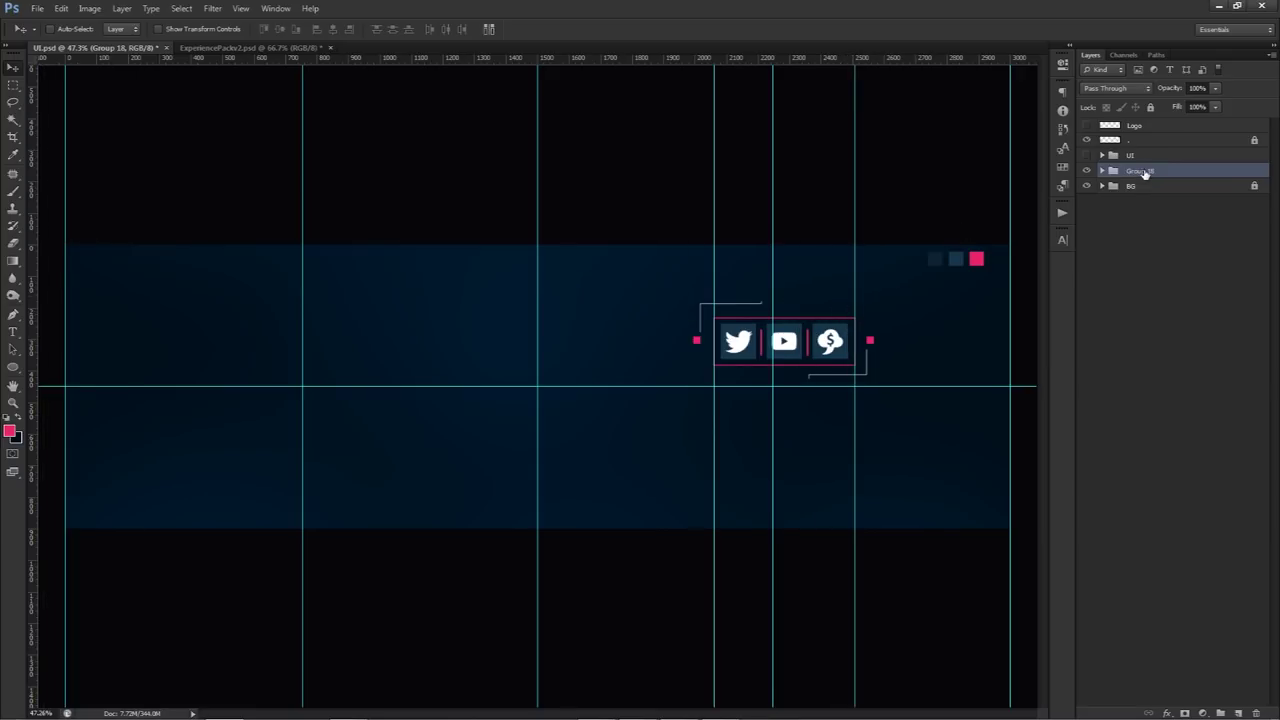
Add a new layer and create a small filled square below the frame where its left guide meets the horizontal guide.
{"action": "left_click", "coordinate": [1238, 713]}
{"action": "key", "text": "m"}
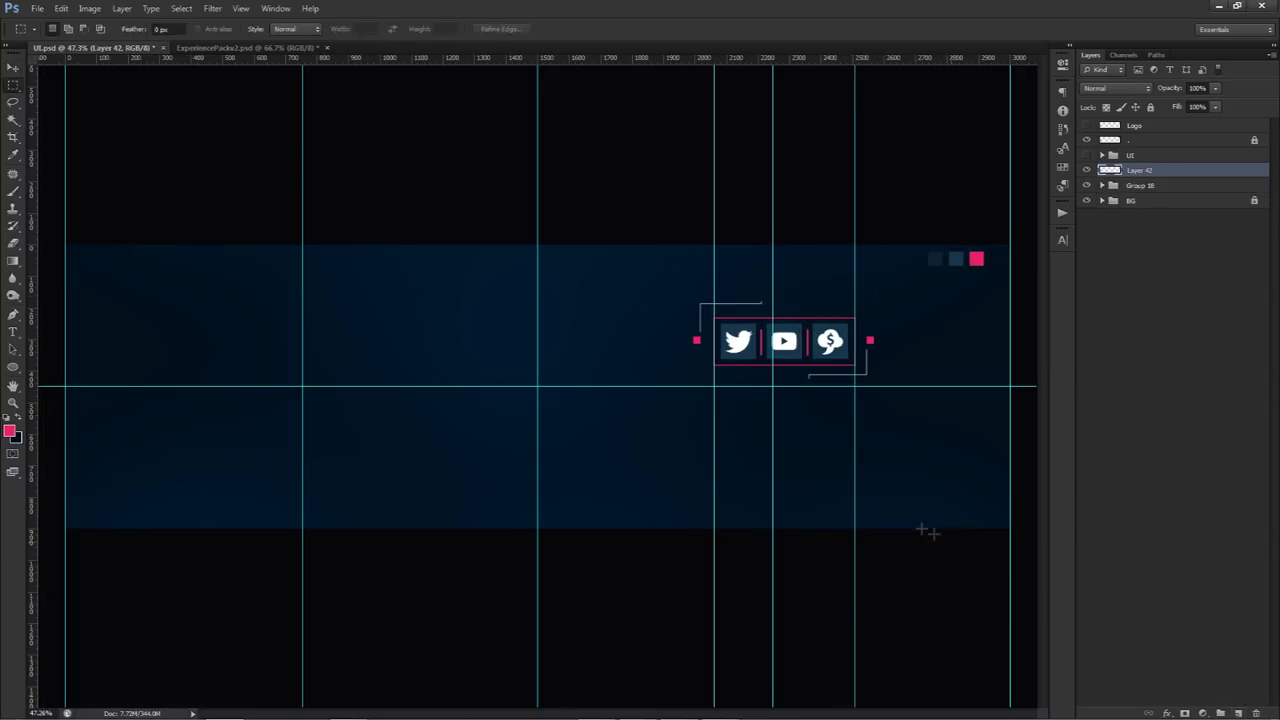
{"action": "scroll", "coordinate": [750, 420], "scroll_direction": "up", "scroll_amount": 5}
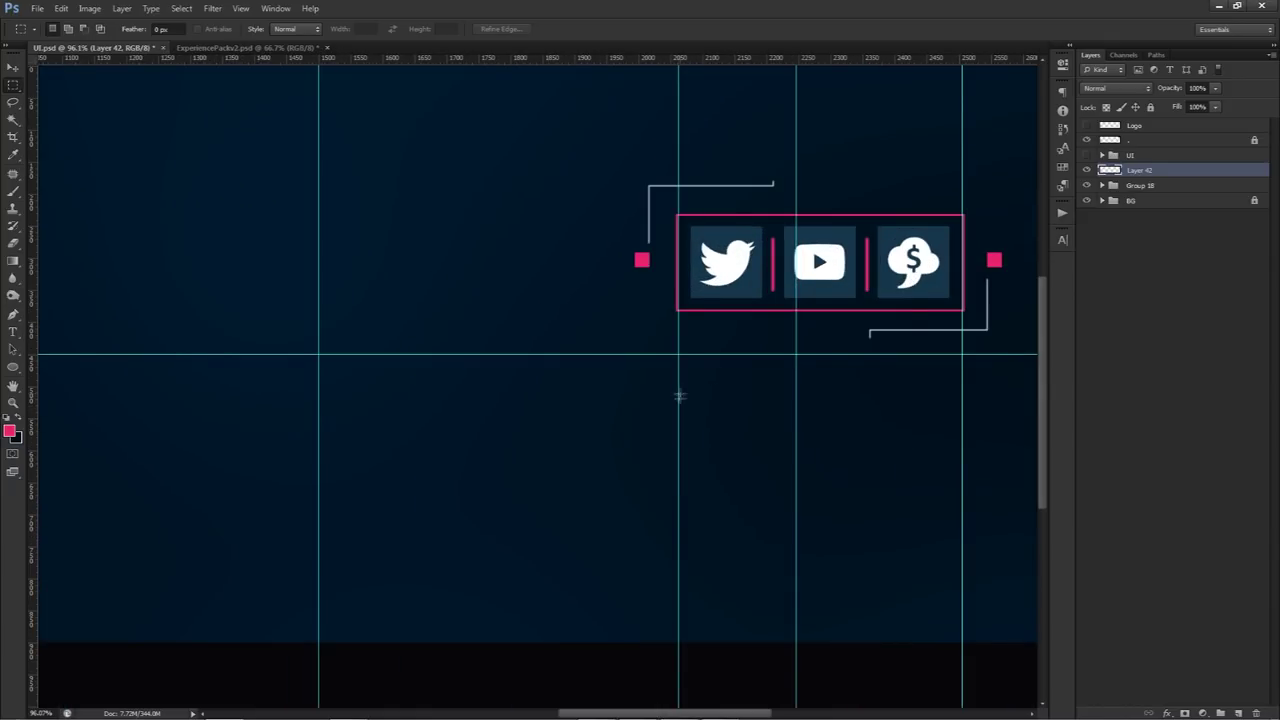
{"action": "left_click_drag", "start_coordinate": [679, 355], "coordinate": [726, 400]}
{"action": "left_click", "coordinate": [263, 380]}
{"action": "key", "text": "v"}
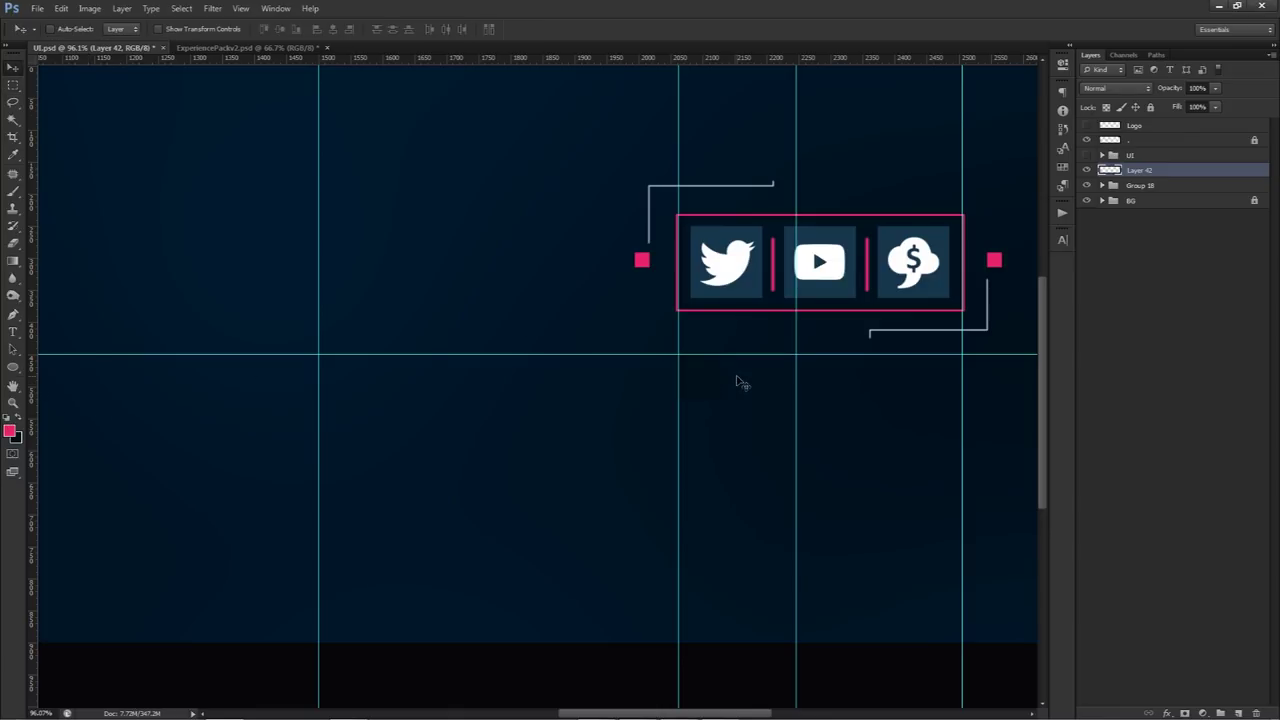
Darken the small square with Hue/Saturation, setting Hue to +24 and Lightness to -57.
{"action": "key", "text": "ctrl+u"}
{"action": "left_click", "coordinate": [949, 491]}
{"action": "left_click_drag", "start_coordinate": [987, 427], "coordinate": [1003, 427]}
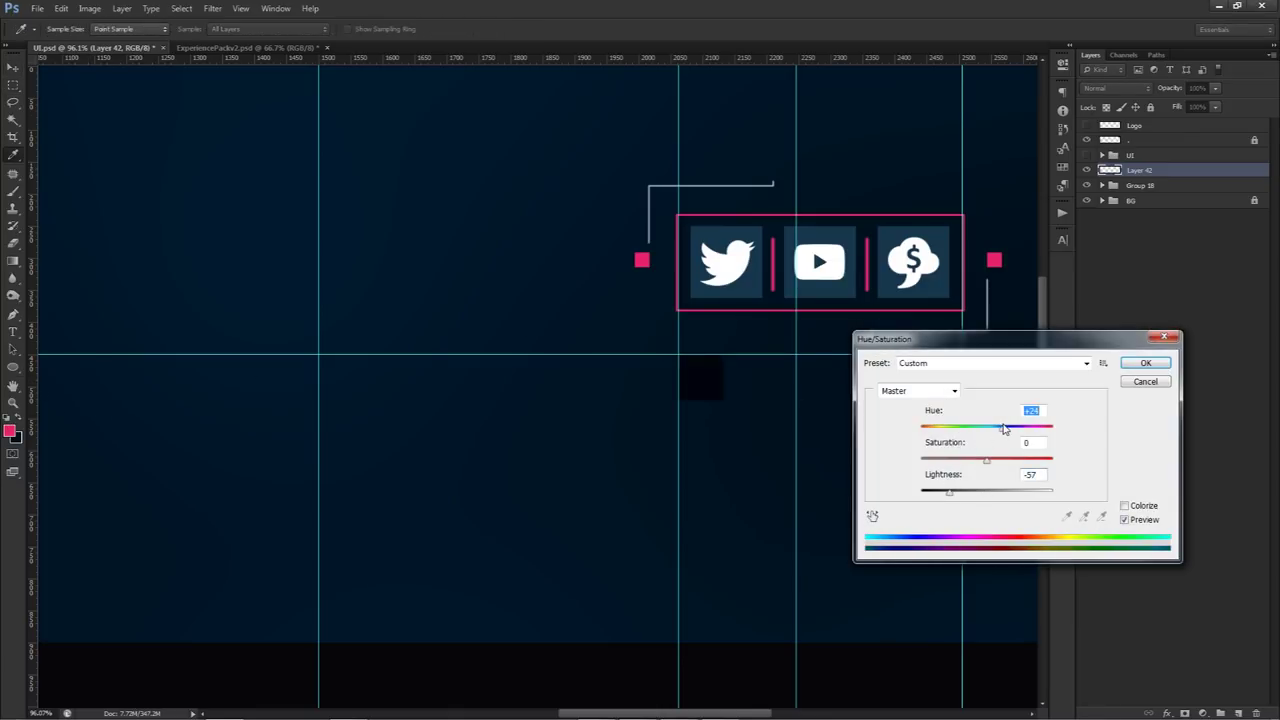
{"action": "left_click", "coordinate": [1145, 363]}
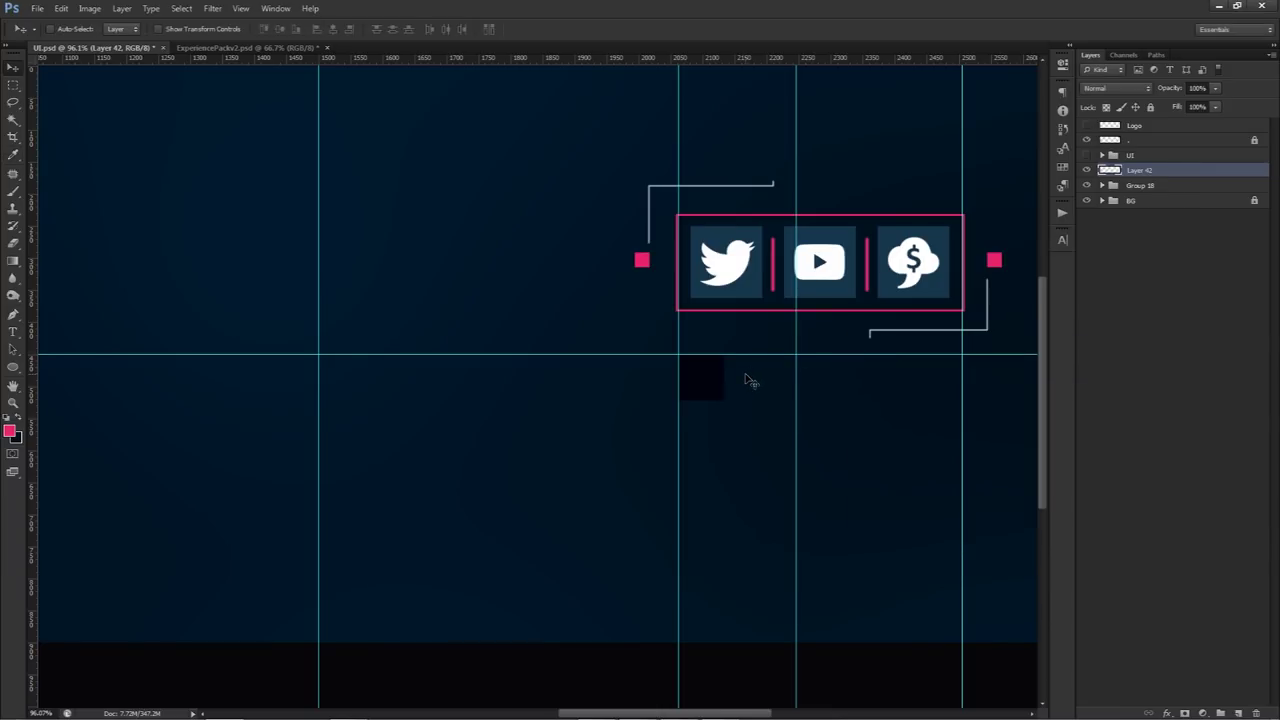
Try duplicating the dark square 90 px lower, undo the copy, and delete the square's layer.
{"action": "left_click_drag", "start_coordinate": [751, 398], "coordinate": [748, 453]}
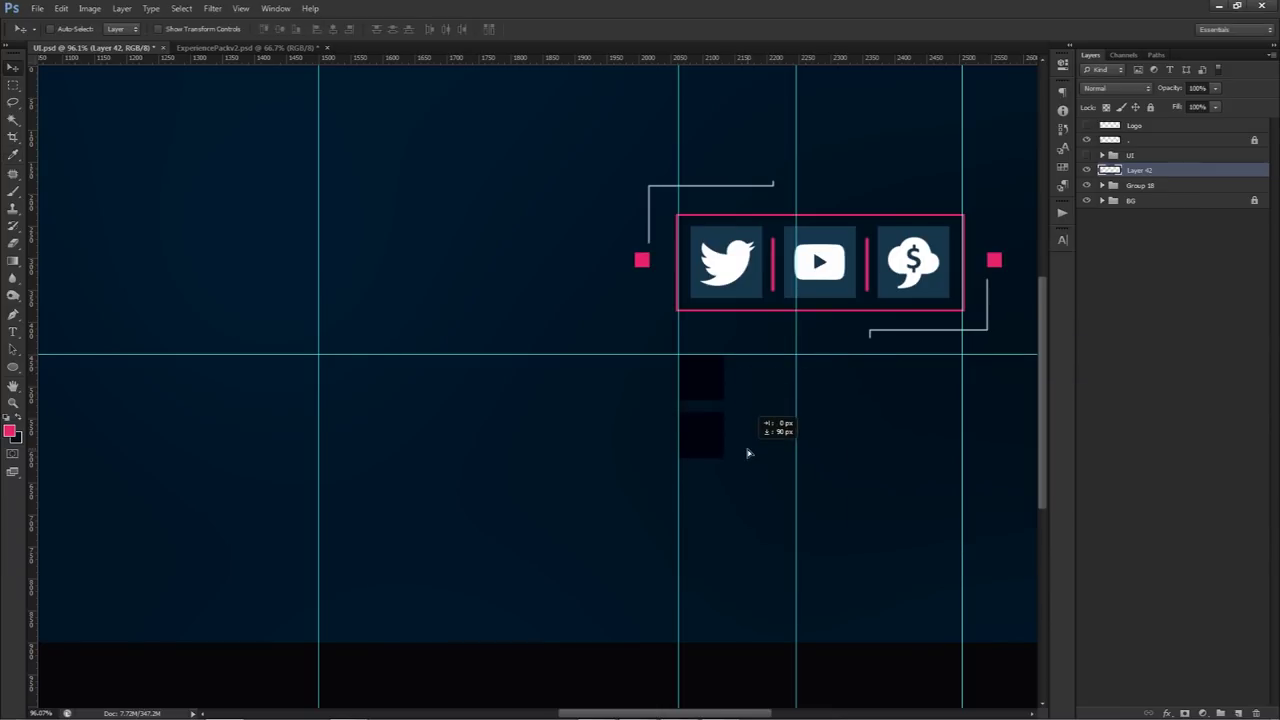
{"action": "key", "text": "ctrl+z"}
{"action": "left_click_drag", "start_coordinate": [843, 405], "coordinate": [703, 399]}
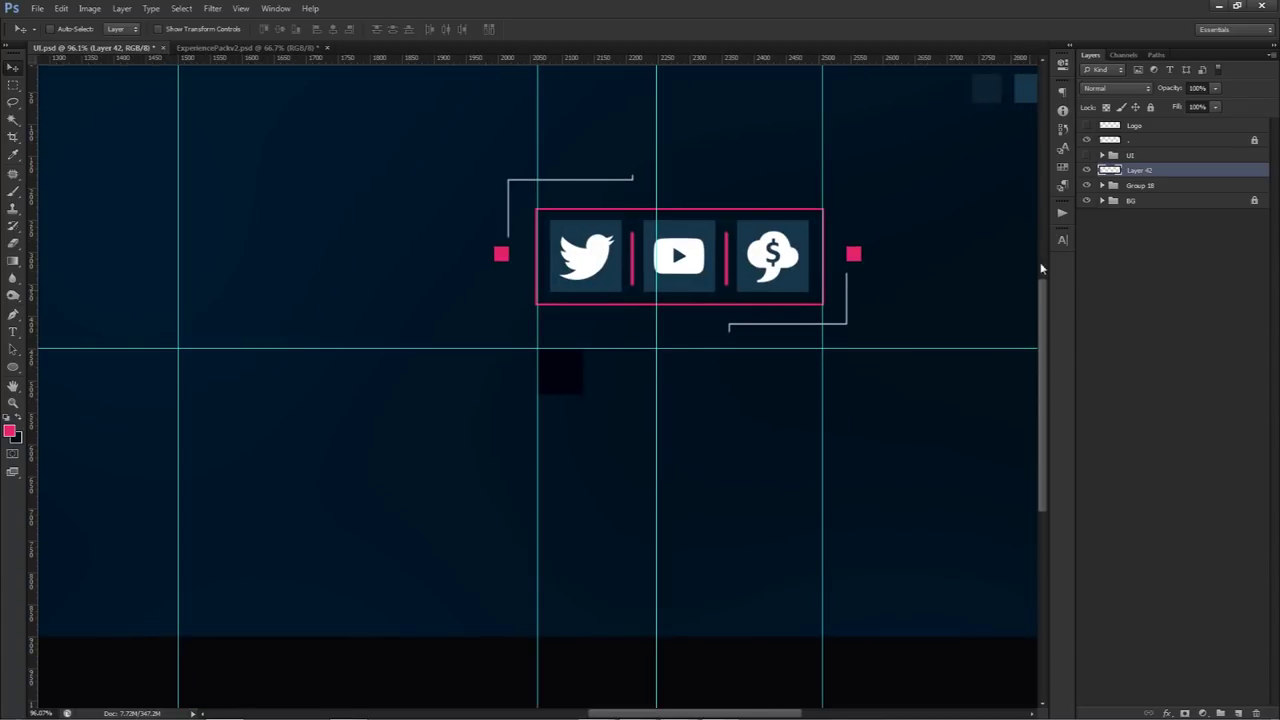
{"action": "key", "text": "Delete"}
Add a new layer with a pink-filled bar spanning the frame's width between the guides, directly under the horizontal guide.
{"action": "key", "text": "m"}
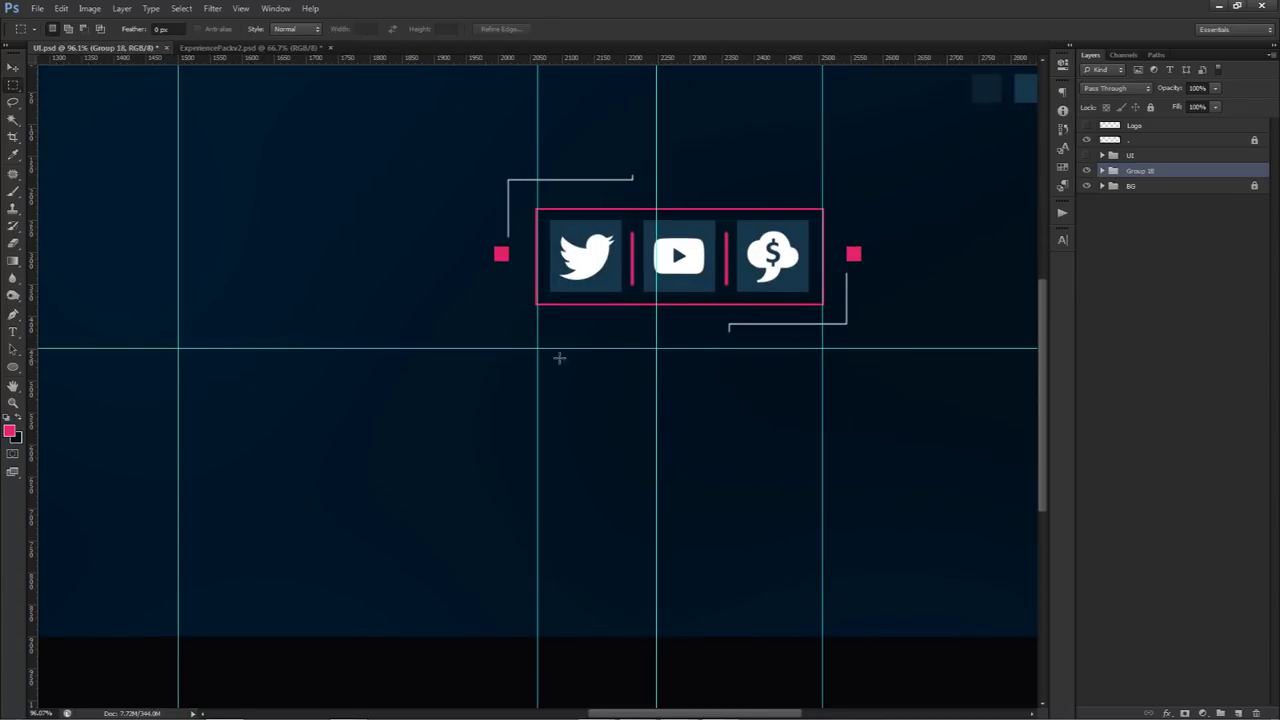
{"action": "left_click_drag", "start_coordinate": [539, 347], "coordinate": [822, 386]}
{"action": "left_click", "coordinate": [1238, 713]}
{"action": "key", "text": "alt+BackSpace"}
{"action": "key", "text": "ctrl+d"}
{"action": "key", "text": "v"}
{"action": "mouse_move", "coordinate": [745, 370]}
{"action": "left_mouse_down"}
{"action": "mouse_move", "coordinate": [751, 417]}
{"action": "mouse_move", "coordinate": [760, 388]}
{"action": "left_mouse_up"}
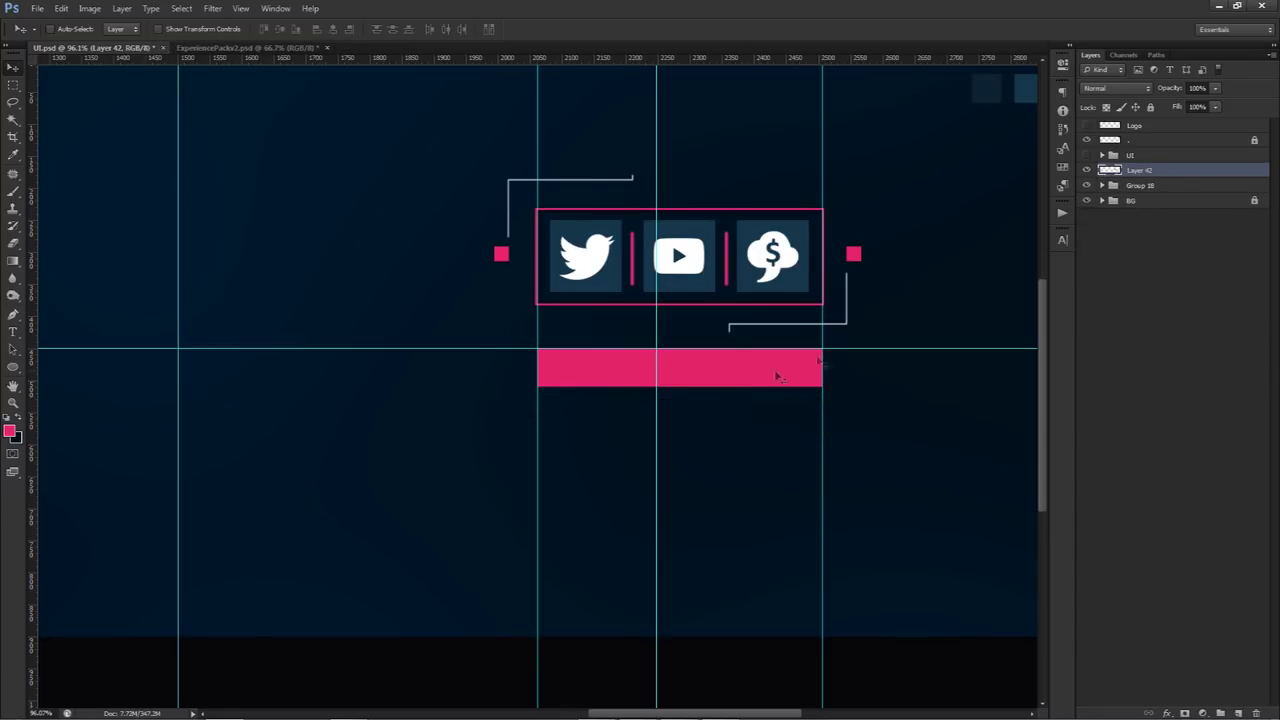
{"action": "scroll", "coordinate": [917, 282], "scroll_direction": "down", "scroll_amount": 2}
{"action": "left_click_drag", "start_coordinate": [917, 283], "coordinate": [736, 295]}
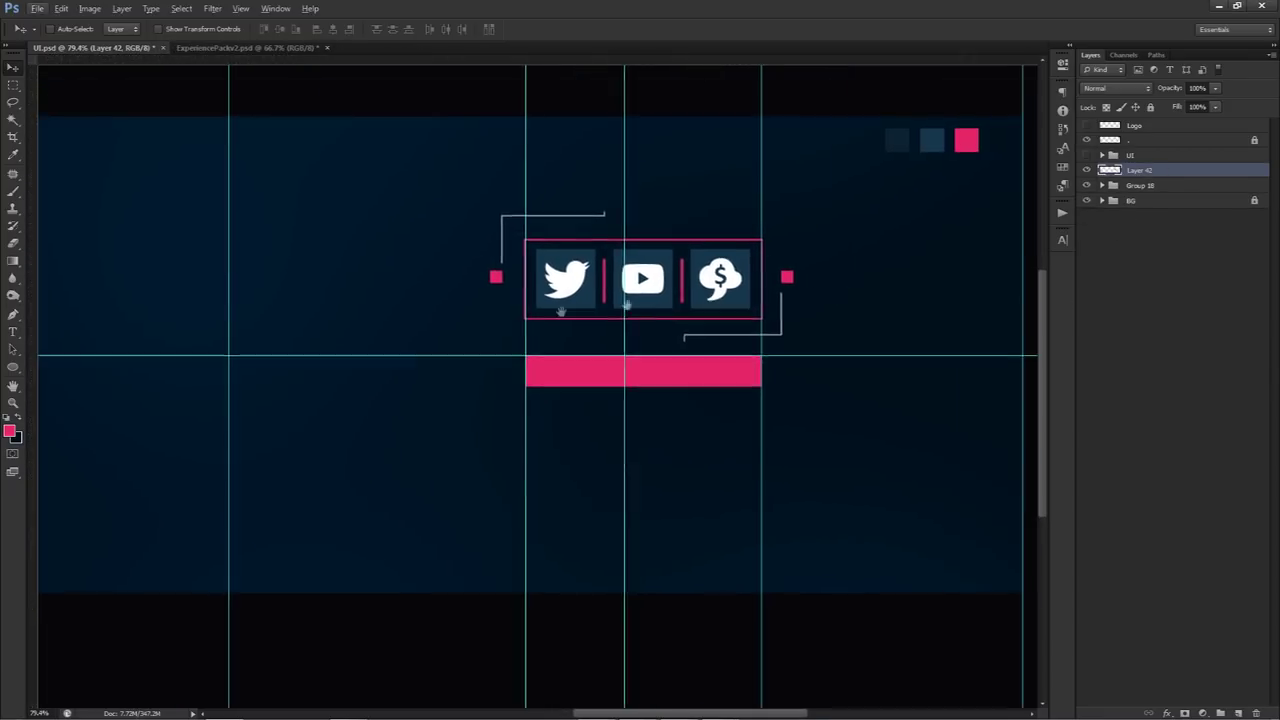
Recolour the pink bar with a #17374c Color Overlay sampled from the icon tiles, and rasterize the layer style.
{"action": "key", "text": "ctrl+r"}
{"action": "double_click", "coordinate": [1186, 172]}
{"action": "left_click", "coordinate": [848, 480]}
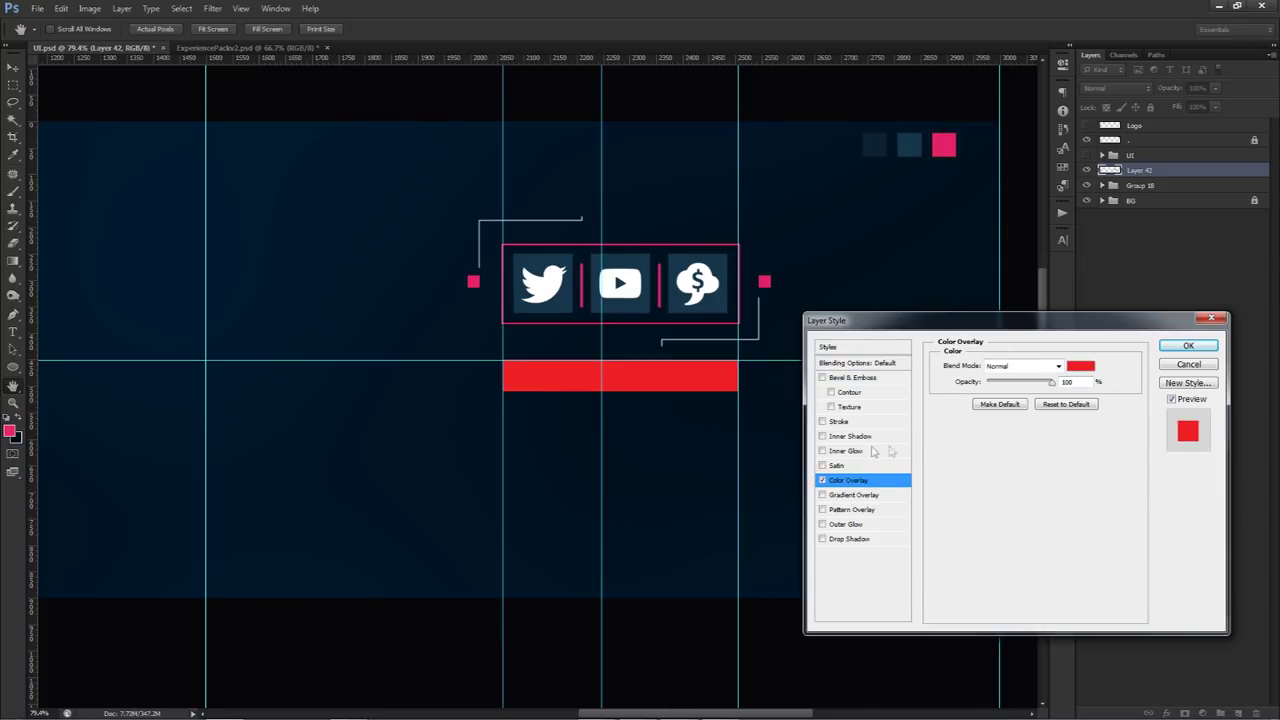
{"action": "left_click", "coordinate": [1080, 366]}
{"action": "left_click", "coordinate": [726, 262]}
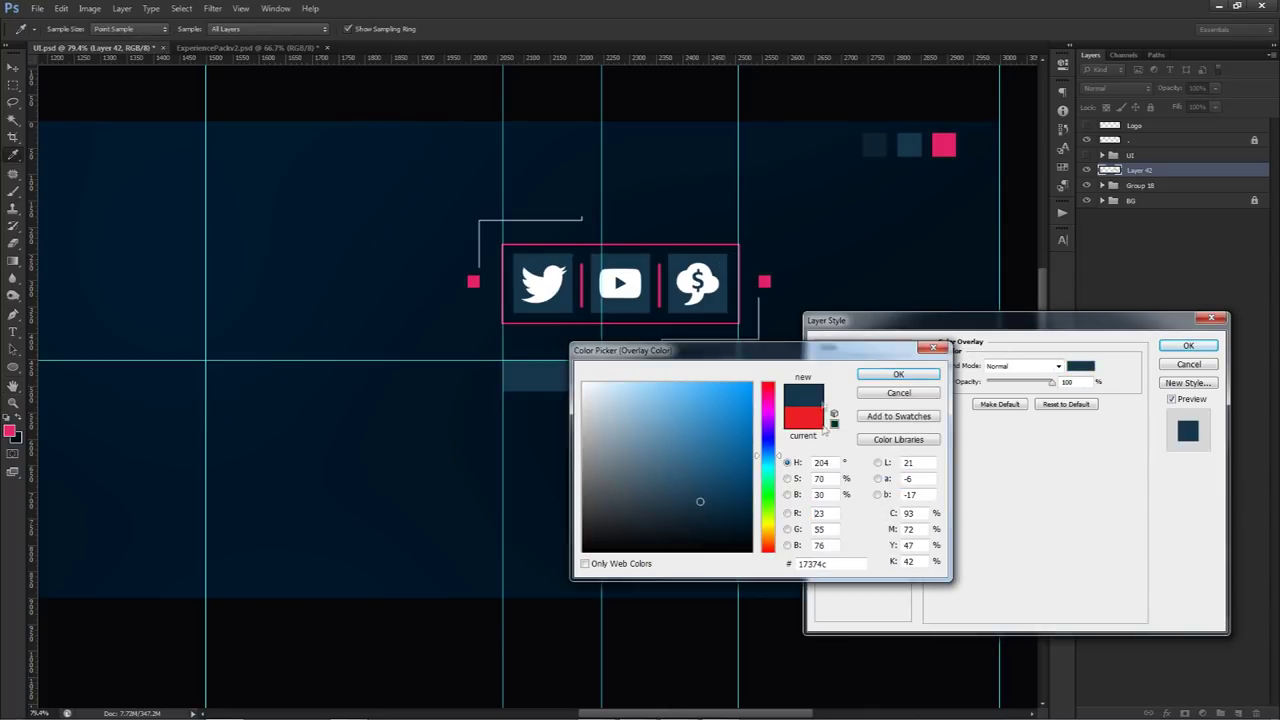
{"action": "left_click", "coordinate": [898, 374]}
{"action": "left_click", "coordinate": [1186, 346]}
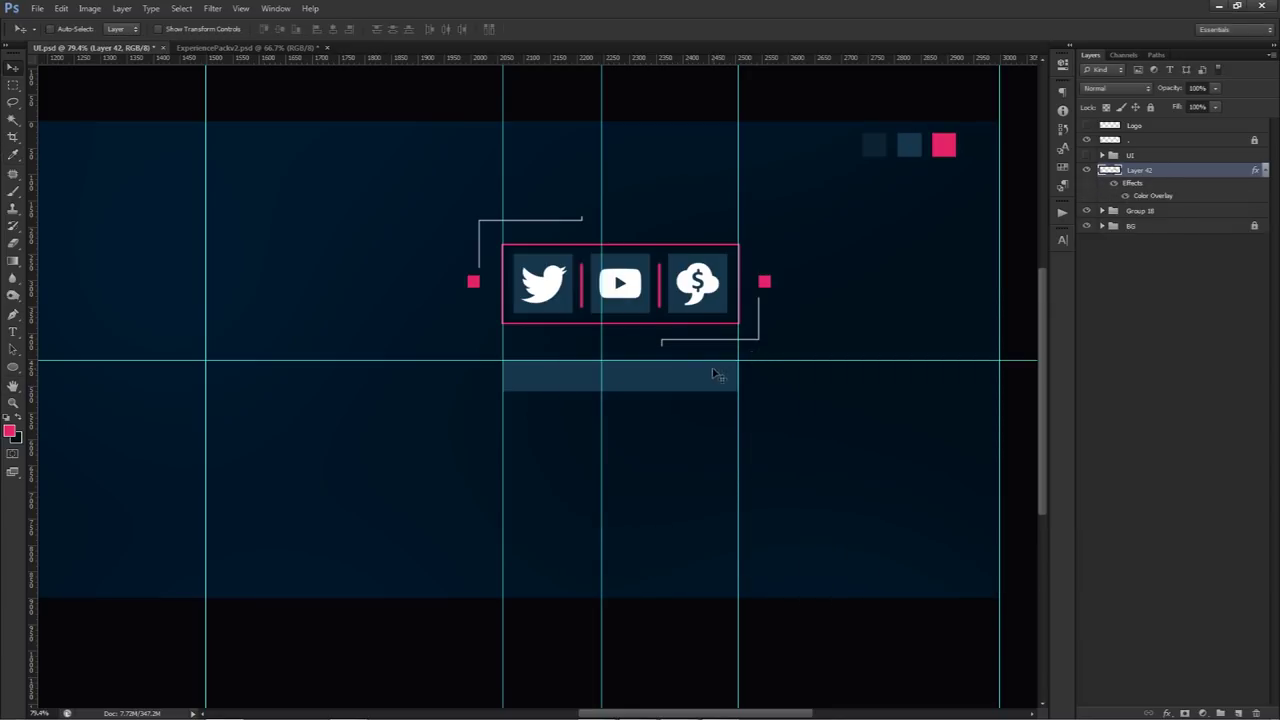
{"action": "right_click", "coordinate": [1158, 188]}
{"action": "left_click", "coordinate": [1192, 286]}
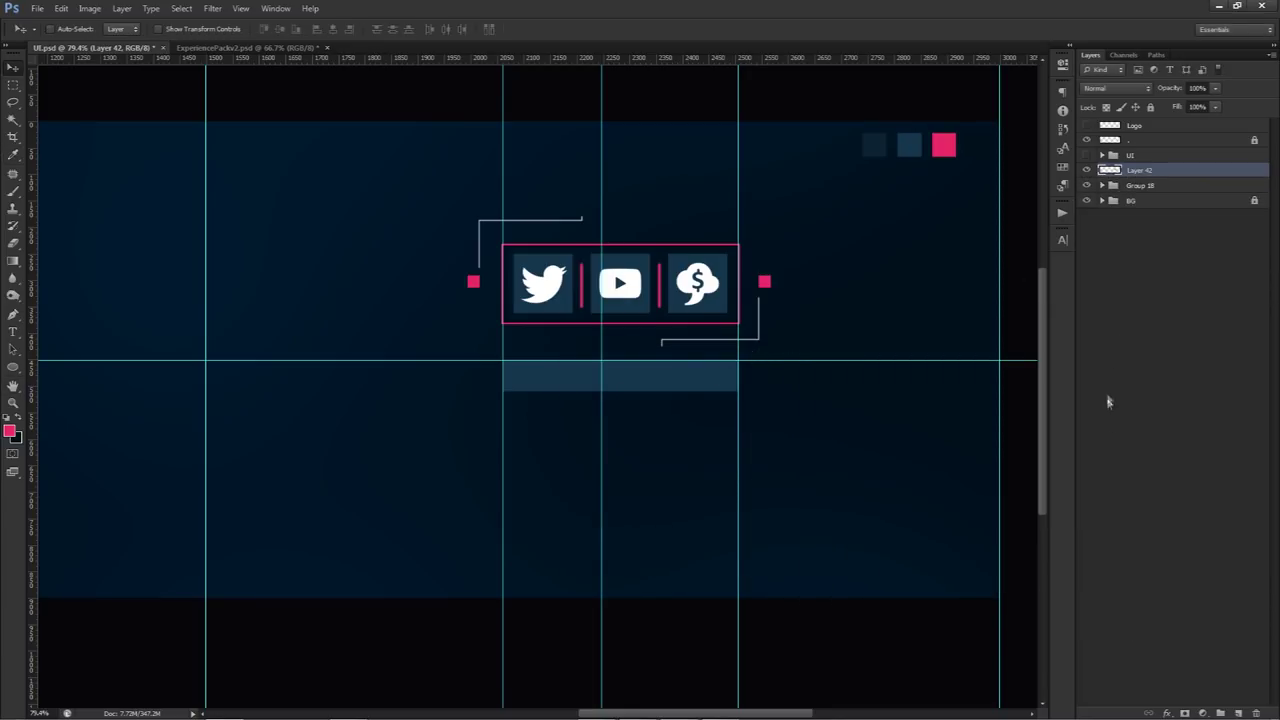
Add a new layer above the bar and clip it to the bar's layer.
{"action": "left_click", "coordinate": [1238, 713]}
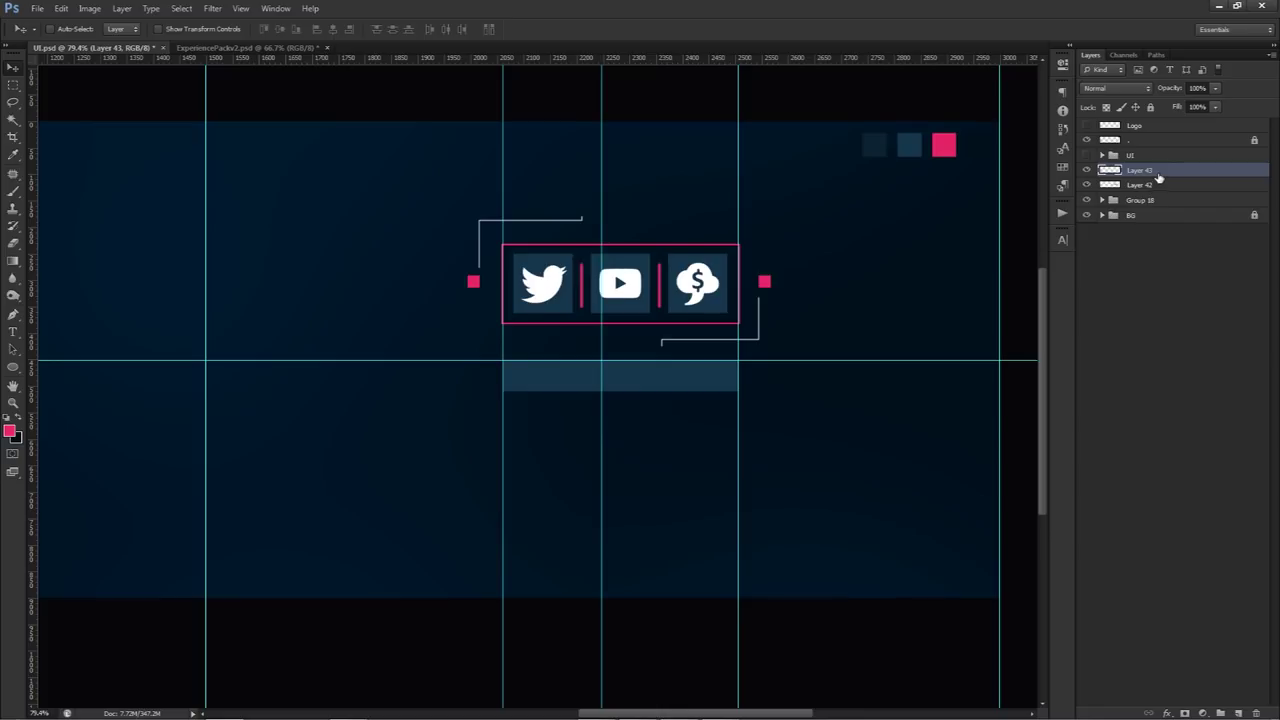
{"action": "right_click", "coordinate": [1158, 177]}
{"action": "left_click", "coordinate": [1165, 334]}
Fill the left end of the bar with dark blue #0c2232 sampled from the darkest swatch, on the clipped layer.
{"action": "key", "text": "m"}
{"action": "left_click_drag", "start_coordinate": [500, 348], "coordinate": [549, 408]}
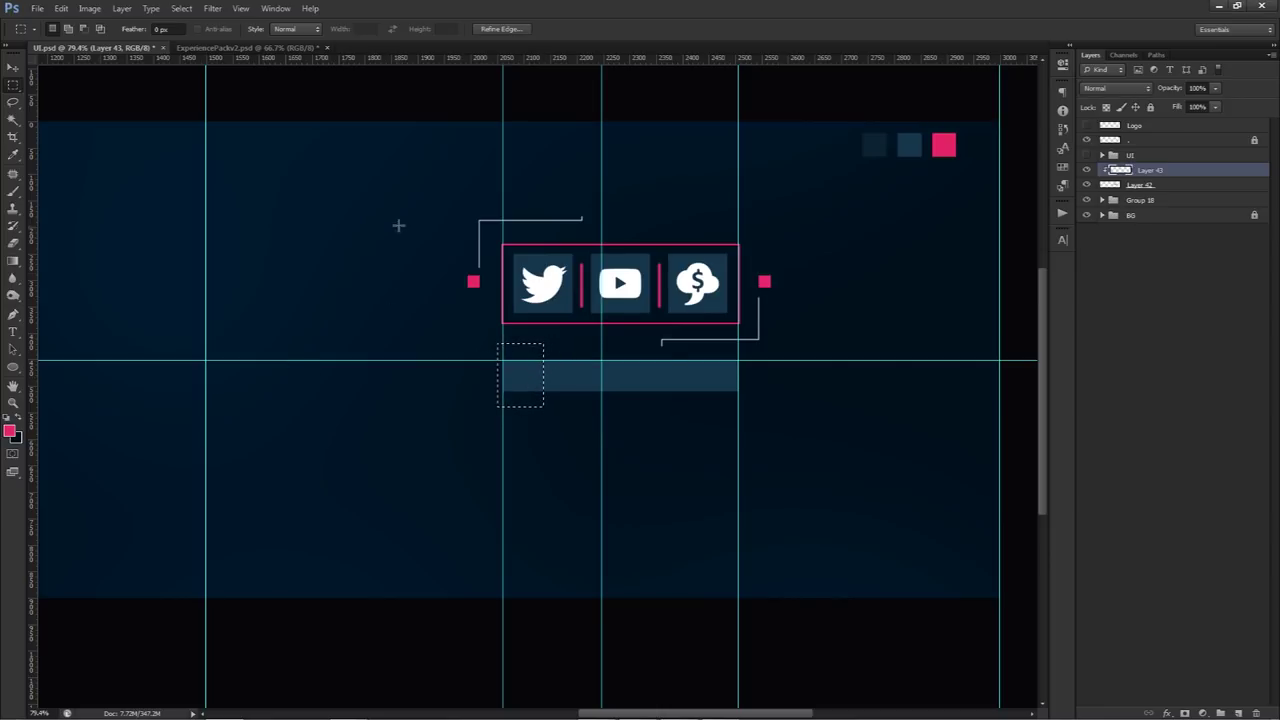
{"action": "left_click", "coordinate": [18, 437]}
{"action": "left_click", "coordinate": [874, 148]}
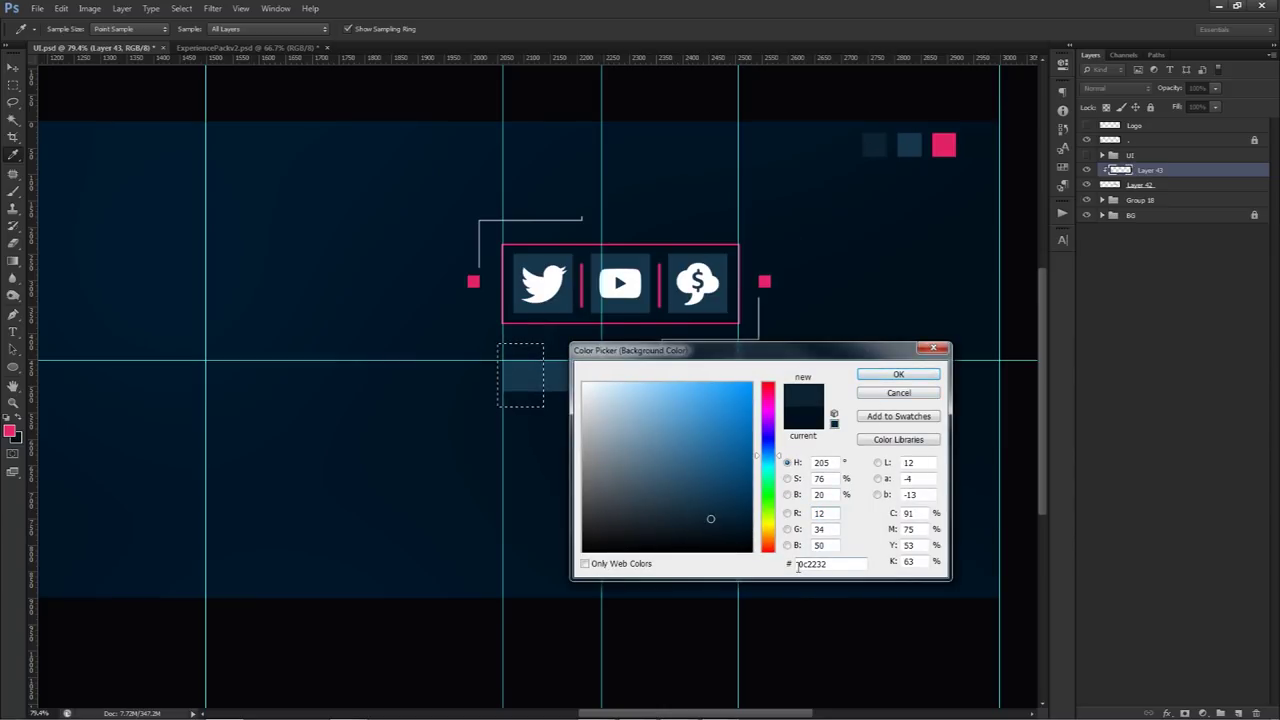
{"action": "left_click", "coordinate": [899, 374]}
{"action": "key", "text": "m"}
{"action": "key", "text": "alt+BackSpace"}
{"action": "key", "text": "ctrl+d"}
{"action": "key", "text": "v"}
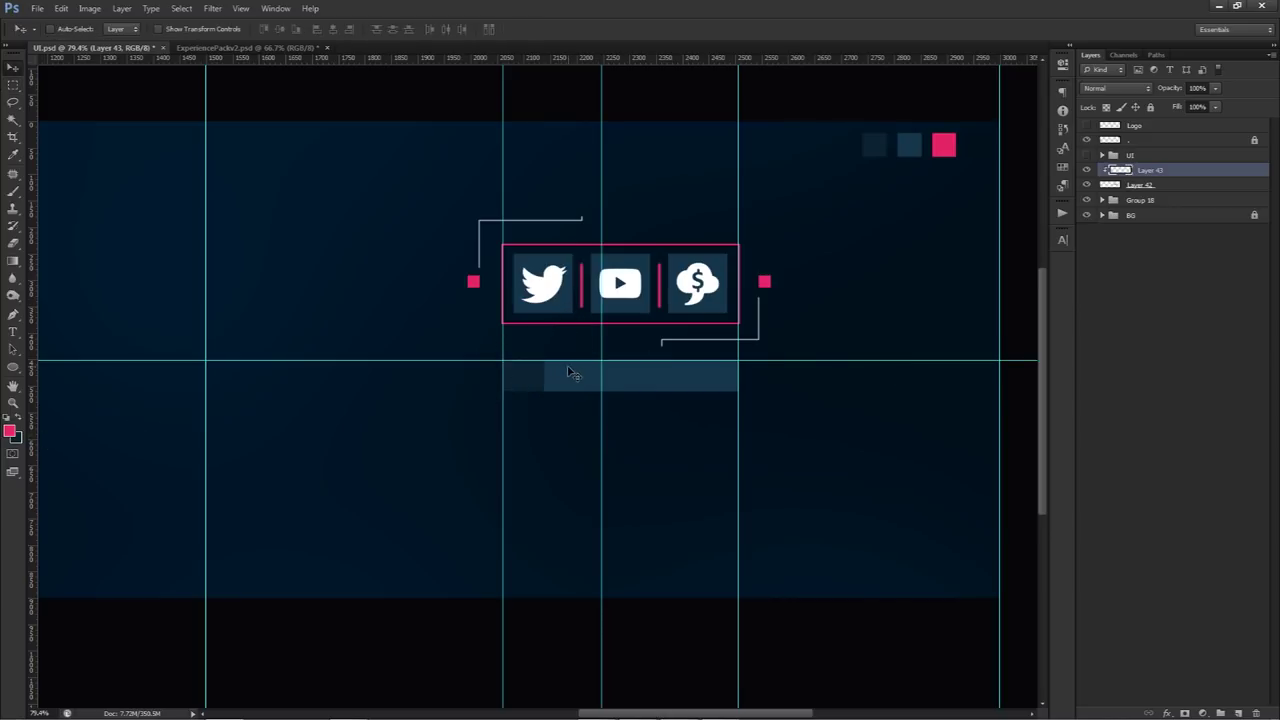
Add a clipped layer between the bar and its dark section, and select a 2 px wide strip along the section's right edge.
{"action": "scroll", "coordinate": [568, 371], "scroll_direction": "down", "scroll_amount": 1}
{"action": "scroll", "coordinate": [515, 371], "scroll_direction": "up", "scroll_amount": 10}
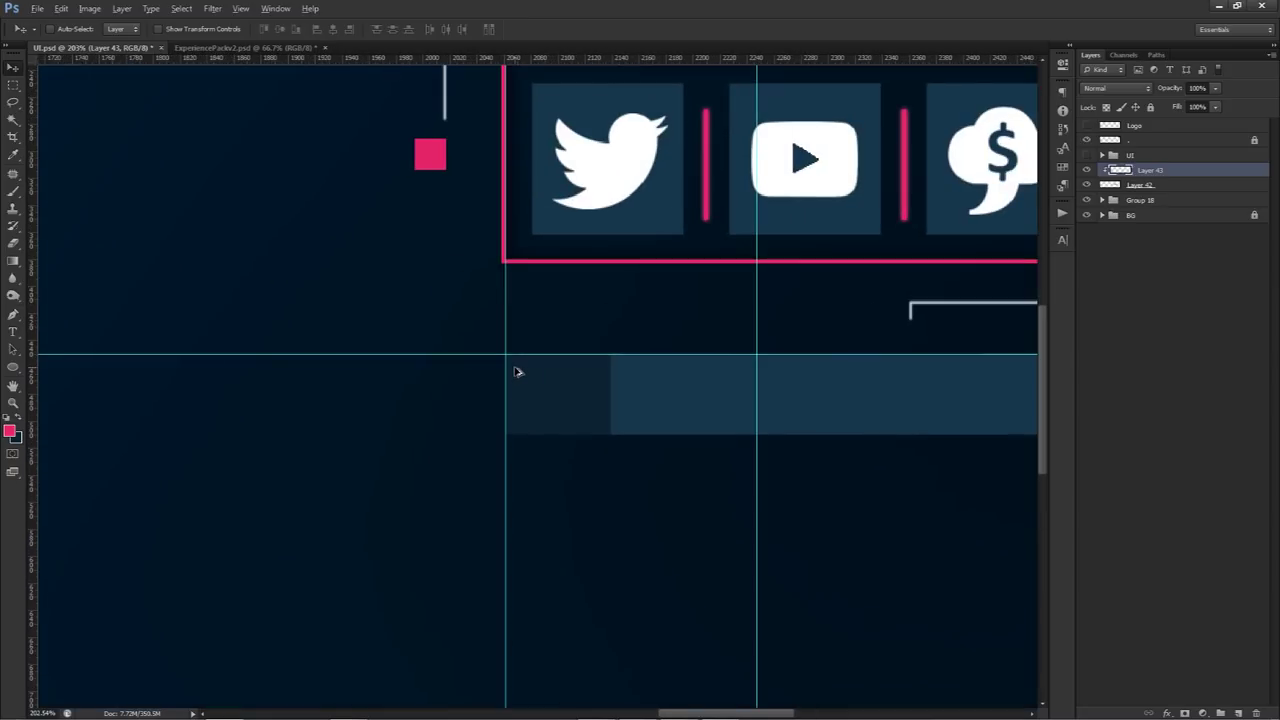
{"action": "left_click", "coordinate": [1150, 185]}
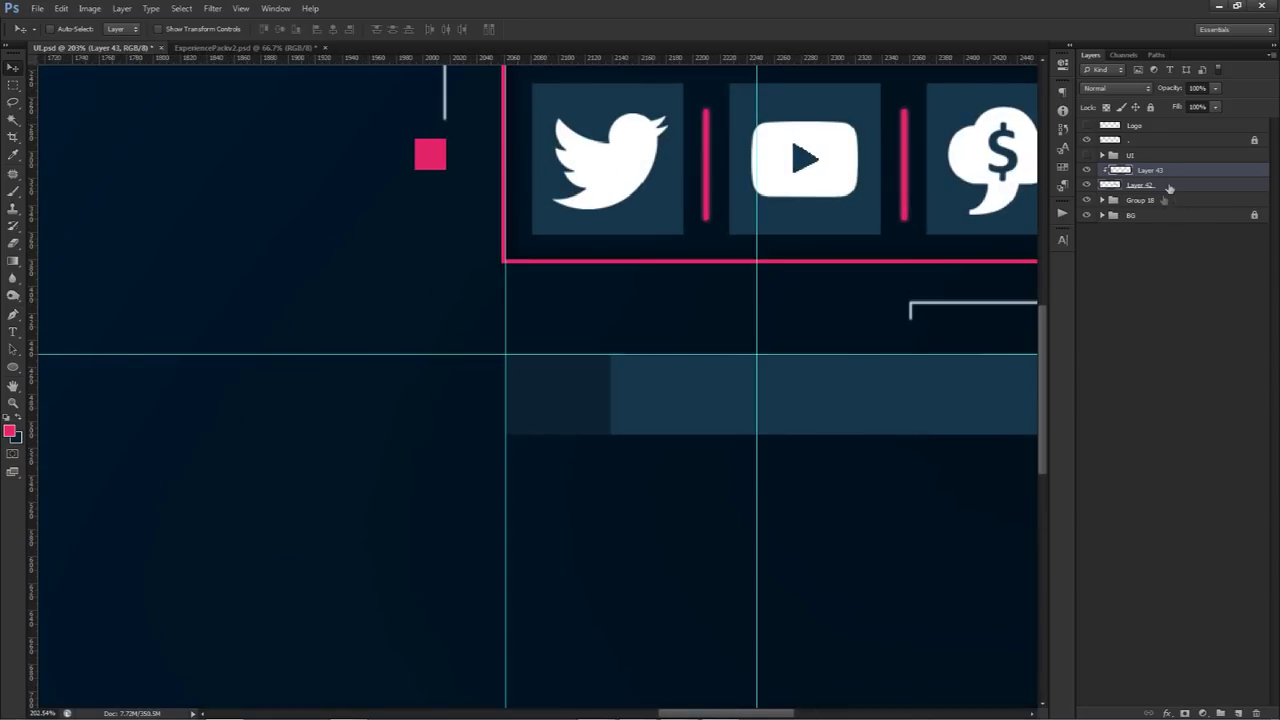
{"action": "left_click", "coordinate": [1240, 712]}
{"action": "key", "text": "m"}
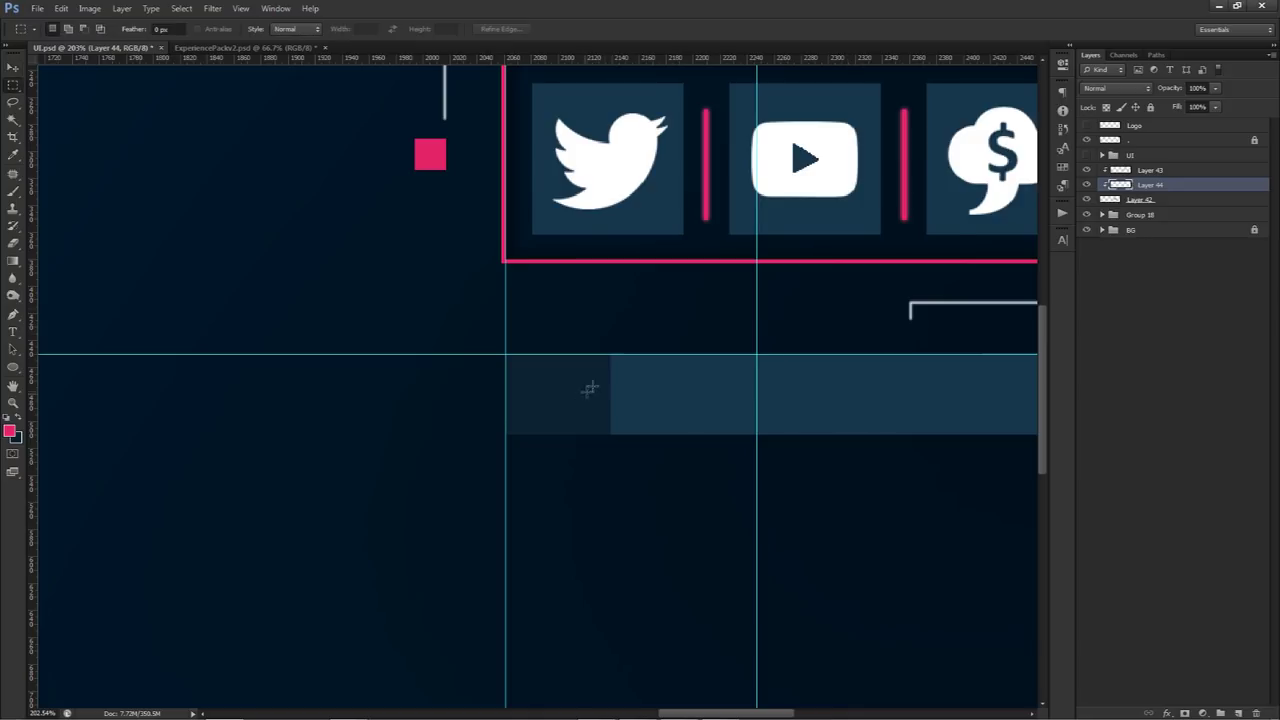
{"action": "scroll", "coordinate": [590, 390], "scroll_direction": "up", "scroll_amount": 3}
{"action": "left_click_drag", "start_coordinate": [616, 346], "coordinate": [617, 466]}
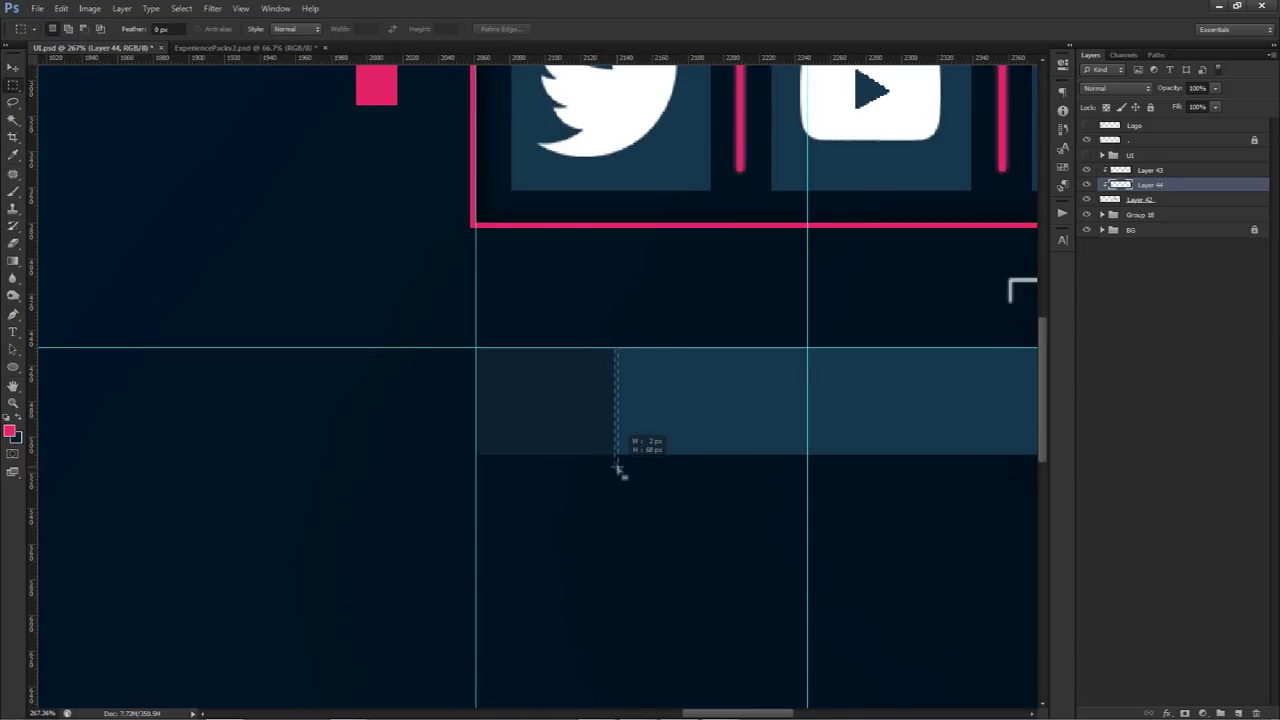
Fill the narrow strip with white #ffffff, sampled from the bird icon, and deselect it.
{"action": "left_click", "coordinate": [13, 430]}
{"action": "left_click", "coordinate": [617, 129]}
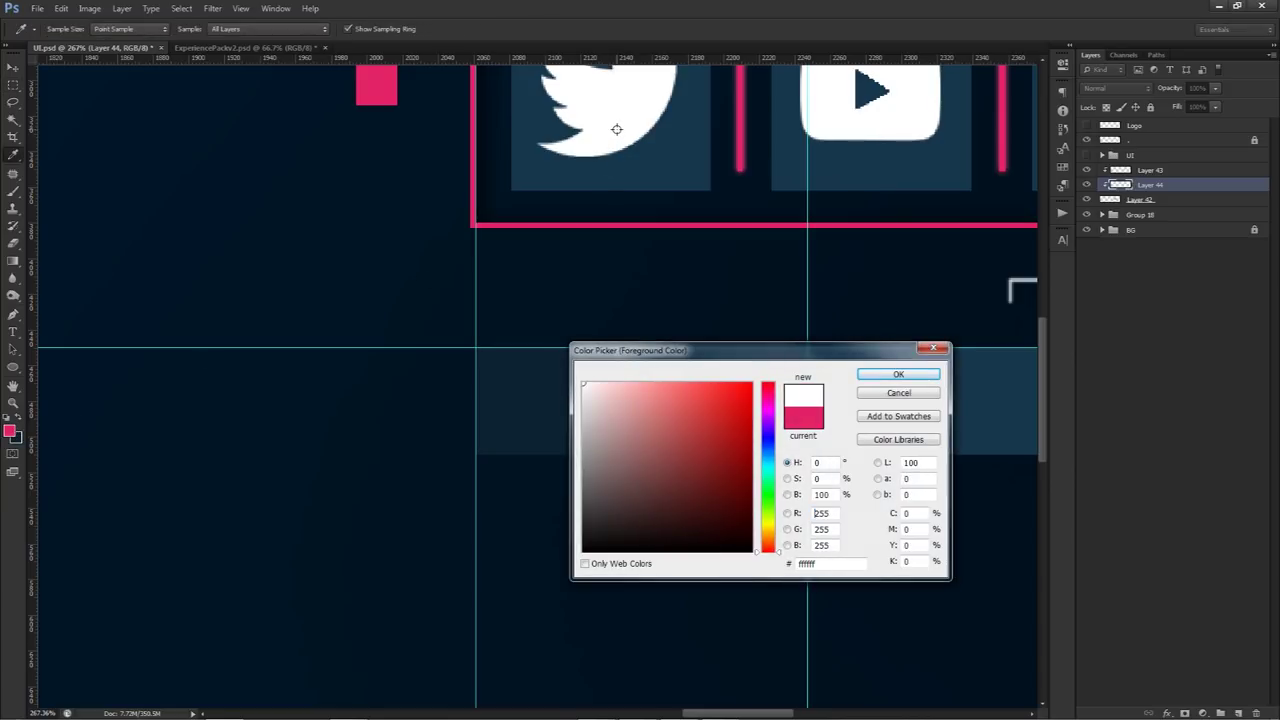
{"action": "key", "text": "Return"}
{"action": "key", "text": "alt+BackSpace"}
{"action": "key", "text": "ctrl+d"}
{"action": "key", "text": "v"}
{"action": "scroll", "coordinate": [660, 403], "scroll_direction": "up", "scroll_amount": 3}
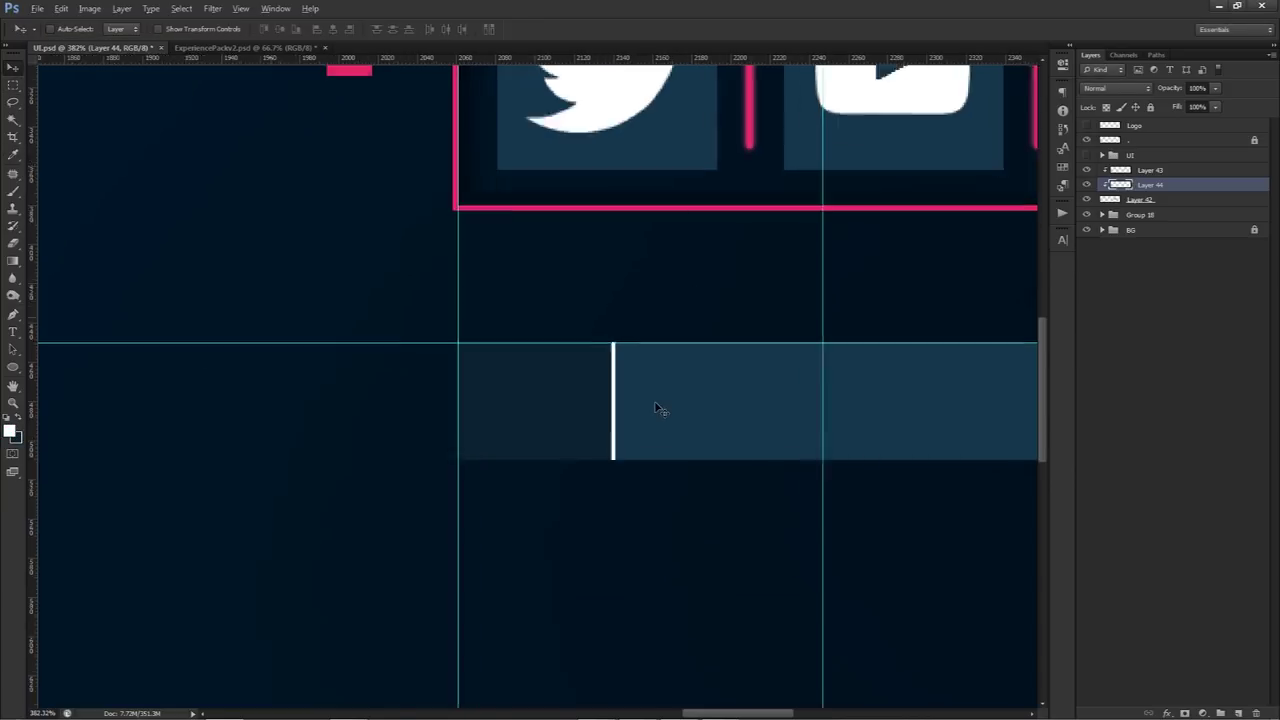
{"action": "scroll", "coordinate": [695, 378], "scroll_direction": "down", "scroll_amount": 1}
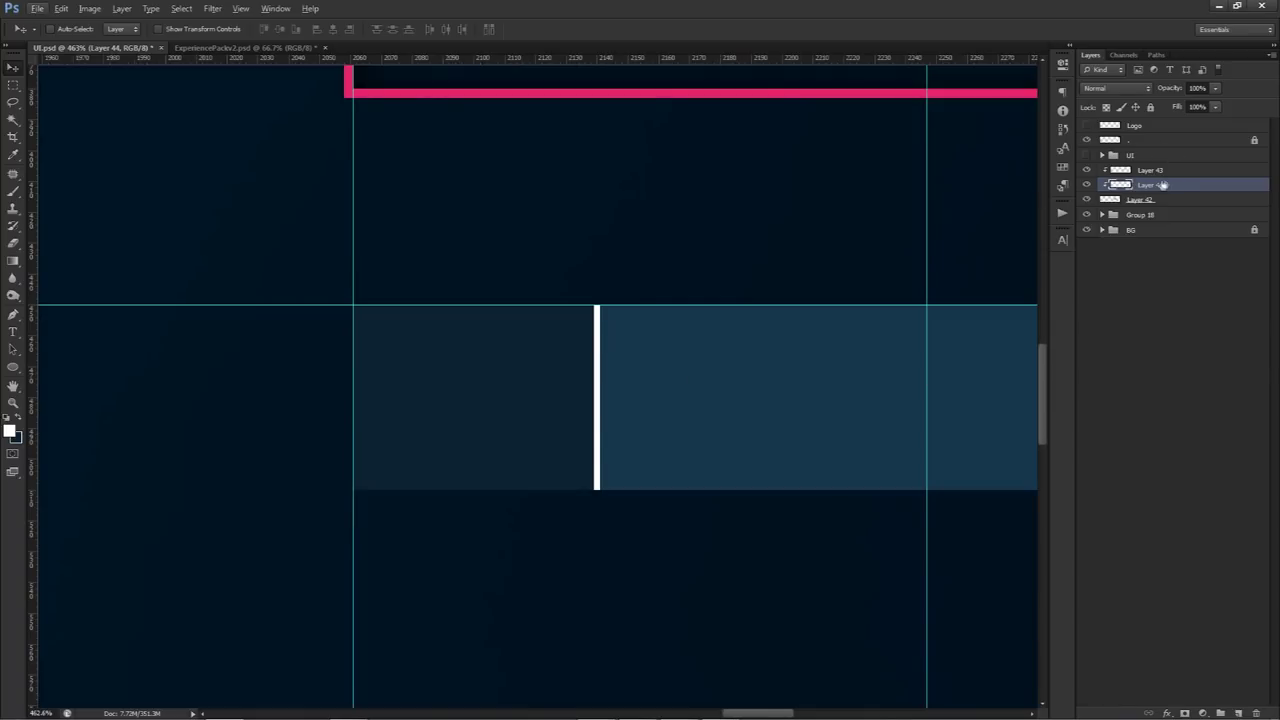
Duplicate the white line 1 px to the right and turn the copy black with a Hue/Saturation Lightness of -100.
{"action": "left_click", "coordinate": [1087, 185]}
{"action": "left_click", "coordinate": [1087, 185]}
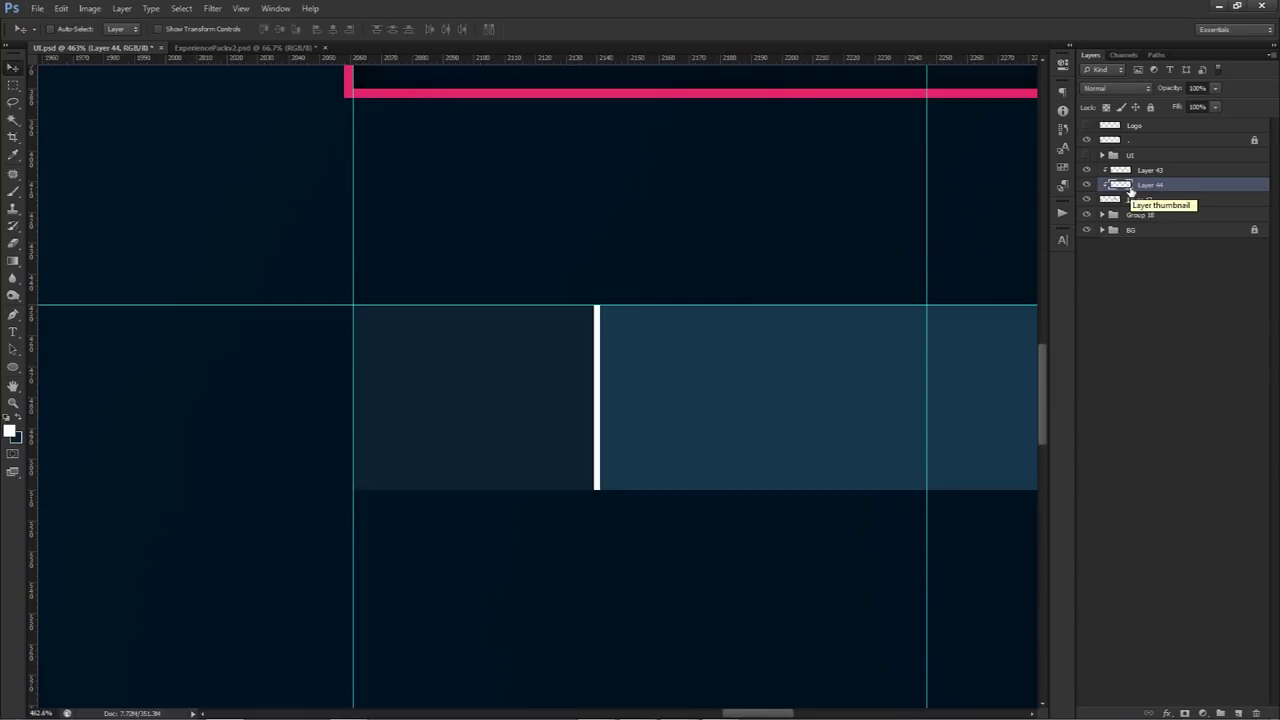
{"action": "key", "text": "alt+Right"}
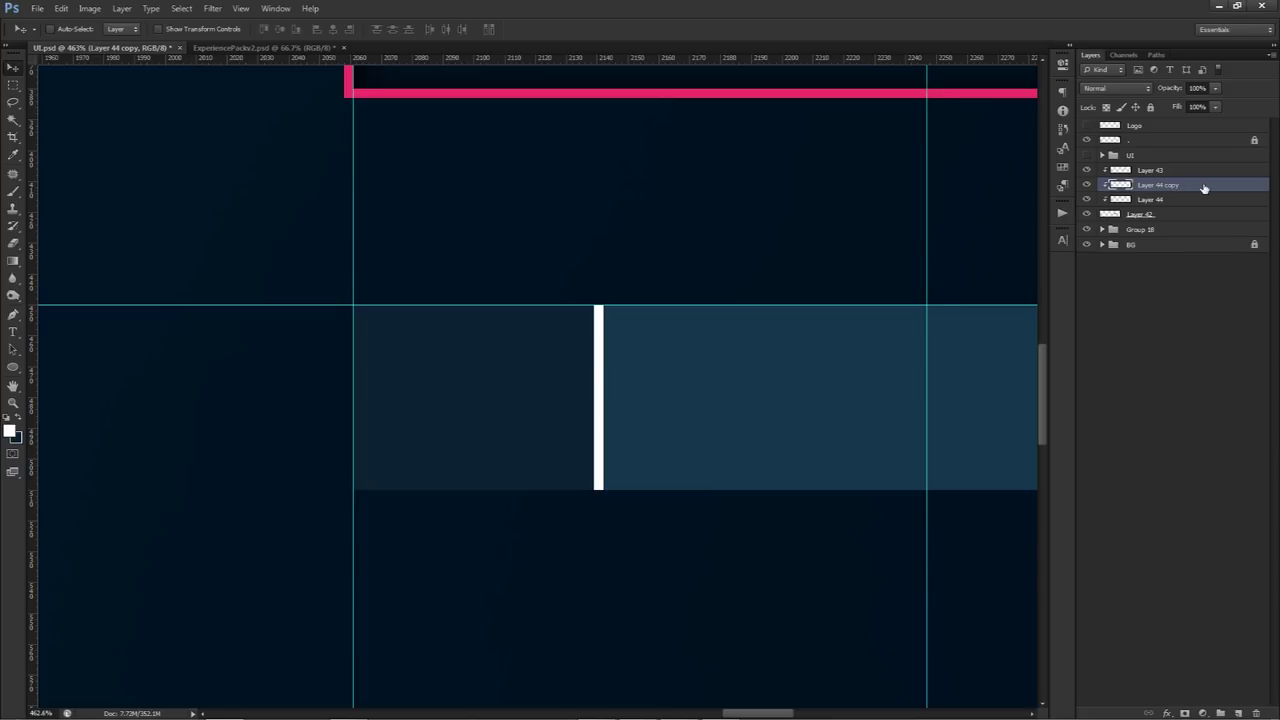
{"action": "key", "text": "ctrl+u"}
{"action": "left_click", "coordinate": [921, 492]}
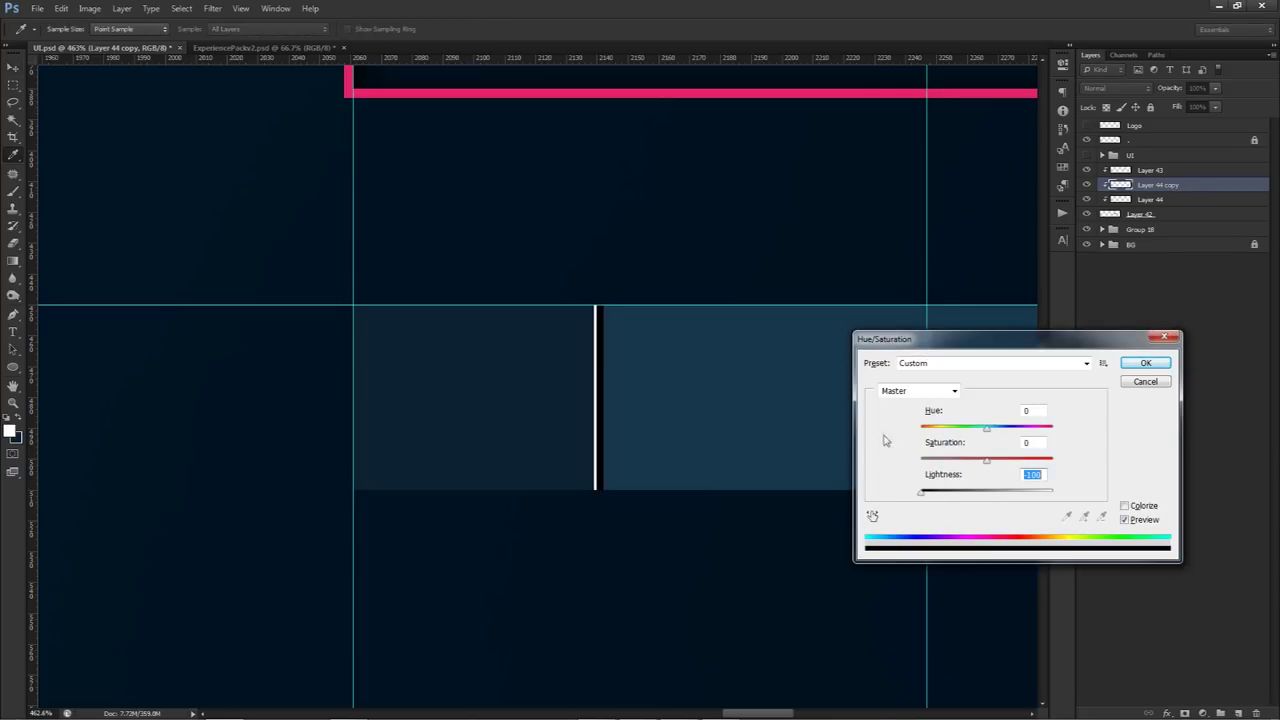
{"action": "left_click", "coordinate": [1146, 363]}
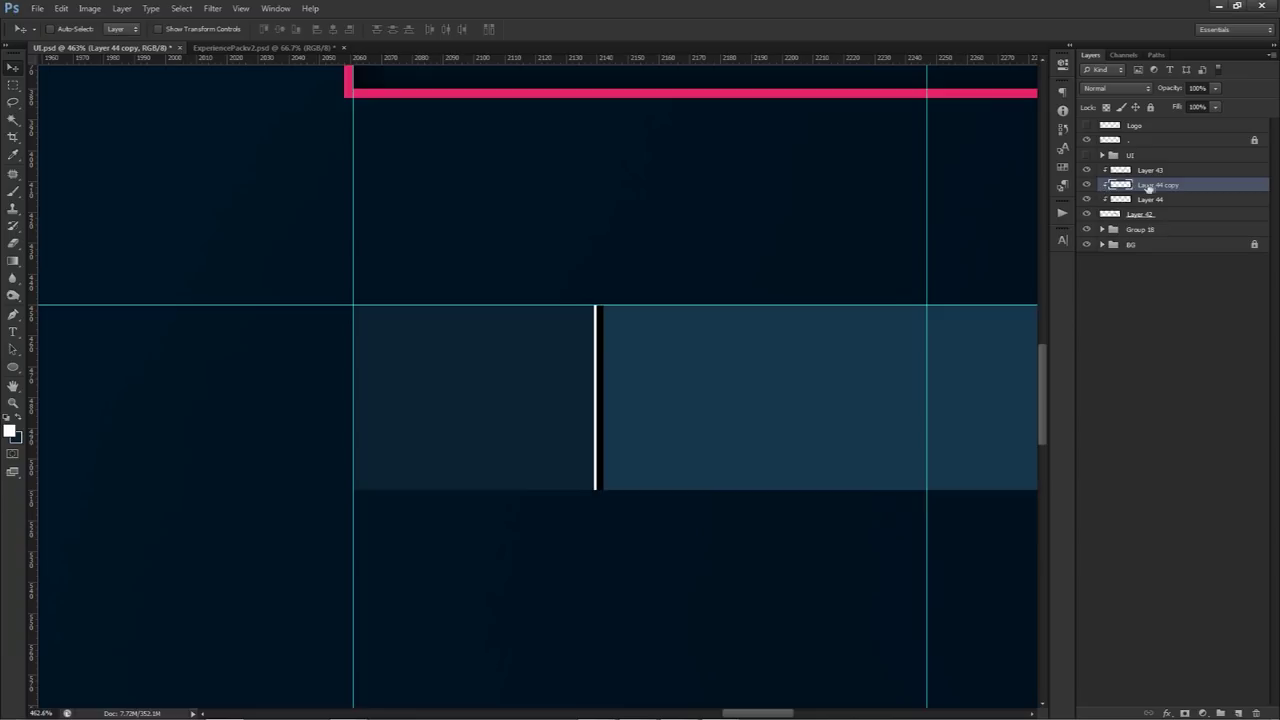
Place the black line copy beneath the white line's layer and set it to Overlay blending at 48% opacity.
{"action": "left_click_drag", "start_coordinate": [1156, 186], "coordinate": [1152, 210]}
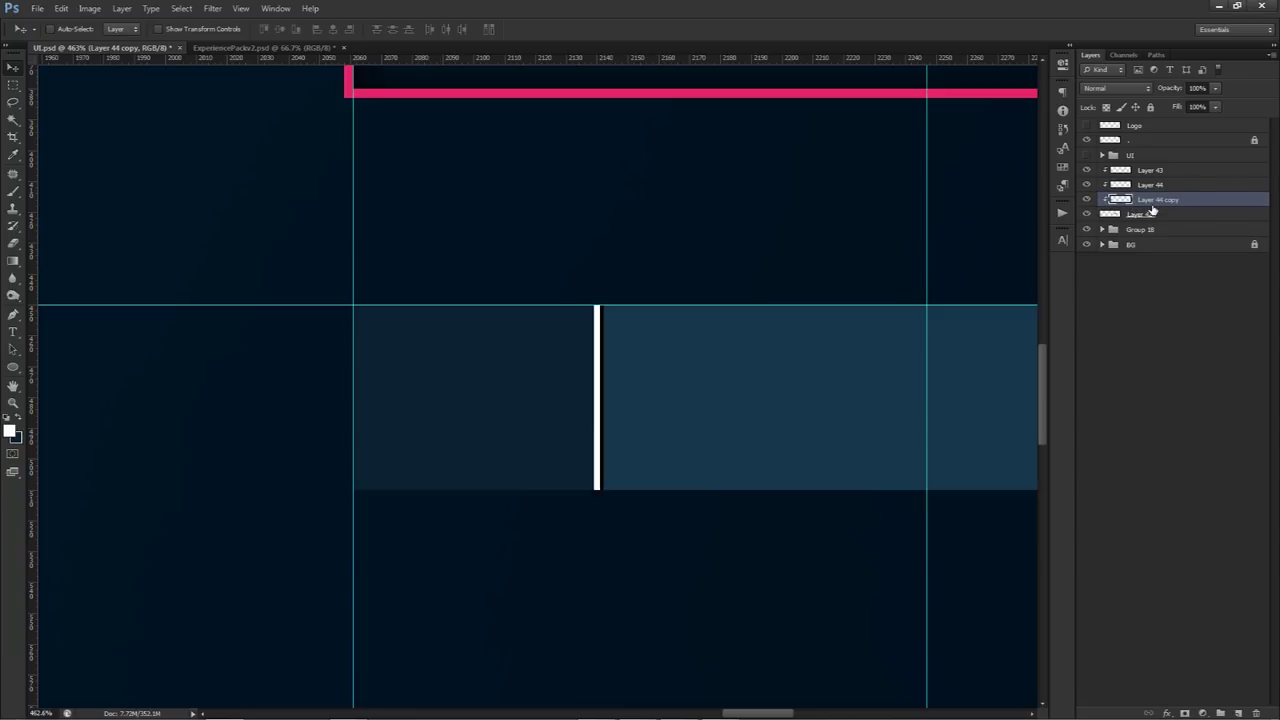
{"action": "left_click", "coordinate": [1115, 88]}
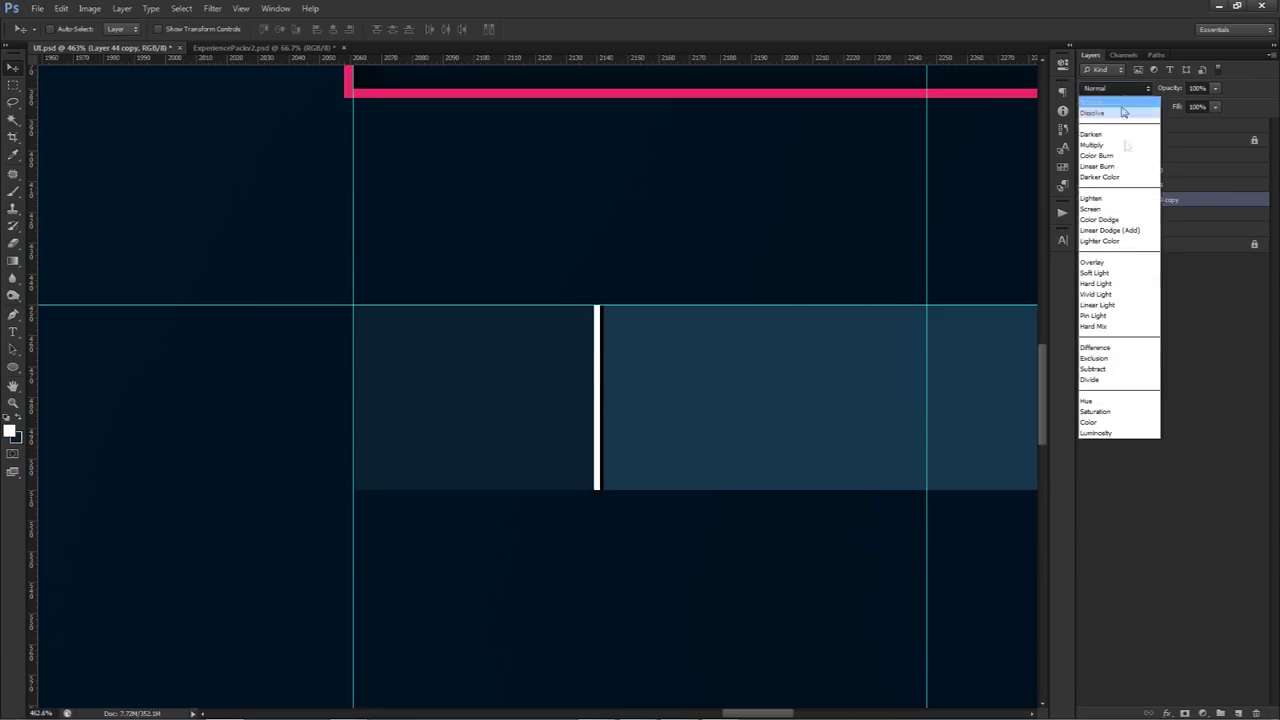
{"action": "left_click", "coordinate": [1103, 264]}
{"action": "left_click", "coordinate": [1213, 91]}
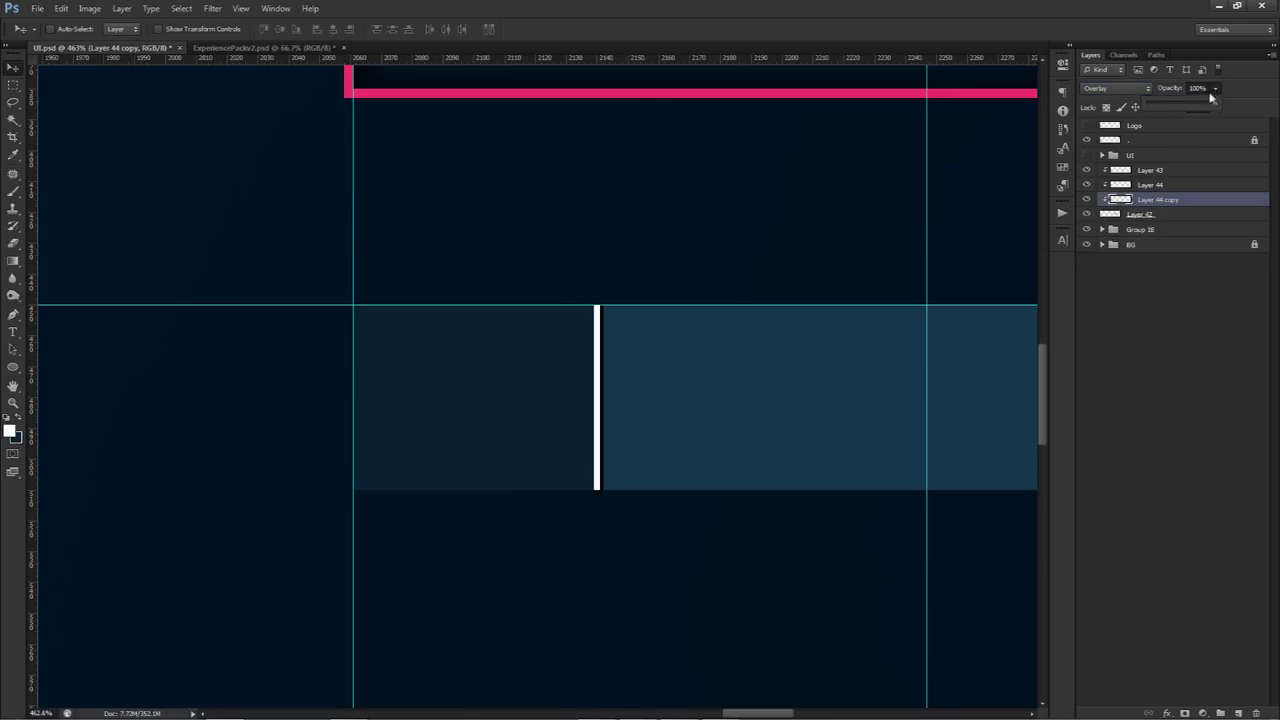
{"action": "left_click_drag", "start_coordinate": [1180, 110], "coordinate": [1176, 108]}
{"action": "left_click", "coordinate": [647, 342]}
{"action": "scroll", "coordinate": [637, 342], "scroll_direction": "down", "scroll_amount": 10}
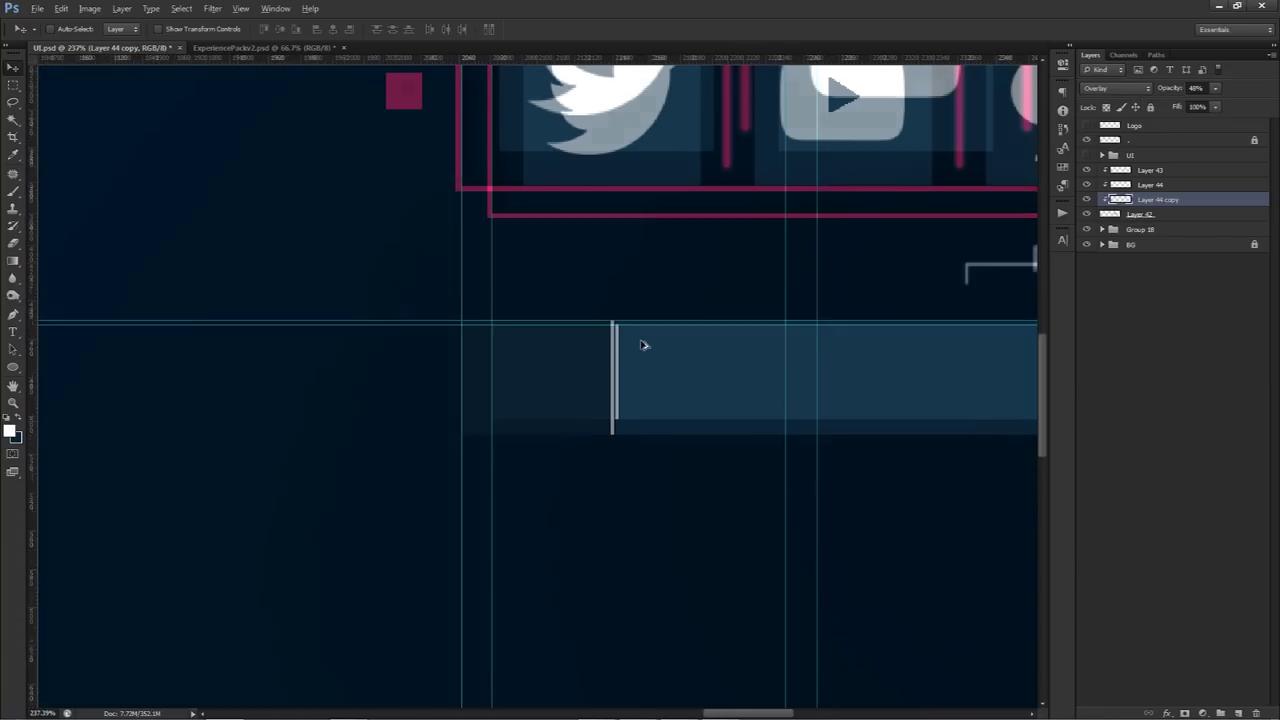
{"action": "scroll", "coordinate": [777, 360], "scroll_direction": "down", "scroll_amount": 5}
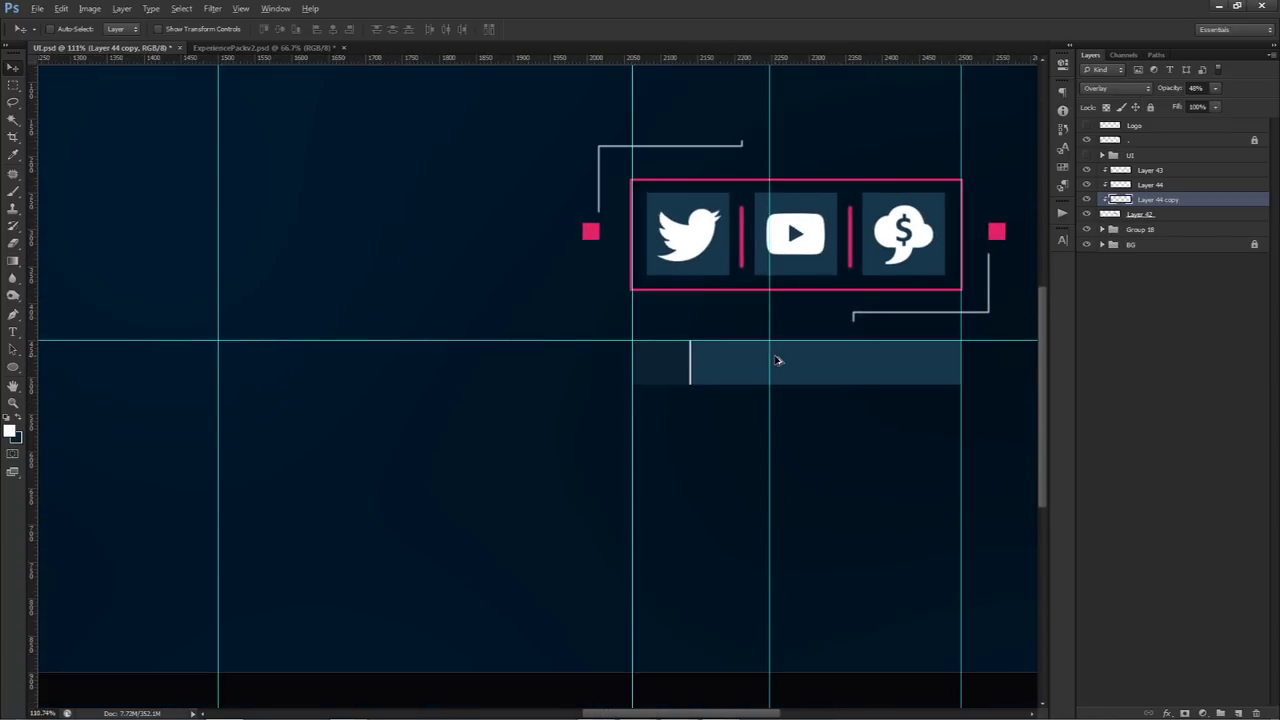
{"action": "scroll", "coordinate": [777, 360], "scroll_direction": "down", "scroll_amount": 4}
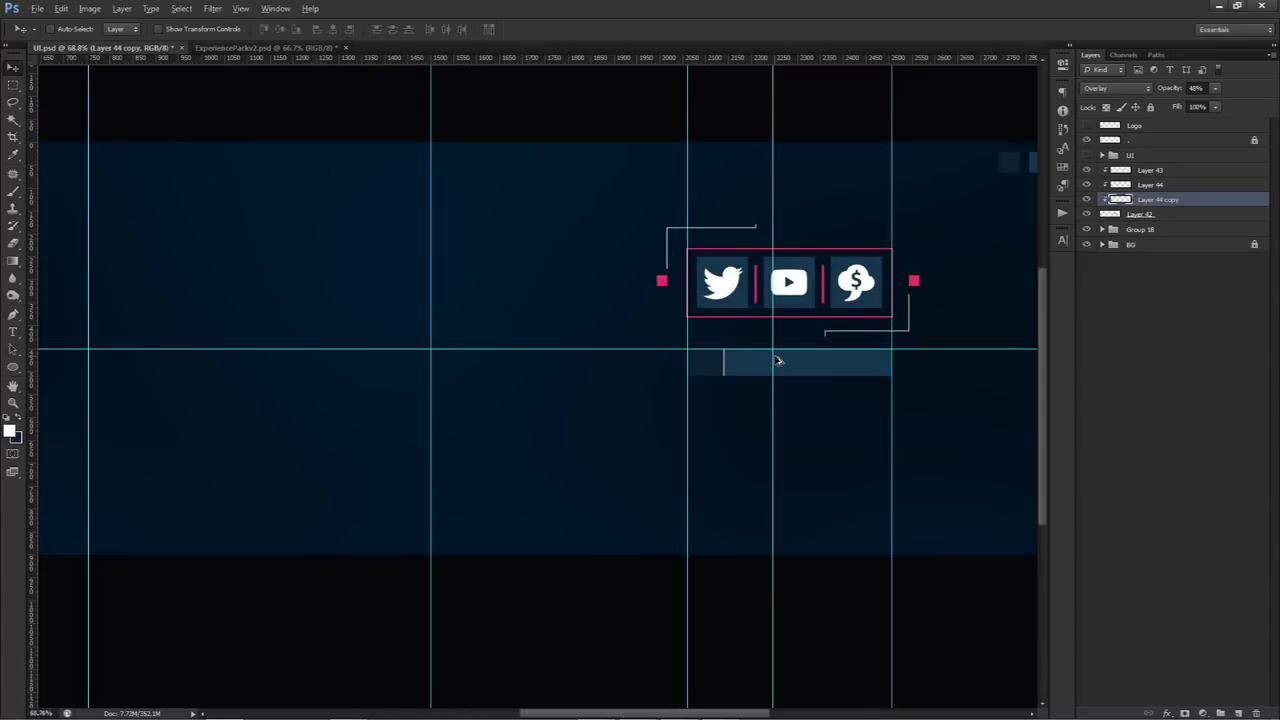
Identify the dark left section's layer by toggling visibility, and rename it "bLACK FIRST SQUARE".
{"action": "scroll", "coordinate": [730, 368], "scroll_direction": "up", "scroll_amount": 6}
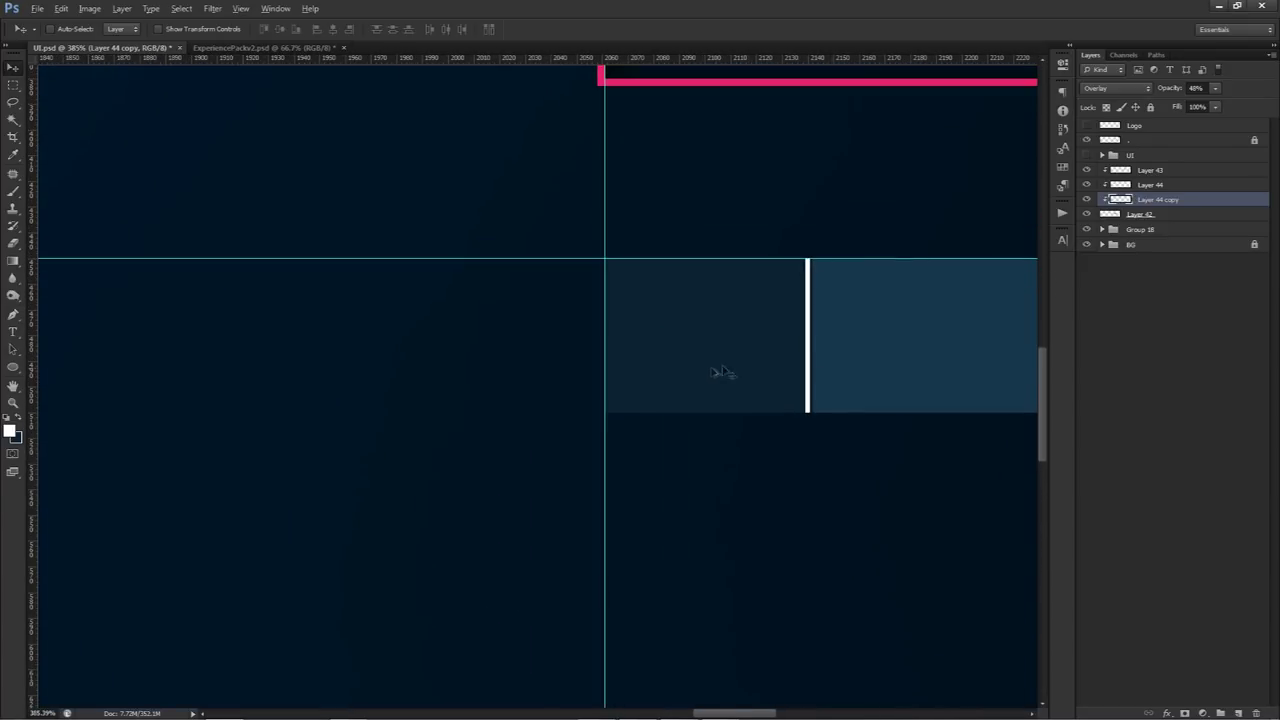
{"action": "left_click", "coordinate": [1087, 172]}
{"action": "left_click", "coordinate": [1087, 172]}
{"action": "left_click", "coordinate": [1087, 185]}
{"action": "left_click", "coordinate": [1087, 185]}
{"action": "left_click", "coordinate": [1087, 172]}
{"action": "left_click", "coordinate": [1087, 172]}
{"action": "left_click", "coordinate": [1087, 170]}
{"action": "left_click", "coordinate": [1087, 170]}
{"action": "double_click", "coordinate": [1150, 170]}
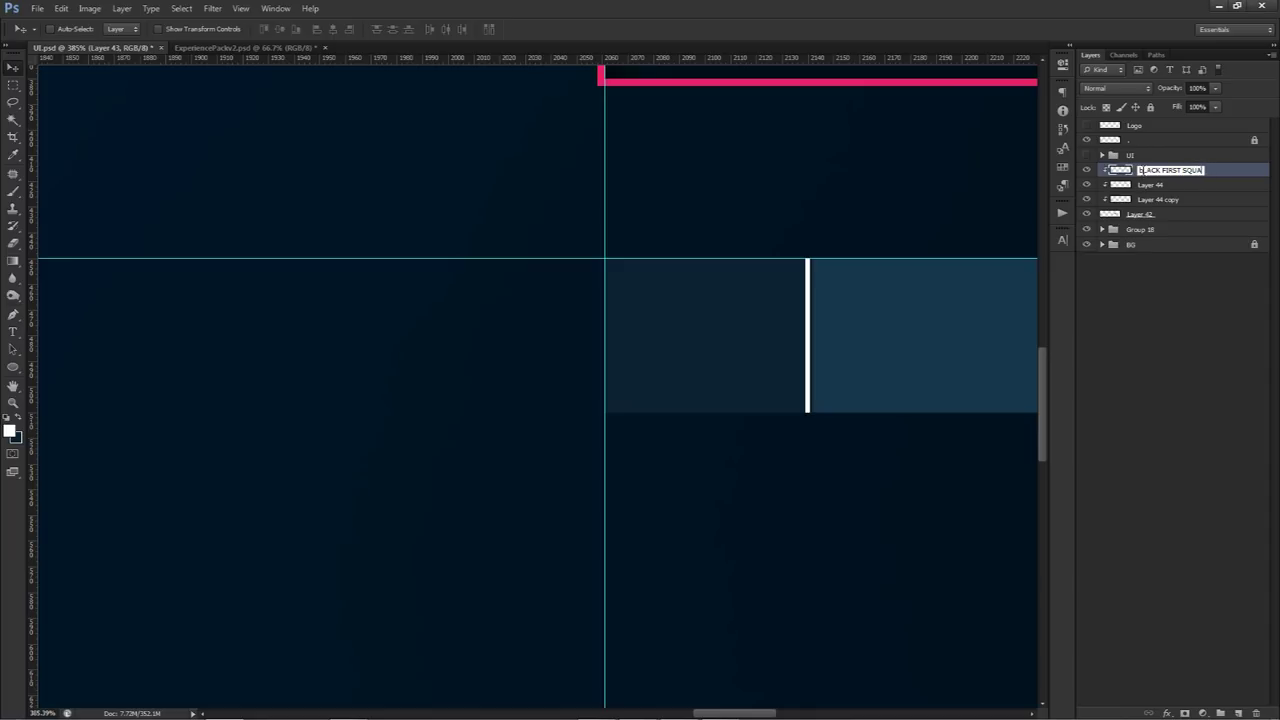
{"action": "key", "text": "Return"}
Rename the white line's layer "White" and the black overlay line's layer "black/over".
{"action": "left_click", "coordinate": [1087, 186]}
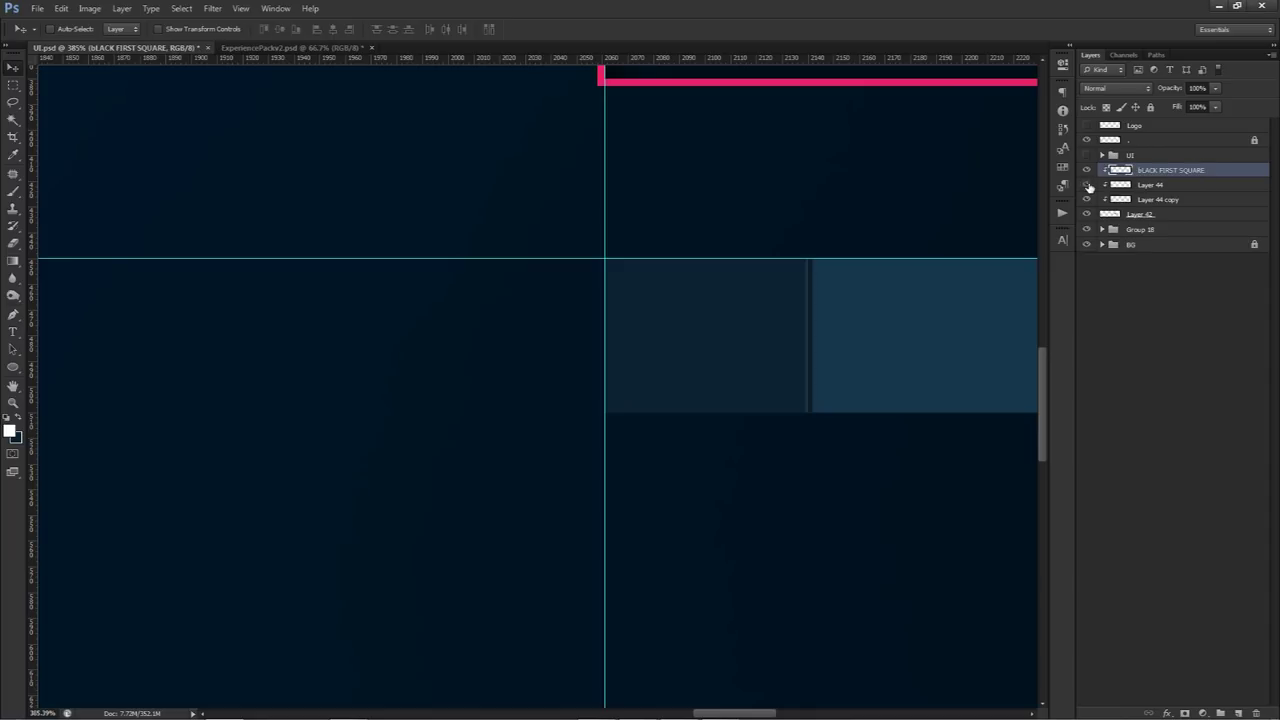
{"action": "left_click", "coordinate": [1087, 186]}
{"action": "left_click", "coordinate": [1132, 187]}
{"action": "double_click", "coordinate": [1145, 185]}
{"action": "type", "text": "white"}
{"action": "key", "text": "Return"}
{"action": "double_click", "coordinate": [1158, 200]}
{"action": "type", "text": "bla"}
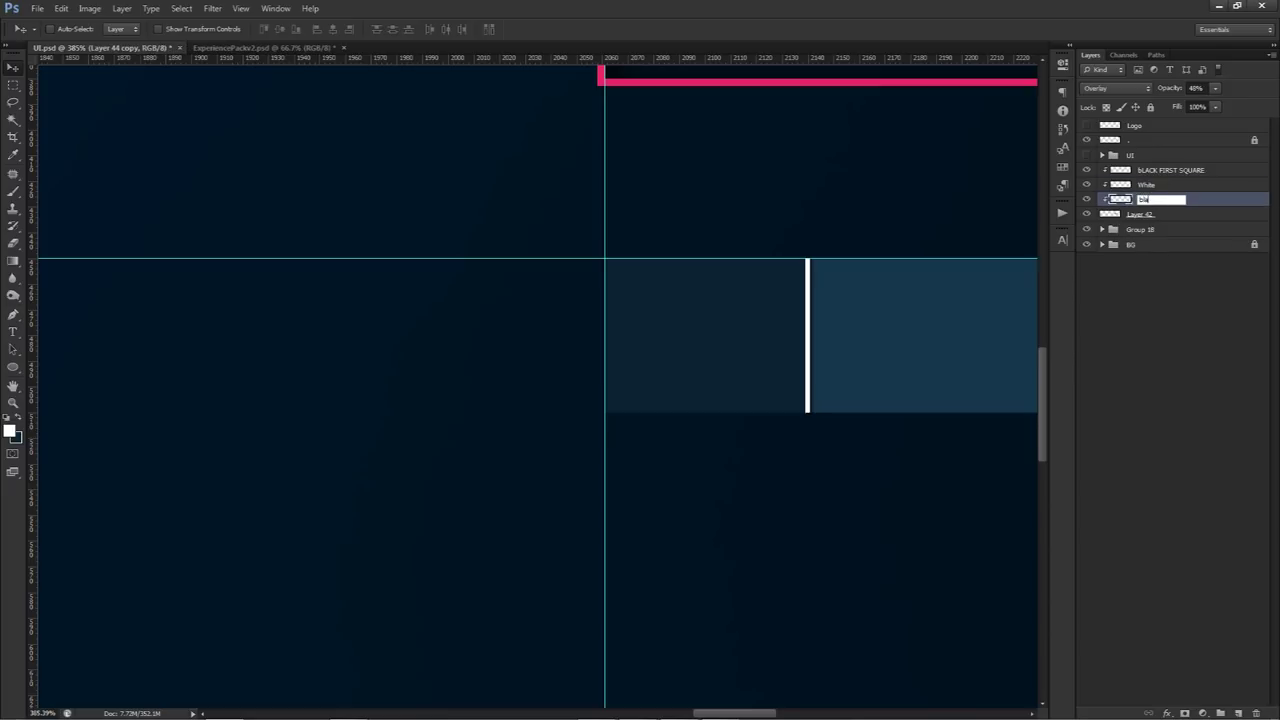
{"action": "type", "text": "ck over"}
{"action": "key", "text": "Return"}
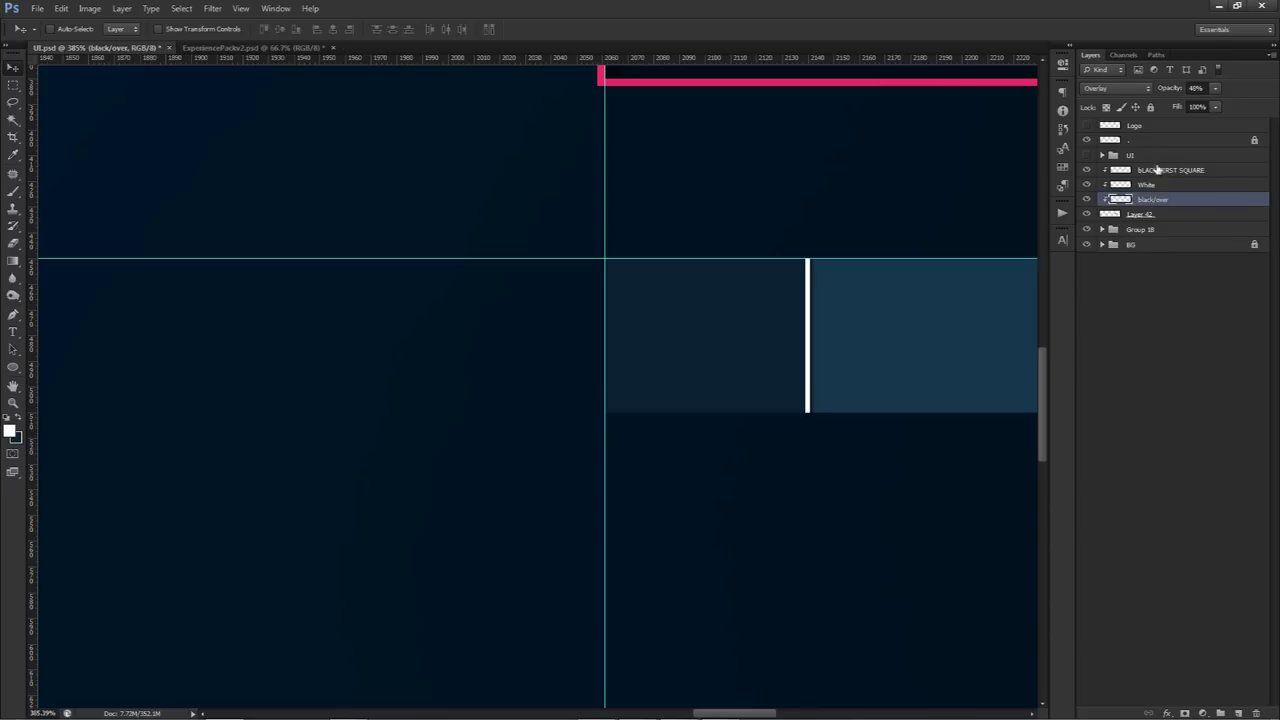
Add an Inner Shadow to the dark square layer with global light off, the angle coming from the left, and adjusted distance and size.
{"action": "left_click", "coordinate": [1157, 170]}
{"action": "double_click", "coordinate": [1228, 178]}
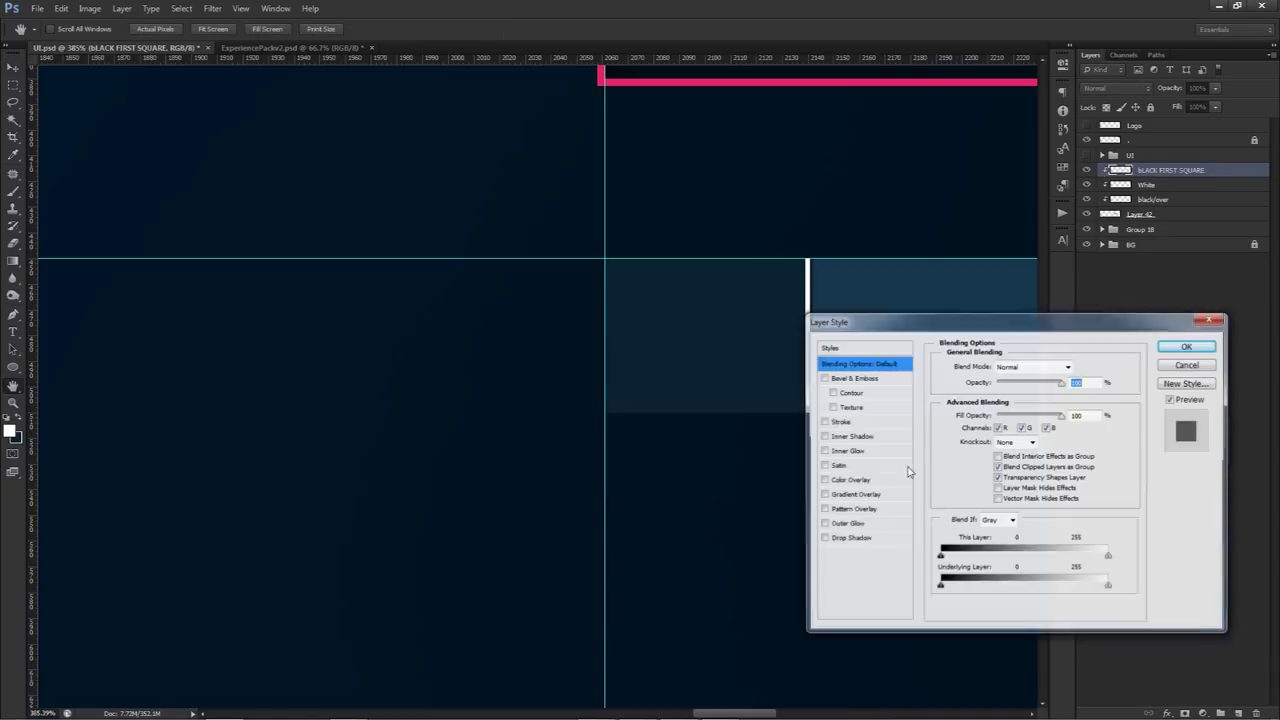
{"action": "left_click", "coordinate": [851, 437]}
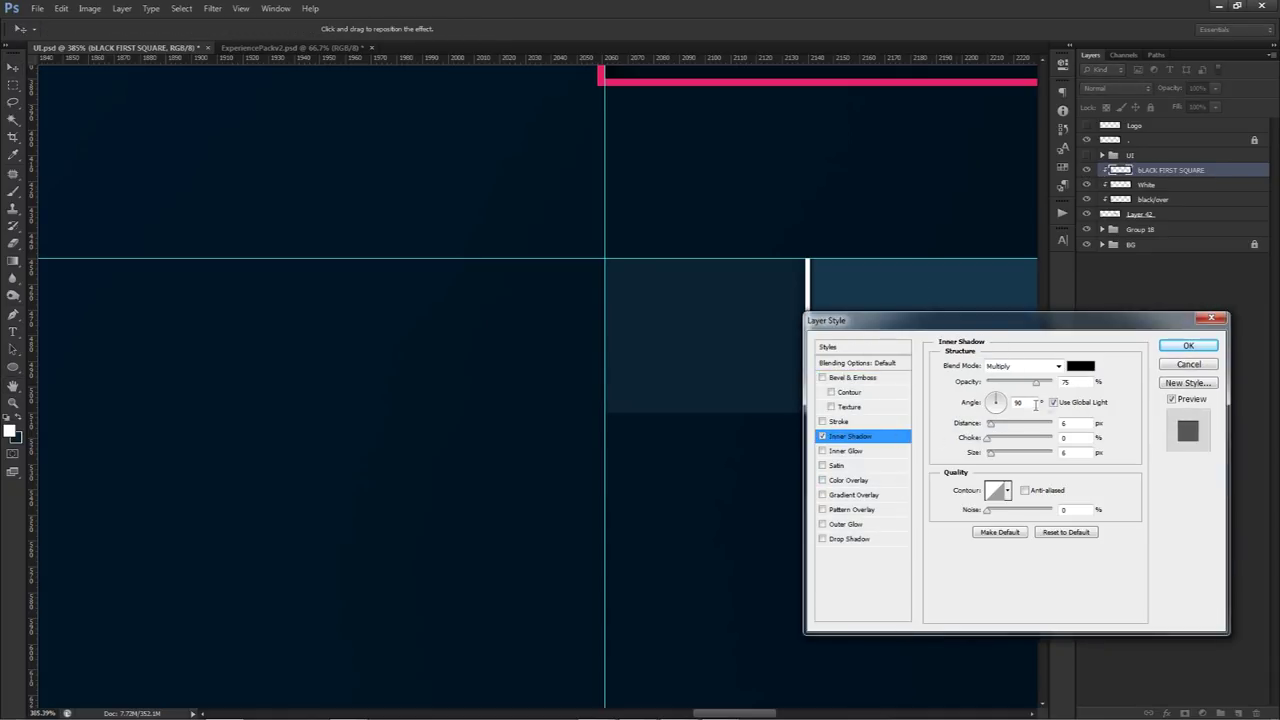
{"action": "left_click", "coordinate": [1053, 402]}
{"action": "left_click", "coordinate": [987, 403]}
{"action": "left_click_drag", "start_coordinate": [993, 455], "coordinate": [1000, 456]}
{"action": "left_click", "coordinate": [990, 425]}
{"action": "left_click", "coordinate": [993, 426]}
{"action": "left_click_drag", "start_coordinate": [998, 426], "coordinate": [994, 426]}
{"action": "left_click", "coordinate": [995, 456]}
{"action": "left_click", "coordinate": [1188, 345]}
Hide the guides and check the bar beneath the social icons at different magnifications.
{"action": "key", "text": "ctrl+semicolon"}
{"action": "scroll", "coordinate": [835, 360], "scroll_direction": "down", "scroll_amount": 10}
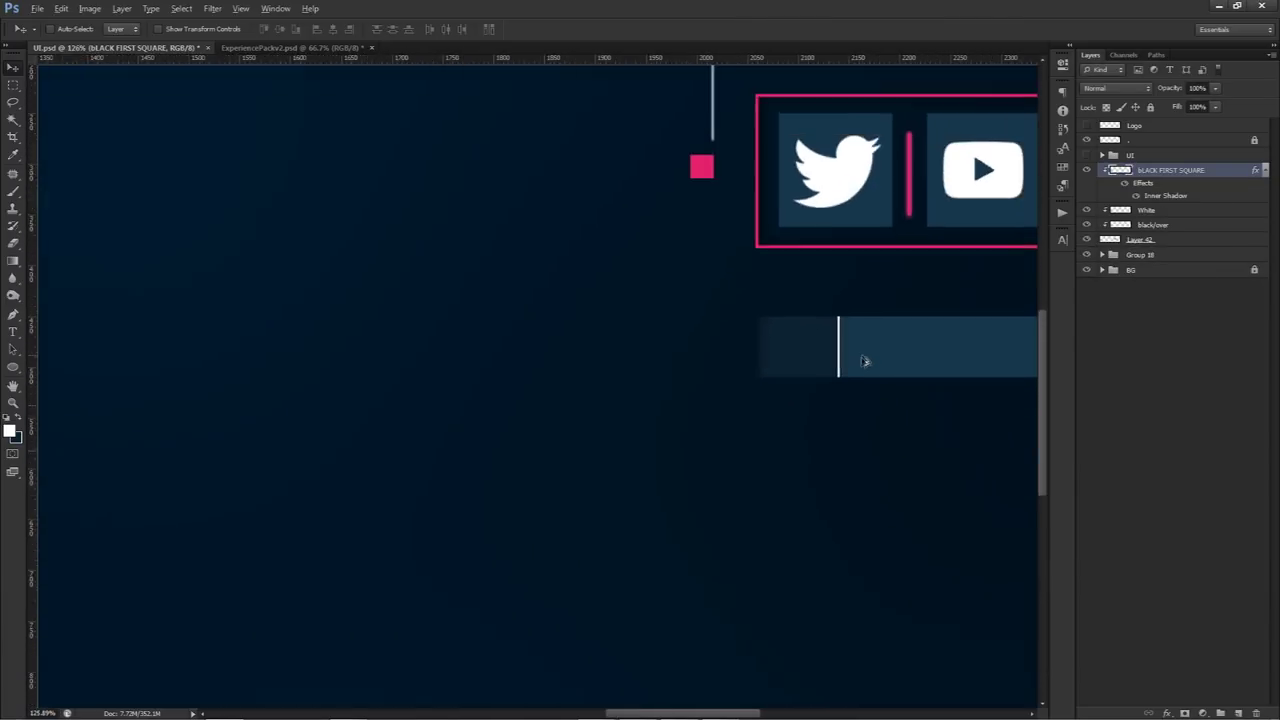
{"action": "scroll", "coordinate": [846, 363], "scroll_direction": "down", "scroll_amount": 3}
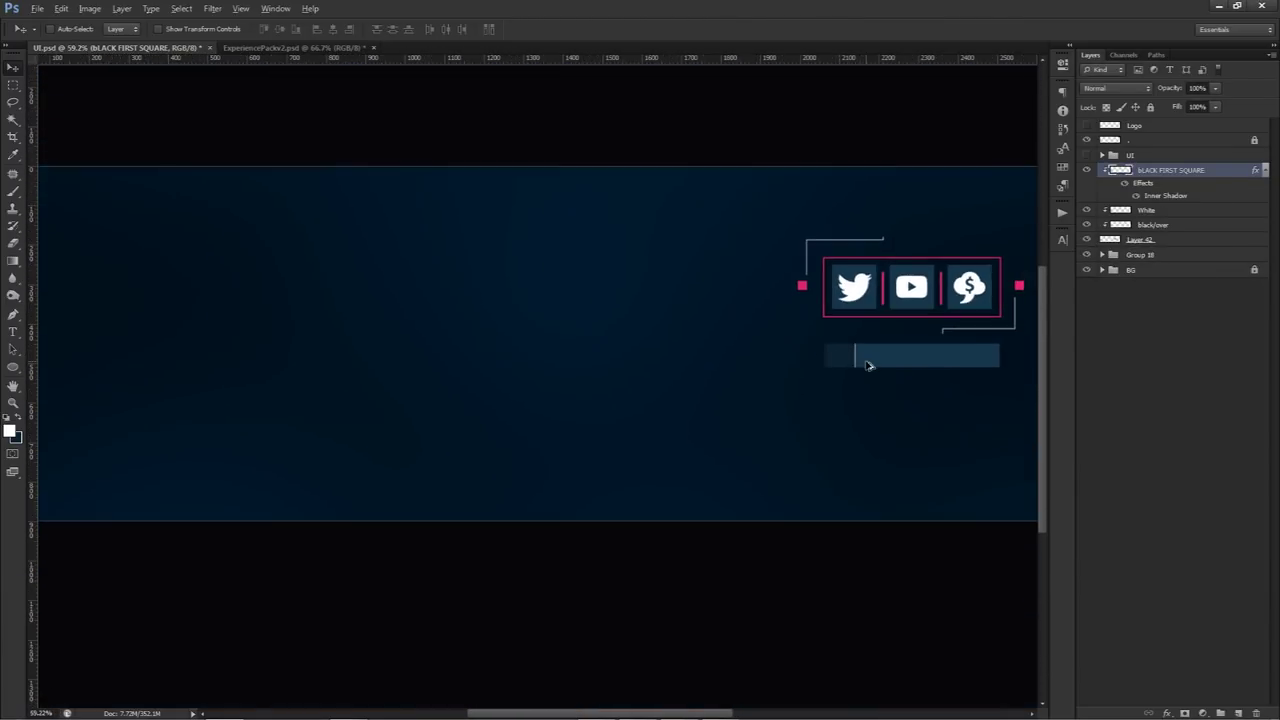
{"action": "scroll", "coordinate": [765, 370], "scroll_direction": "up", "scroll_amount": 3}
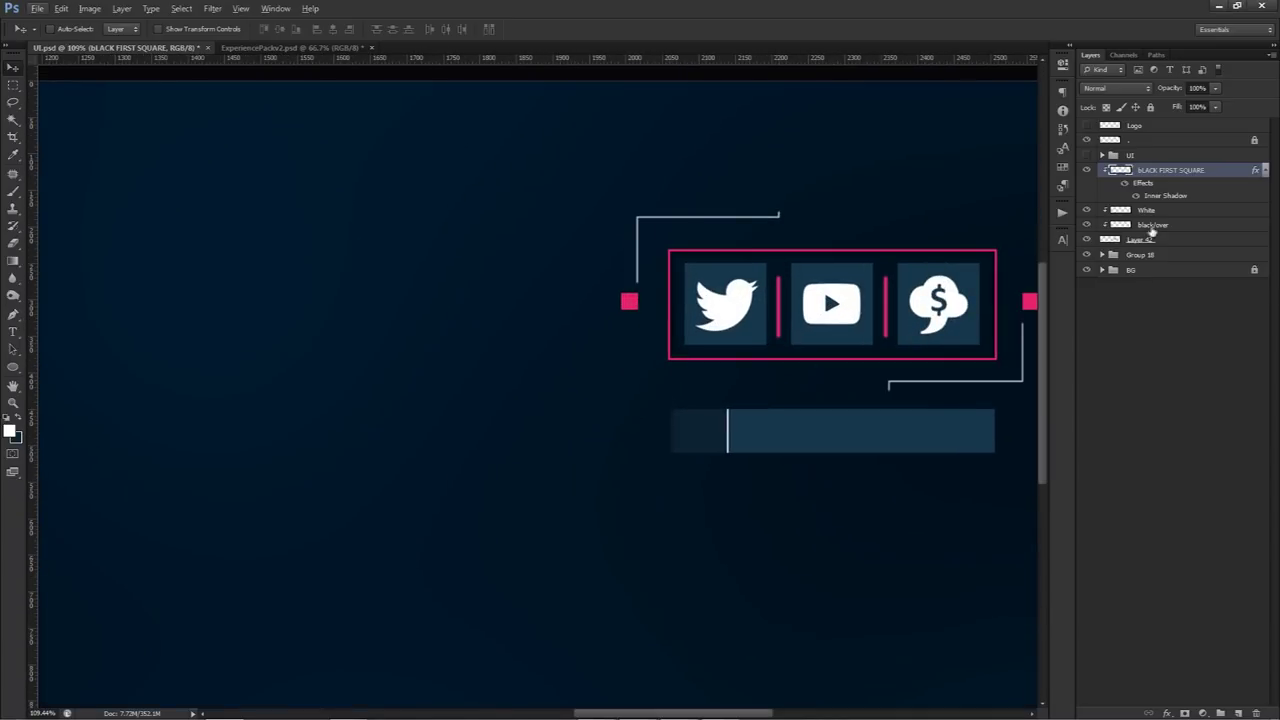
Group the bar's layers and duplicate the group twice straight below to make three evenly spaced bars within the guides.
{"action": "left_click", "coordinate": [1156, 242], "text": "shift"}
{"action": "key", "text": "ctrl+g"}
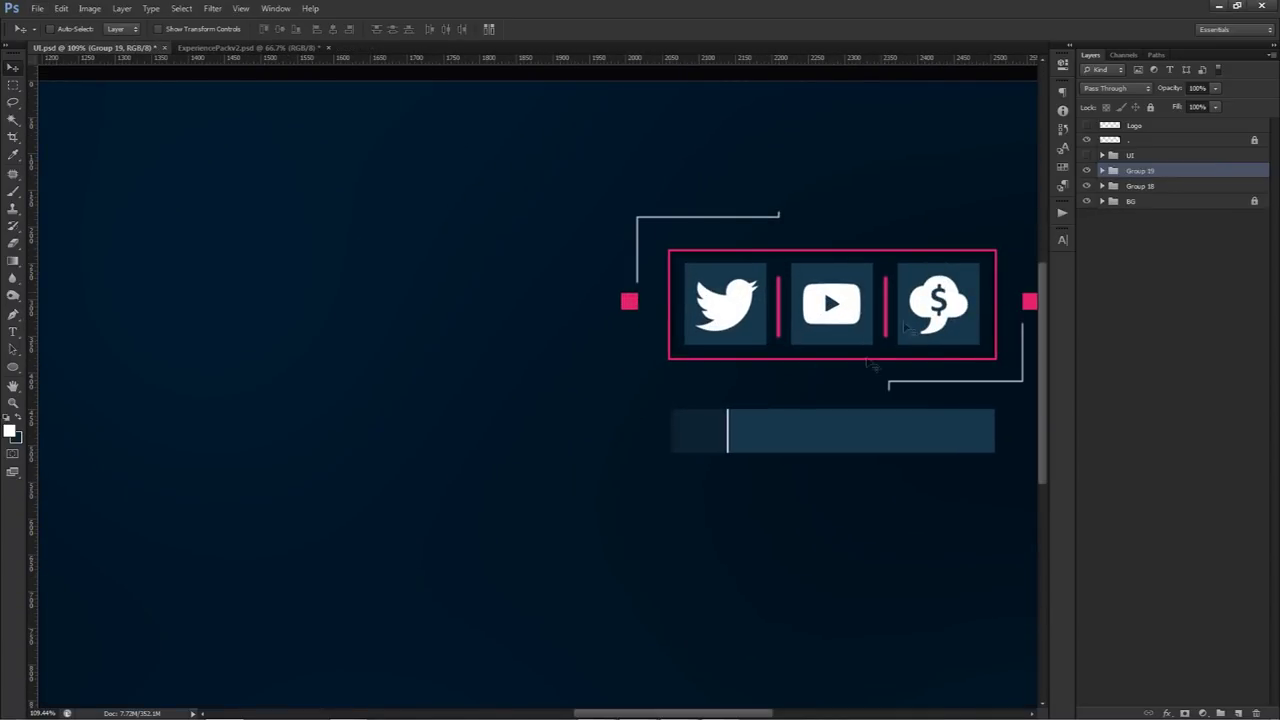
{"action": "key", "text": "ctrl+semicolon"}
{"action": "left_click_drag", "start_coordinate": [866, 397], "coordinate": [870, 459]}
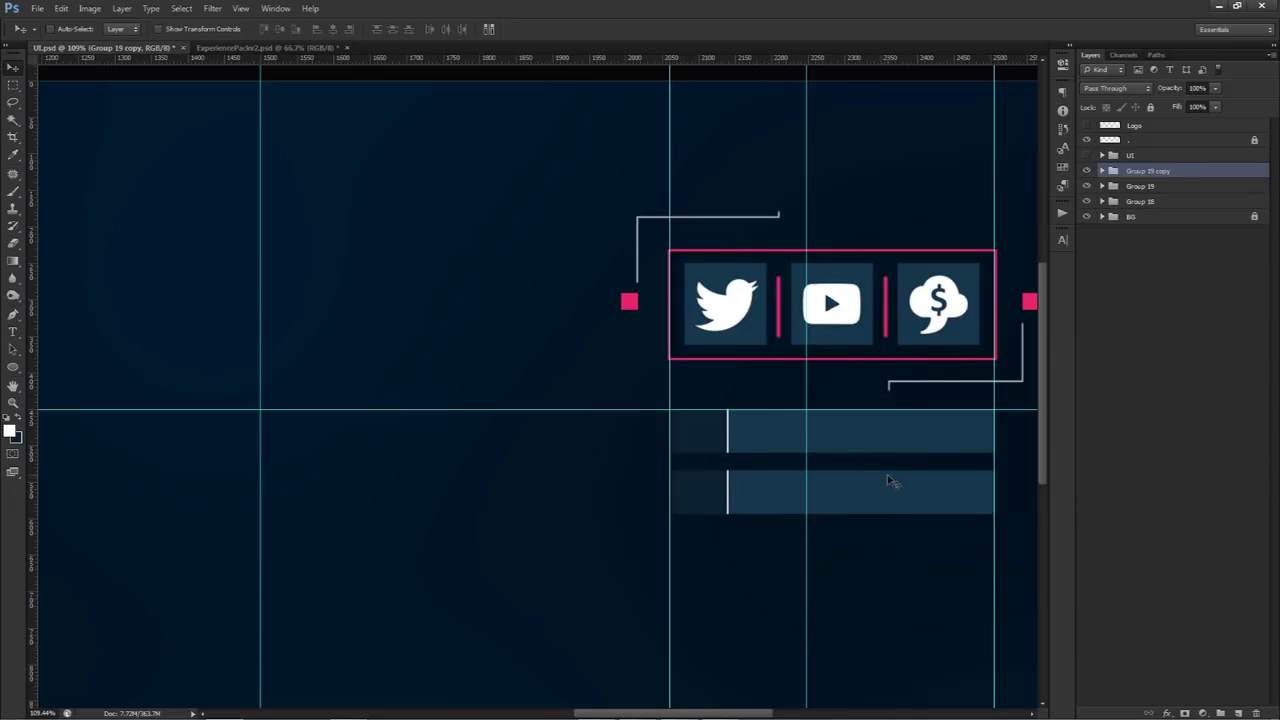
{"action": "key", "text": "ctrl+z"}
{"action": "left_click_drag", "start_coordinate": [900, 454], "coordinate": [917, 558]}
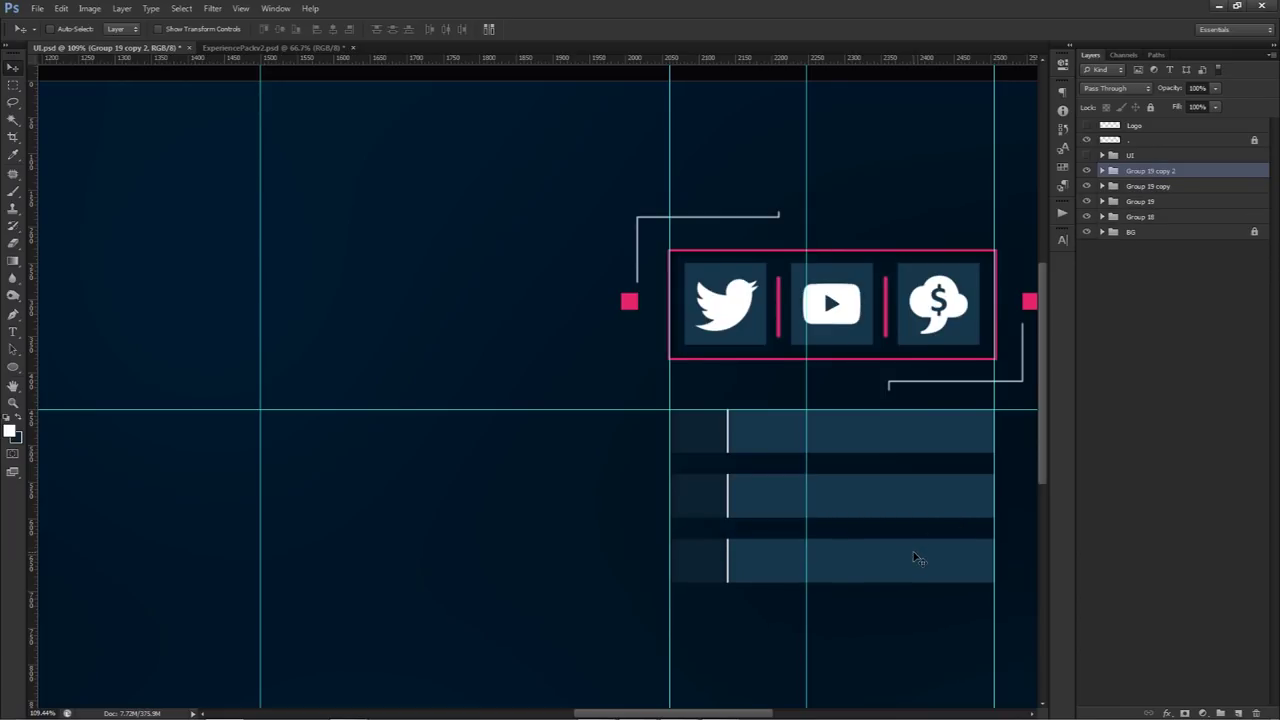
{"action": "scroll", "coordinate": [914, 555], "scroll_direction": "down", "scroll_amount": 2}
{"action": "left_click_drag", "start_coordinate": [916, 556], "coordinate": [831, 433]}
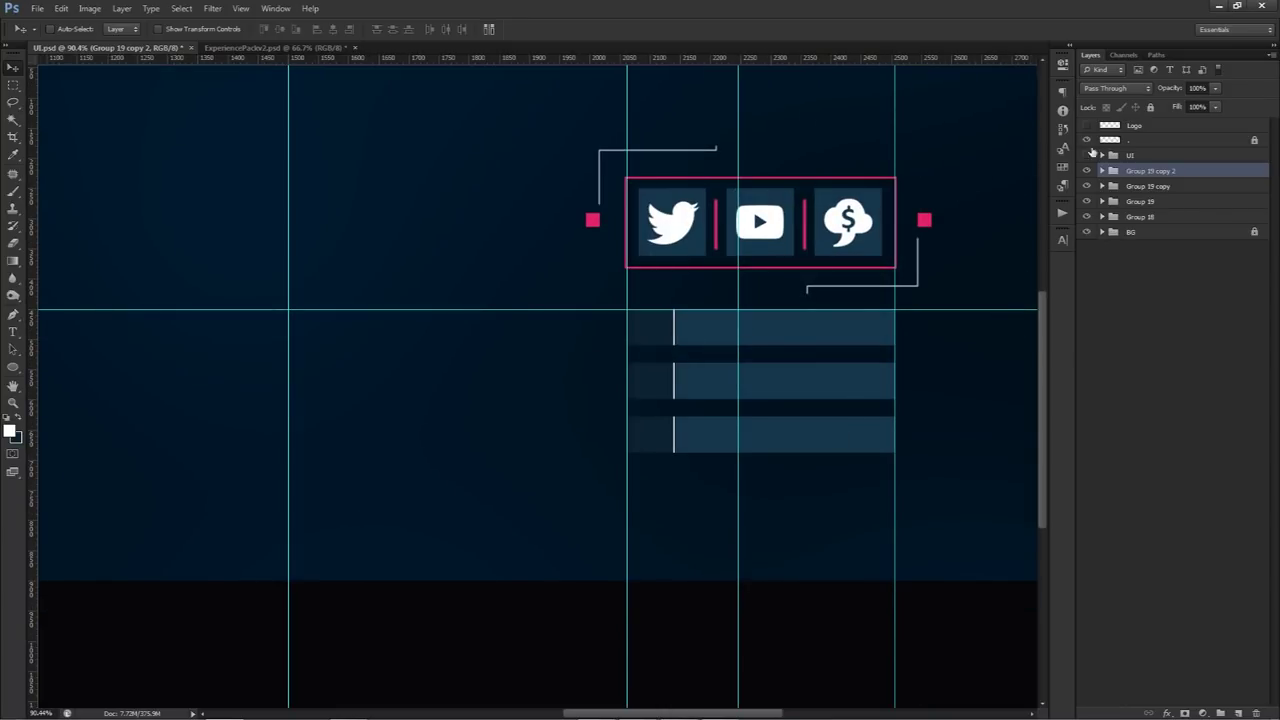
Copy the coloured Twitter, YouTube and Sellfy icon layers from ExperiencePackv2.psd into UI.psd.
{"action": "left_click", "coordinate": [291, 48]}
{"action": "left_click_drag", "start_coordinate": [397, 189], "coordinate": [613, 278]}
{"action": "left_click_drag", "start_coordinate": [688, 386], "coordinate": [457, 326]}
Move the blue Twitter icon onto the first bar's dark section and scale it down to fit inside.
{"action": "left_click", "coordinate": [1135, 171]}
{"action": "left_click_drag", "start_coordinate": [589, 343], "coordinate": [693, 338]}
{"action": "key", "text": "ctrl+t"}
{"action": "key", "text": "Return"}
{"action": "key", "text": "Down"}
{"action": "key", "text": "Down"}
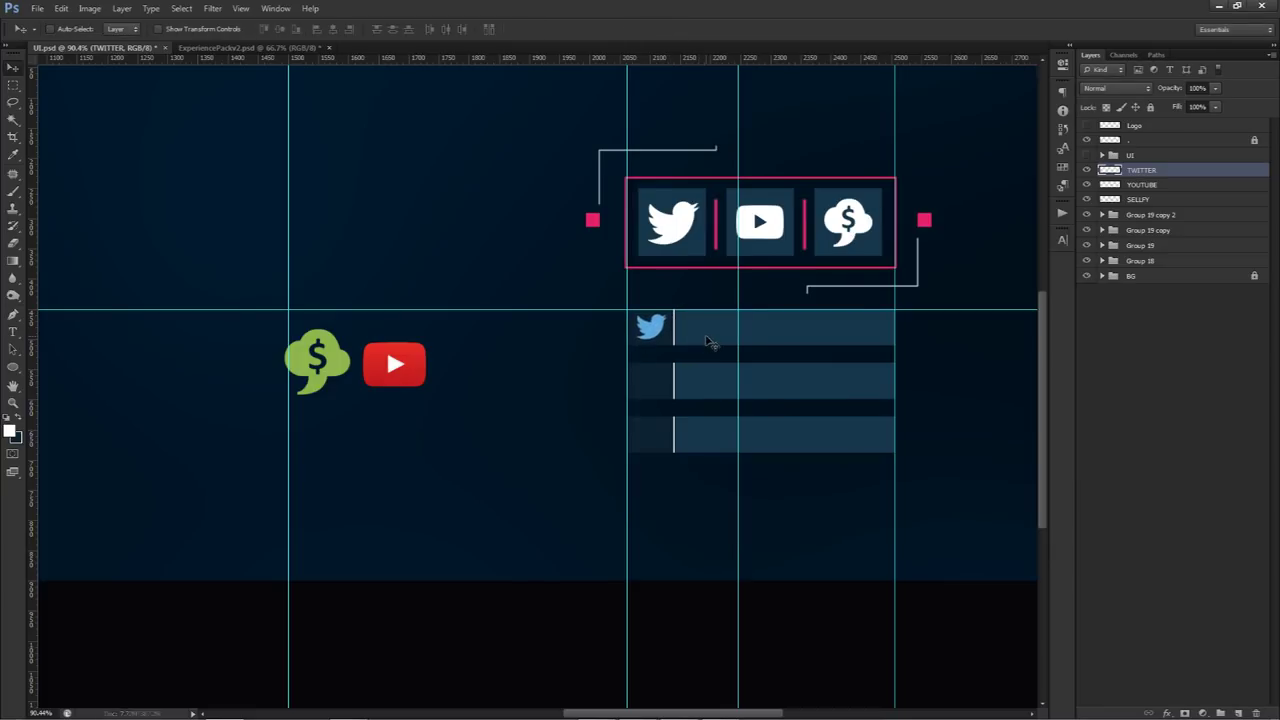
Place the red YouTube icon on the second bar's dark section, delete its white play triangle and scale it to fit.
{"action": "left_click", "coordinate": [1143, 185]}
{"action": "left_click_drag", "start_coordinate": [566, 318], "coordinate": [820, 334]}
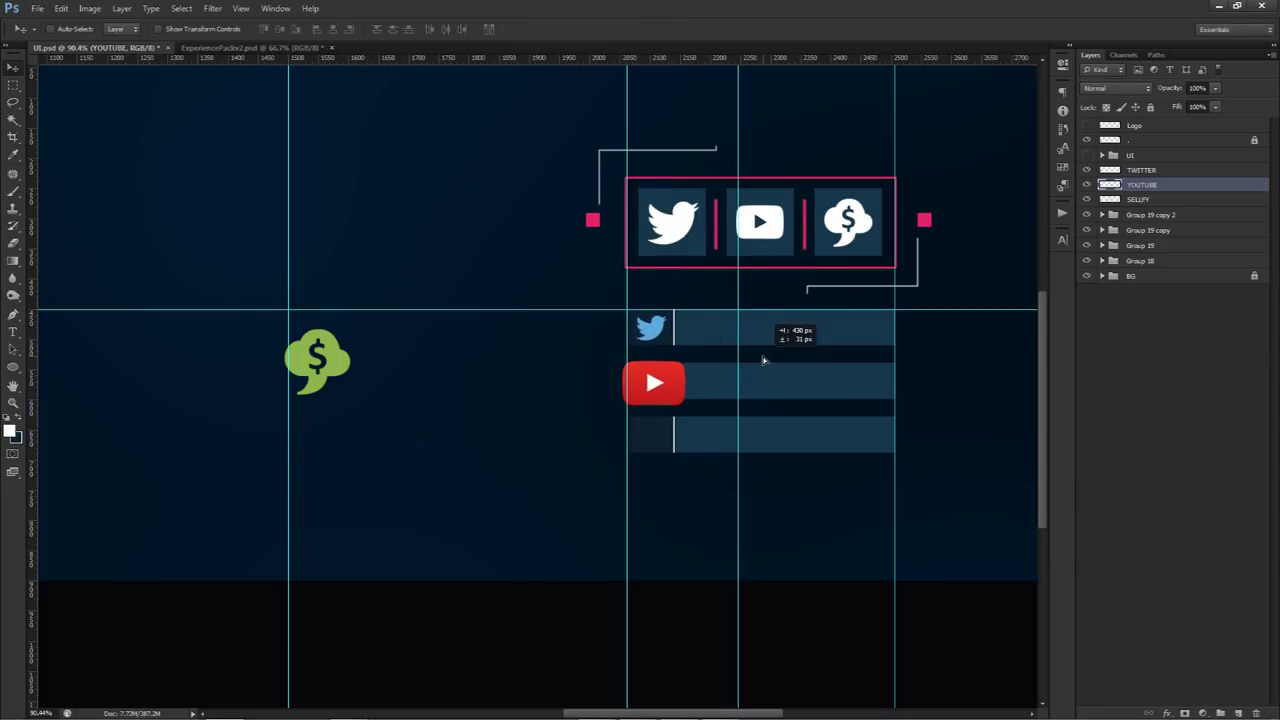
{"action": "key", "text": "w"}
{"action": "key", "text": "Delete"}
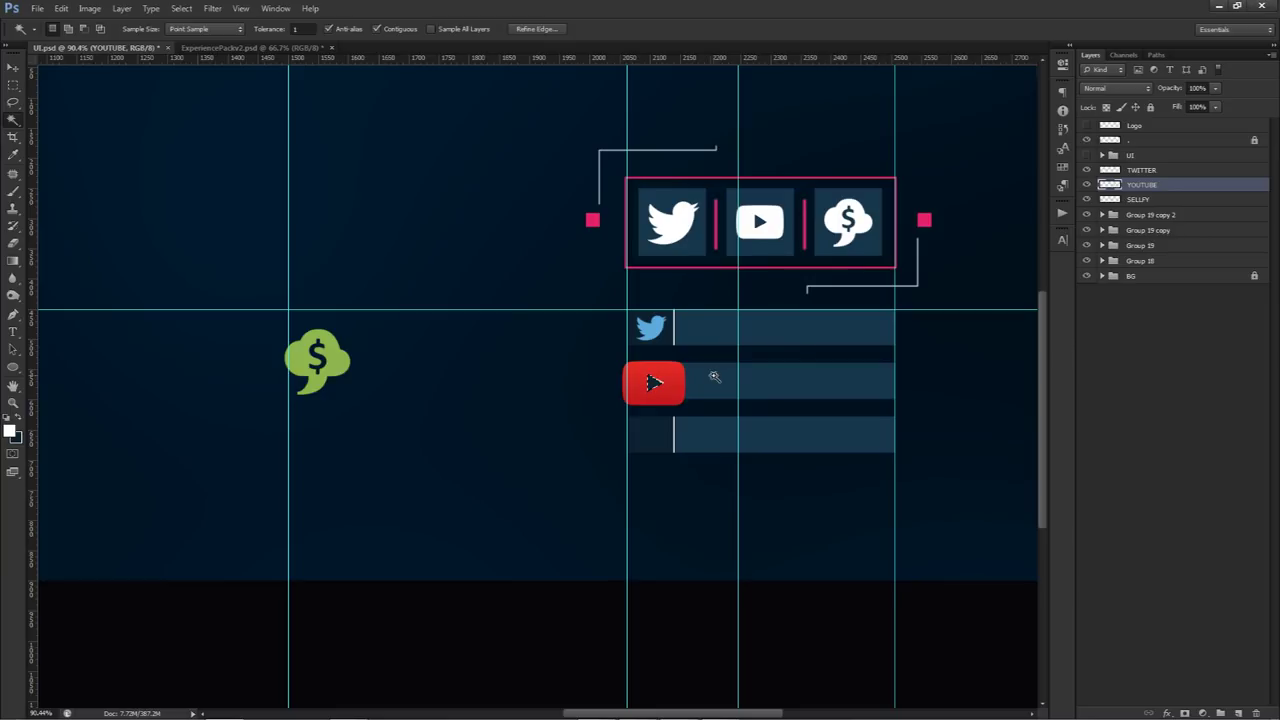
{"action": "key", "text": "ctrl+t"}
{"action": "left_click_drag", "start_coordinate": [684, 362], "coordinate": [679, 388]}
{"action": "key", "text": "Return"}
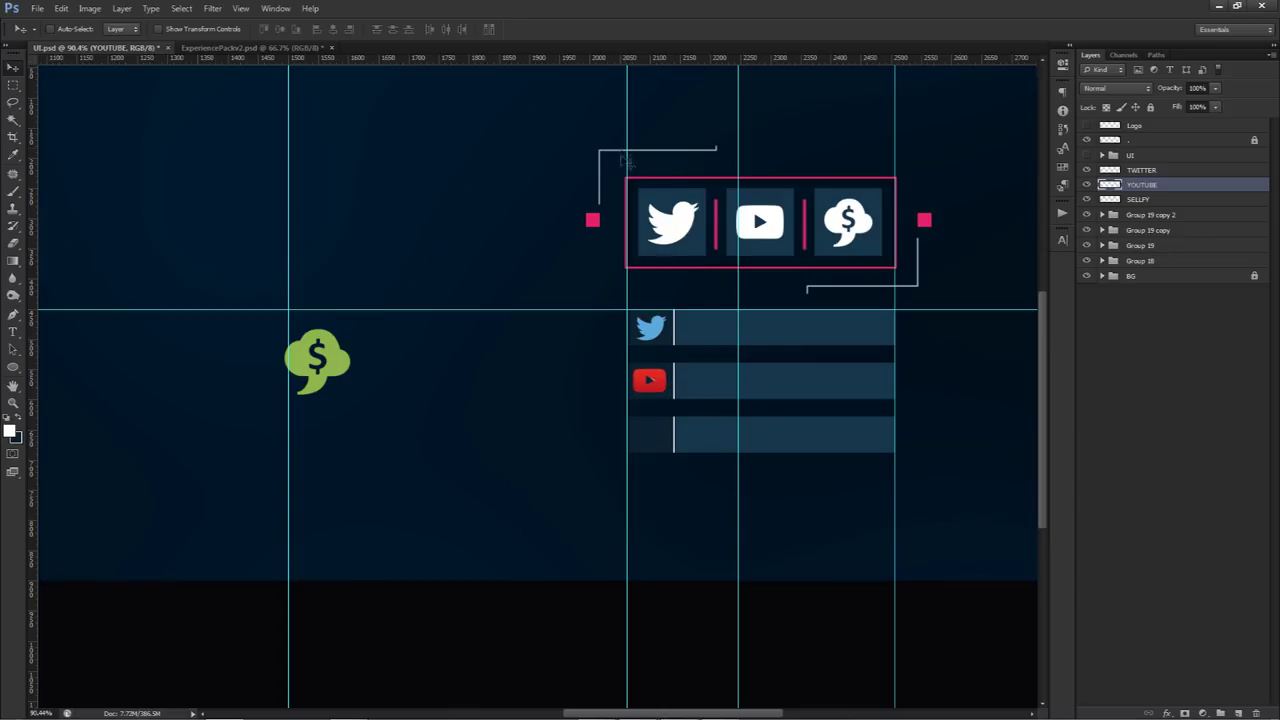
Move the green Sellfy icon onto the third bar's dark section and scale it down to fit inside.
{"action": "left_click", "coordinate": [1160, 199]}
{"action": "left_click_drag", "start_coordinate": [500, 277], "coordinate": [840, 360]}
{"action": "key", "text": "ctrl+t"}
{"action": "left_click_drag", "start_coordinate": [690, 410], "coordinate": [664, 436]}
{"action": "key", "text": "Return"}
{"action": "key", "text": "ctrl+alt+z"}
{"action": "key", "text": "ctrl+alt+z"}
{"action": "key", "text": "ctrl+t"}
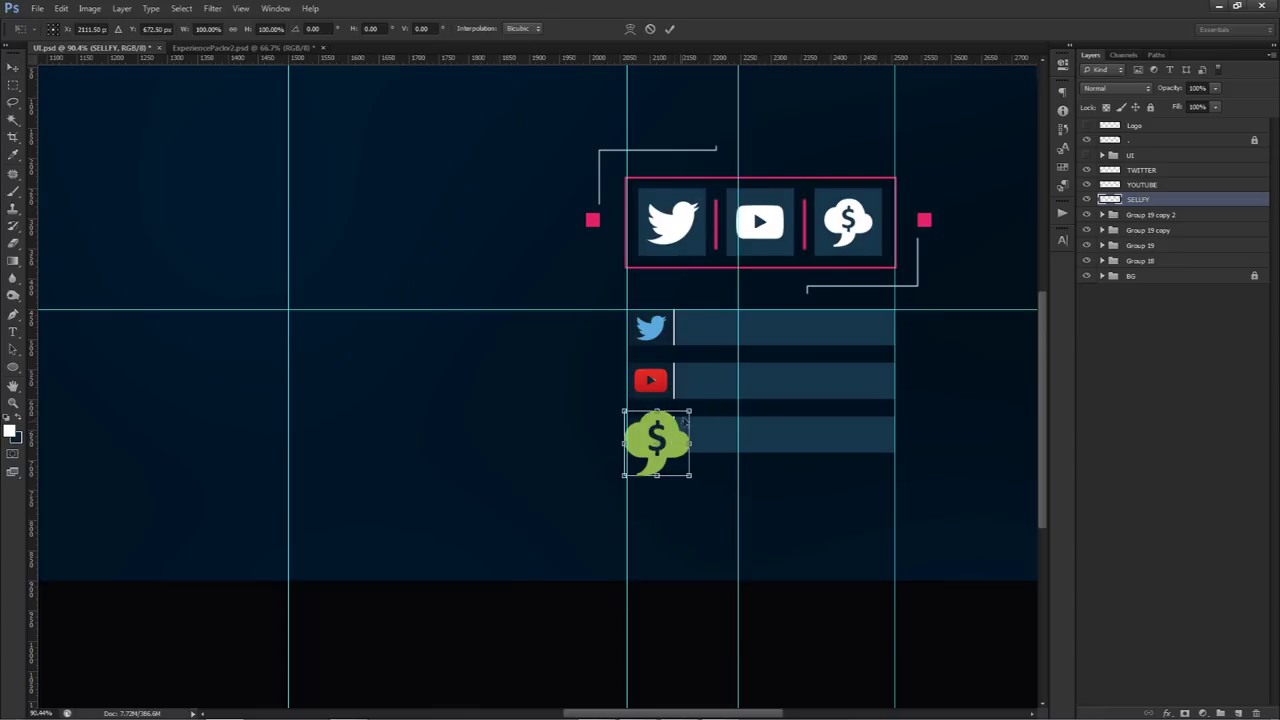
{"action": "left_click_drag", "start_coordinate": [686, 411], "coordinate": [670, 428]}
{"action": "left_click_drag", "start_coordinate": [693, 470], "coordinate": [686, 459]}
{"action": "key", "text": "Return"}
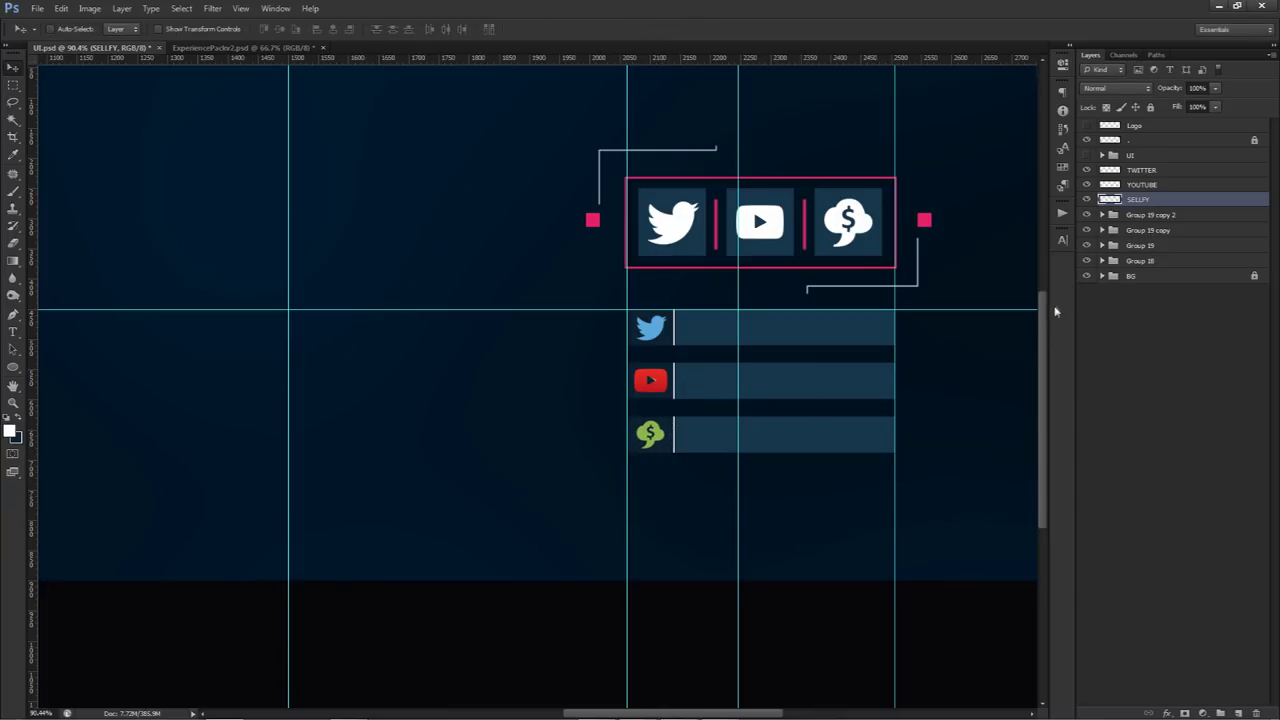
Turn the Sellfy, YouTube and Twitter bar icons white by raising their lightness with Hue/Saturation.
{"action": "key", "text": "ctrl+u"}
{"action": "left_click_drag", "start_coordinate": [988, 493], "coordinate": [1090, 492]}
{"action": "left_click", "coordinate": [1145, 364]}
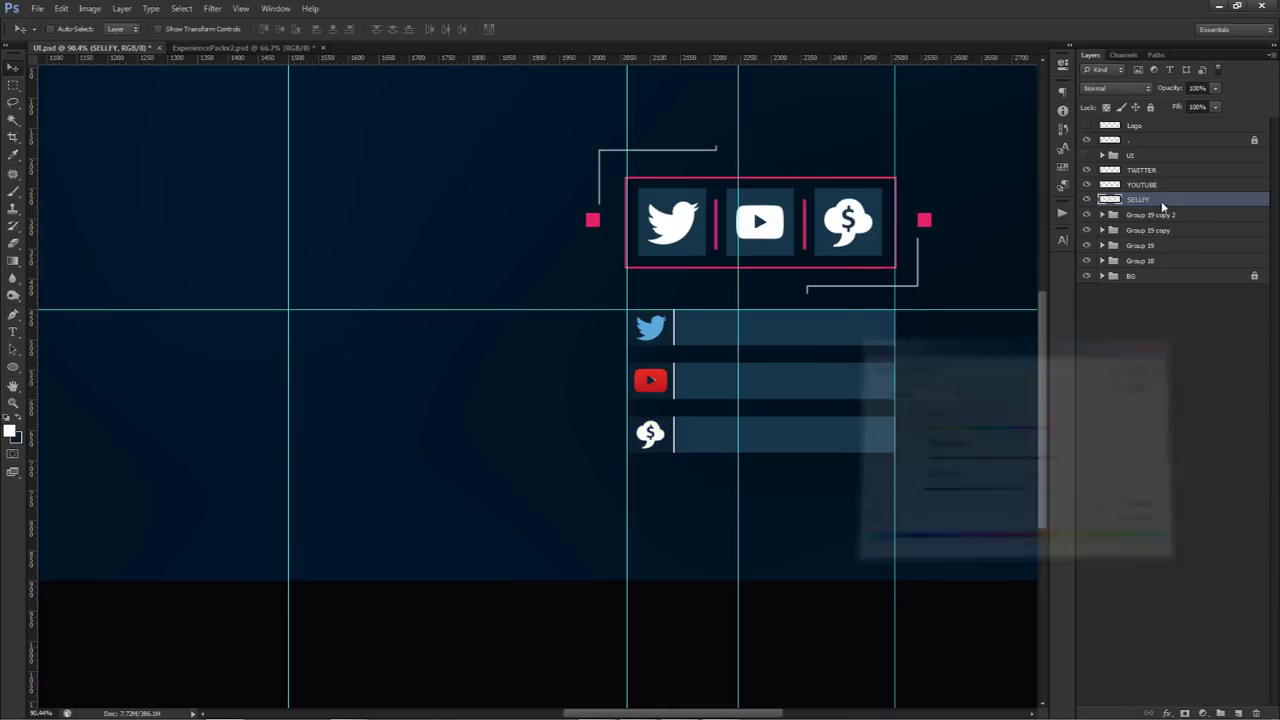
{"action": "left_click", "coordinate": [1159, 186]}
{"action": "key", "text": "ctrl+u"}
{"action": "left_click_drag", "start_coordinate": [994, 490], "coordinate": [1048, 495]}
{"action": "left_click", "coordinate": [1146, 363]}
{"action": "left_click", "coordinate": [1157, 171]}
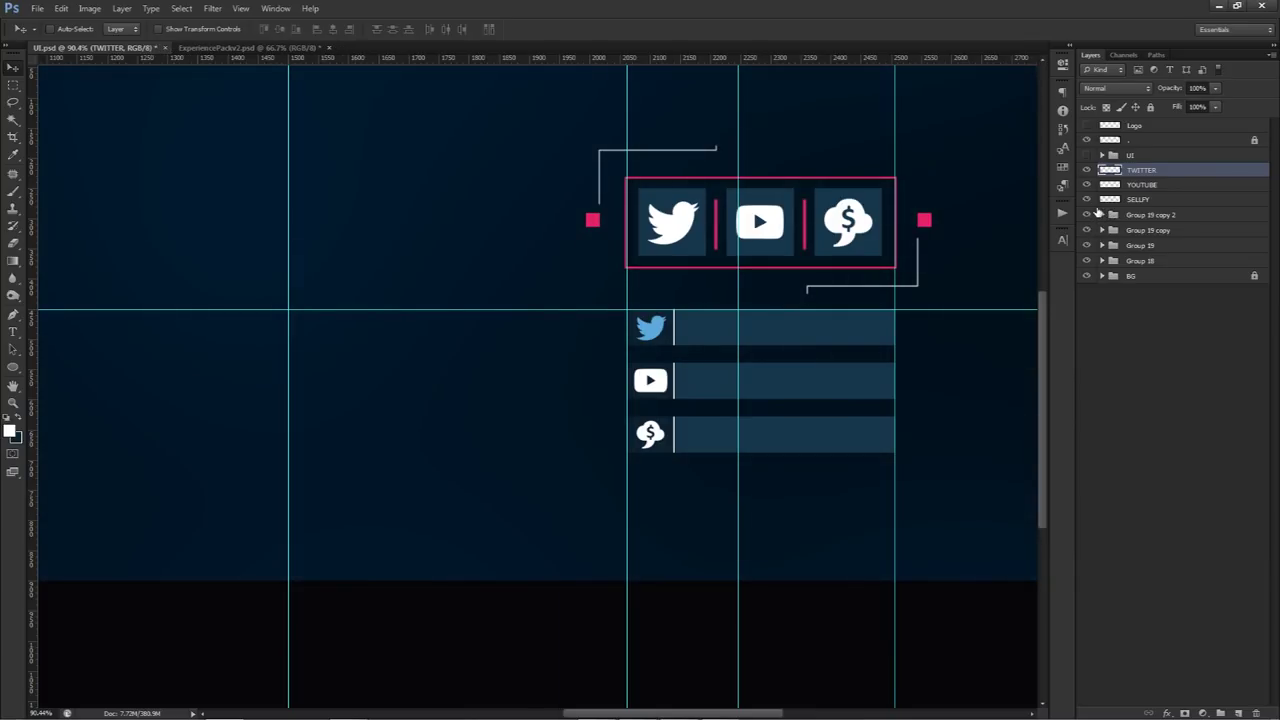
{"action": "key", "text": "ctrl+u"}
{"action": "left_click_drag", "start_coordinate": [1010, 497], "coordinate": [1035, 495]}
{"action": "left_click", "coordinate": [1146, 363]}
Add the text "TWITTER.COM/" on the first bar in white Nexa Light at 1.95 pt.
{"action": "key", "text": "t"}
{"action": "left_click", "coordinate": [772, 325]}
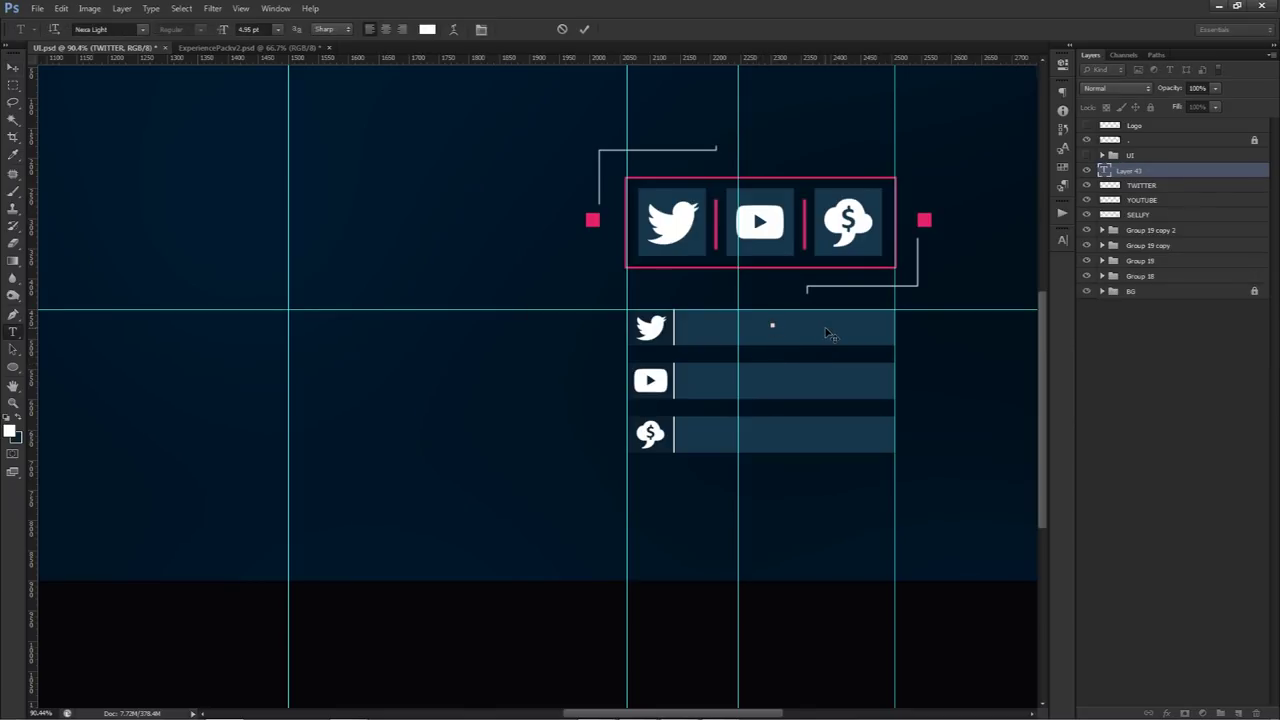
{"action": "type", "text": "TWITTER.COM/"}
{"action": "key", "text": "ctrl+a"}
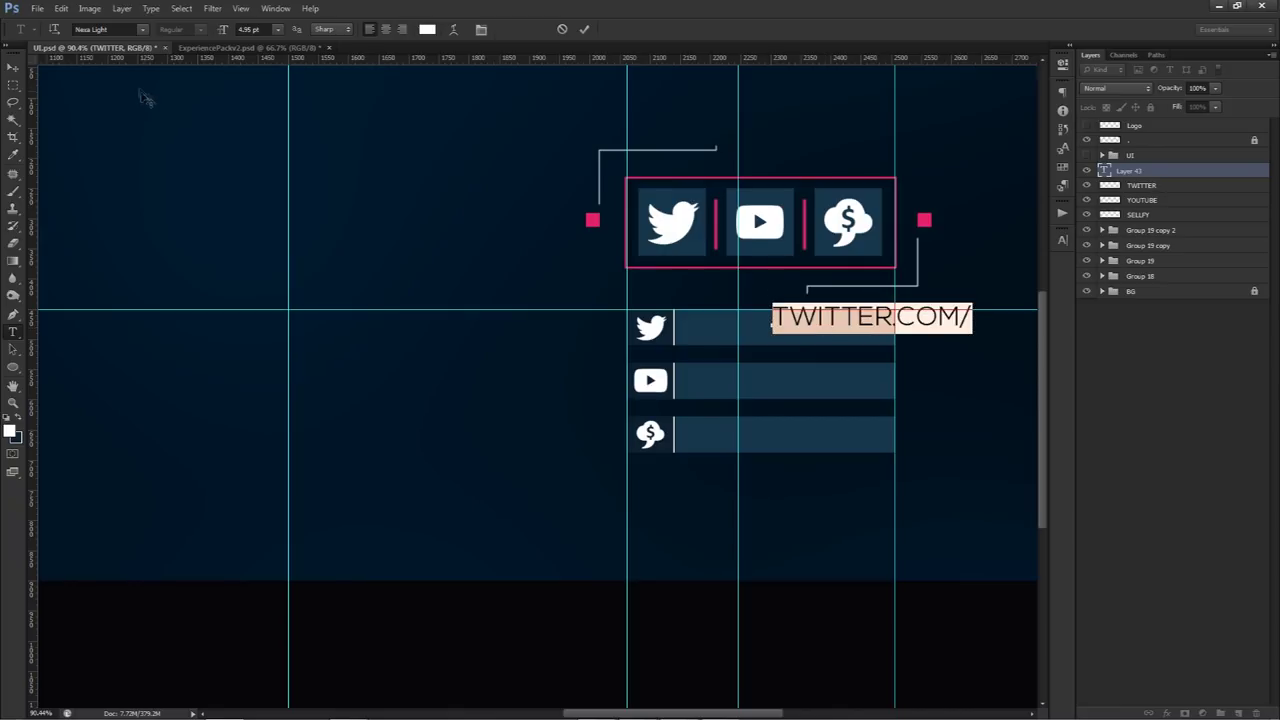
{"action": "left_click", "coordinate": [120, 29]}
{"action": "left_click", "coordinate": [263, 29]}
{"action": "scroll", "coordinate": [264, 30], "scroll_direction": "down", "scroll_amount": 2}
{"action": "scroll", "coordinate": [356, 49], "scroll_direction": "down", "scroll_amount": 1}
{"action": "scroll", "coordinate": [266, 30], "scroll_direction": "down", "scroll_amount": 1}
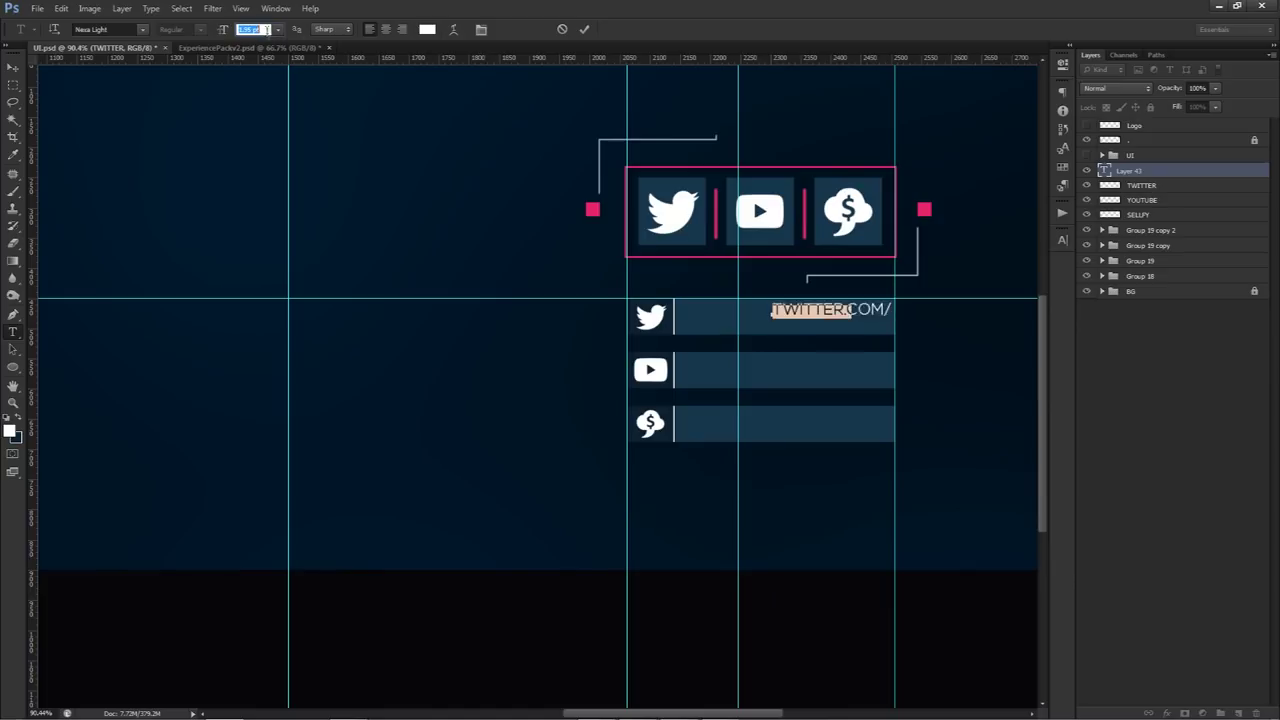
{"action": "left_click", "coordinate": [584, 29]}
Duplicate the TWITTER.COM/ line just below itself inside the first bar and change the copy's text to "SESOHQ".
{"action": "key", "text": "v"}
{"action": "mouse_move", "coordinate": [808, 340]}
{"action": "left_mouse_down"}
{"action": "mouse_move", "coordinate": [780, 338]}
{"action": "mouse_move", "coordinate": [822, 338]}
{"action": "left_mouse_up"}
{"action": "key", "text": "t"}
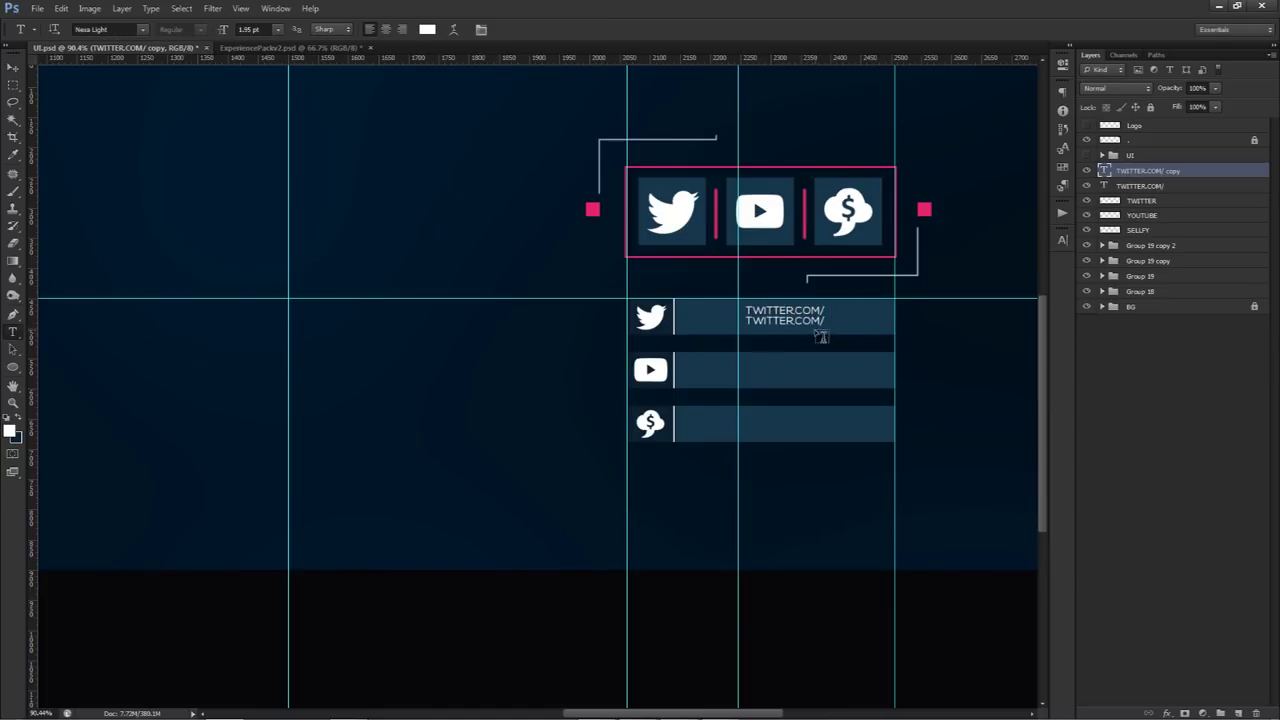
{"action": "double_click", "coordinate": [811, 323]}
{"action": "key", "text": "ctrl+a"}
{"action": "type", "text": "SESOHO"}
Set the SESOHQ text in Nexa Bold and increase its font size.
{"action": "key", "text": "ctrl+a"}
{"action": "left_click", "coordinate": [126, 29]}
{"action": "key", "text": "Up"}
{"action": "left_click", "coordinate": [268, 30]}
{"action": "key", "text": "Up"}
{"action": "key", "text": "Up"}
{"action": "key", "text": "Up"}
{"action": "key", "text": "Up"}
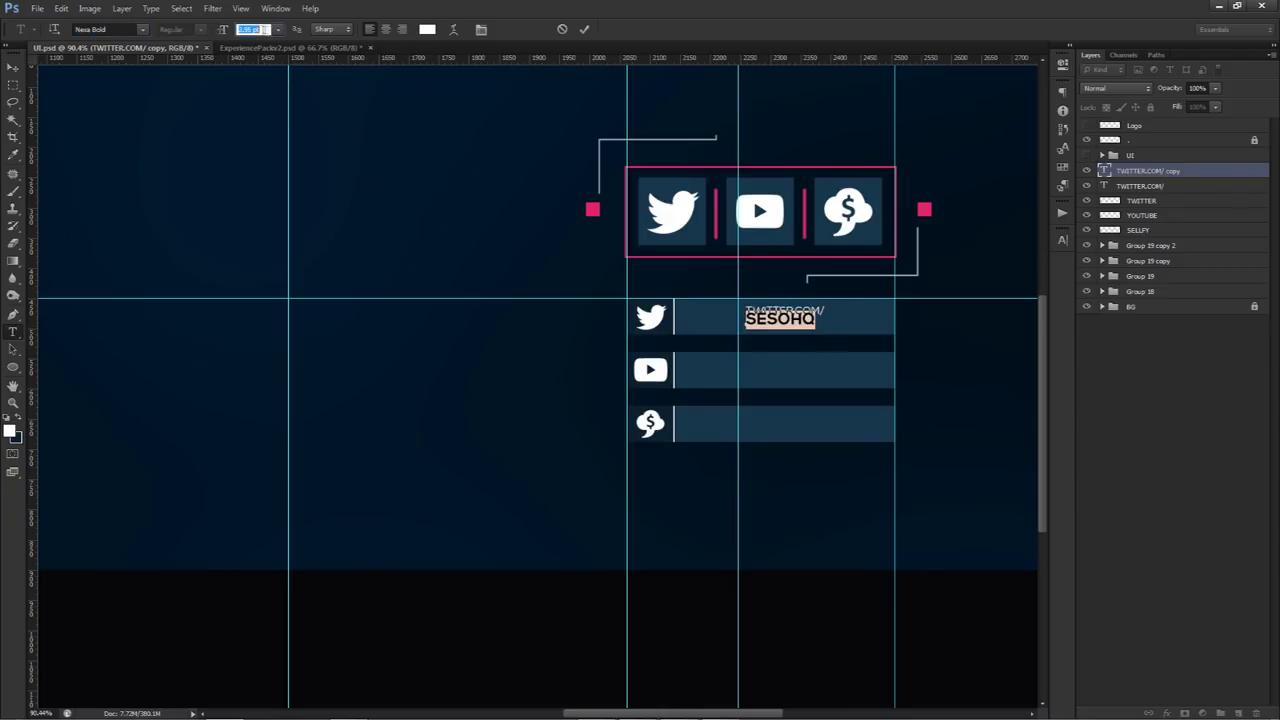
{"action": "left_click", "coordinate": [582, 29]}
Position SESOHQ directly under the TWITTER.COM/ line and scale it to the same width.
{"action": "key", "text": "v"}
{"action": "left_click_drag", "start_coordinate": [788, 260], "coordinate": [829, 300]}
{"action": "key", "text": "ctrl+t"}
{"action": "scroll", "coordinate": [810, 335], "scroll_direction": "up", "scroll_amount": 3}
{"action": "key", "text": "Return"}
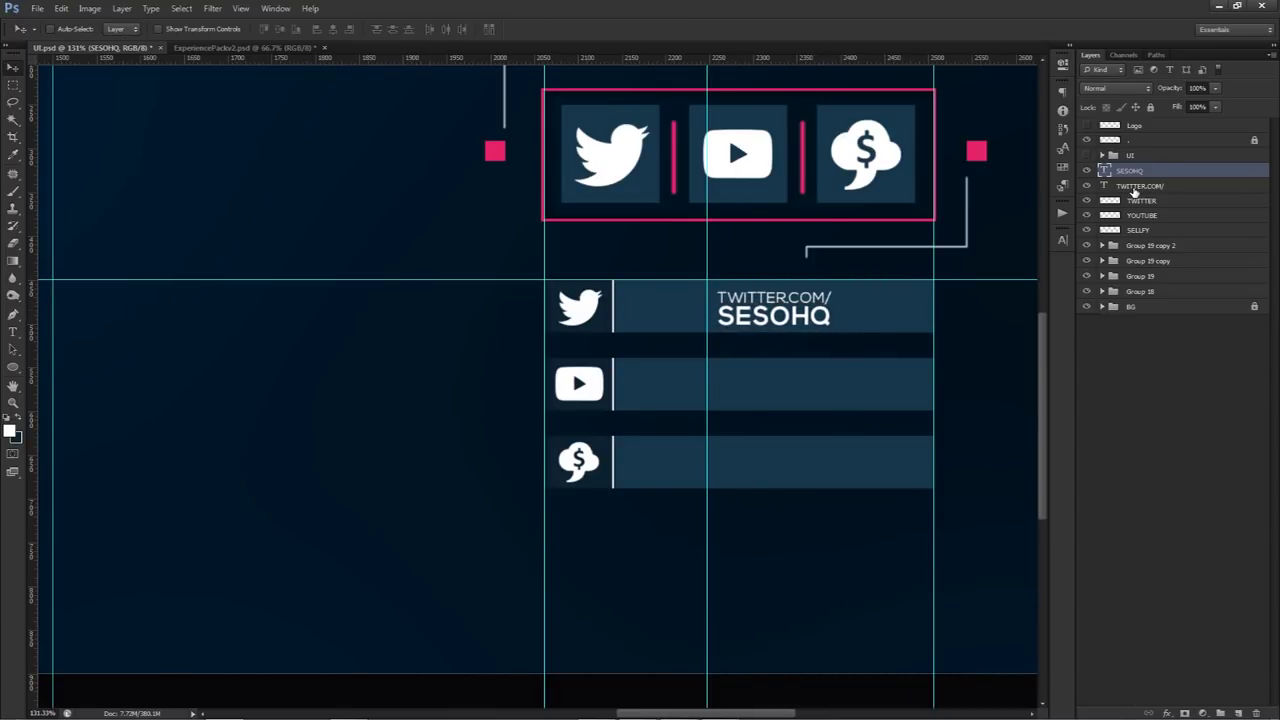
Recolour the SESOHQ text pink (#e22467), sampled from the pink square beside the icon frame.
{"action": "left_click", "coordinate": [1134, 189]}
{"action": "left_click", "coordinate": [1131, 174]}
{"action": "left_click", "coordinate": [1062, 239]}
{"action": "left_click", "coordinate": [1021, 316]}
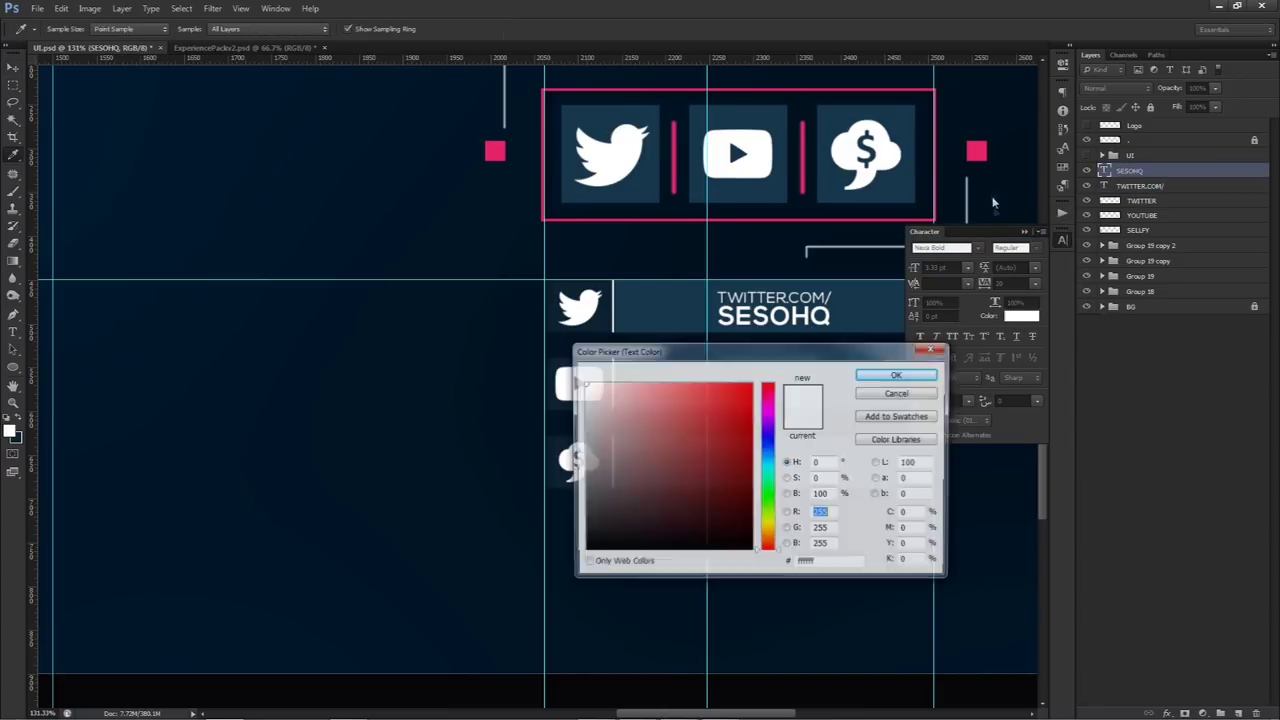
{"action": "left_click", "coordinate": [975, 151]}
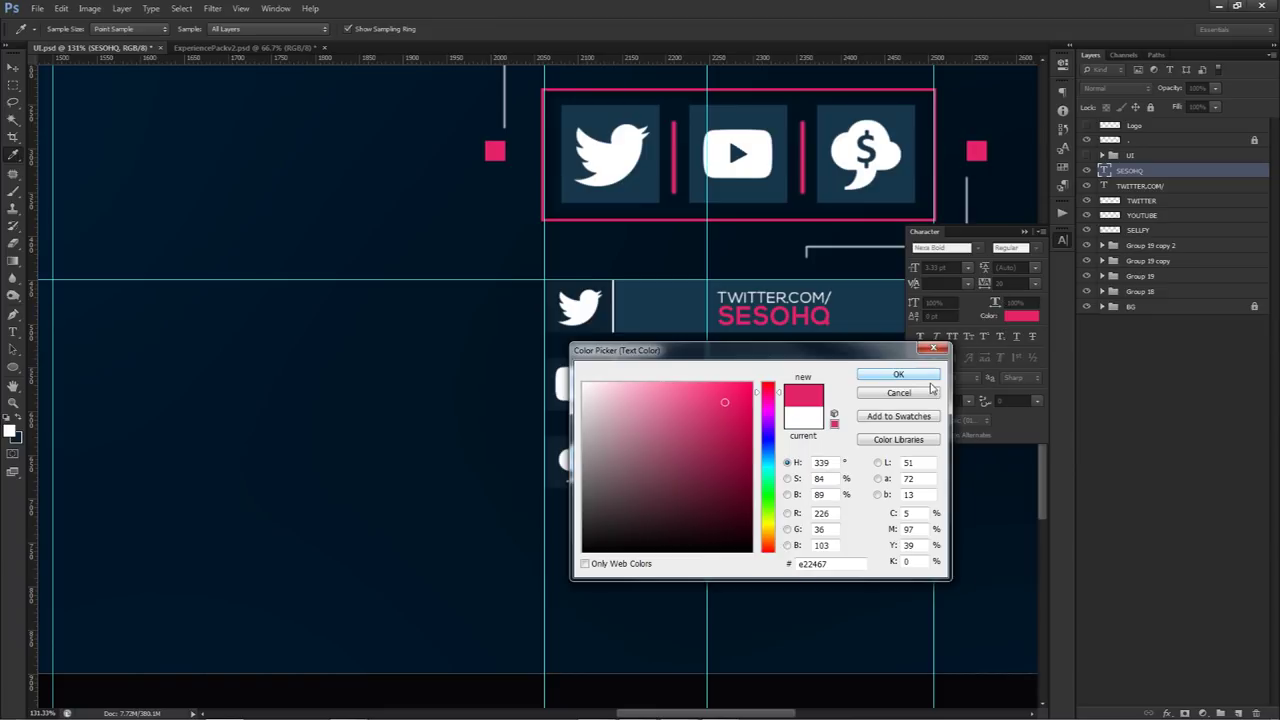
{"action": "left_click", "coordinate": [898, 374]}
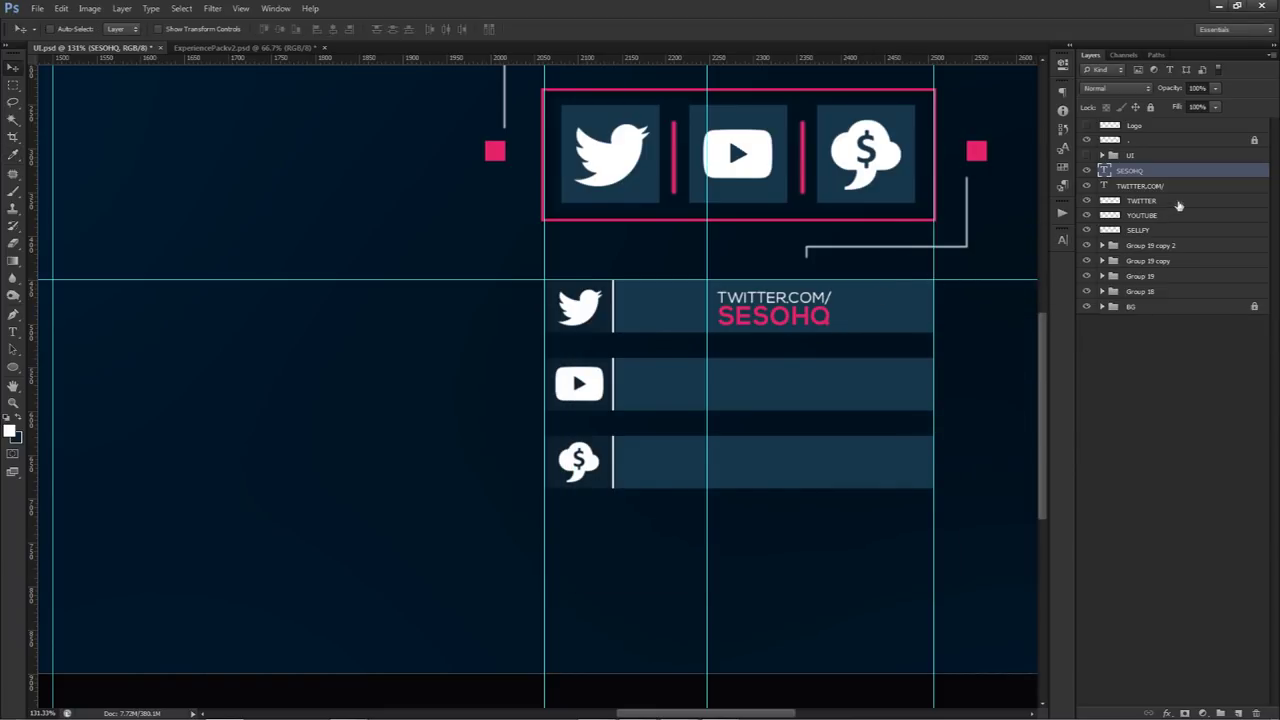
Duplicate both text lines onto the YouTube and Sellfy bars and change the Sellfy bar's upper line to "SELLFY.COM/".
{"action": "left_click", "coordinate": [1145, 186], "text": "shift"}
{"action": "left_click_drag", "start_coordinate": [860, 265], "coordinate": [869, 409]}
{"action": "key", "text": "t"}
{"action": "triple_click", "coordinate": [814, 449]}
{"action": "type", "text": "SEL"}
{"action": "key", "text": "ctrl+a"}
{"action": "type", "text": "SELLFY.COM/"}
{"action": "left_click", "coordinate": [584, 29]}
Nudge the SELLFY.COM/ line to the right so it is centred above SESOHQ.
{"action": "key", "text": "v"}
{"action": "key", "text": "Right"}
{"action": "key", "text": "Right"}
{"action": "key", "text": "Right"}
{"action": "key", "text": "Right"}
{"action": "key", "text": "Right"}
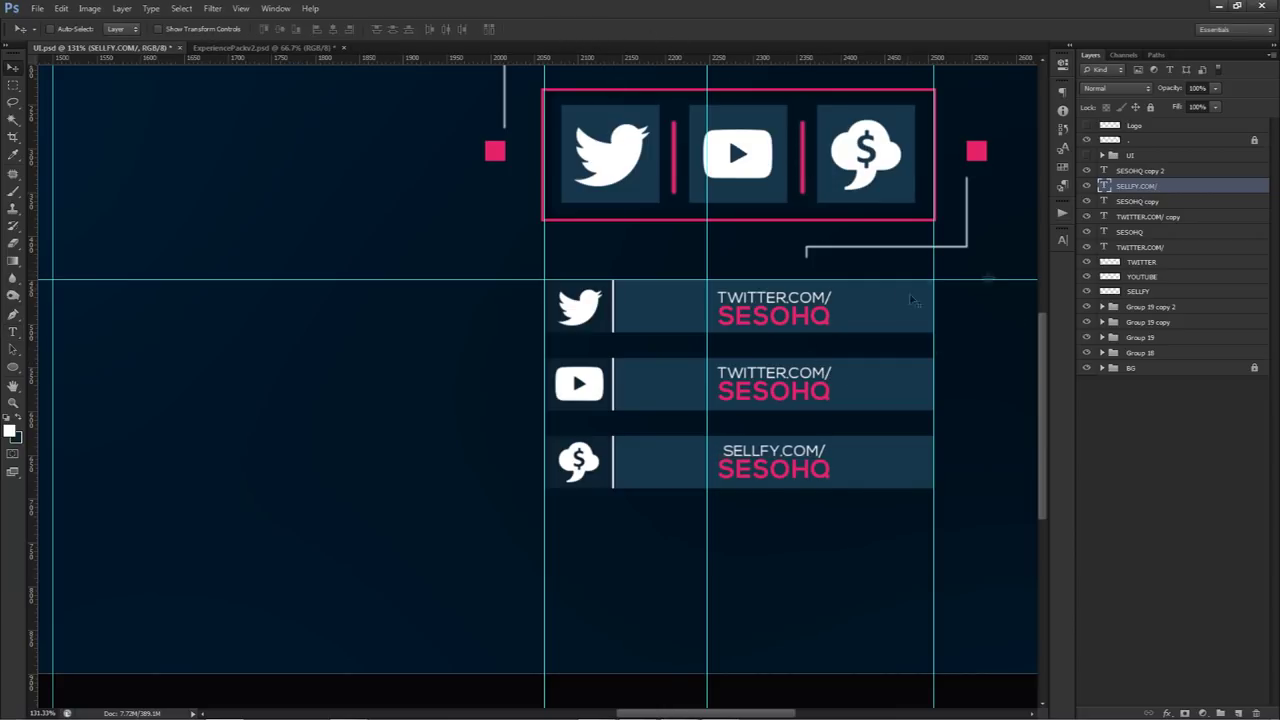
Change the YouTube bar's upper line to "YOUTUBE.COM/" and nudge it left to centre it above SESOHQ.
{"action": "key", "text": "t"}
{"action": "triple_click", "coordinate": [760, 373]}
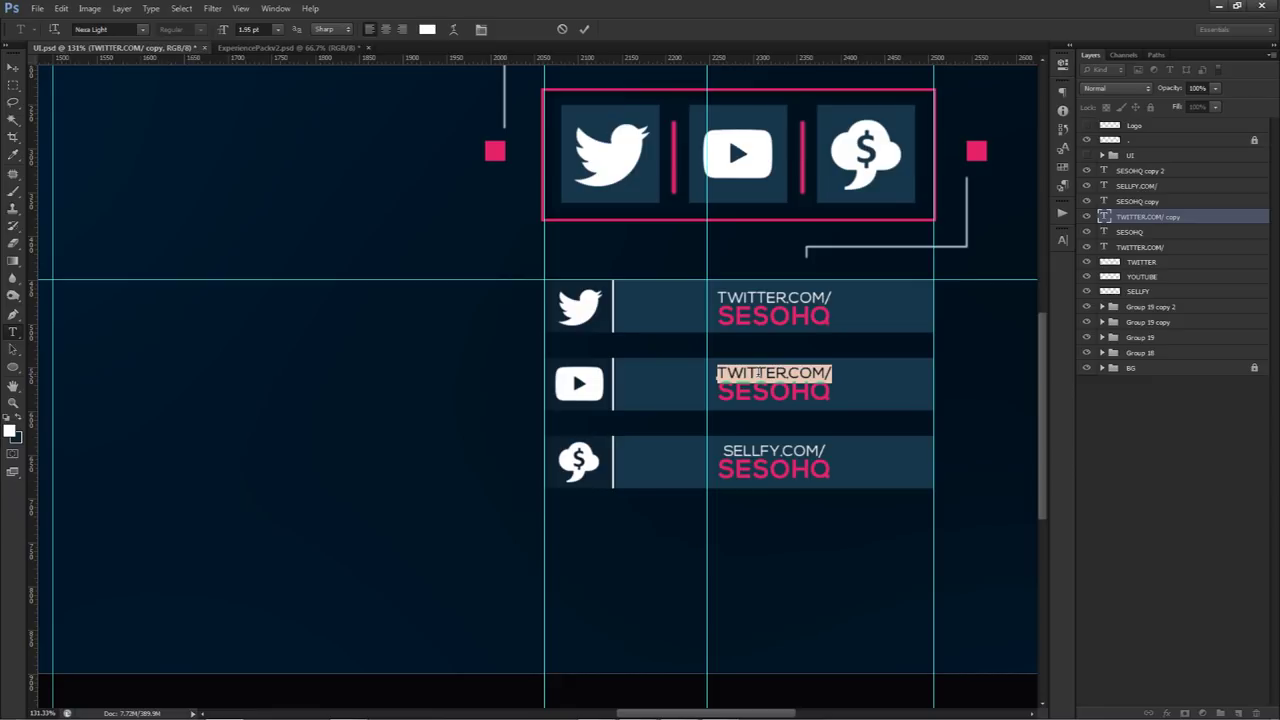
{"action": "left_click", "coordinate": [760, 373]}
{"action": "key", "text": "ctrl+a"}
{"action": "type", "text": "YOUTUBE.C"}
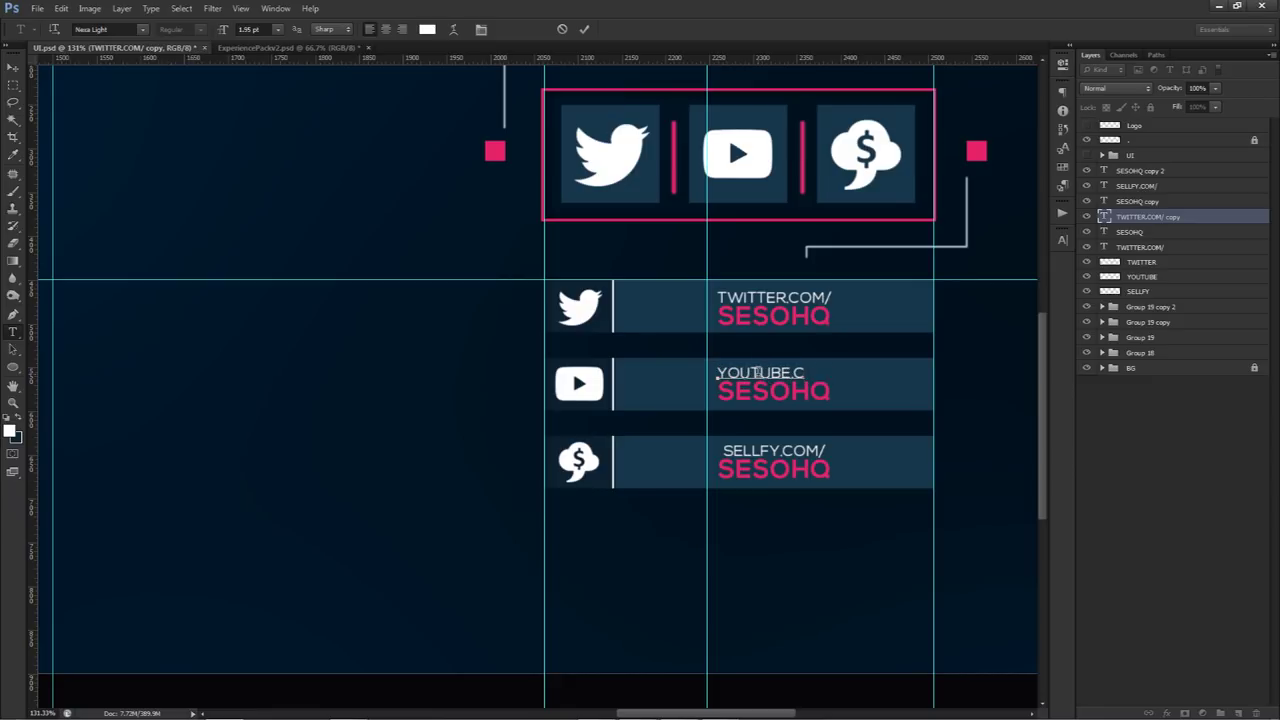
{"action": "type", "text": "OM/"}
{"action": "left_click", "coordinate": [584, 29]}
{"action": "key", "text": "v"}
{"action": "key", "text": "Left"}
{"action": "key", "text": "Left"}
Group all the bar text and small icon layers together, and hide the guides.
{"action": "scroll", "coordinate": [845, 350], "scroll_direction": "down", "scroll_amount": 5}
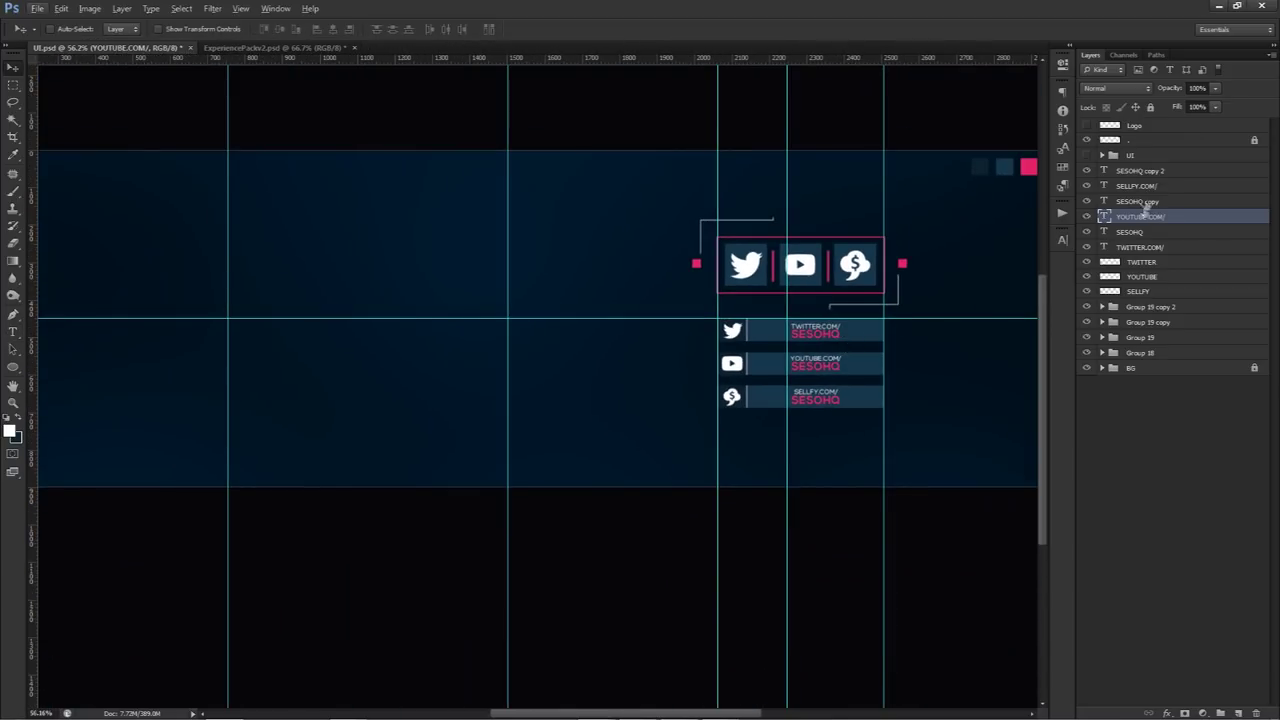
{"action": "left_click", "coordinate": [1133, 172]}
{"action": "left_click", "coordinate": [1137, 292], "text": "shift"}
{"action": "key", "text": "ctrl+g"}
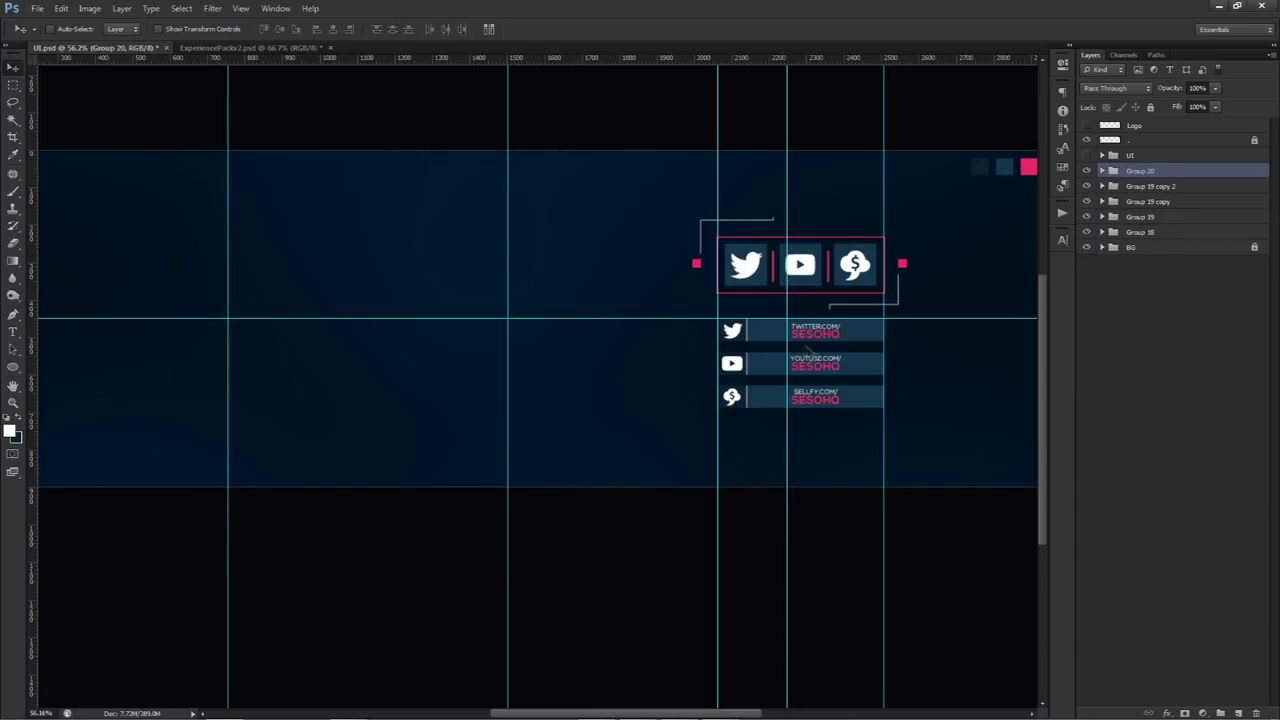
{"action": "key", "text": "ctrl+semicolon"}
{"action": "scroll", "coordinate": [830, 360], "scroll_direction": "down", "scroll_amount": 2}
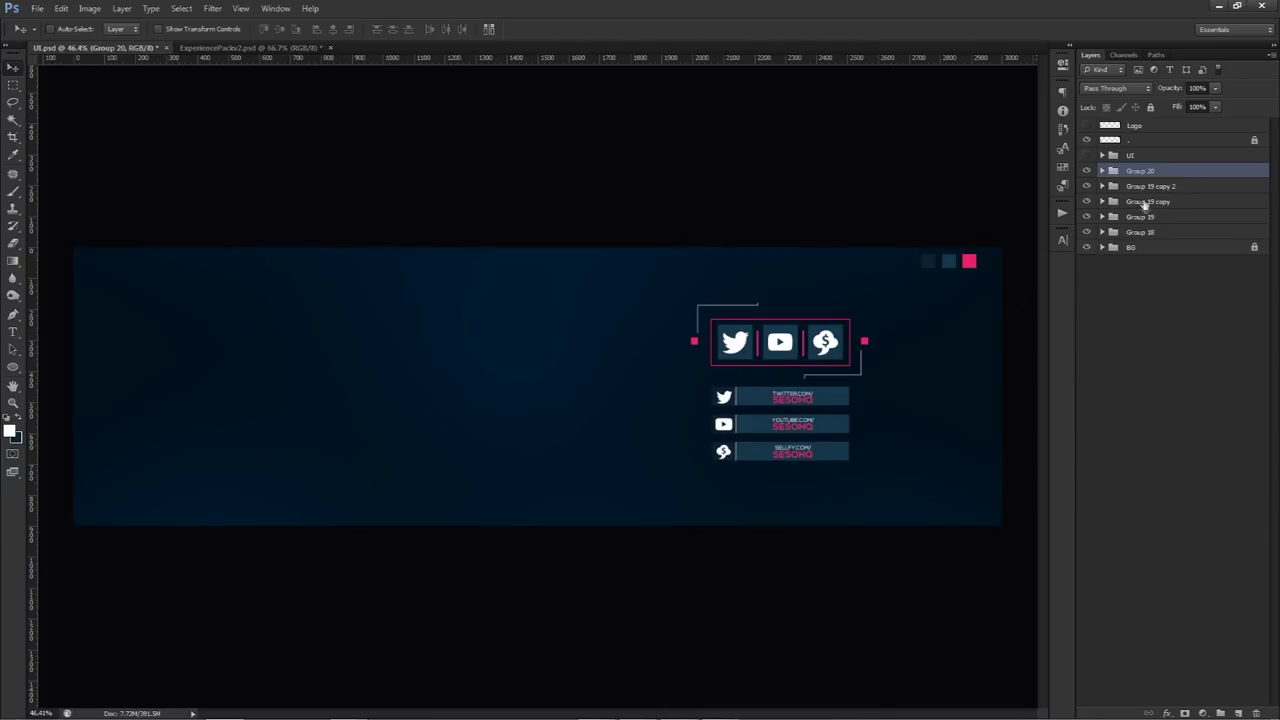
Toggle group visibility to identify the Twitter bar's group, and rename it "TW".
{"action": "left_click", "coordinate": [1087, 233]}
{"action": "left_click", "coordinate": [1086, 218]}
{"action": "left_click", "coordinate": [1086, 218]}
{"action": "left_click", "coordinate": [1085, 233]}
{"action": "left_click", "coordinate": [1085, 217]}
{"action": "left_click", "coordinate": [1087, 216]}
{"action": "double_click", "coordinate": [1140, 217]}
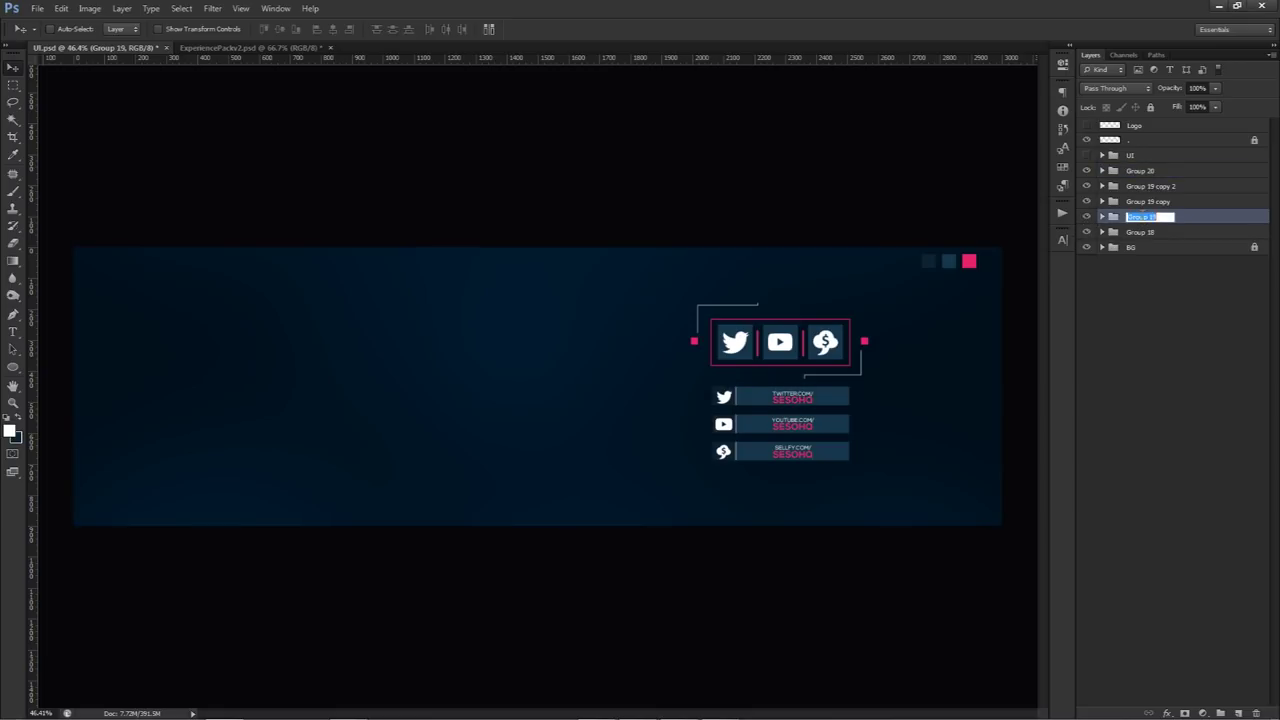
{"action": "type", "text": "TW"}
Rename the YouTube bar's group "YT" and the Sellfy bar's group "TWI".
{"action": "left_click", "coordinate": [1143, 202]}
{"action": "double_click", "coordinate": [1142, 201]}
{"action": "type", "text": "YT"}
{"action": "key", "text": "Return"}
{"action": "double_click", "coordinate": [1141, 187]}
{"action": "type", "text": "TW"}
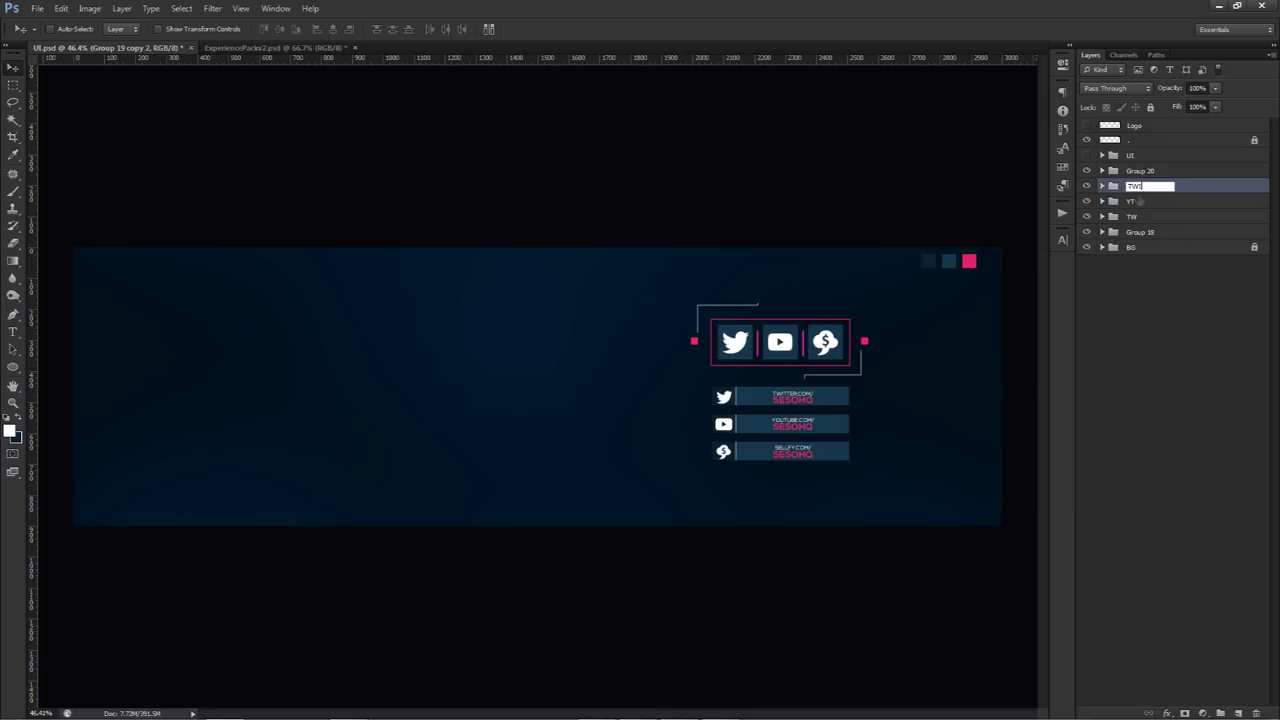
{"action": "type", "text": "I"}
{"action": "key", "text": "Return"}
Group the three bars, combine them with the text group and the icon frame group, and name the outer group "lINK BOX".
{"action": "left_click", "coordinate": [1147, 218], "text": "shift"}
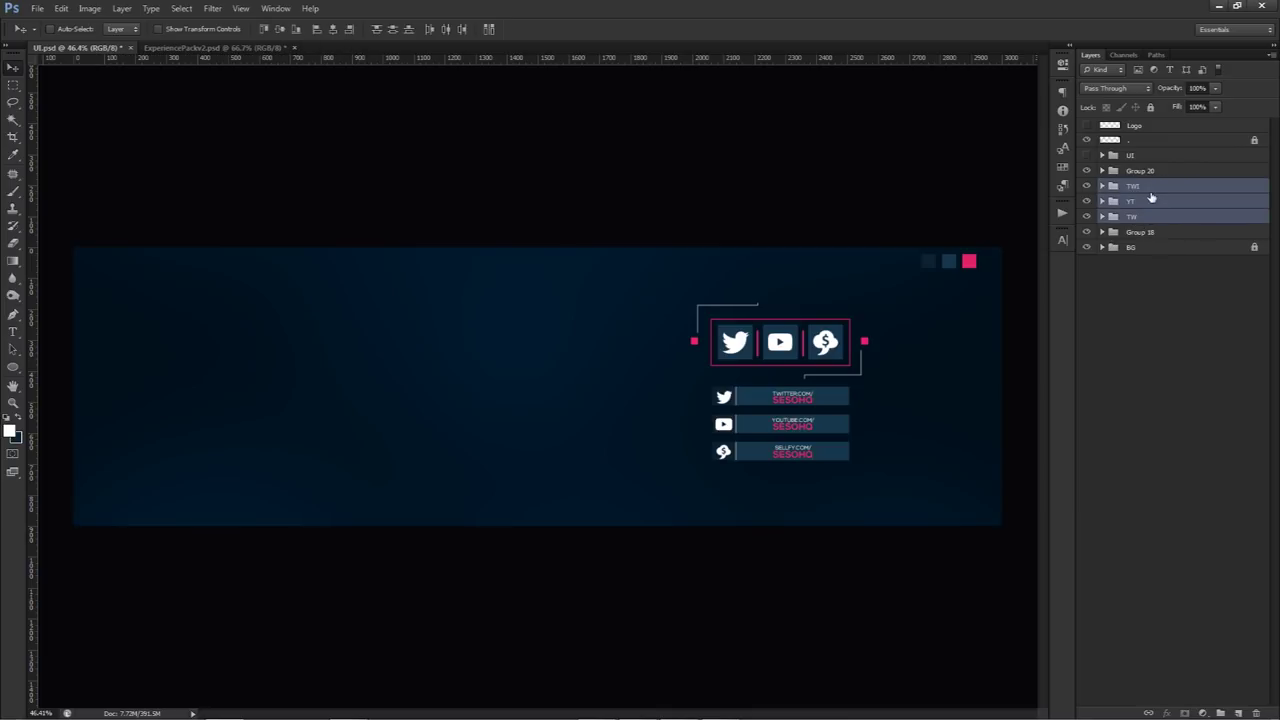
{"action": "left_click", "coordinate": [1150, 171], "text": "shift"}
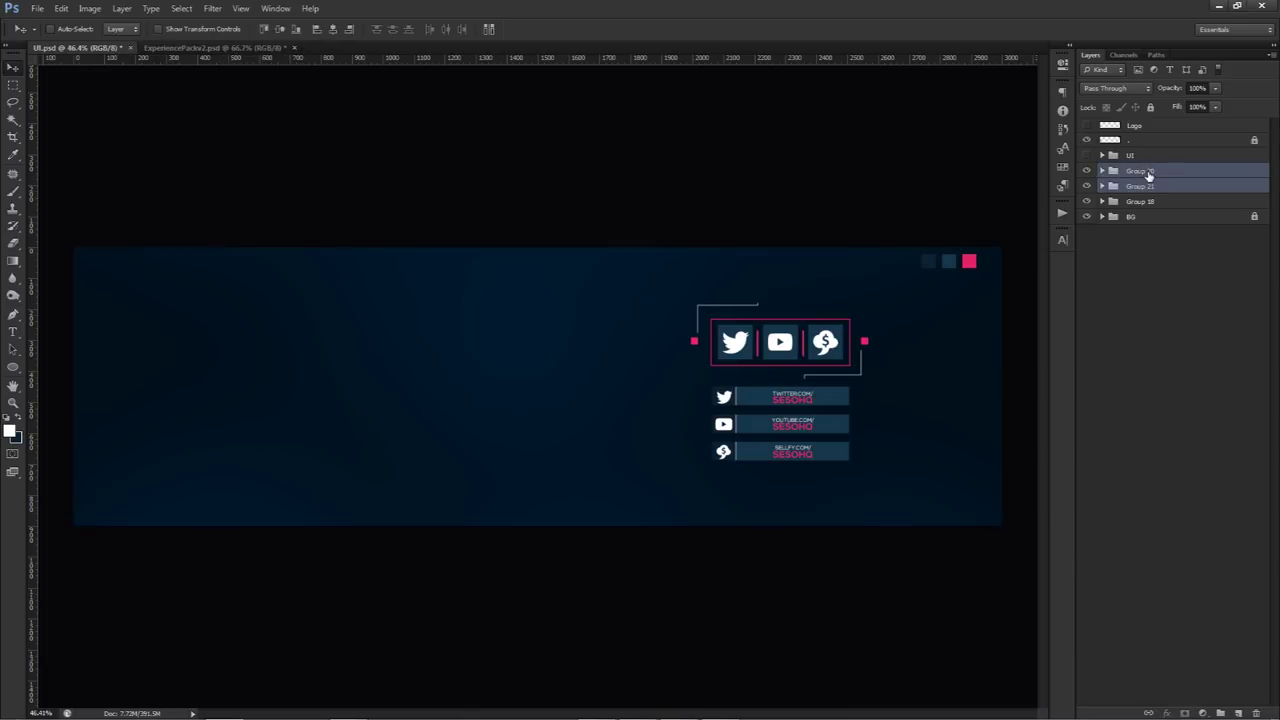
{"action": "key", "text": "ctrl+g"}
{"action": "left_click", "coordinate": [1145, 187], "text": "shift"}
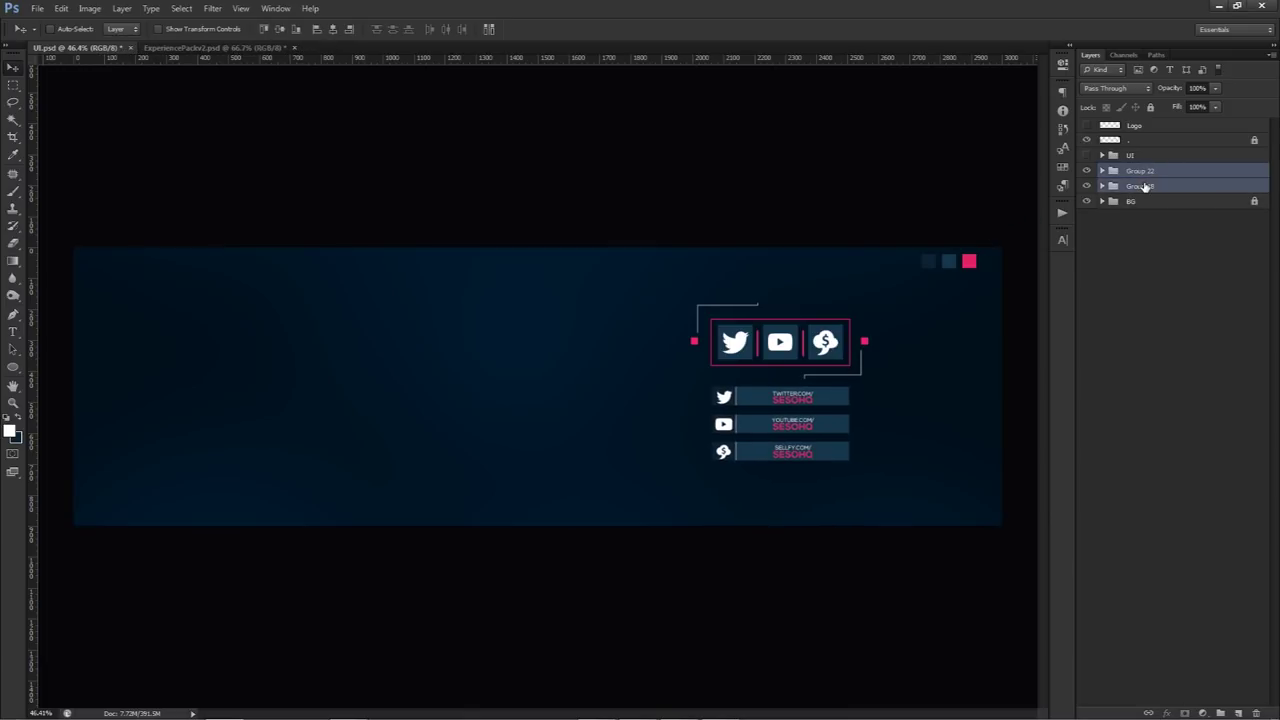
{"action": "key", "text": "ctrl+g"}
{"action": "double_click", "coordinate": [1140, 171]}
{"action": "type", "text": "UINK BOX"}
{"action": "key", "text": "Return"}
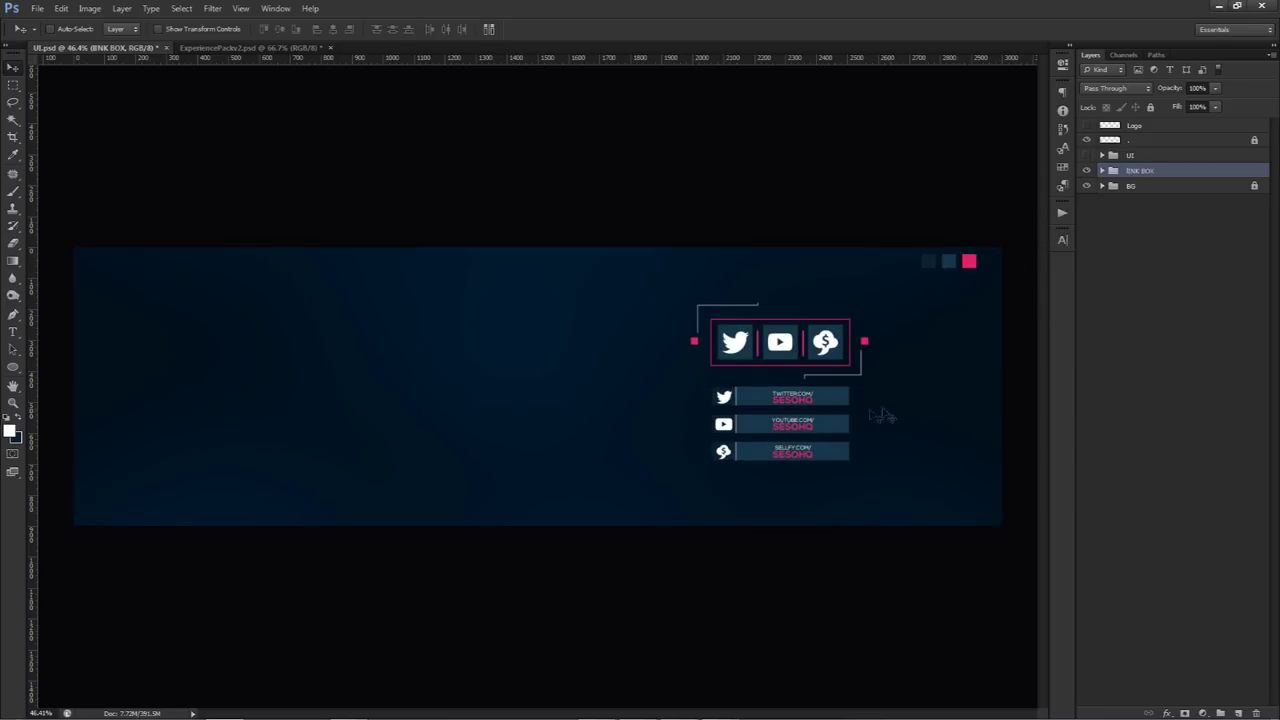
Expand the link box group down to its text and small icon layers, and toggle the icons' visibility to identify them.
{"action": "left_click", "coordinate": [1102, 171]}
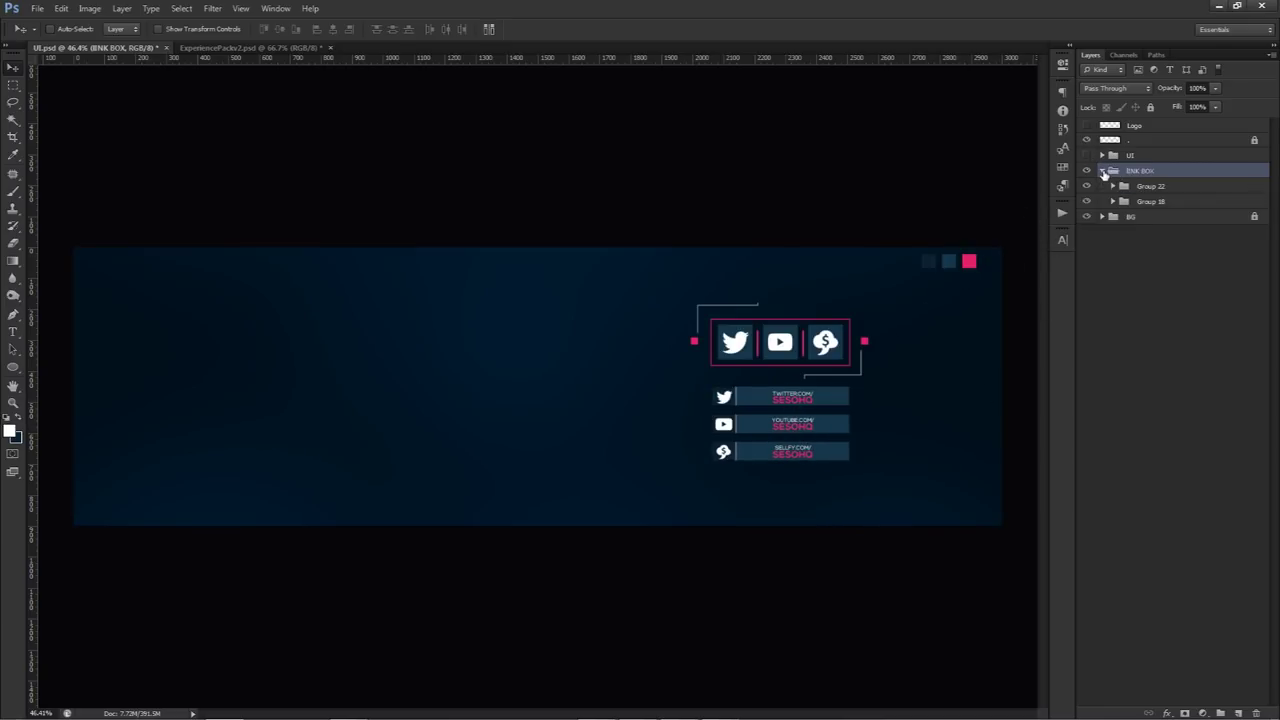
{"action": "left_click", "coordinate": [1112, 187]}
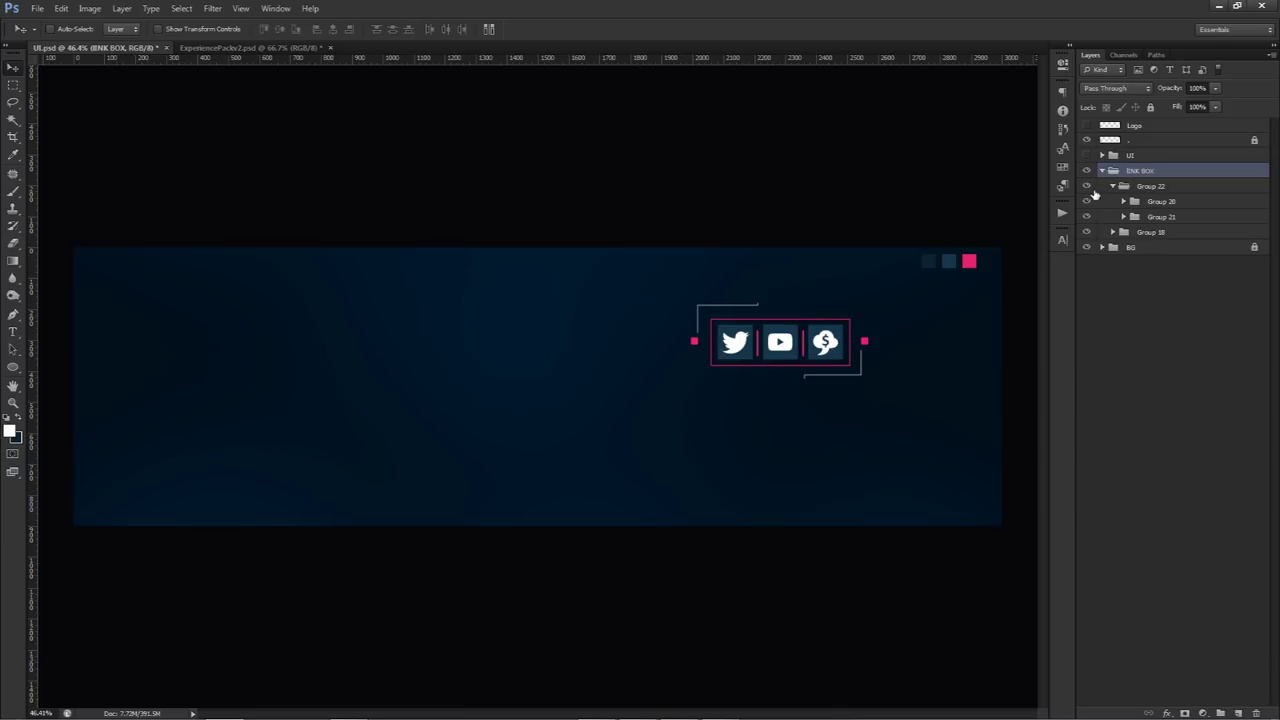
{"action": "left_click", "coordinate": [1124, 201]}
{"action": "left_click", "coordinate": [1124, 201]}
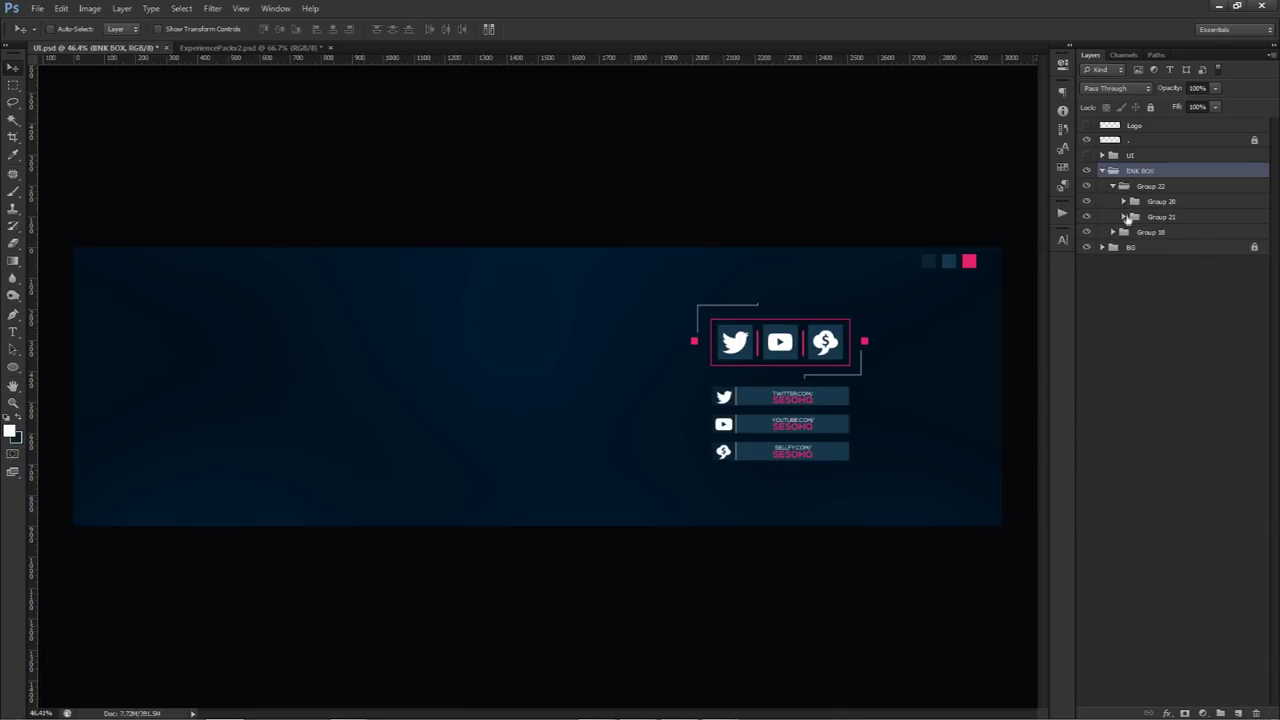
{"action": "left_click", "coordinate": [1130, 204]}
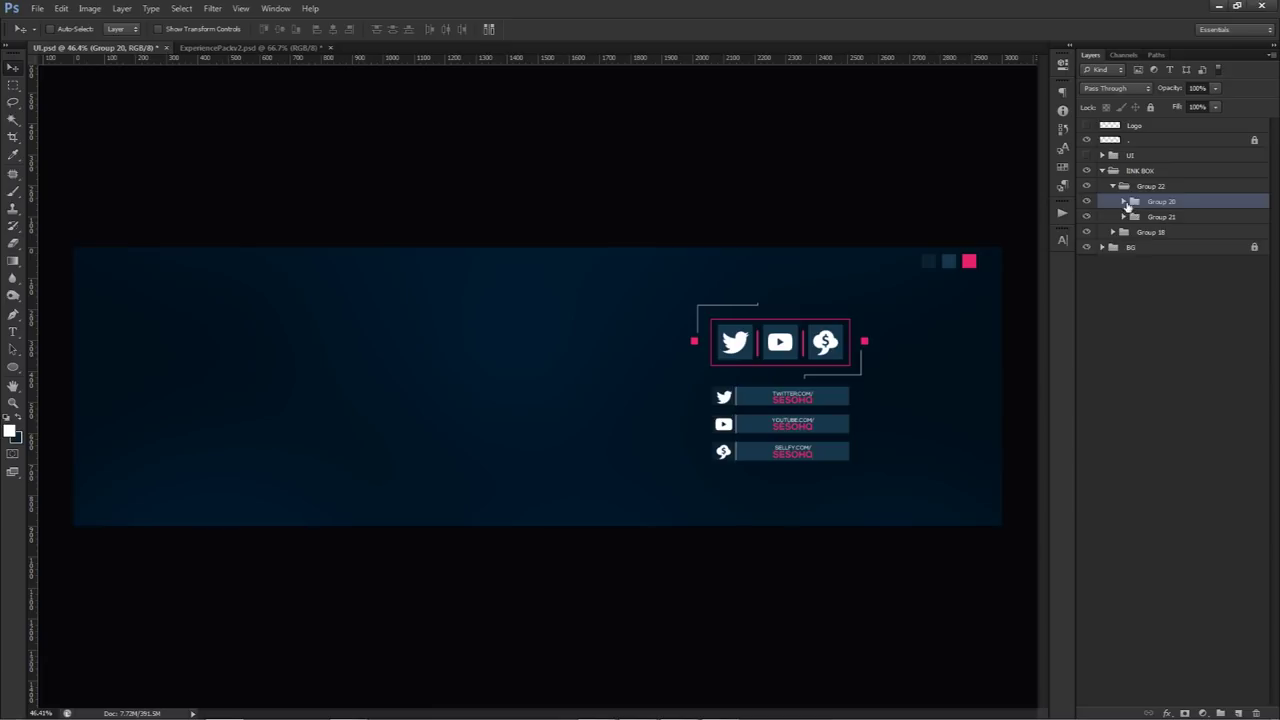
{"action": "left_click", "coordinate": [1124, 202]}
{"action": "left_click", "coordinate": [1124, 202]}
{"action": "left_click_drag", "start_coordinate": [920, 331], "coordinate": [910, 331]}
{"action": "key", "text": "ctrl+z"}
{"action": "left_click", "coordinate": [1124, 202]}
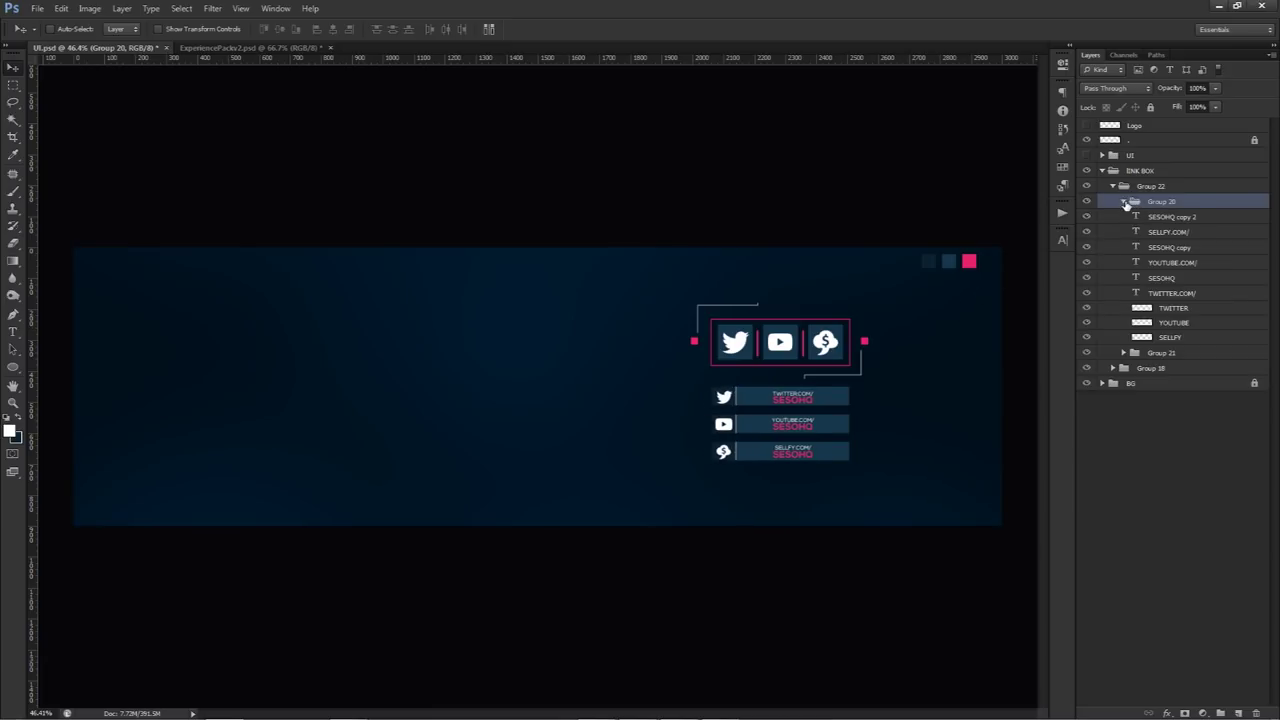
{"action": "left_click_drag", "start_coordinate": [1087, 308], "coordinate": [1087, 338]}
{"action": "left_click", "coordinate": [1087, 308]}
{"action": "left_click_drag", "start_coordinate": [1090, 326], "coordinate": [1087, 338]}
Select all six bar text layers and nudge them slightly left and up within the link bars.
{"action": "left_click", "coordinate": [1170, 217]}
{"action": "left_click", "coordinate": [1170, 293], "text": "shift"}
{"action": "key", "text": "Left"}
{"action": "key", "text": "Left"}
{"action": "key", "text": "Left"}
{"action": "key", "text": "Left"}
{"action": "key", "text": "Up"}
{"action": "key", "text": "Up"}
{"action": "key", "text": "Left"}
{"action": "key", "text": "Left"}
{"action": "key", "text": "Left"}
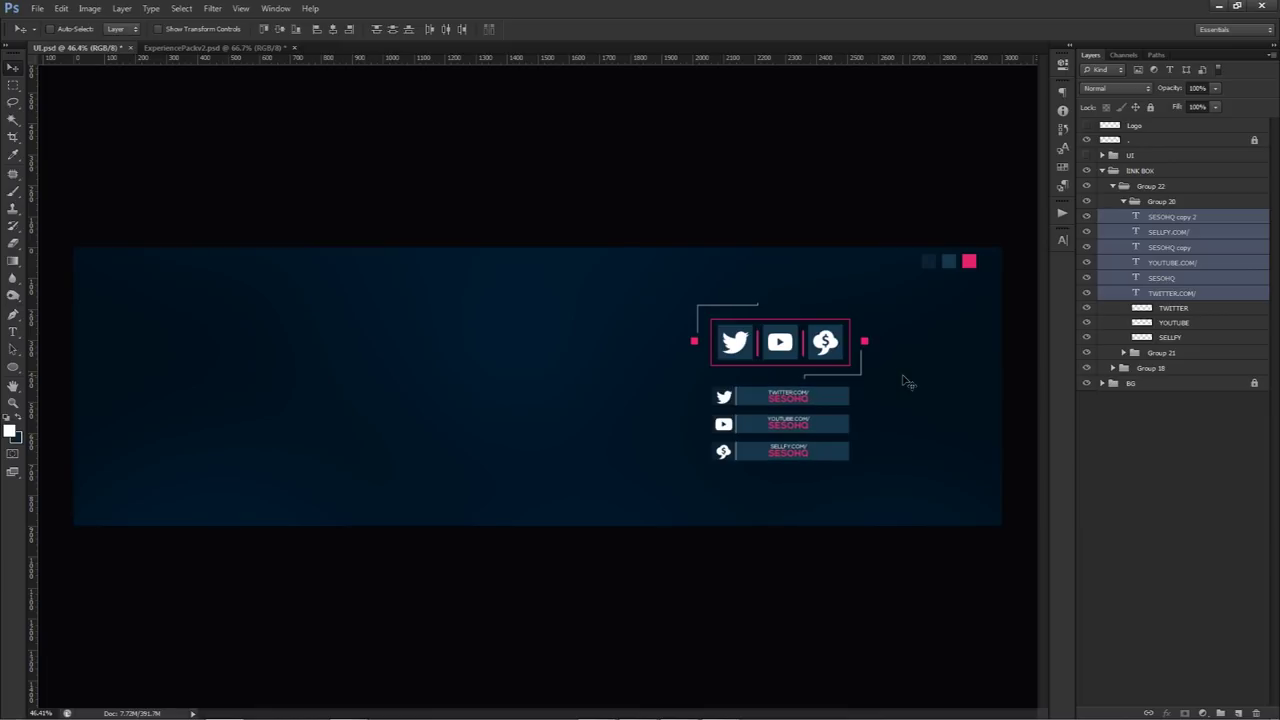
Collapse the link box group and toggle the guides and reference UI group to compare the layout with the original design.
{"action": "left_click", "coordinate": [1103, 171]}
{"action": "key", "text": "ctrl+semicolon"}
{"action": "key", "text": "ctrl+semicolon"}
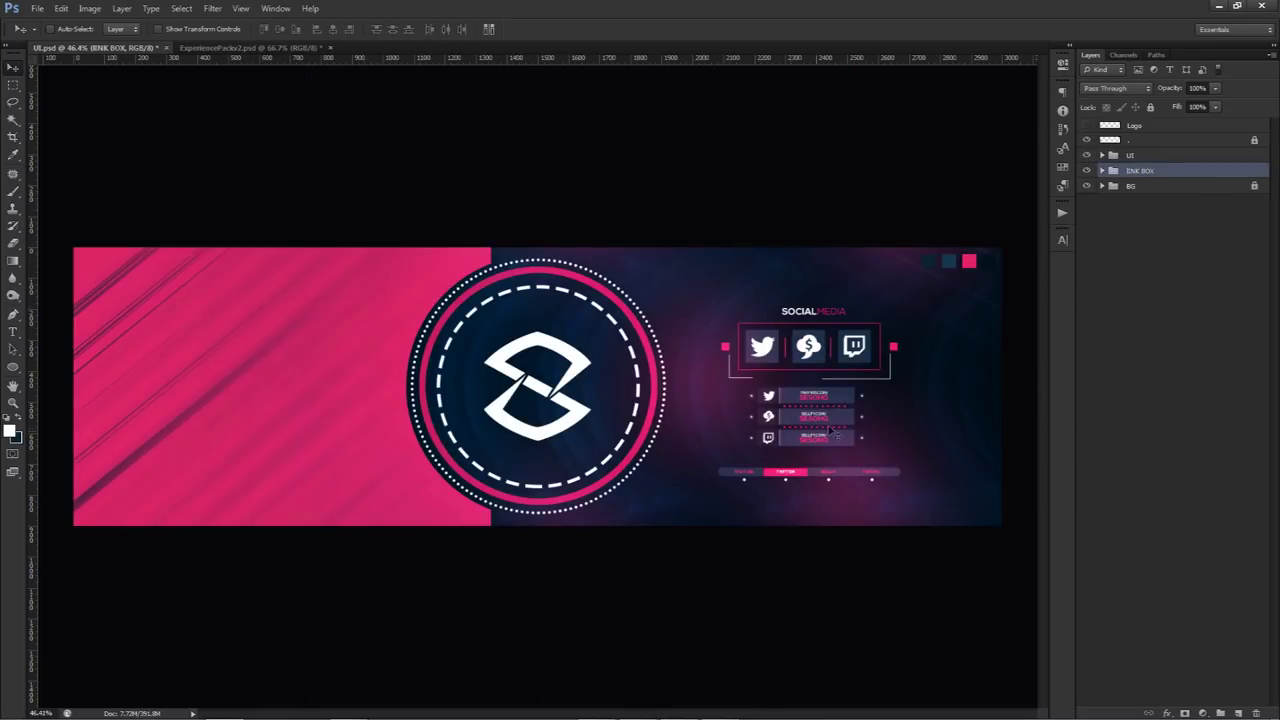
{"action": "left_click", "coordinate": [1087, 157]}
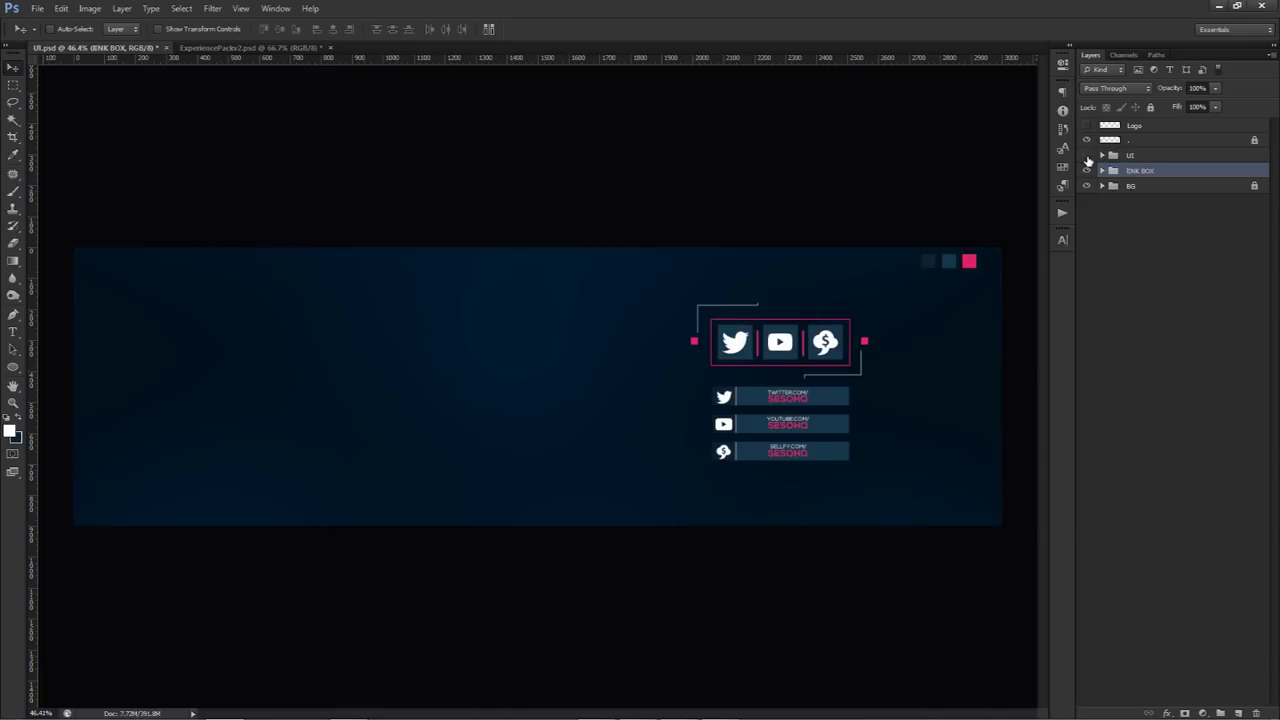
{"action": "left_click", "coordinate": [1087, 157]}
{"action": "left_click", "coordinate": [1087, 157]}
Select the small Twitter, YouTube and Sellfy icon layers in turn to check them, and collapse the link box group.
{"action": "left_click", "coordinate": [1102, 171]}
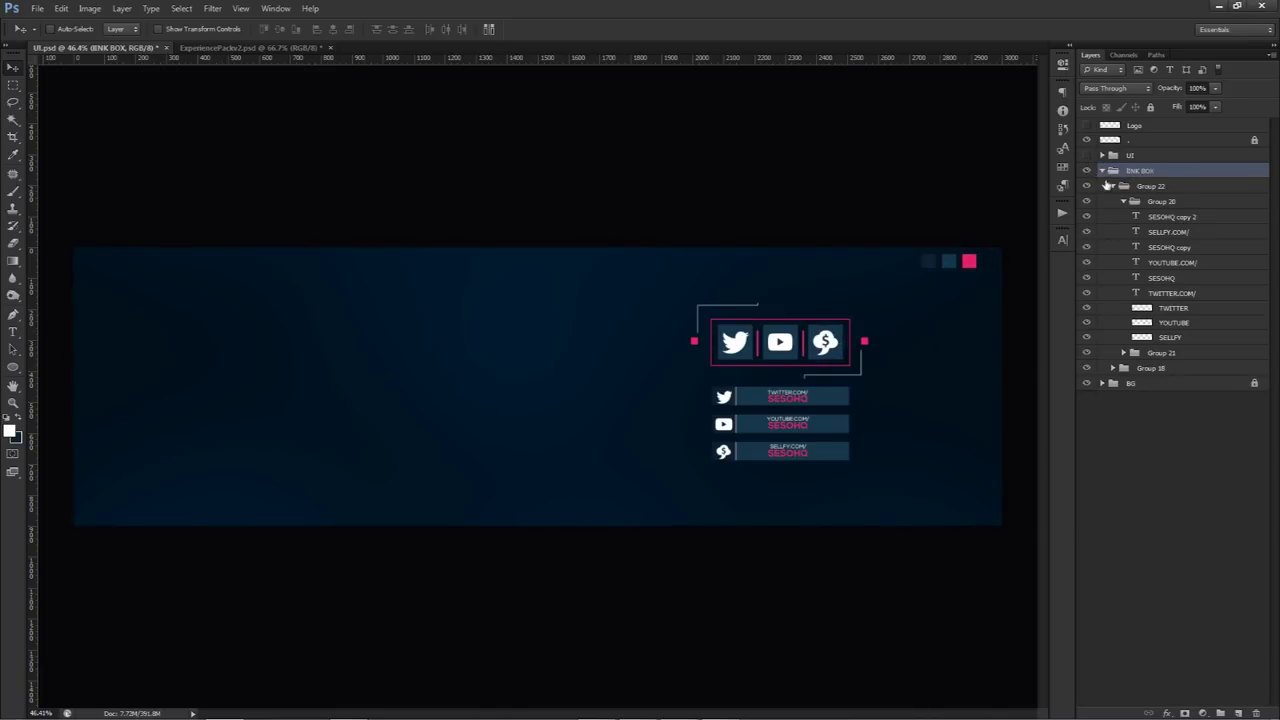
{"action": "left_click", "coordinate": [1178, 310]}
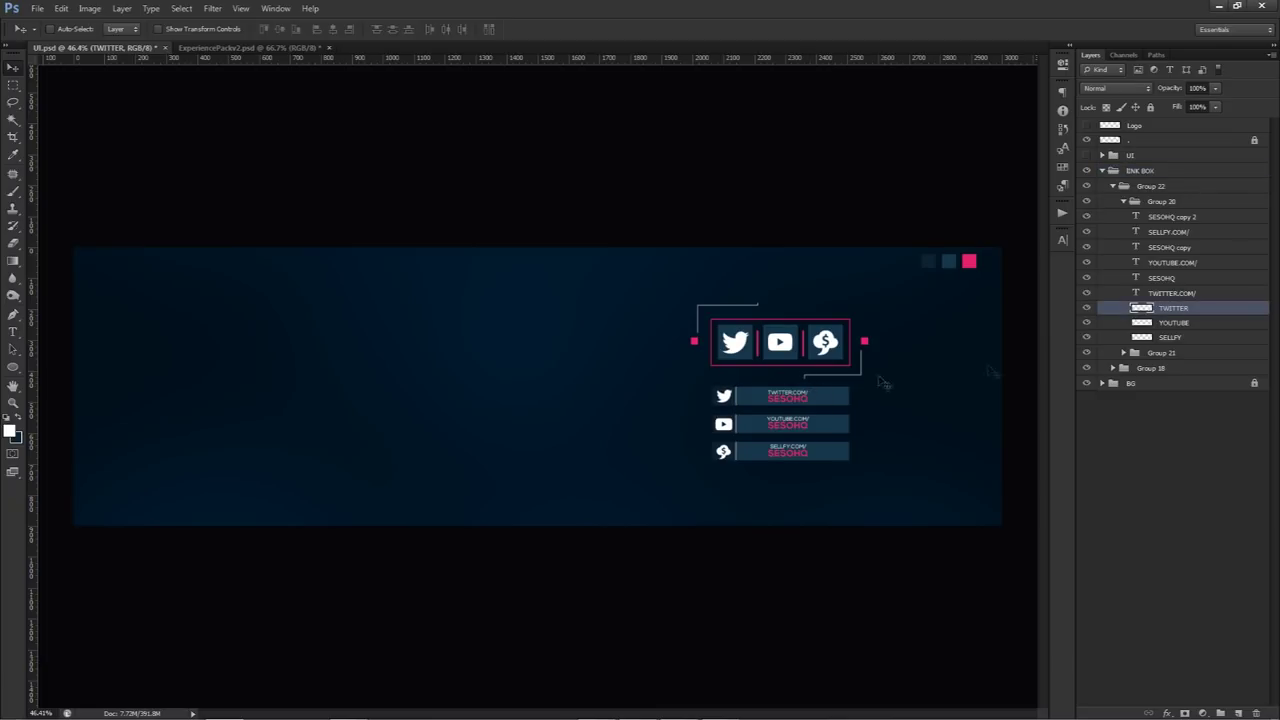
{"action": "left_click", "coordinate": [1183, 324]}
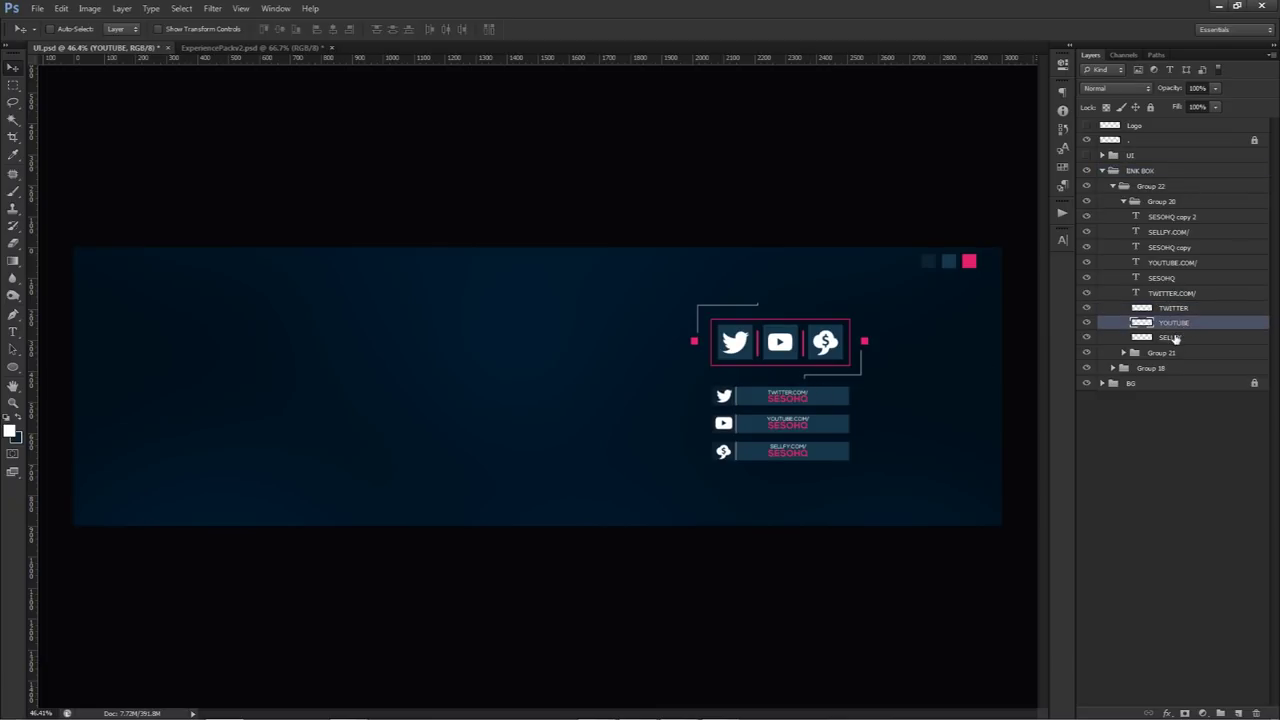
{"action": "left_click", "coordinate": [1175, 339]}
{"action": "left_click", "coordinate": [1168, 323]}
{"action": "left_click", "coordinate": [1103, 172]}
Add a new layer above the bar text layers and make a tiny elliptical selection just left of the Twitter bar.
{"action": "scroll", "coordinate": [811, 363], "scroll_direction": "up", "scroll_amount": 3}
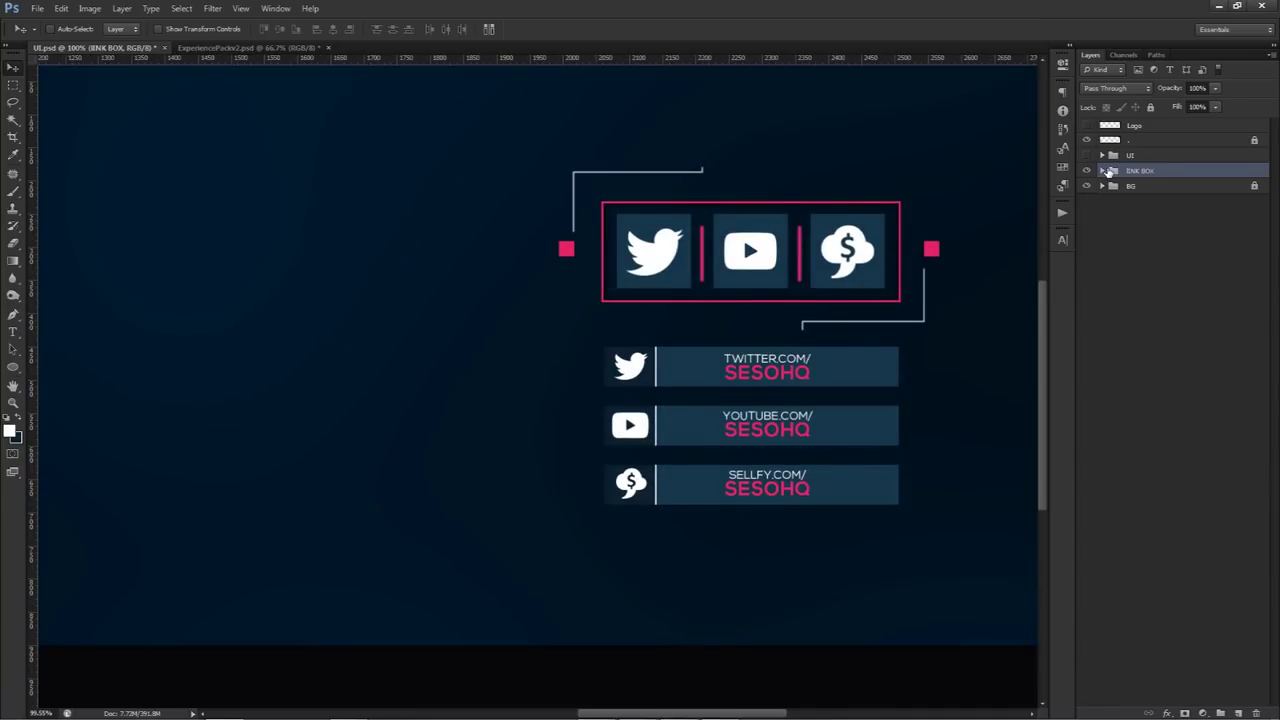
{"action": "left_click", "coordinate": [1103, 172]}
{"action": "left_click", "coordinate": [1149, 203]}
{"action": "left_click", "coordinate": [1150, 217]}
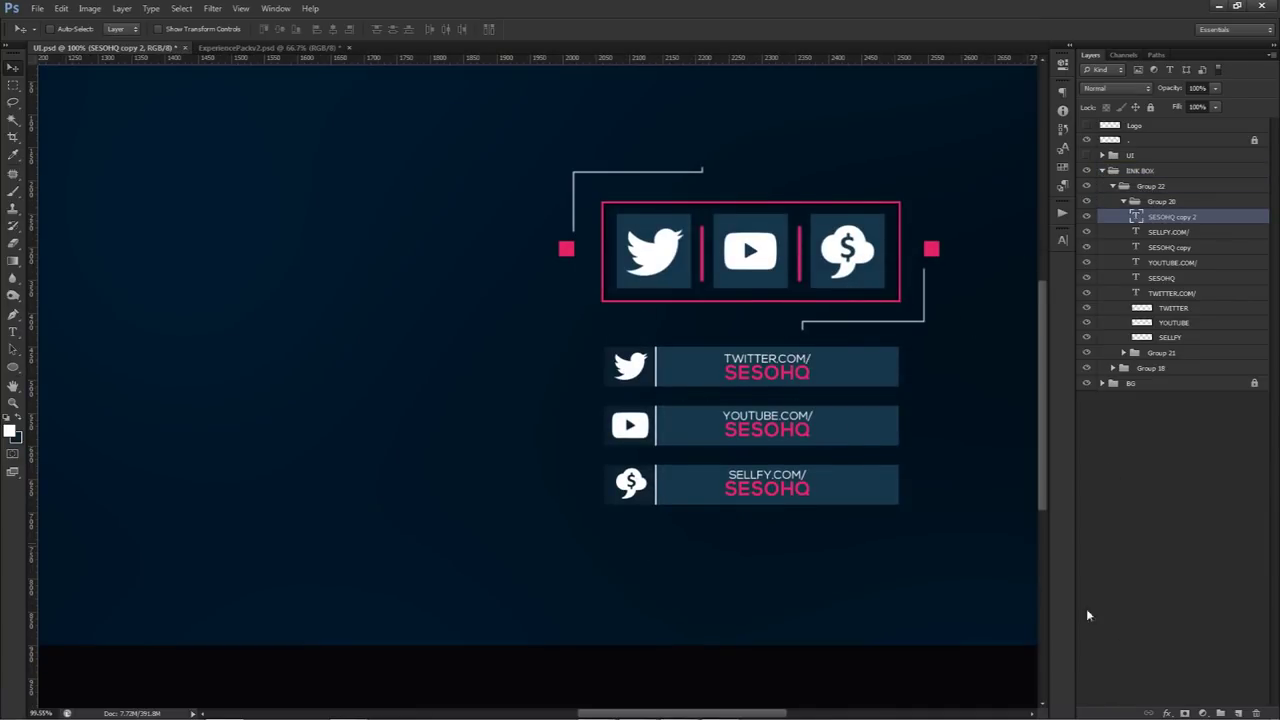
{"action": "left_click", "coordinate": [1238, 712]}
{"action": "key", "text": "m"}
{"action": "right_click", "coordinate": [21, 89]}
{"action": "left_click", "coordinate": [40, 95]}
{"action": "left_click_drag", "start_coordinate": [591, 366], "coordinate": [598, 369]}
Sample the pink of the small square beside the icon frame and fill the circular selection with it.
{"action": "left_click", "coordinate": [9, 429]}
{"action": "left_click", "coordinate": [931, 249]}
{"action": "left_click", "coordinate": [899, 374]}
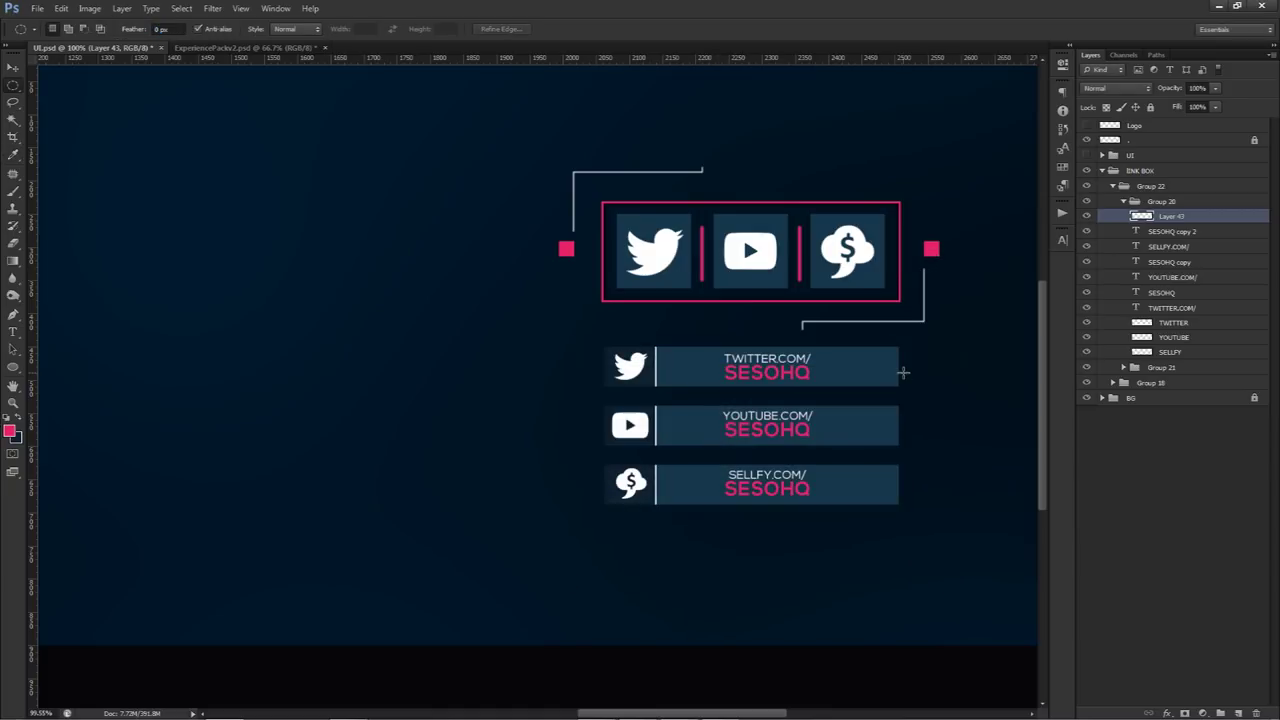
{"action": "key", "text": "alt+BackSpace"}
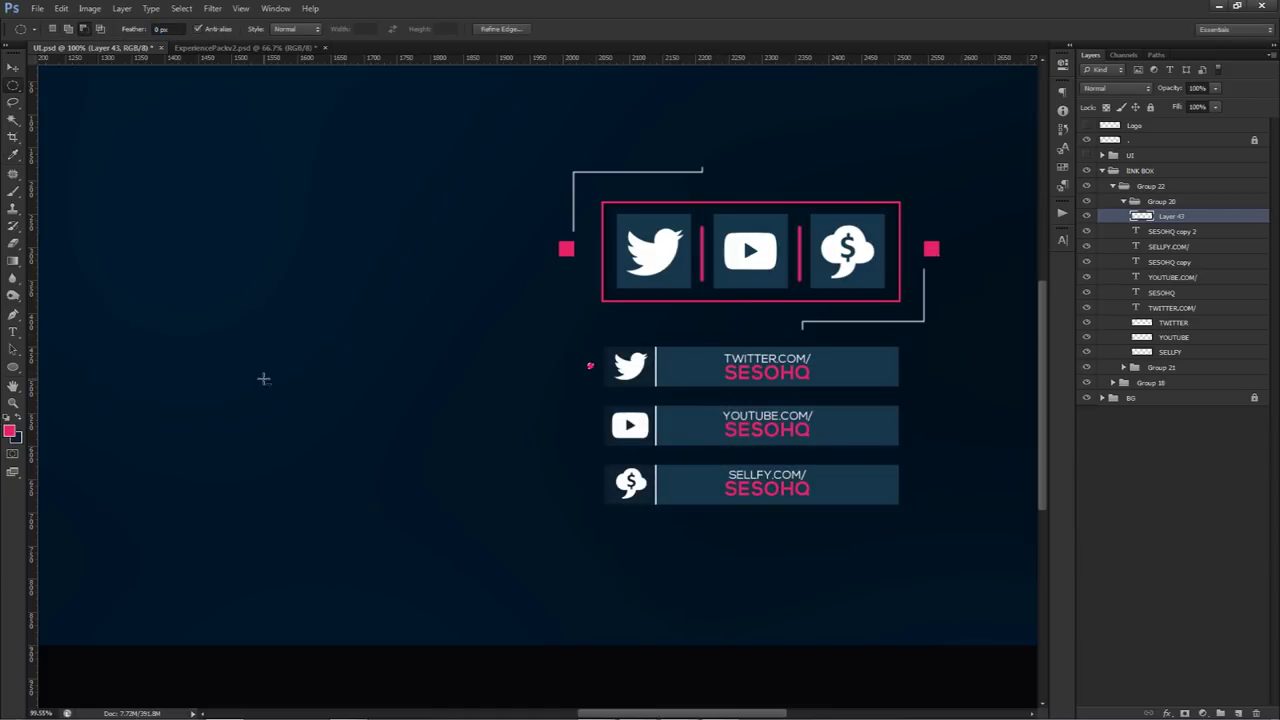
Duplicate the pink dot beside the YouTube and Sellfy bars, and copy all three dots to the bars' right ends.
{"action": "key", "text": "v"}
{"action": "left_click_drag", "start_coordinate": [676, 362], "coordinate": [671, 481]}
{"action": "left_click", "coordinate": [1182, 247], "text": "shift"}
{"action": "left_click_drag", "start_coordinate": [655, 346], "coordinate": [967, 350]}
{"action": "scroll", "coordinate": [1017, 290], "scroll_direction": "down", "scroll_amount": 5}
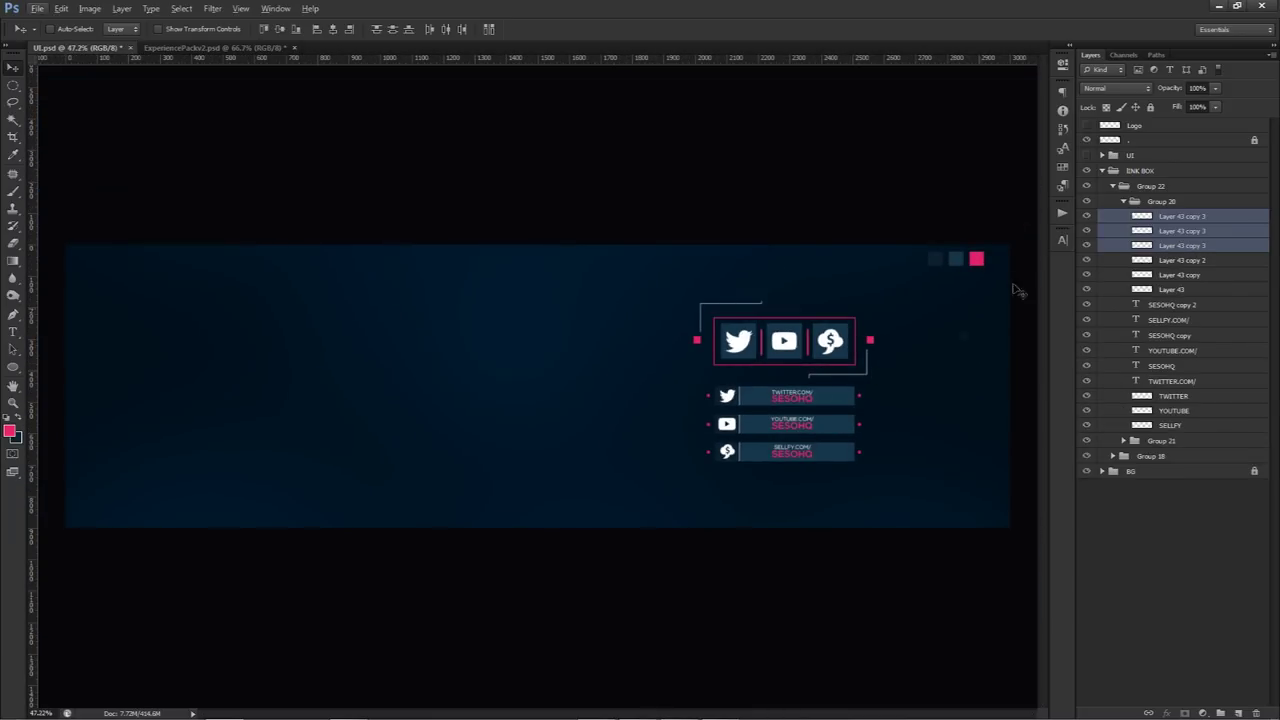
Collapse the link box group and toggle the reference UI group to compare the dotted bars with the original design.
{"action": "left_click", "coordinate": [1102, 171]}
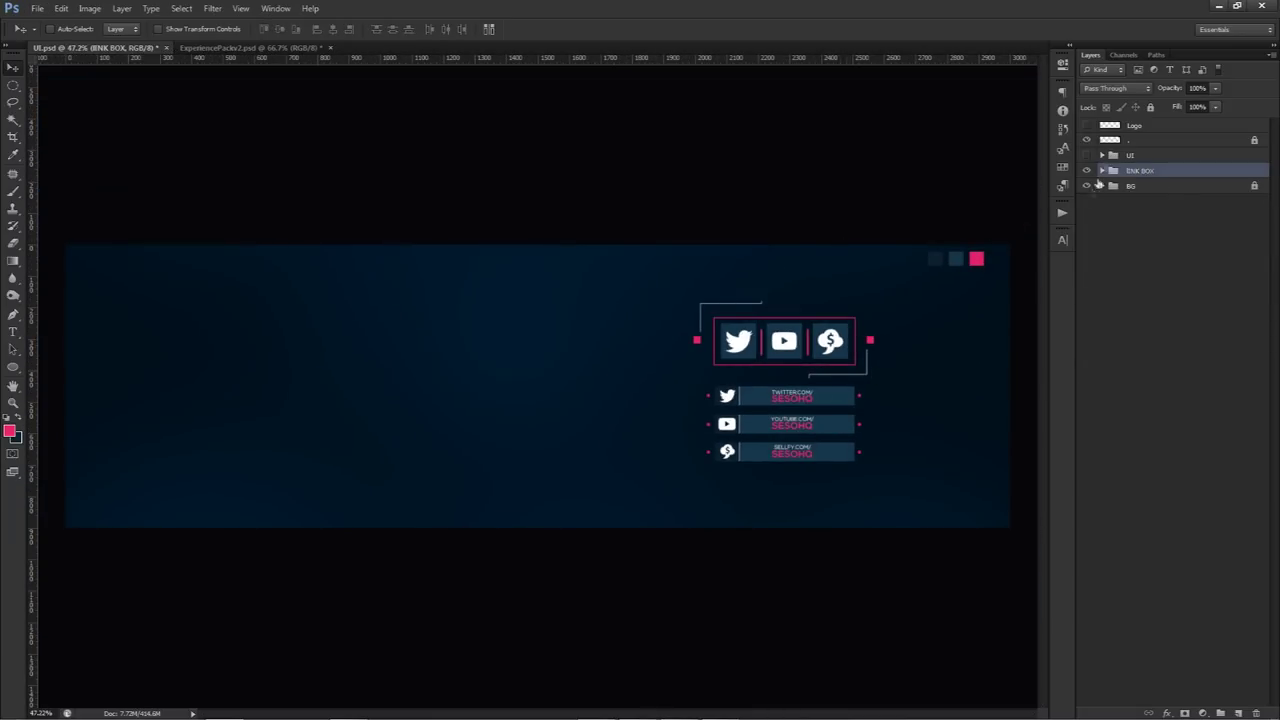
{"action": "left_click", "coordinate": [1086, 156]}
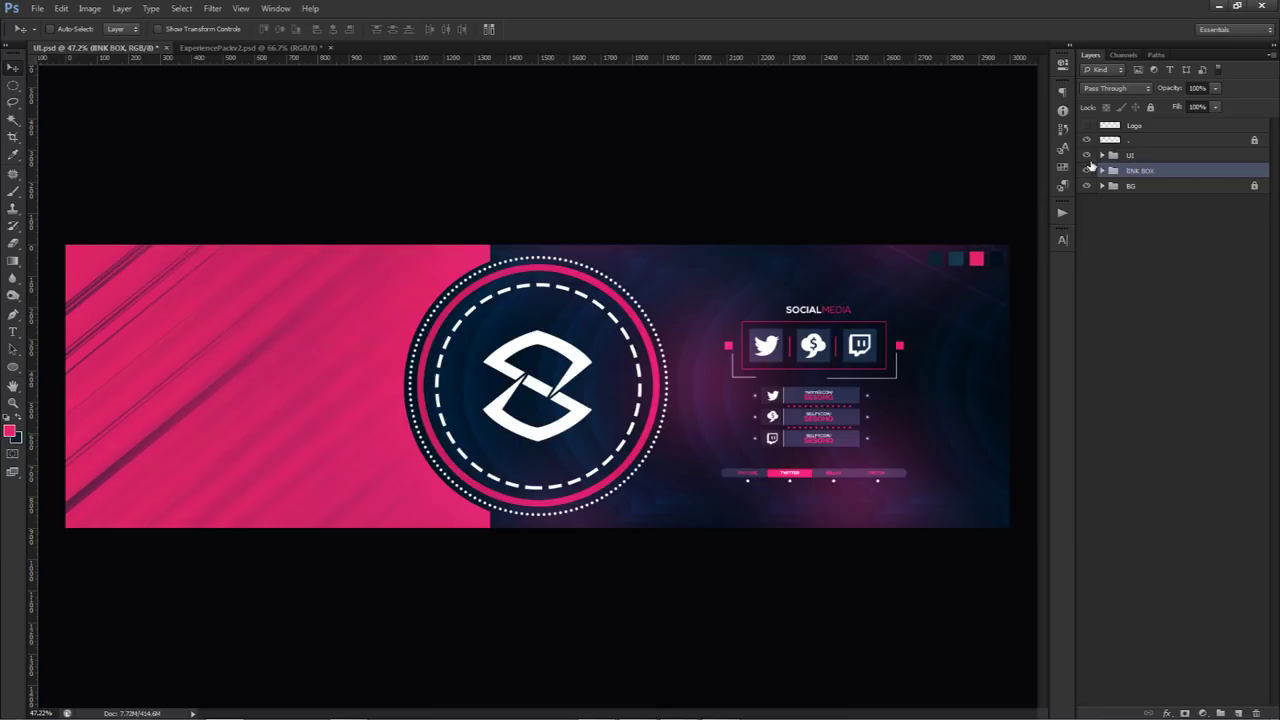
{"action": "left_click", "coordinate": [1087, 156]}
{"action": "left_click", "coordinate": [1087, 156]}
{"action": "left_click", "coordinate": [1087, 156]}
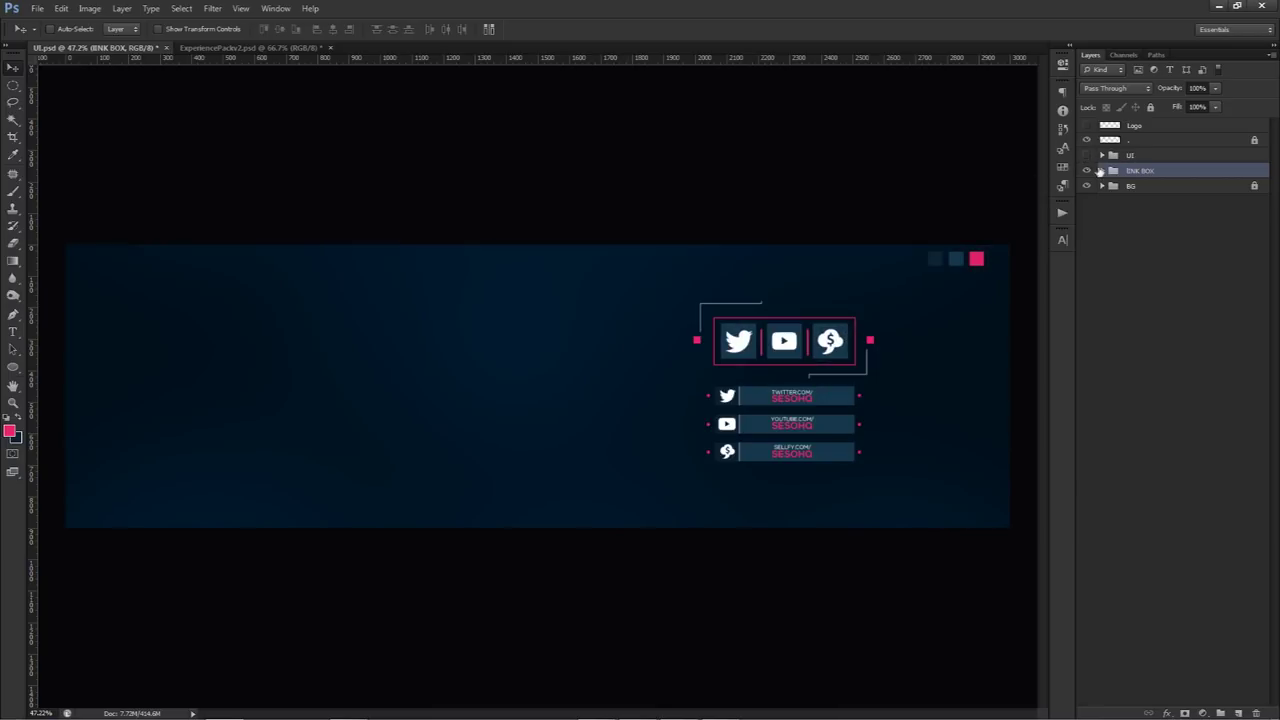
Draw a long, thin rounded rectangle with a 30 px radius below the Sellfy bar, on top of the text group.
{"action": "left_click", "coordinate": [1102, 171]}
{"action": "left_click", "coordinate": [1160, 218]}
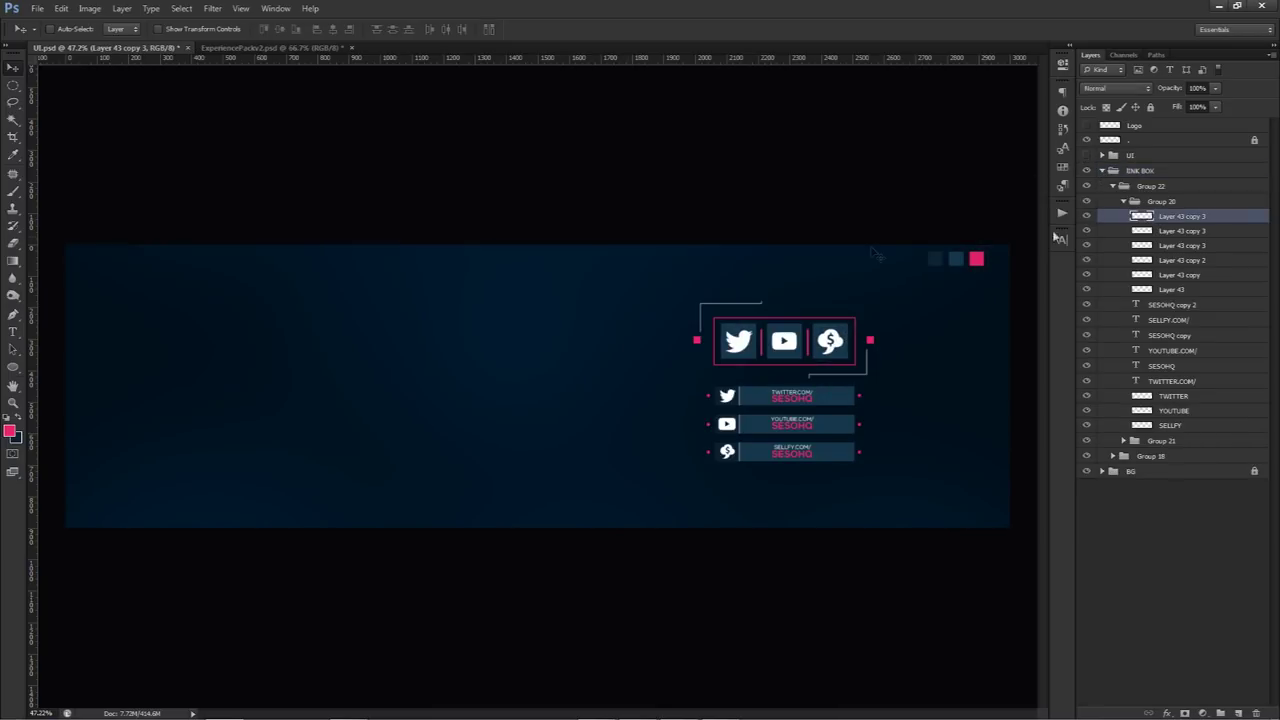
{"action": "left_click", "coordinate": [16, 369]}
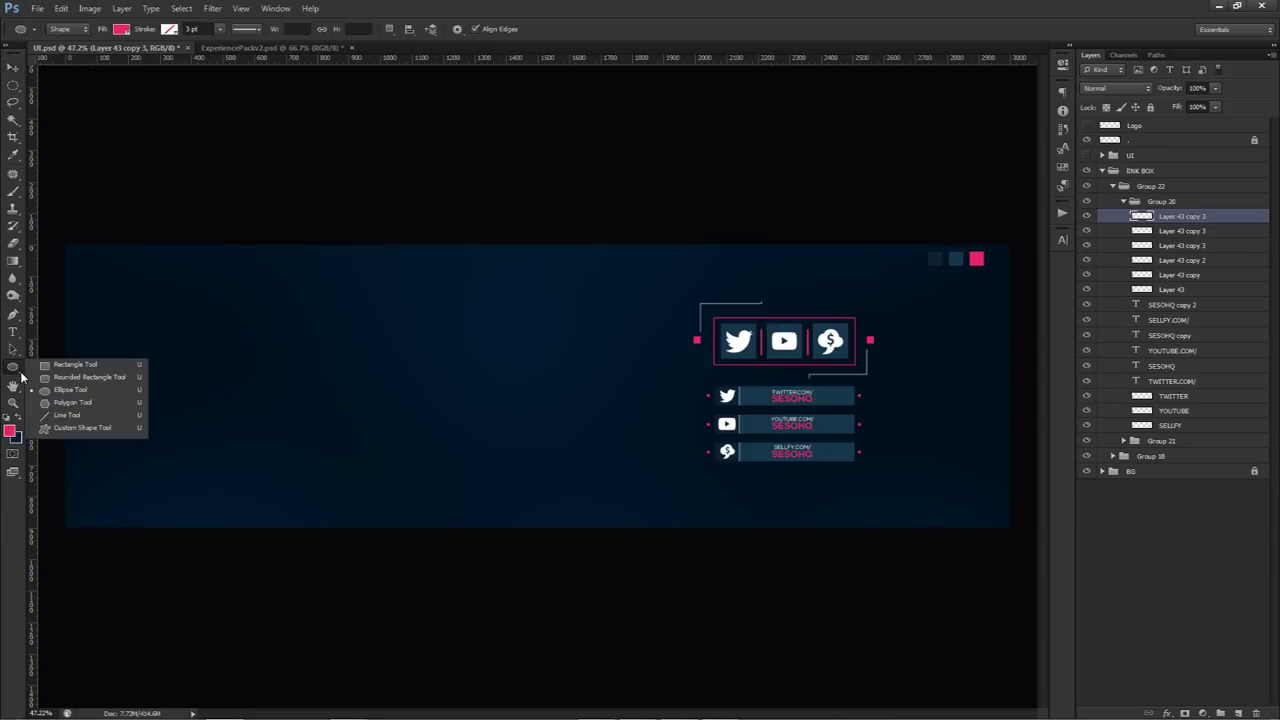
{"action": "left_click", "coordinate": [86, 378]}
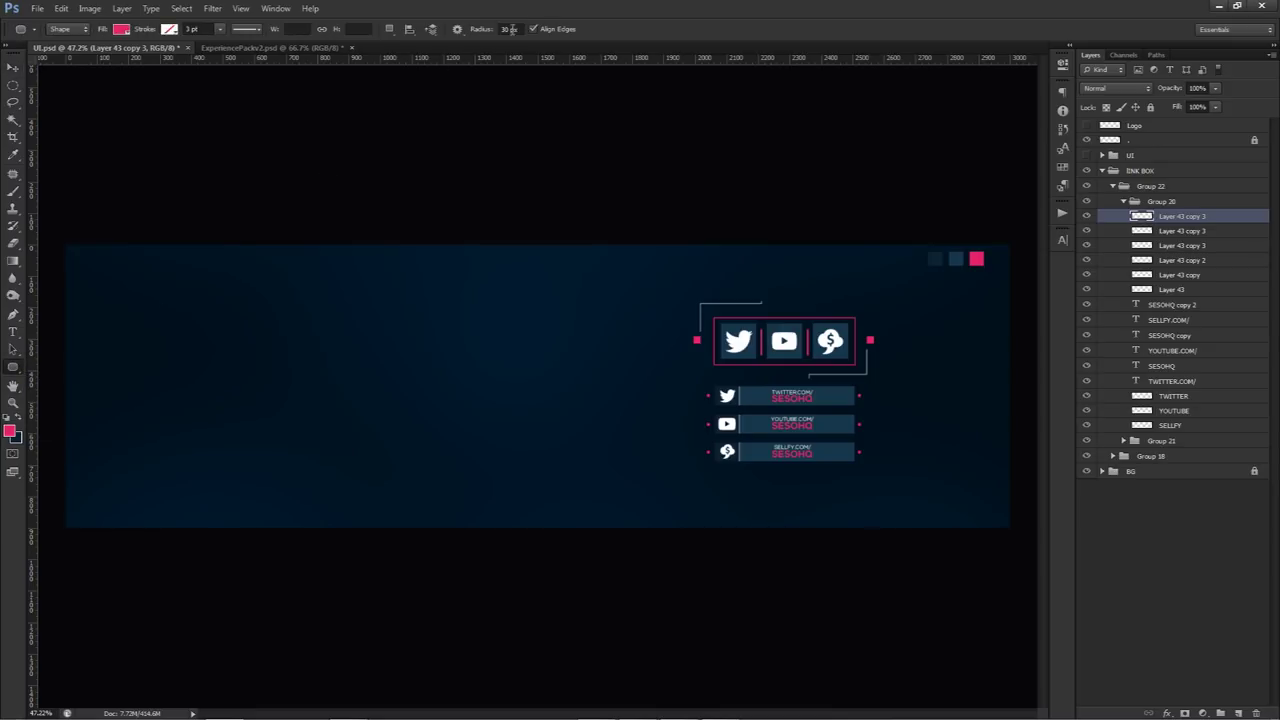
{"action": "left_click_drag", "start_coordinate": [724, 481], "coordinate": [917, 447]}
{"action": "left_click", "coordinate": [20, 68]}
Recolour the rounded rectangle with the slate blue sampled from the icon tiles.
{"action": "scroll", "coordinate": [785, 458], "scroll_direction": "up", "scroll_amount": 6}
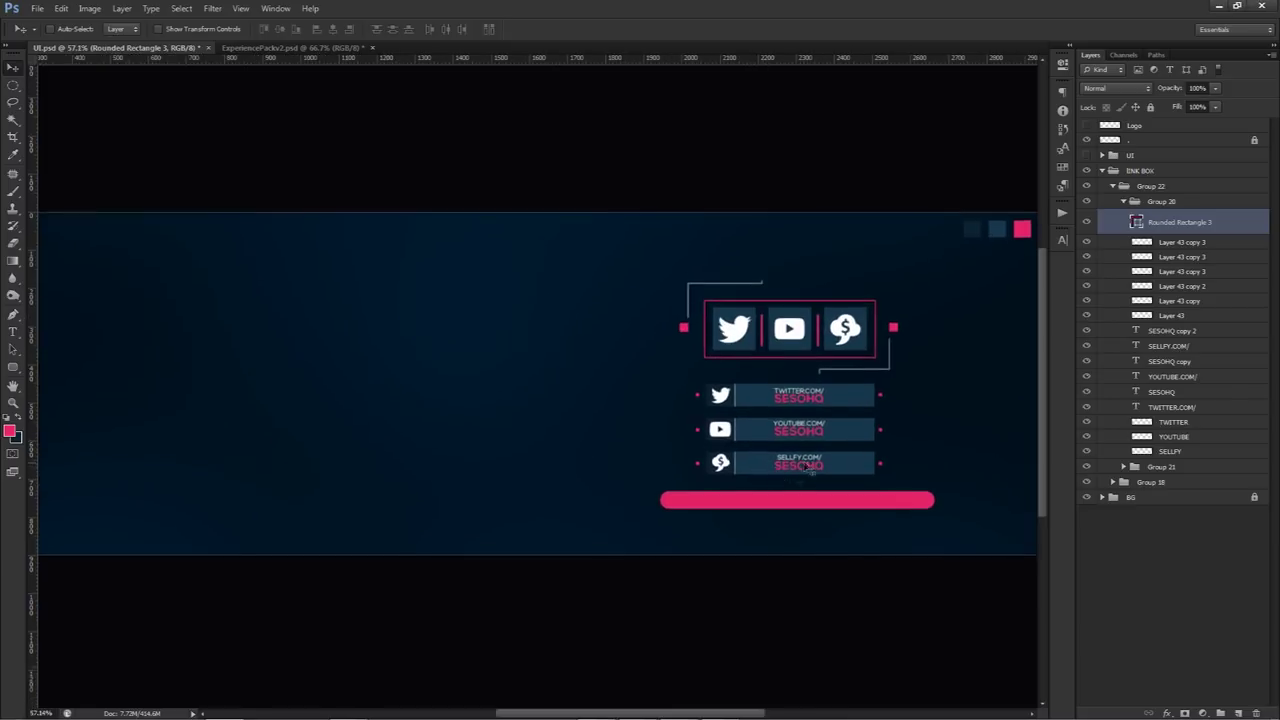
{"action": "double_click", "coordinate": [1136, 222]}
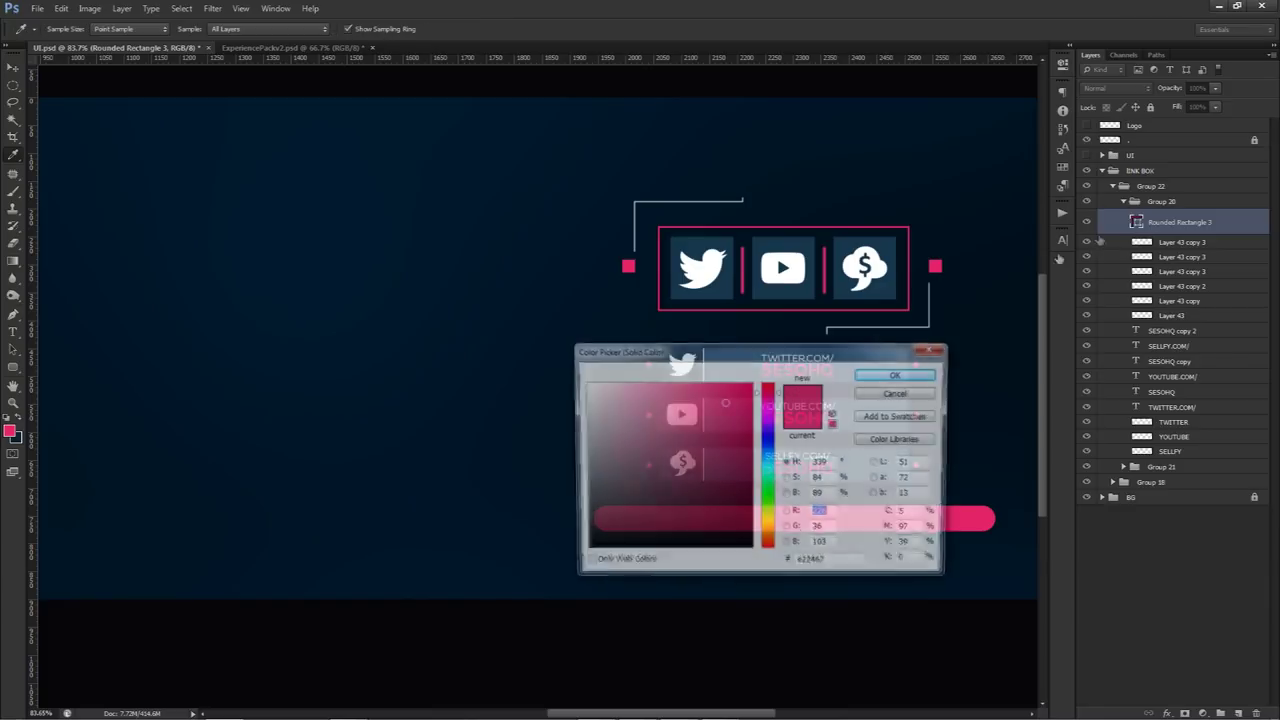
{"action": "left_click", "coordinate": [848, 295]}
{"action": "left_click", "coordinate": [897, 375]}
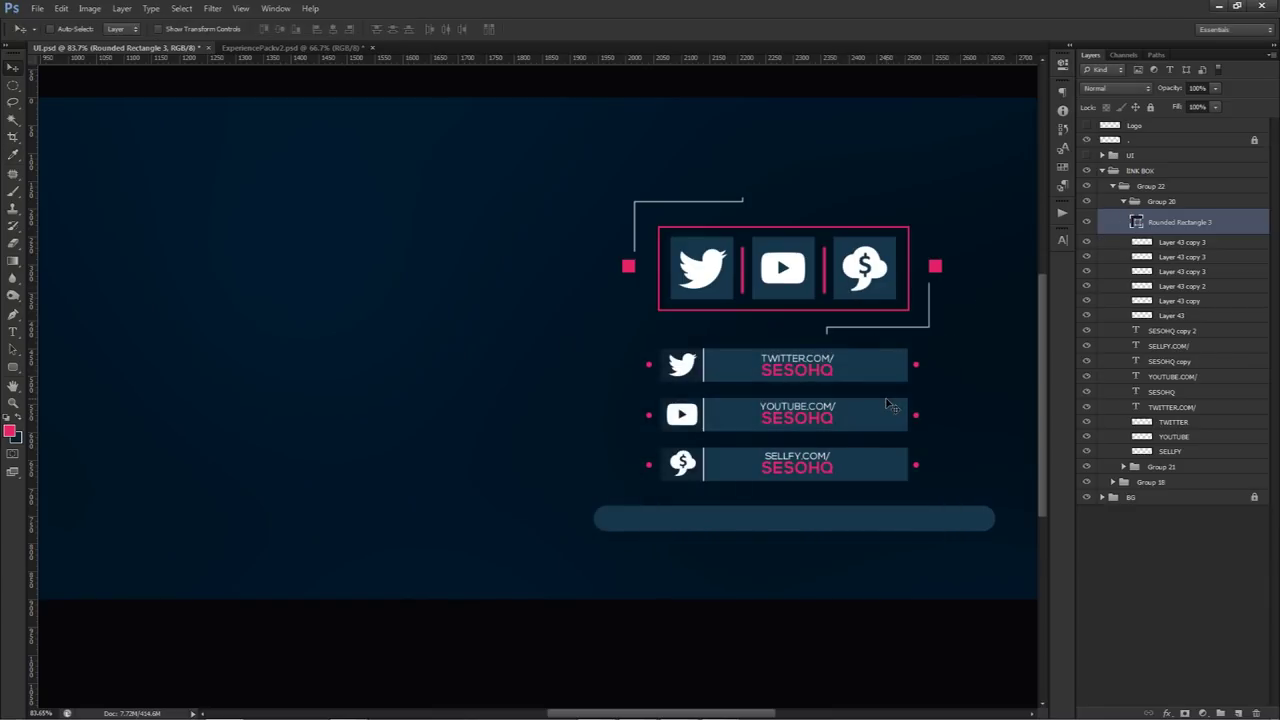
Add a new layer above the rounded rectangle, rasterize the rectangle, and clip the new layer to it.
{"action": "left_click", "coordinate": [1238, 712]}
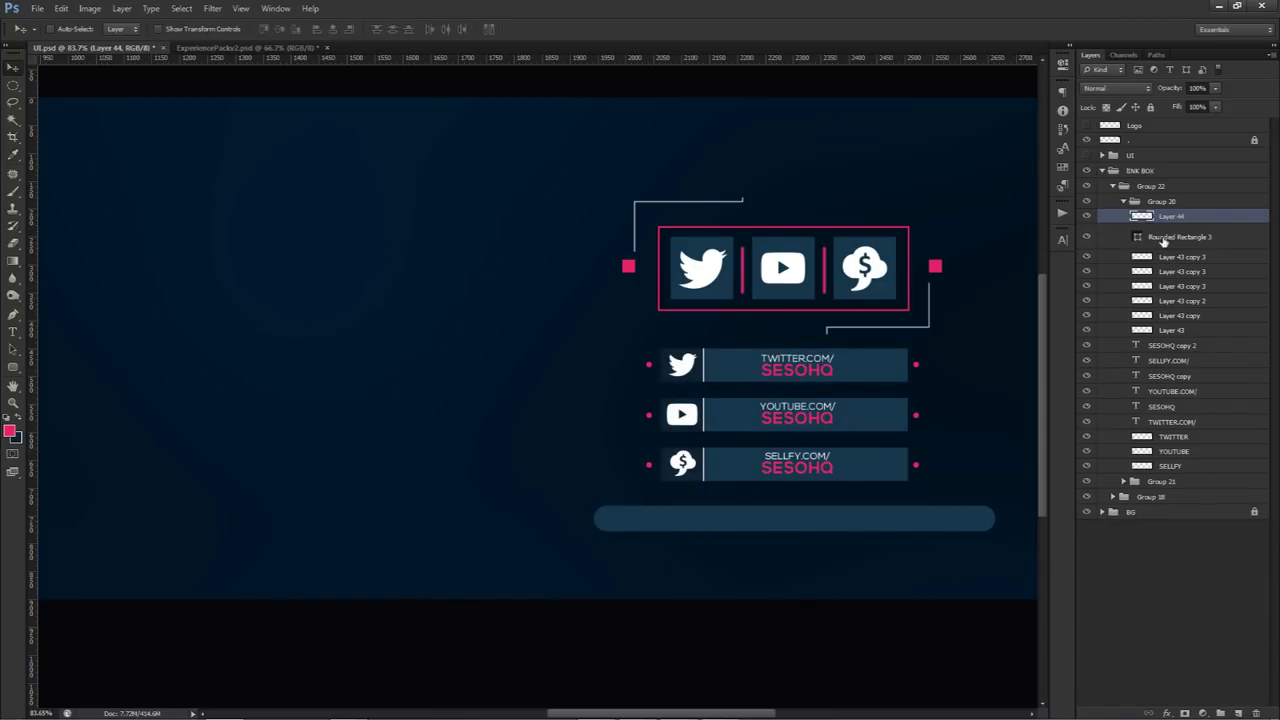
{"action": "right_click", "coordinate": [1162, 240]}
{"action": "left_click", "coordinate": [1199, 338]}
{"action": "right_click", "coordinate": [1180, 216]}
{"action": "left_click", "coordinate": [1170, 381]}
Make a very narrow vertical rectangular selection across the rounded bar, near its left end.
{"action": "key", "text": "m"}
{"action": "scroll", "coordinate": [694, 511], "scroll_direction": "up", "scroll_amount": 5}
{"action": "left_click_drag", "start_coordinate": [668, 488], "coordinate": [673, 563]}
{"action": "key", "text": "ctrl+d"}
{"action": "right_click", "coordinate": [14, 86]}
{"action": "left_click", "coordinate": [58, 83]}
{"action": "left_click_drag", "start_coordinate": [660, 485], "coordinate": [660, 574]}
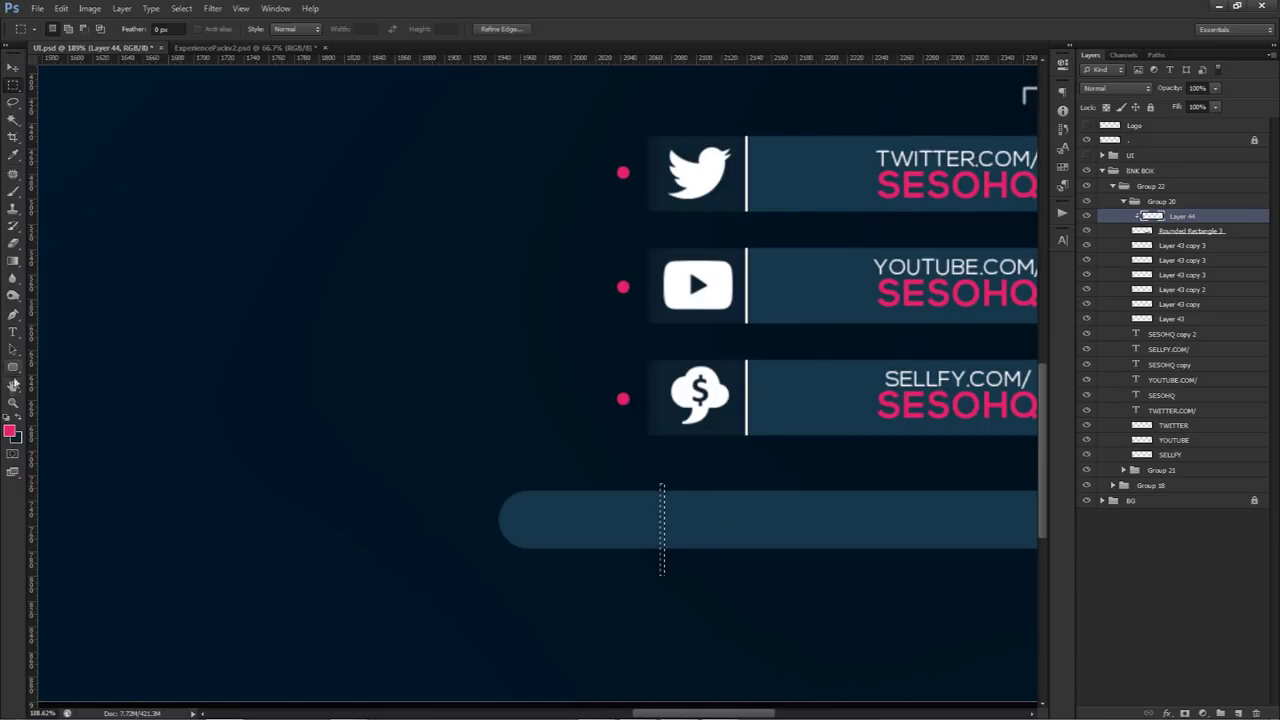
Fill the narrow selection with dark navy sampled from the background, and deselect it.
{"action": "left_click", "coordinate": [10, 432]}
{"action": "left_click", "coordinate": [417, 408]}
{"action": "left_click", "coordinate": [886, 376]}
{"action": "key", "text": "alt+BackSpace"}
{"action": "key", "text": "ctrl+d"}
{"action": "key", "text": "v"}
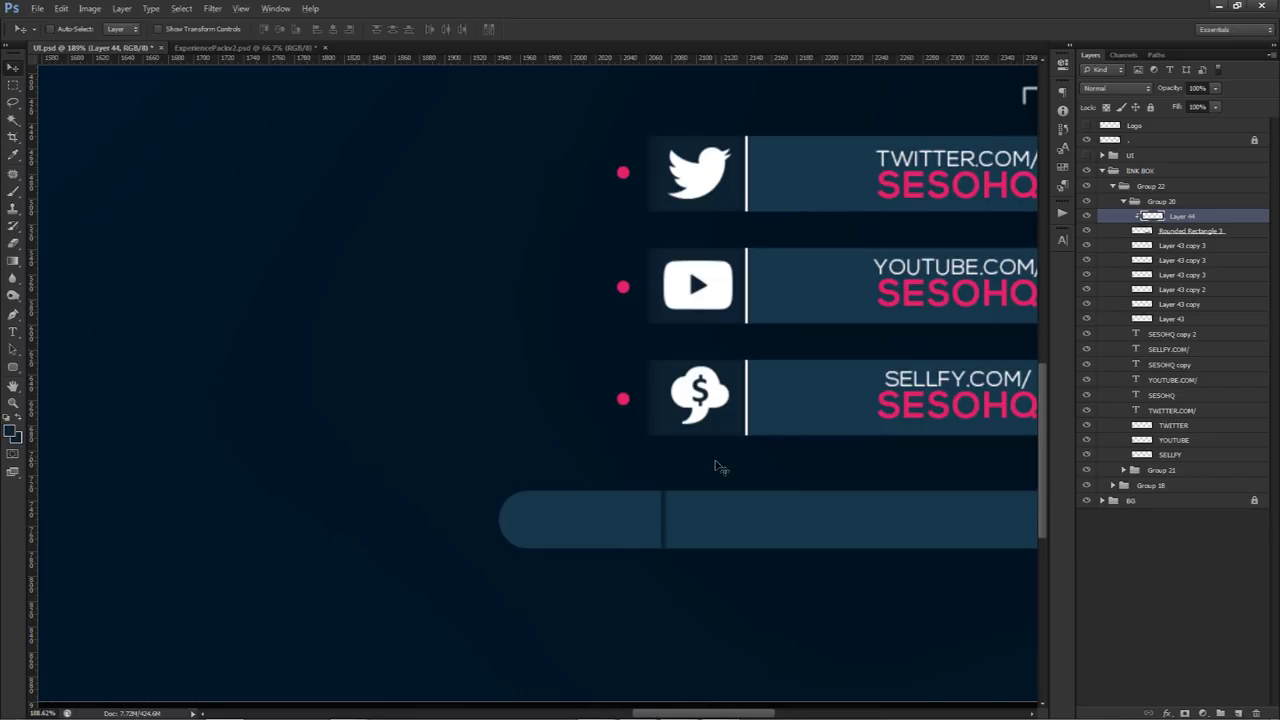
Duplicate the dark divider strip with a white Color Overlay, placing the copy beneath the original and nudging it slightly left.
{"action": "key", "text": "ctrl+j"}
{"action": "double_click", "coordinate": [1230, 218]}
{"action": "left_click", "coordinate": [848, 480]}
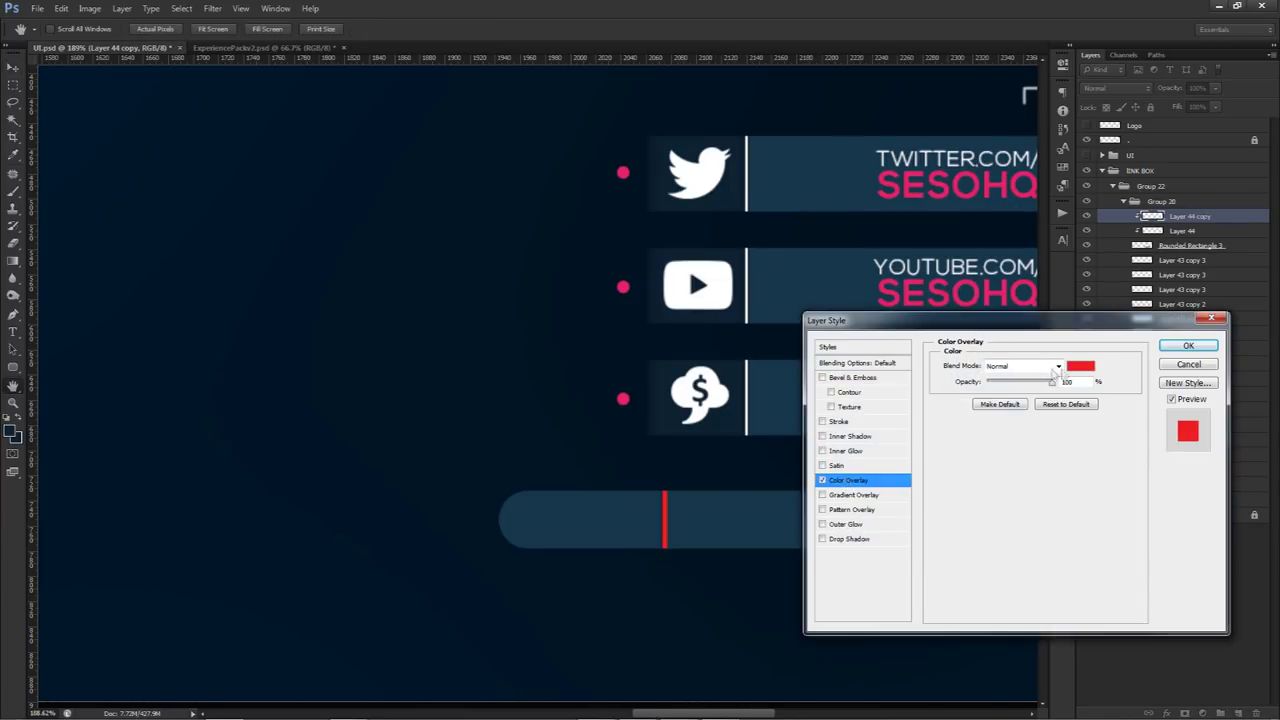
{"action": "left_click", "coordinate": [1080, 366]}
{"action": "left_click", "coordinate": [591, 376]}
{"action": "left_click", "coordinate": [908, 371]}
{"action": "left_click", "coordinate": [1188, 345]}
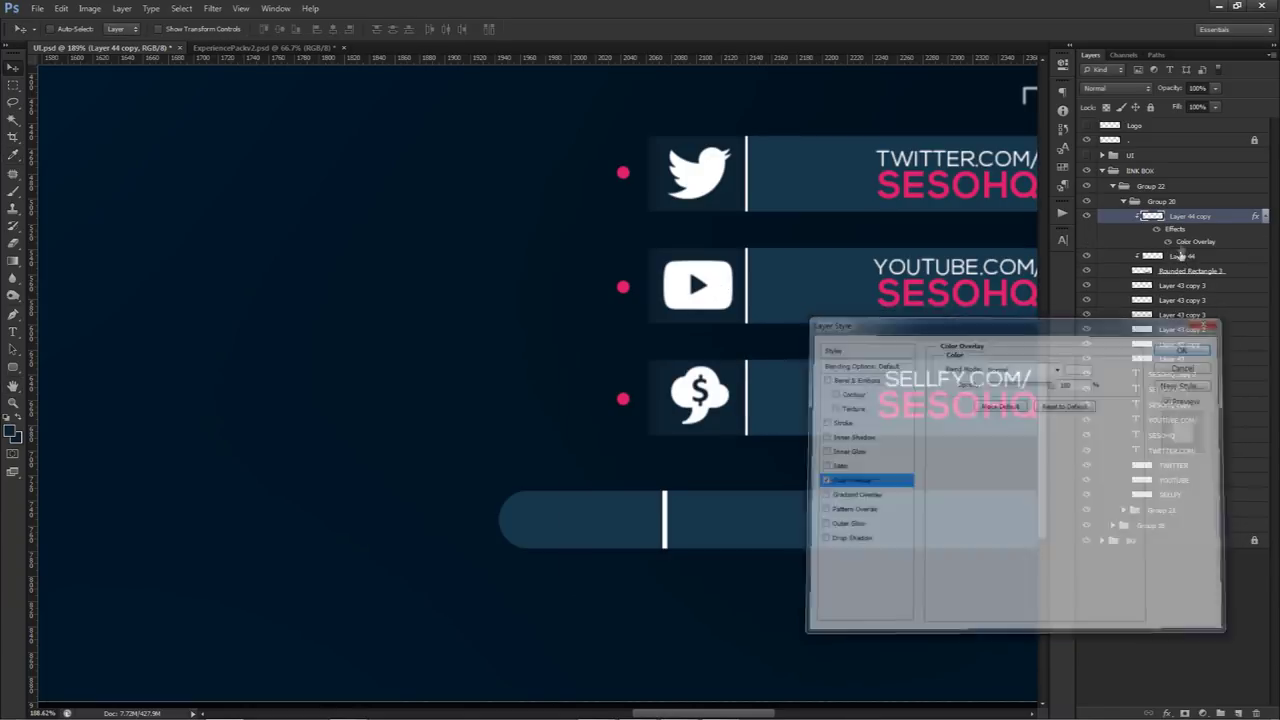
{"action": "left_click_drag", "start_coordinate": [1188, 218], "coordinate": [1184, 262]}
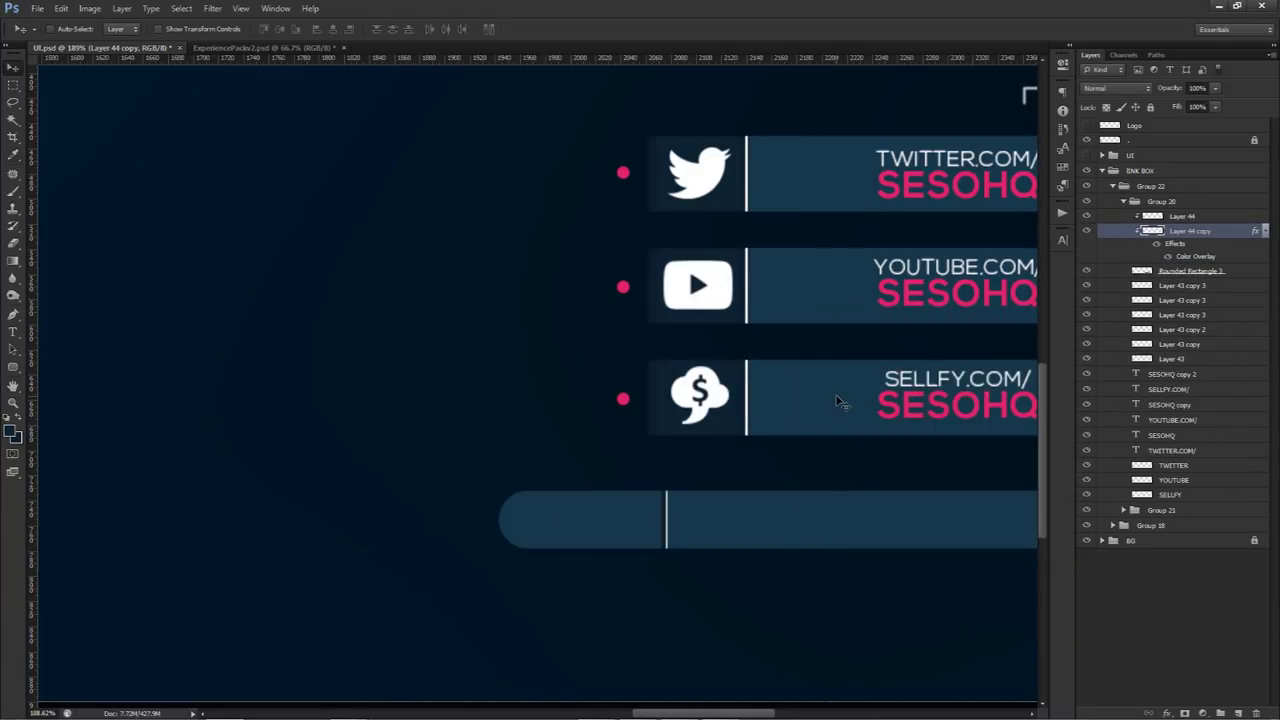
{"action": "key", "text": "Left"}
Rasterize the white divider copy's layer style and set its blend mode to Overlay.
{"action": "scroll", "coordinate": [838, 400], "scroll_direction": "down", "scroll_amount": 6}
{"action": "scroll", "coordinate": [840, 433], "scroll_direction": "down", "scroll_amount": 2}
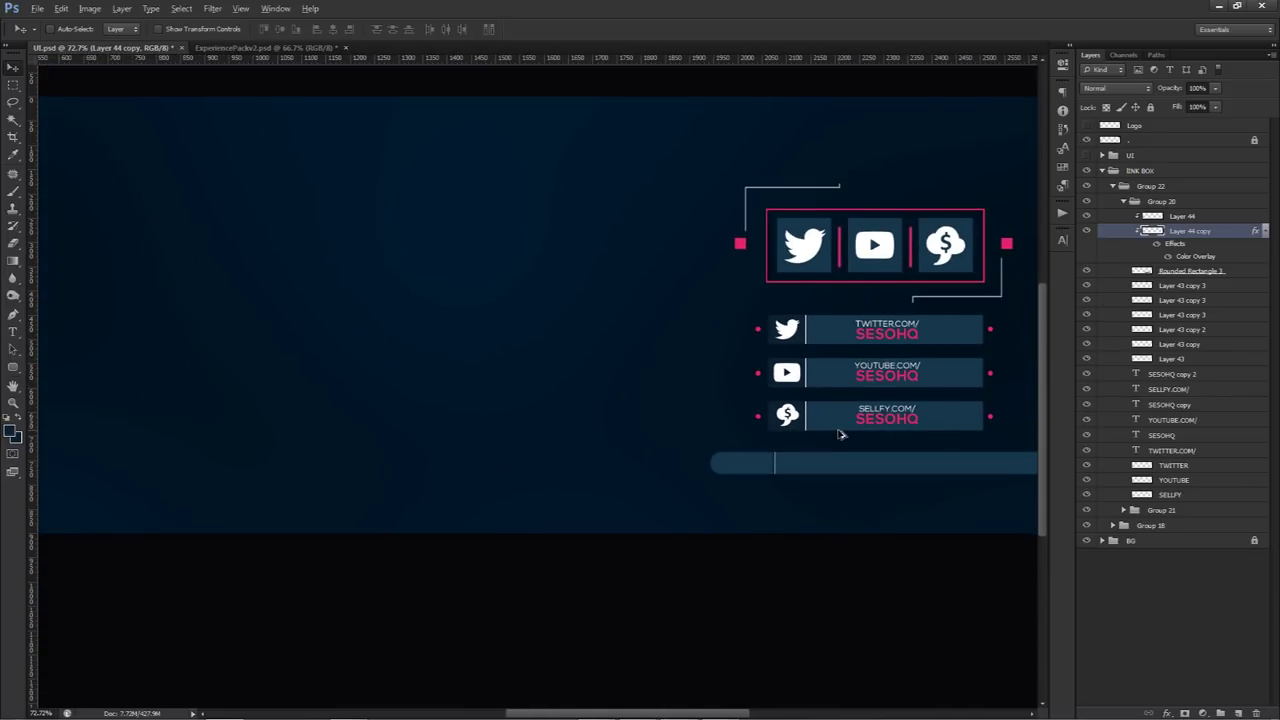
{"action": "left_click", "coordinate": [1117, 88]}
{"action": "left_click", "coordinate": [1093, 261]}
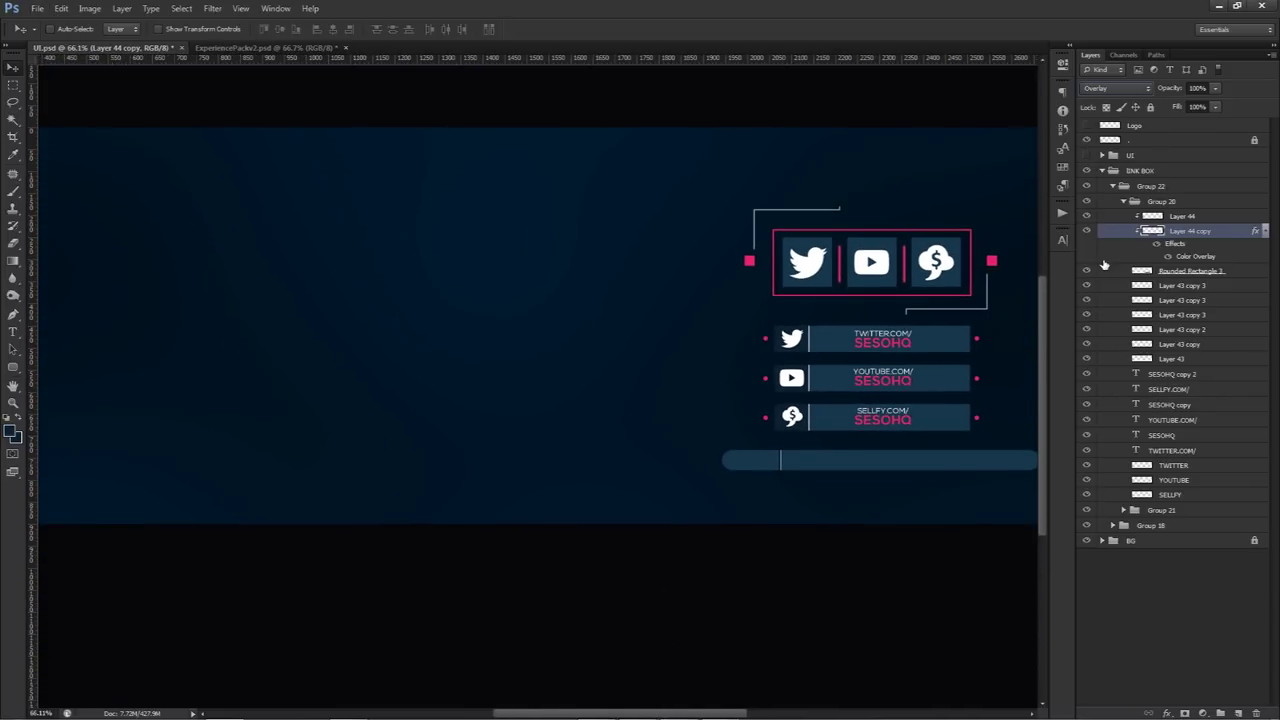
{"action": "right_click", "coordinate": [1188, 250]}
{"action": "left_click", "coordinate": [1140, 343]}
{"action": "left_click", "coordinate": [1117, 88]}
{"action": "left_click", "coordinate": [1093, 262]}
{"action": "scroll", "coordinate": [815, 504], "scroll_direction": "down", "scroll_amount": 1}
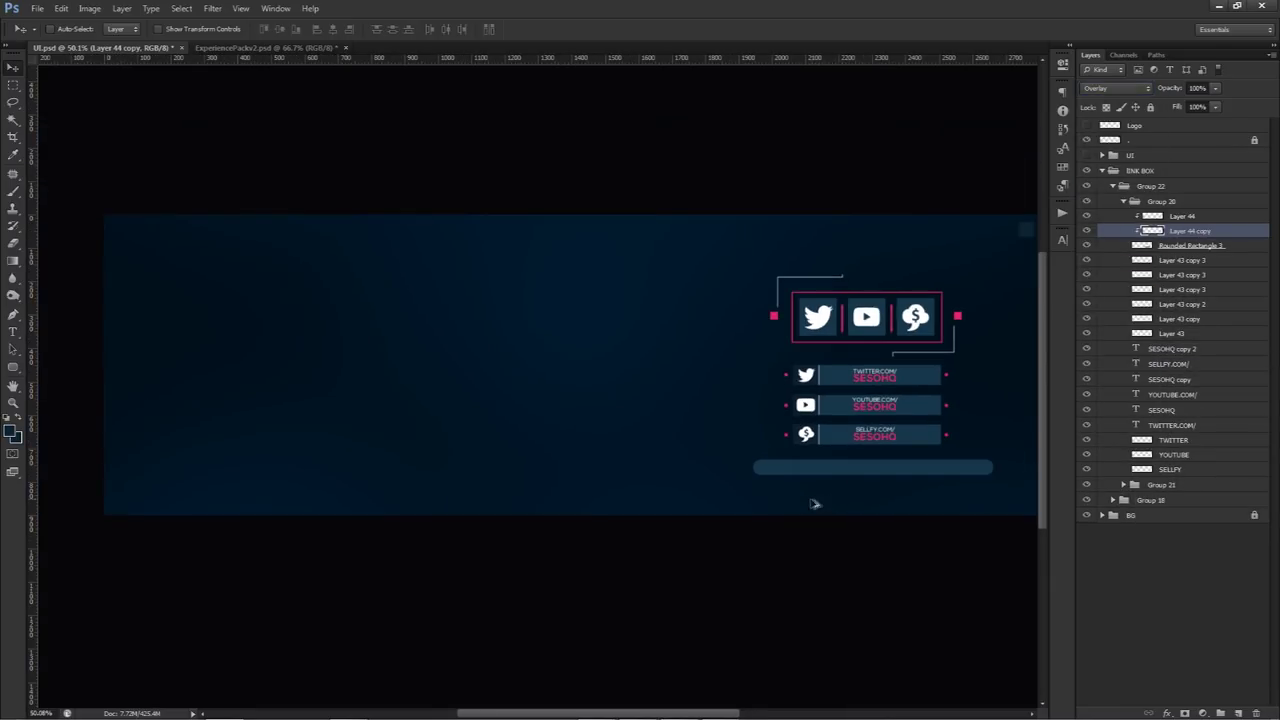
Select both divider strip layers and duplicate the pair twice along the rounded bar to split it into four sections.
{"action": "scroll", "coordinate": [778, 476], "scroll_direction": "up", "scroll_amount": 2}
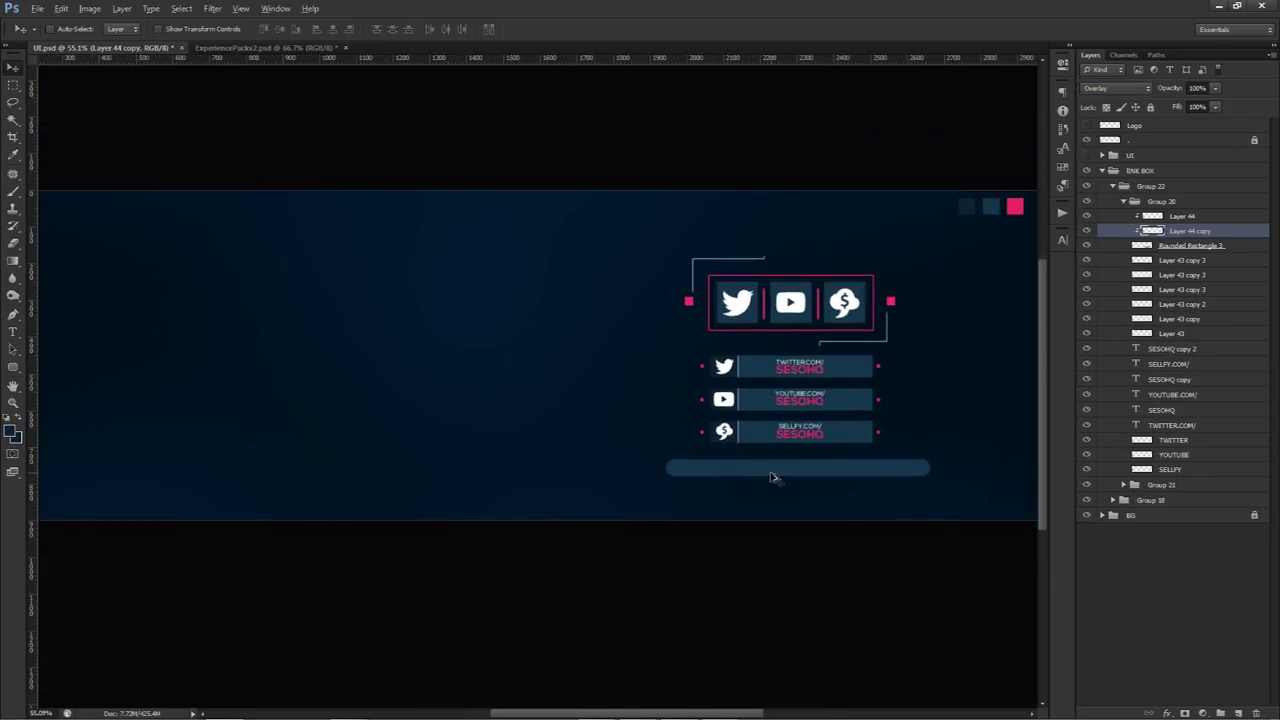
{"action": "left_click", "coordinate": [1176, 216], "text": "shift"}
{"action": "left_click_drag", "start_coordinate": [730, 400], "coordinate": [920, 428]}
{"action": "key", "text": "ctrl+j"}
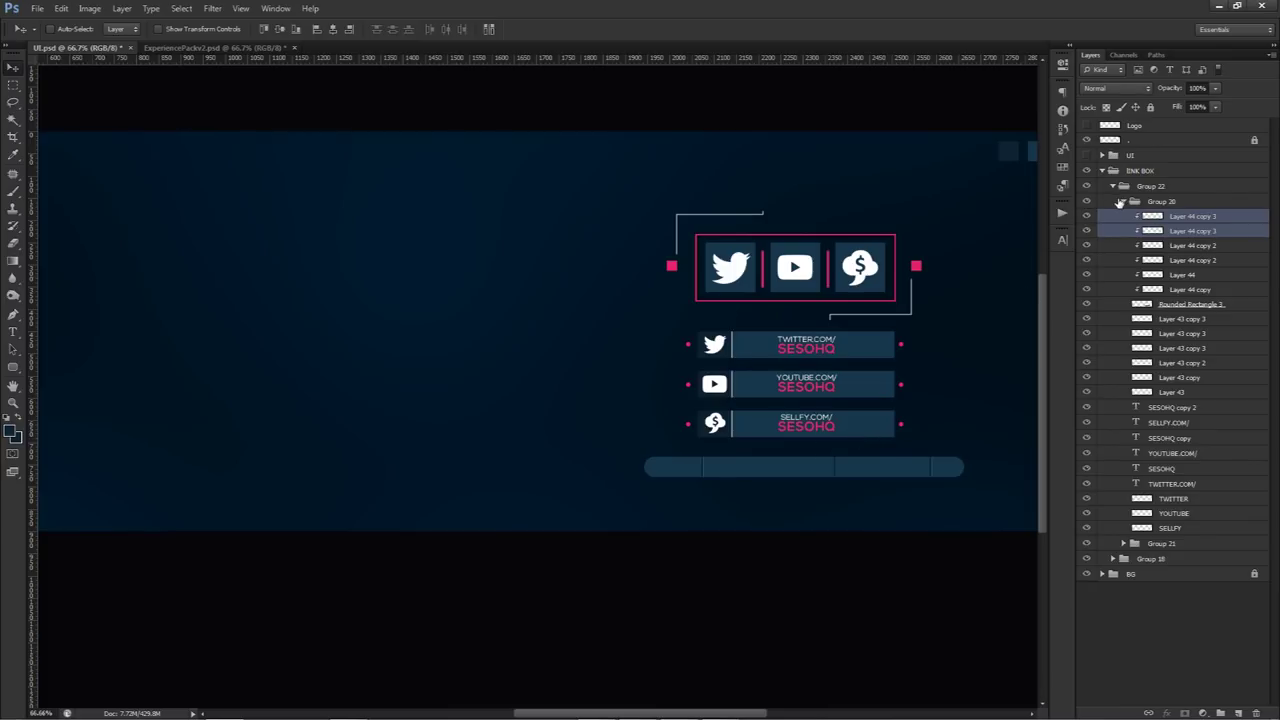
Group the rounded navigation bar with its clipped divider layers, hide that group, and collapse the ENK BOX group.
{"action": "left_click", "coordinate": [1122, 202]}
{"action": "left_click", "coordinate": [1125, 202]}
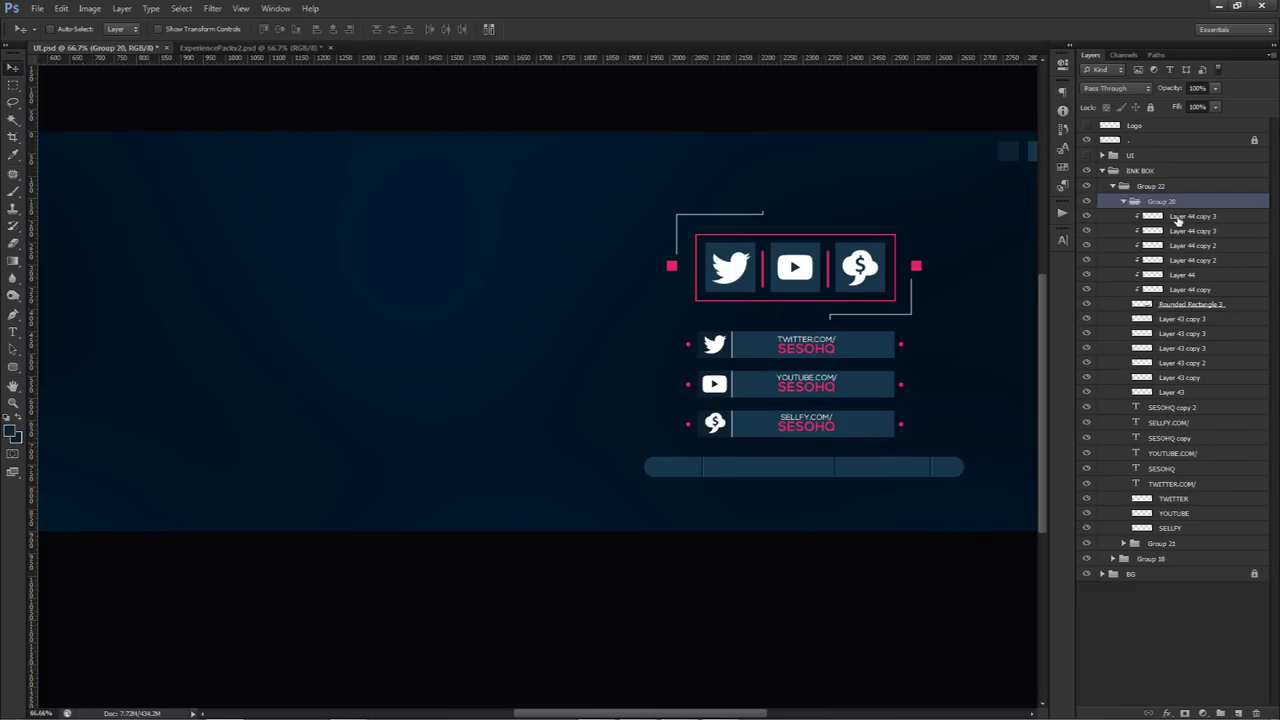
{"action": "left_click", "coordinate": [1176, 219]}
{"action": "left_click", "coordinate": [1178, 302], "text": "shift"}
{"action": "key", "text": "ctrl+g"}
{"action": "left_click", "coordinate": [1087, 217]}
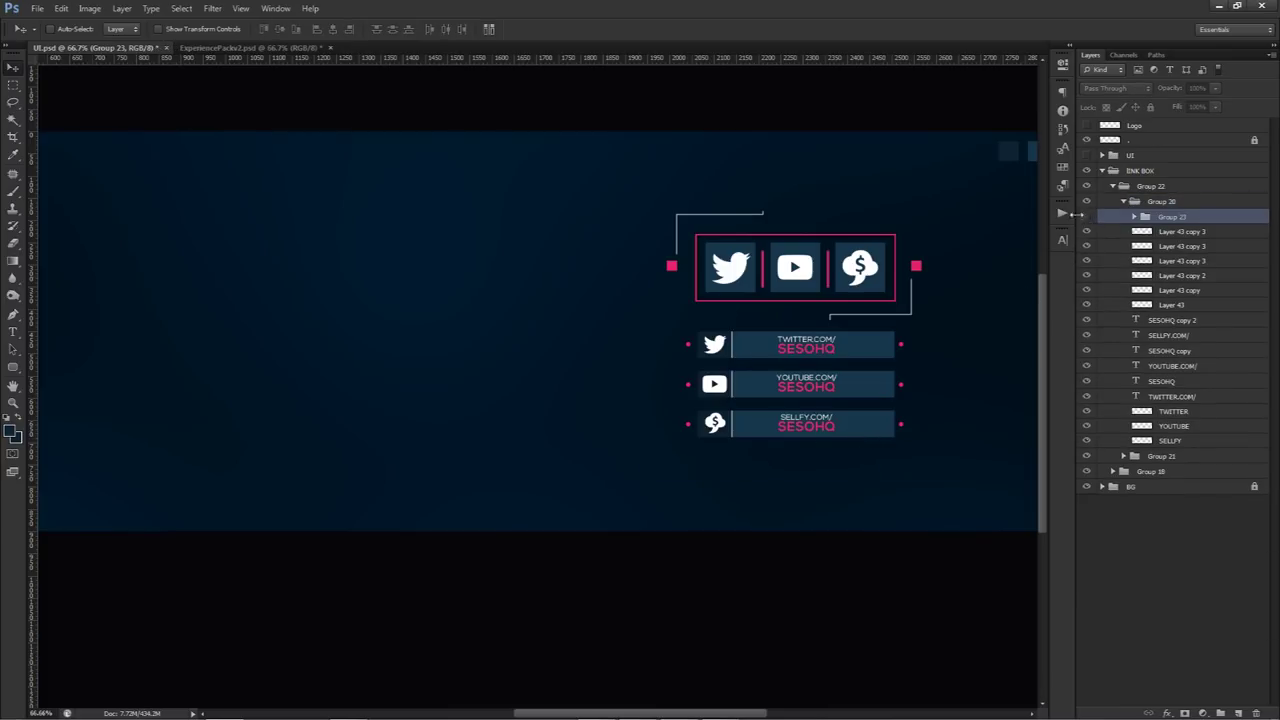
{"action": "left_click", "coordinate": [1105, 171]}
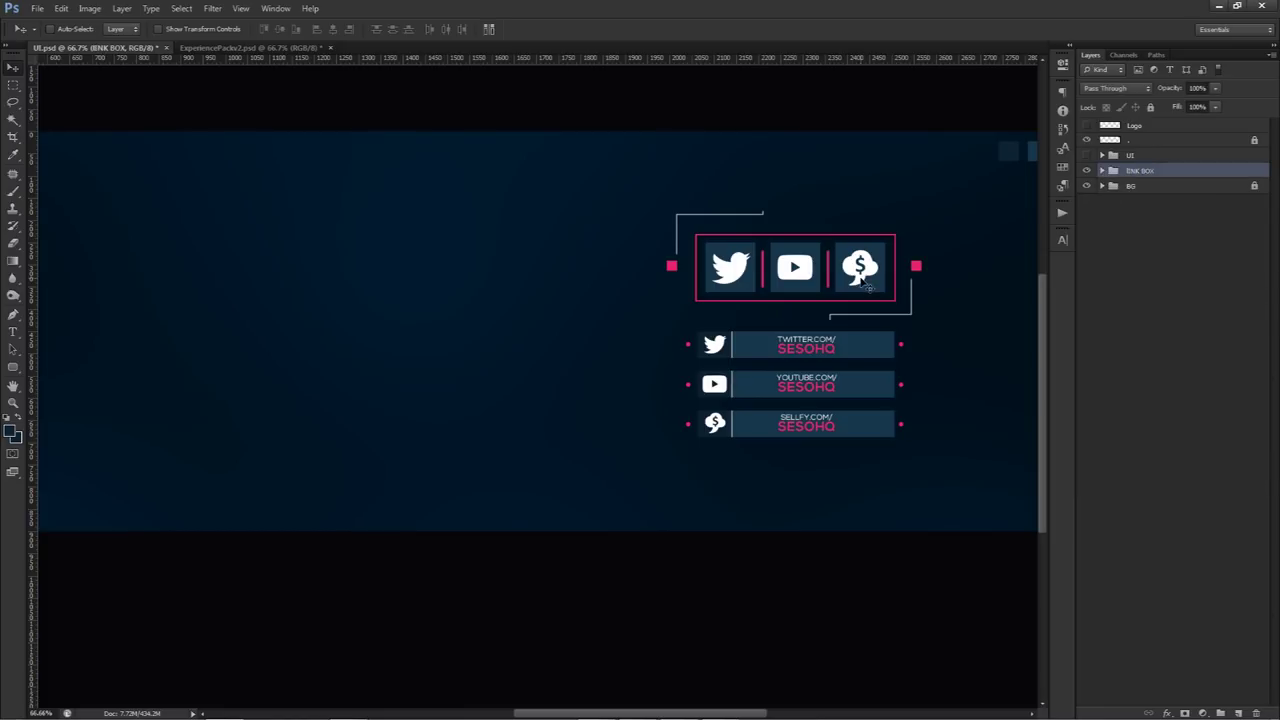
Compare the banner with the reference UI group, hide the reference again, and show the Logo layer and the guides.
{"action": "scroll", "coordinate": [857, 279], "scroll_direction": "down", "scroll_amount": 6}
{"action": "scroll", "coordinate": [783, 308], "scroll_direction": "up", "scroll_amount": 1}
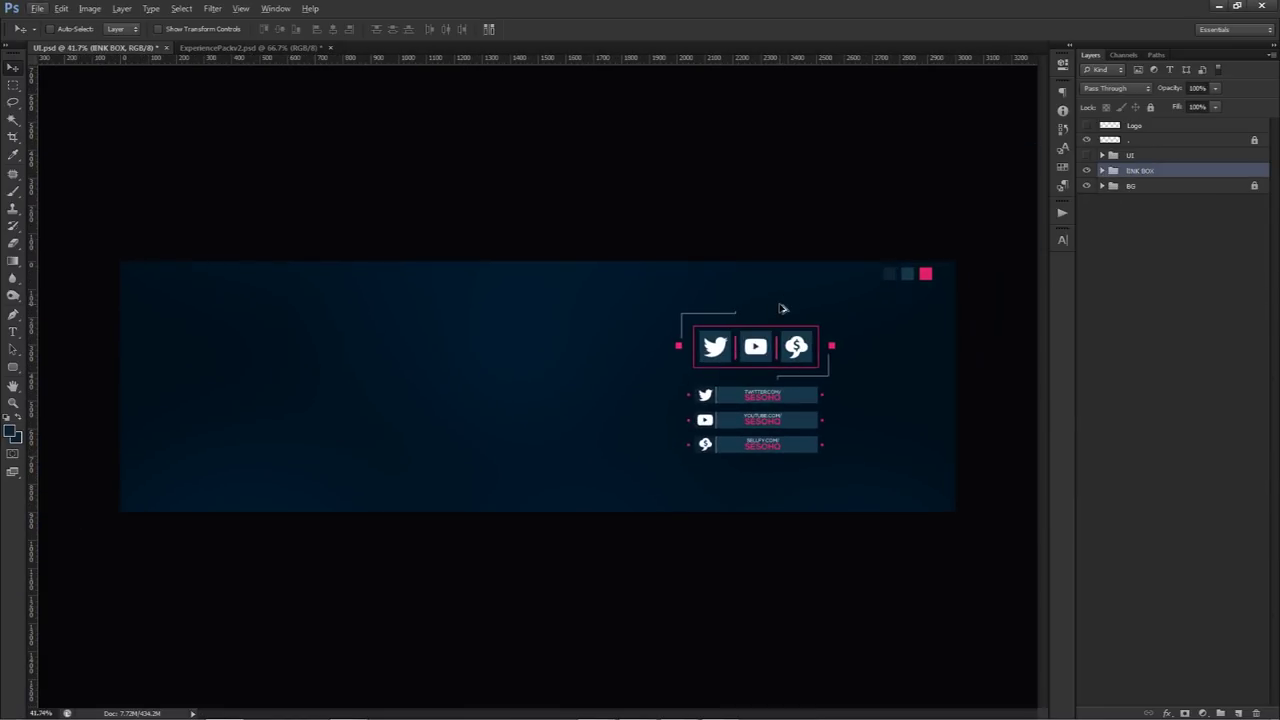
{"action": "left_click", "coordinate": [1088, 156]}
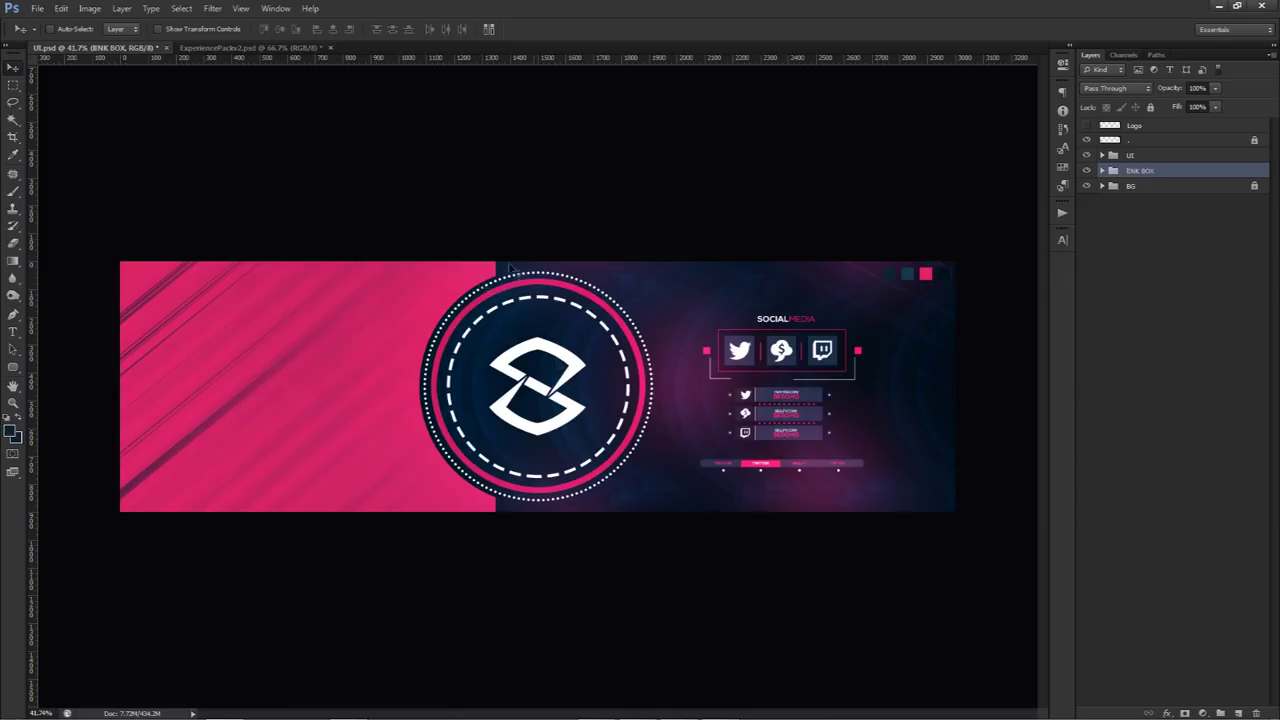
{"action": "left_click", "coordinate": [1088, 171]}
{"action": "left_click", "coordinate": [1088, 171]}
{"action": "left_click", "coordinate": [1088, 156]}
{"action": "left_click", "coordinate": [1088, 126]}
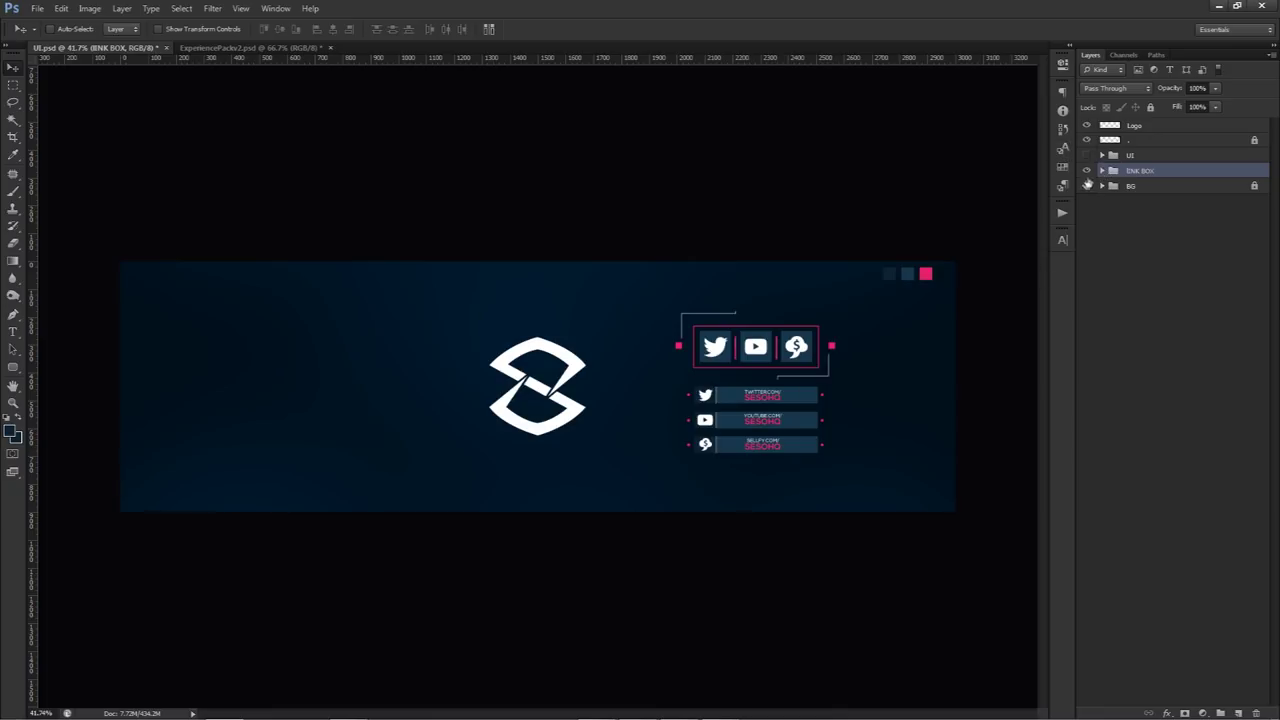
{"action": "key", "text": "ctrl+semicolon"}
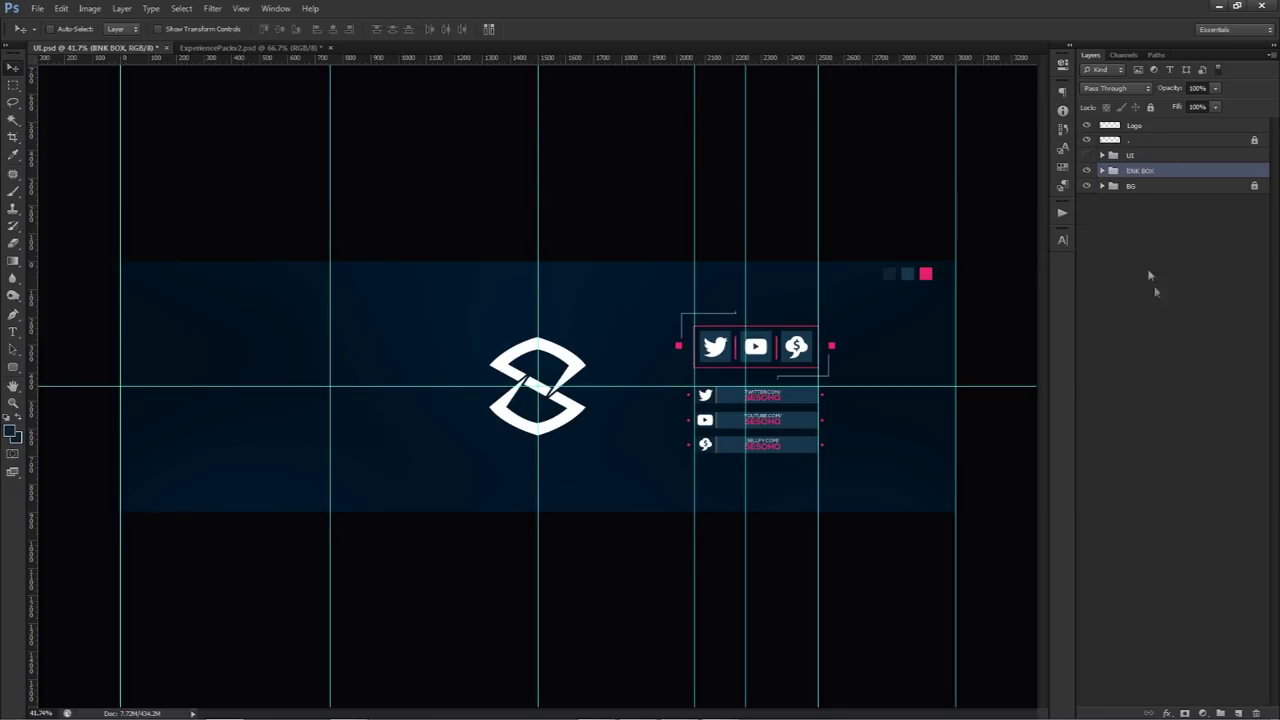
Add a new layer above ENK BOX and marquee-select the banner's left part, matching the pink block in the UI reference.
{"action": "left_click", "coordinate": [1238, 713]}
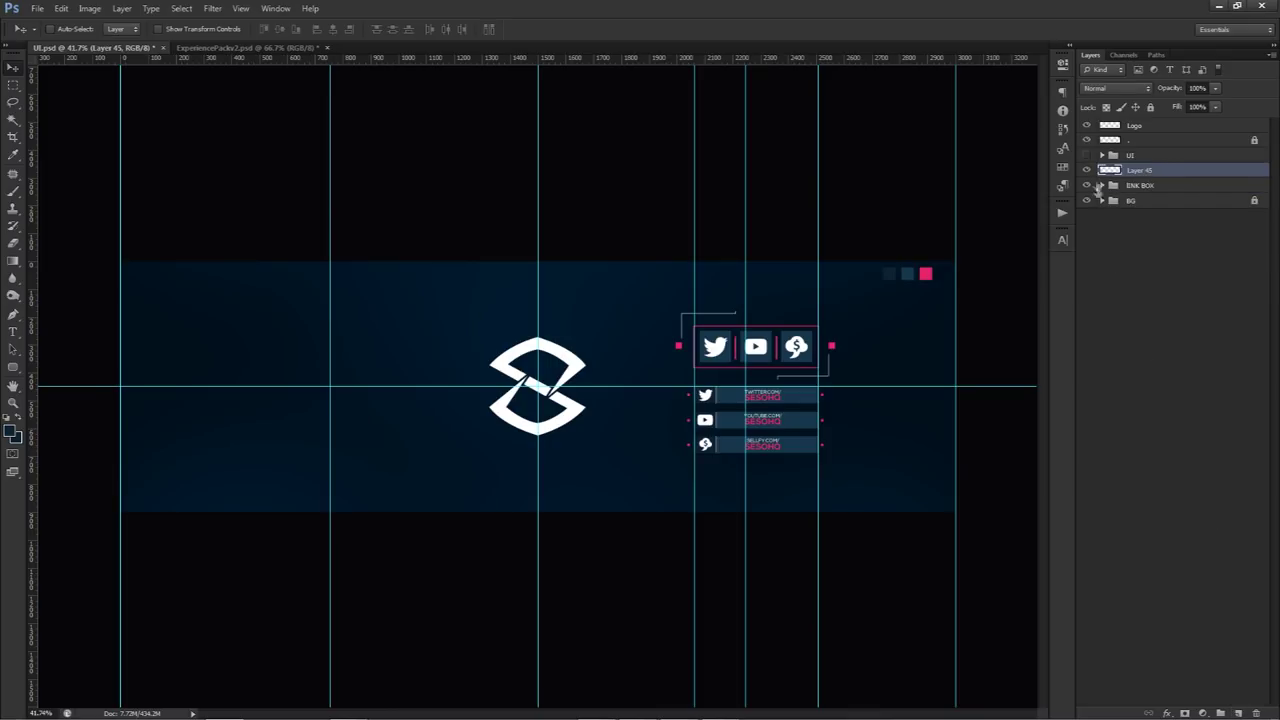
{"action": "left_click", "coordinate": [1087, 155]}
{"action": "key", "text": "m"}
{"action": "left_click_drag", "start_coordinate": [115, 252], "coordinate": [494, 551]}
Fill the selection with the pink sampled from the colour swatch, hide the UI reference group, and deselect.
{"action": "key", "text": "i"}
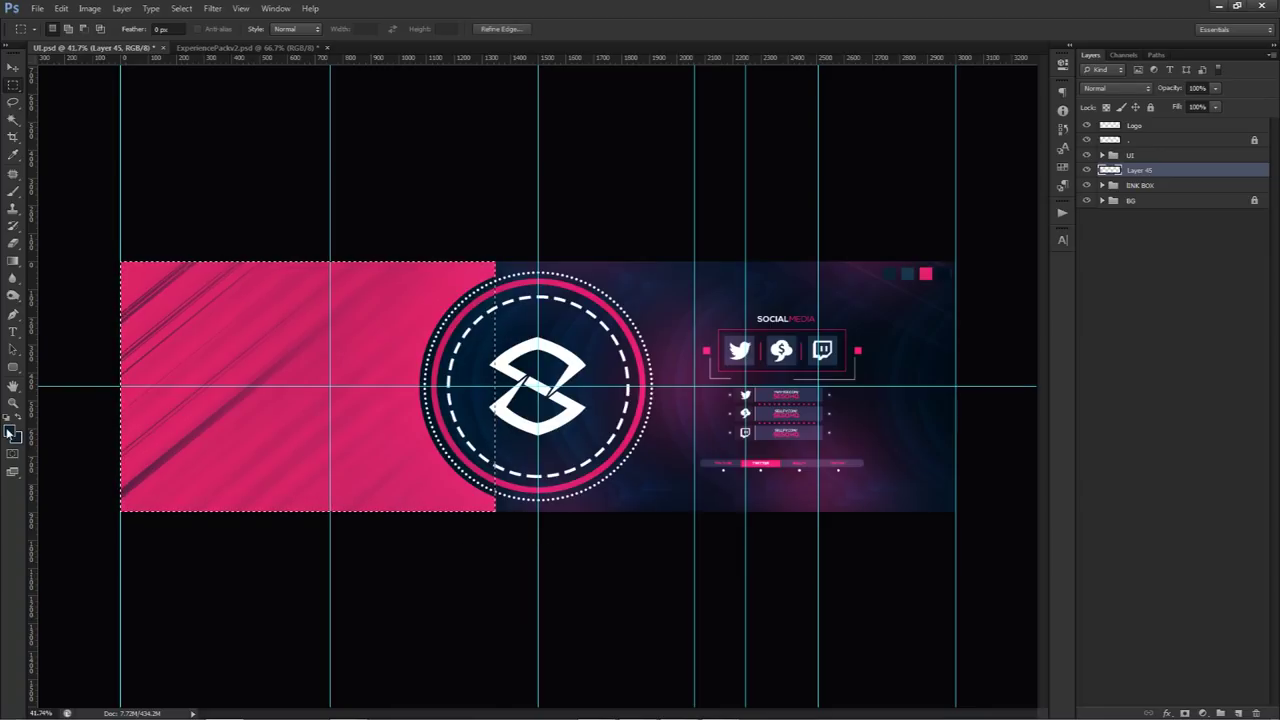
{"action": "left_click", "coordinate": [12, 432]}
{"action": "left_click", "coordinate": [924, 273]}
{"action": "left_click", "coordinate": [898, 375]}
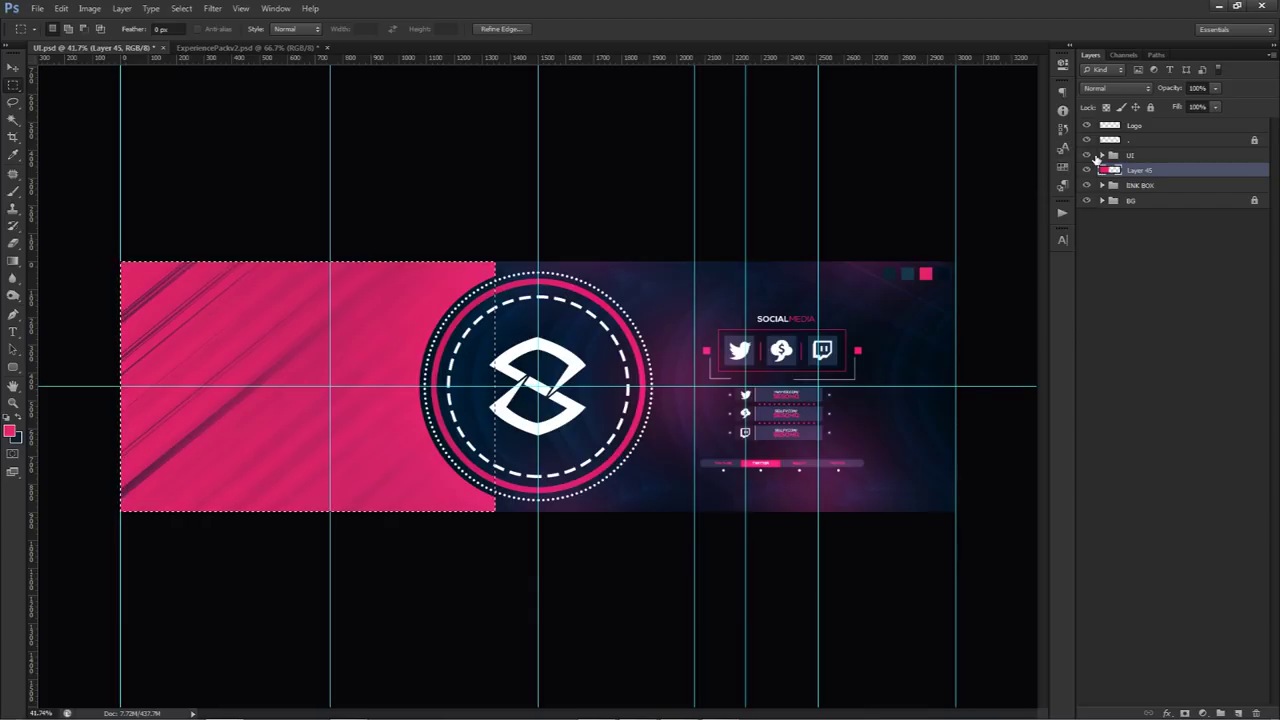
{"action": "left_click", "coordinate": [1087, 155]}
{"action": "key", "text": "ctrl+d"}
{"action": "key", "text": "v"}
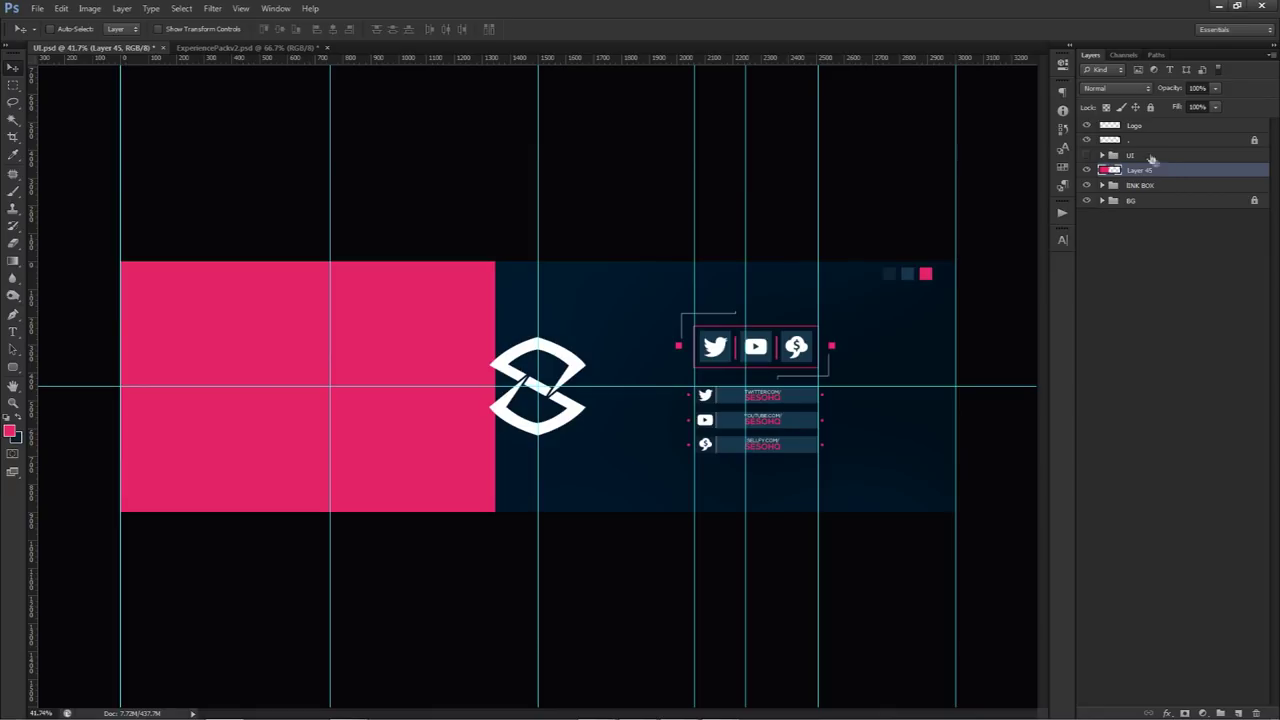
Make a circular selection centred on the logo at nearly the banner's full height, delete that area from the pink block, and deselect.
{"action": "left_click", "coordinate": [1240, 712]}
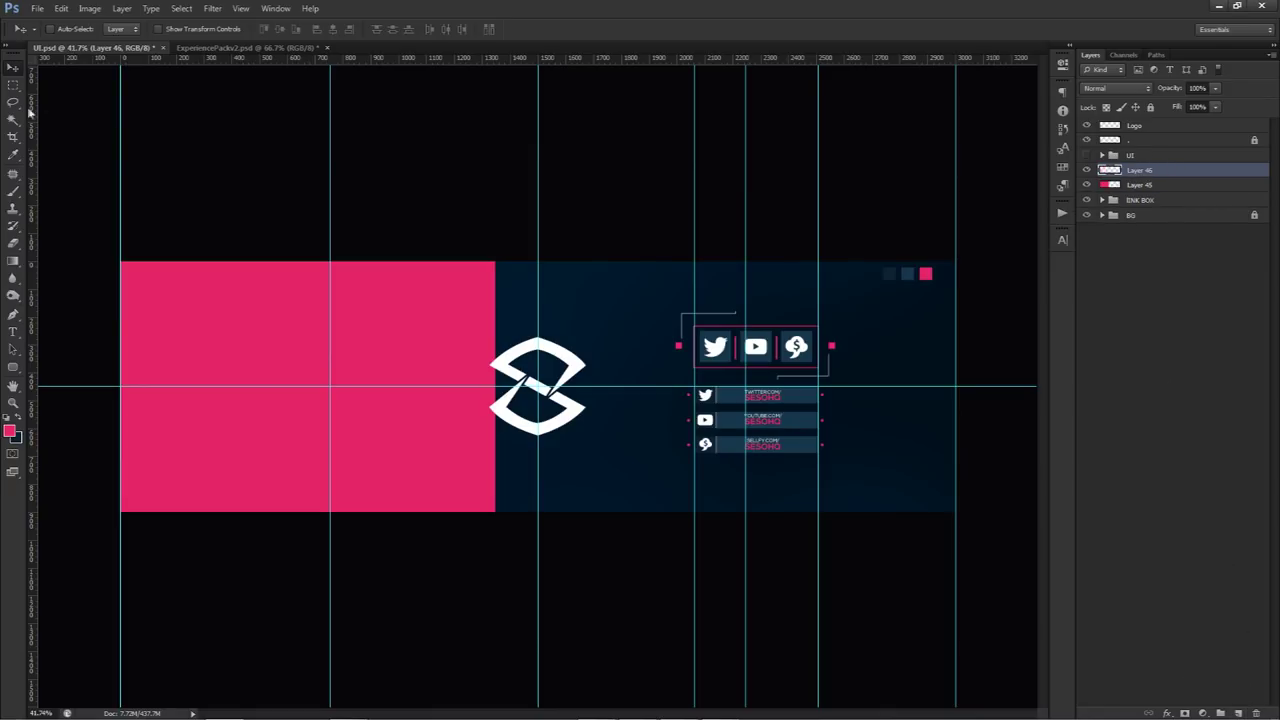
{"action": "left_click_drag", "start_coordinate": [13, 85], "coordinate": [60, 96]}
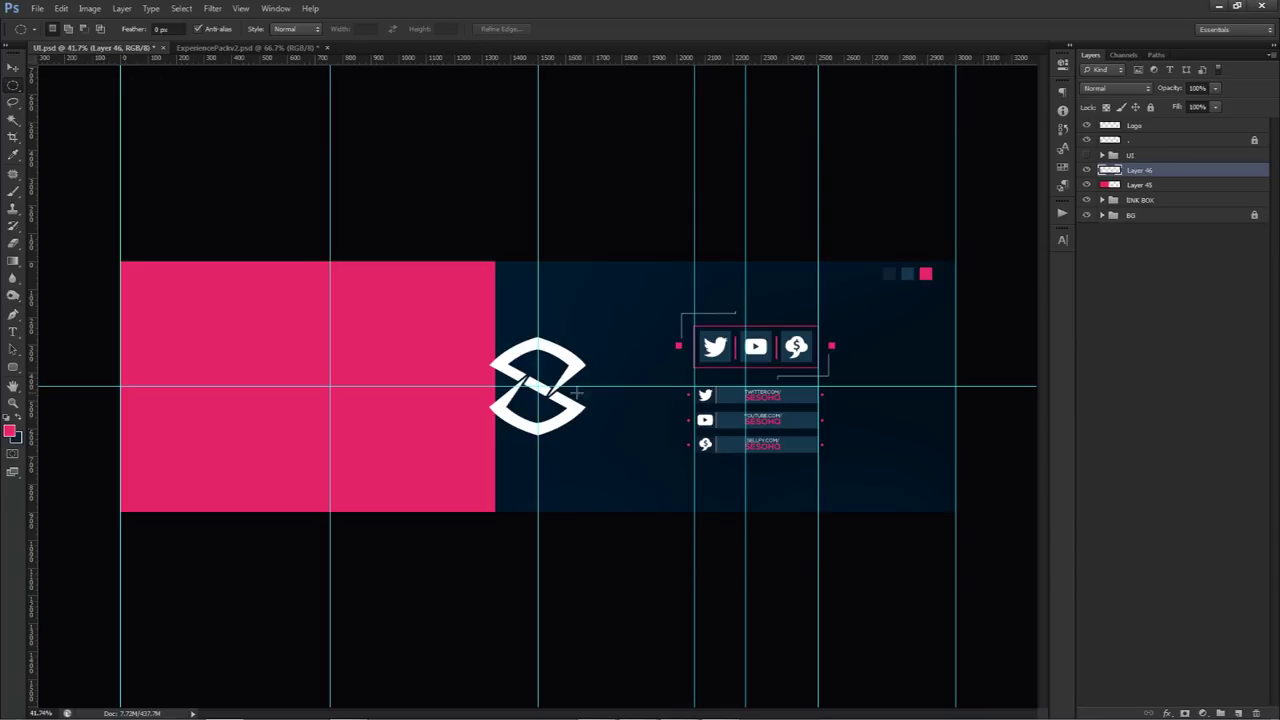
{"action": "left_click_drag", "start_coordinate": [537, 385], "coordinate": [684, 511]}
{"action": "left_click", "coordinate": [1088, 171]}
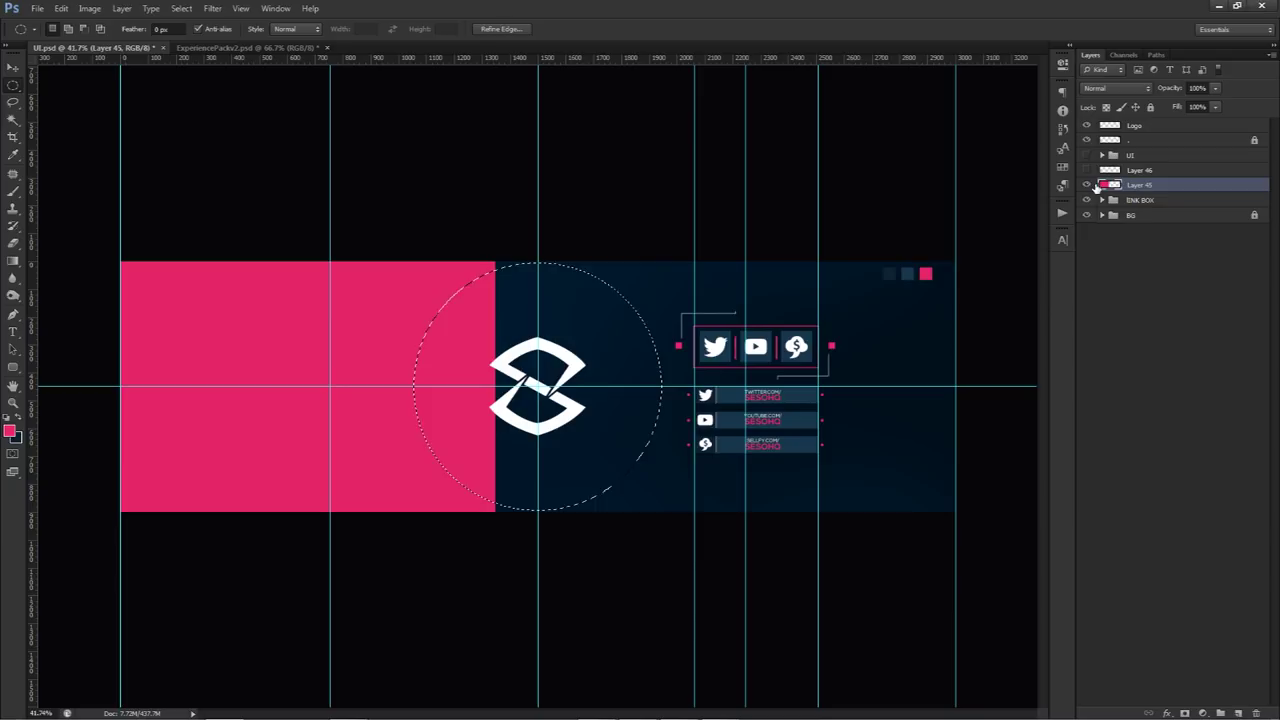
{"action": "key", "text": "Delete"}
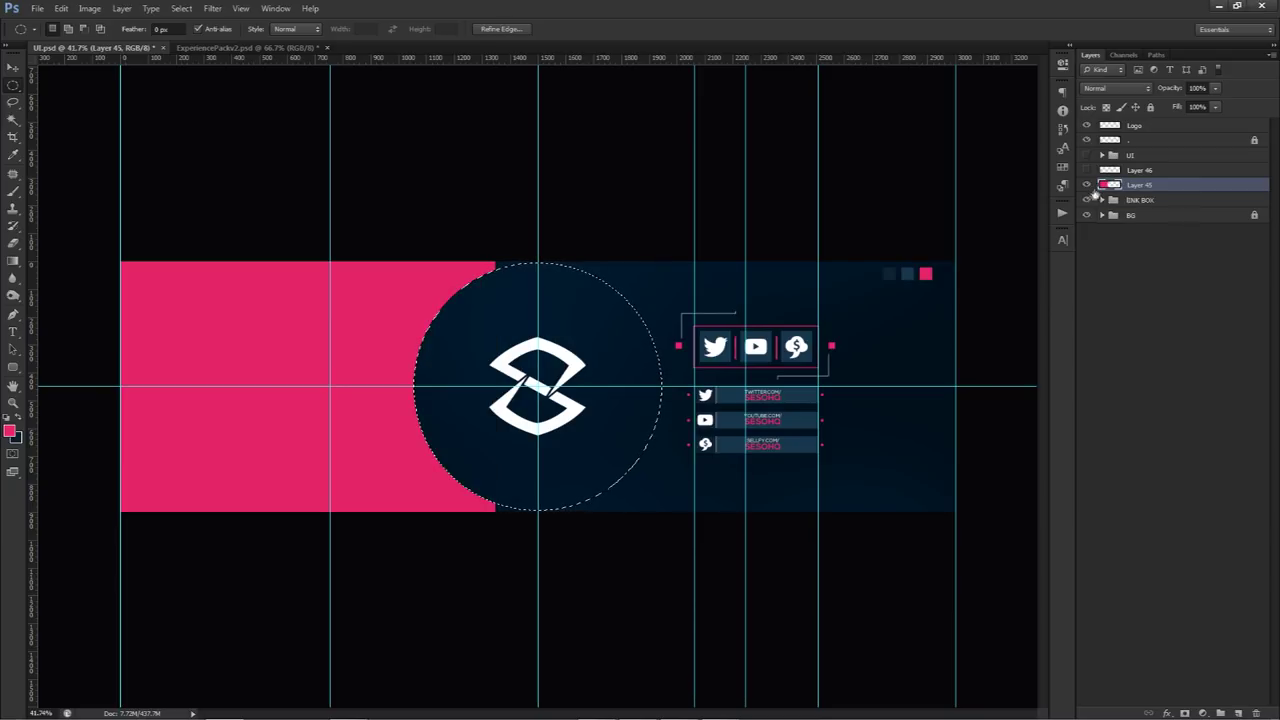
{"action": "key", "text": "ctrl+d"}
Draw a circle about 852 px across with the Ellipse tool, centred on the logo, on the layer above the pink block.
{"action": "left_click", "coordinate": [12, 370]}
{"action": "left_click", "coordinate": [12, 375]}
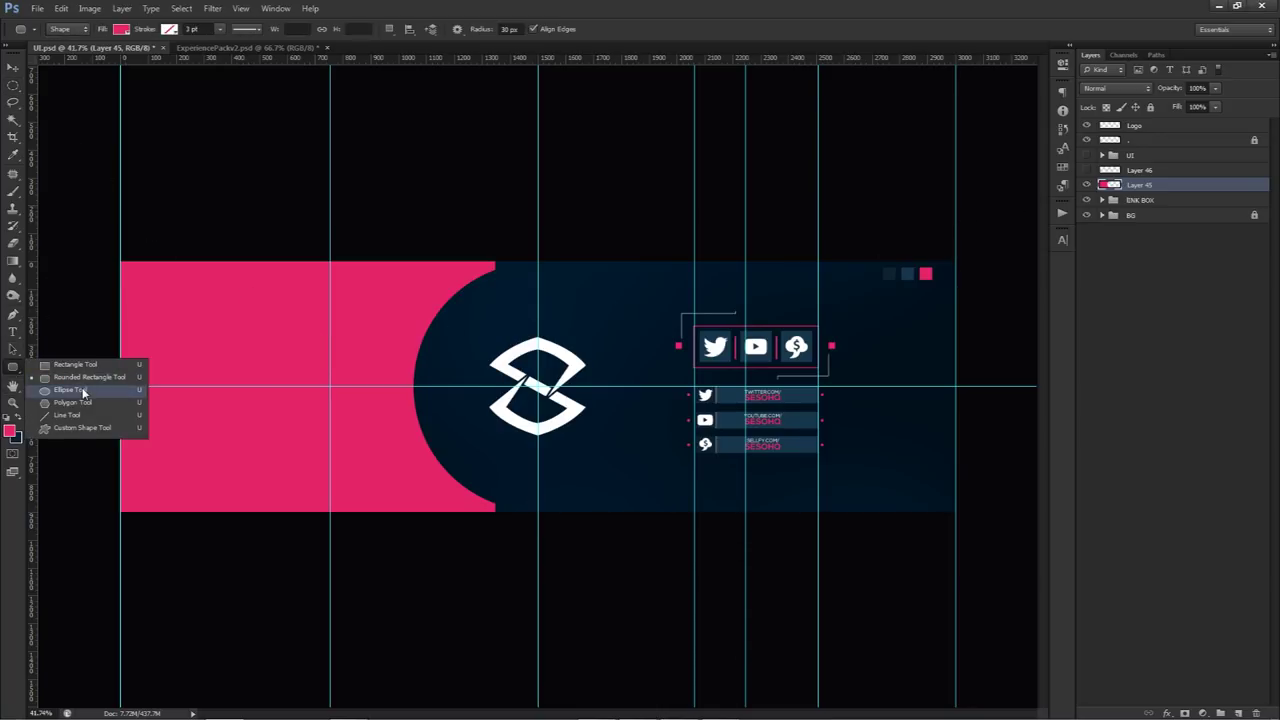
{"action": "left_click", "coordinate": [84, 396]}
{"action": "left_click", "coordinate": [1087, 170]}
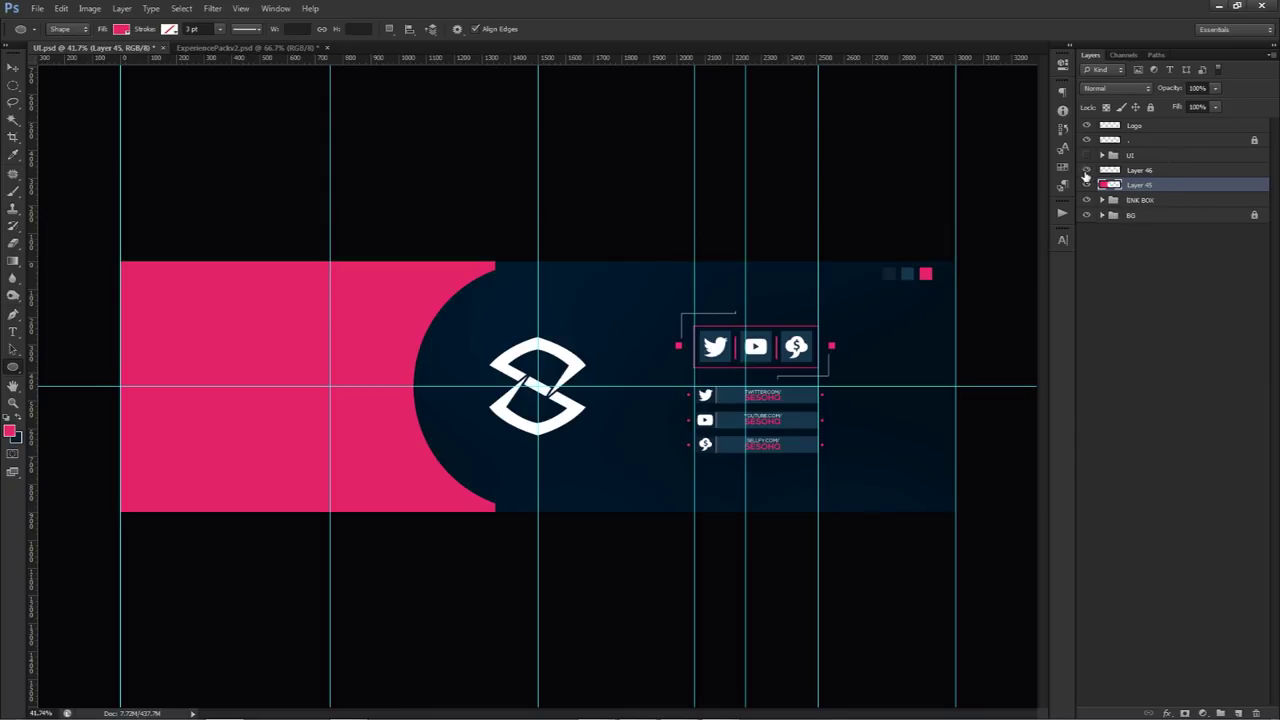
{"action": "left_click", "coordinate": [1140, 171]}
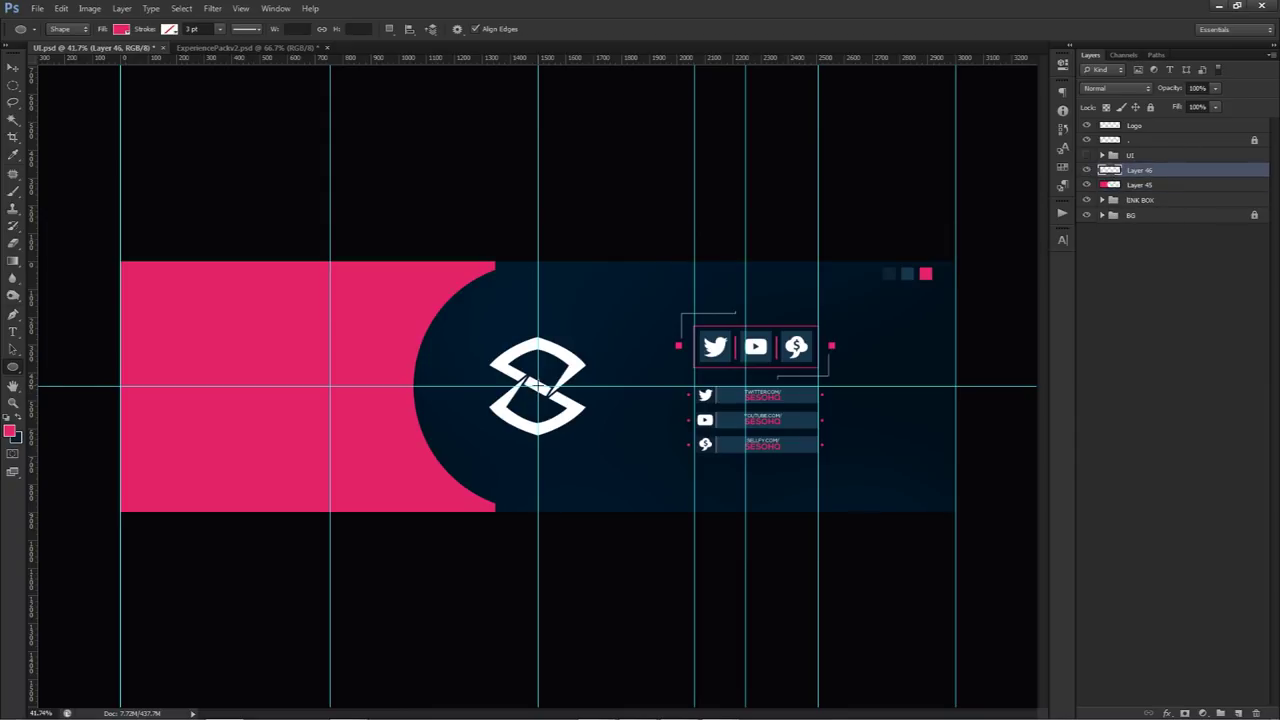
{"action": "left_click_drag", "start_coordinate": [537, 385], "coordinate": [659, 505]}
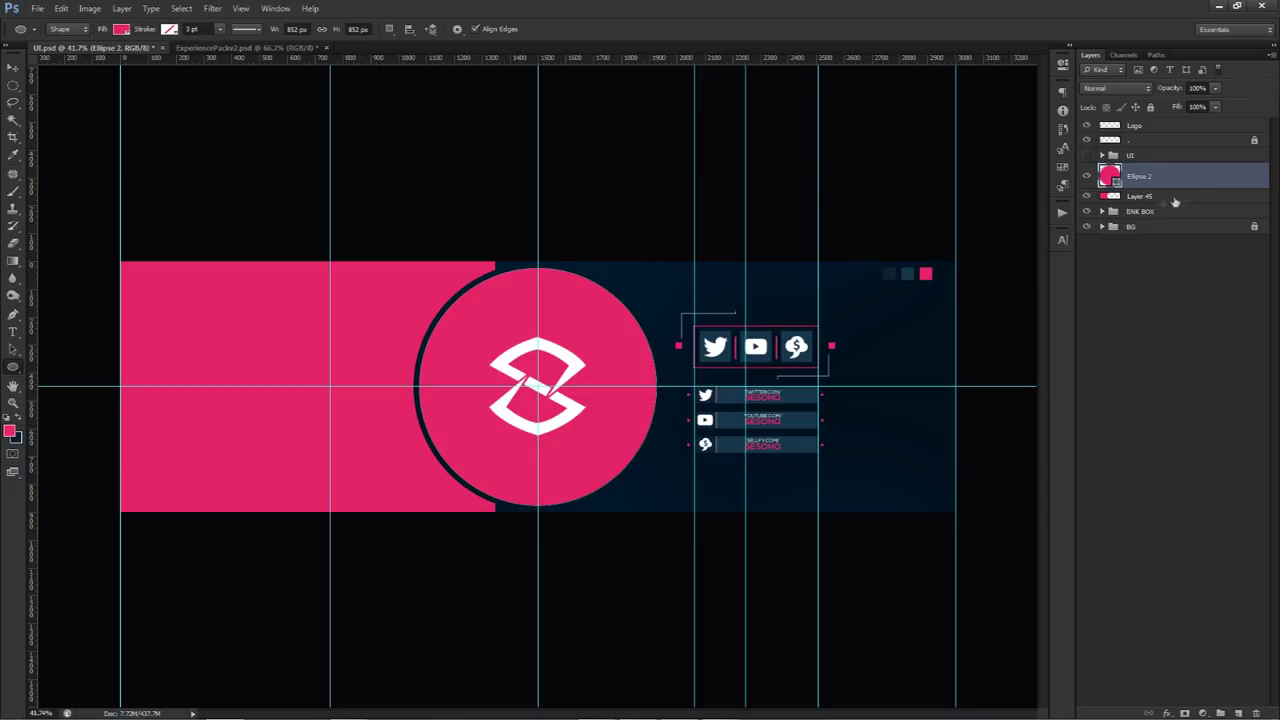
Remove the circle's fill and give it a white stroke.
{"action": "left_click", "coordinate": [120, 29]}
{"action": "left_click", "coordinate": [65, 55]}
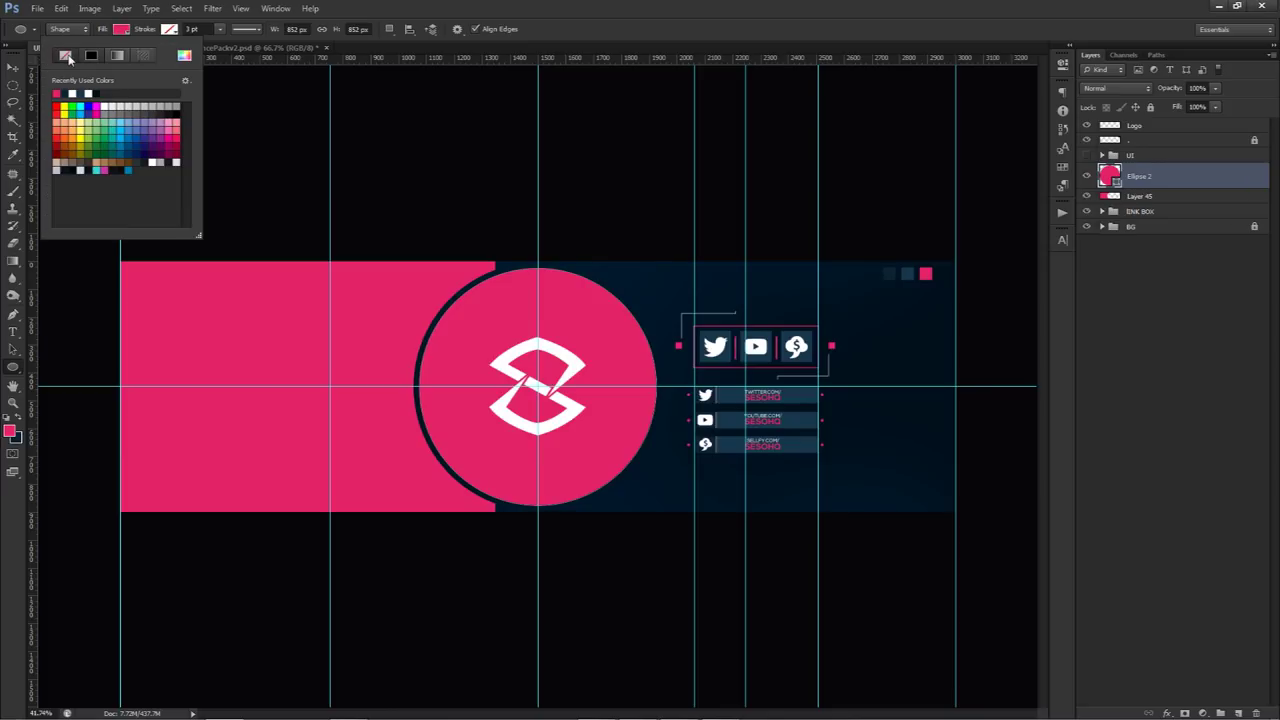
{"action": "left_click", "coordinate": [170, 29]}
{"action": "left_click", "coordinate": [155, 104]}
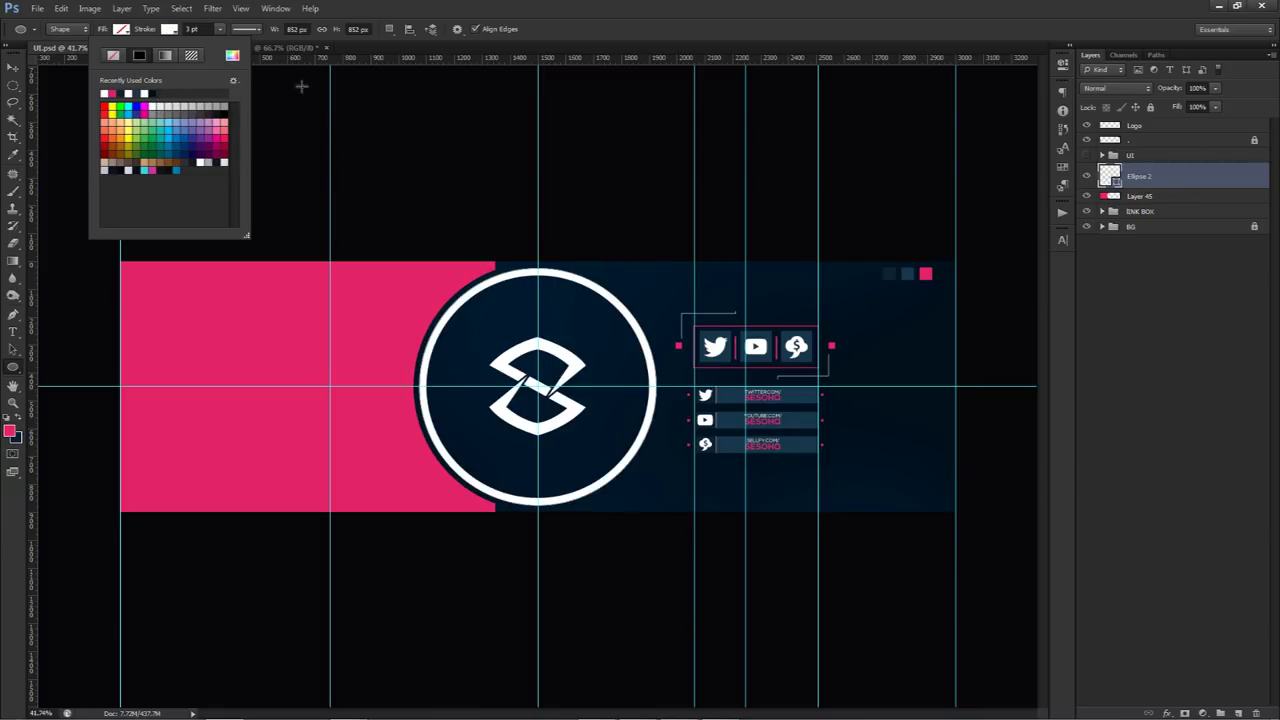
Try the dashed and solid stroke styles, then set the circle's stroke to dotted with a 2 pt width.
{"action": "left_click", "coordinate": [246, 30]}
{"action": "left_click", "coordinate": [245, 107]}
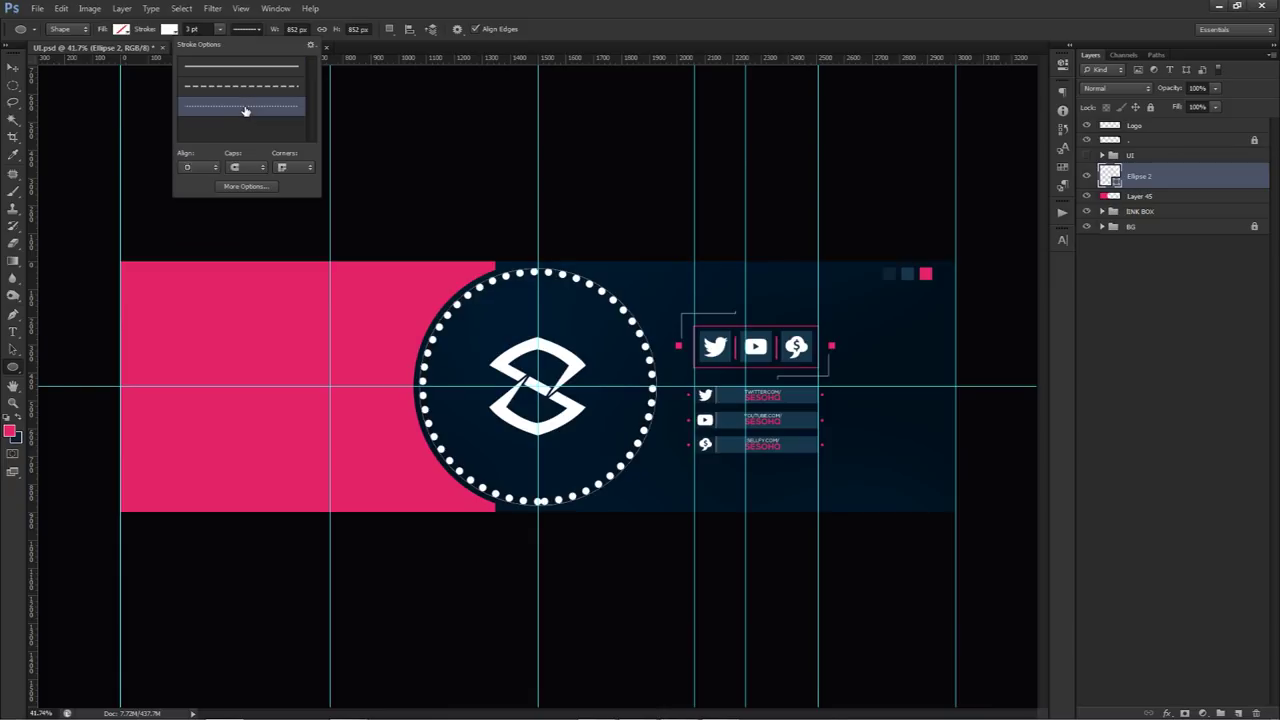
{"action": "left_click", "coordinate": [243, 90]}
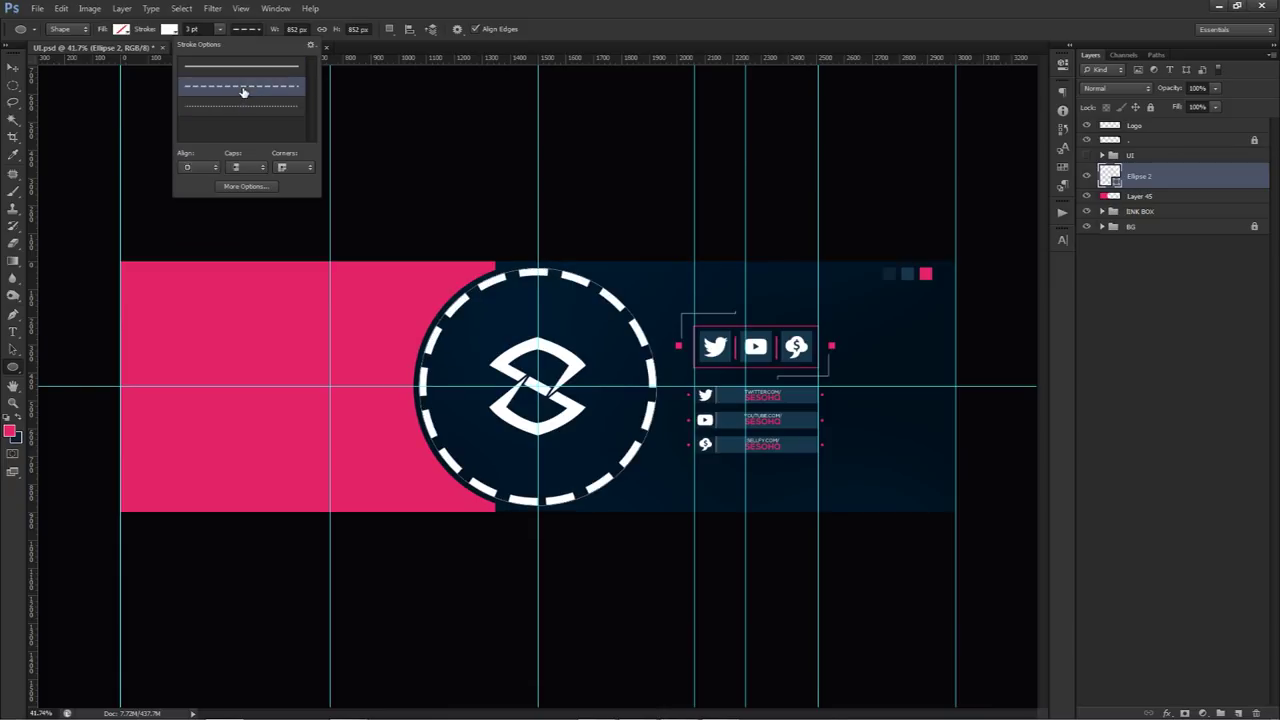
{"action": "left_click", "coordinate": [245, 68]}
{"action": "left_click", "coordinate": [245, 87]}
{"action": "left_click", "coordinate": [228, 107]}
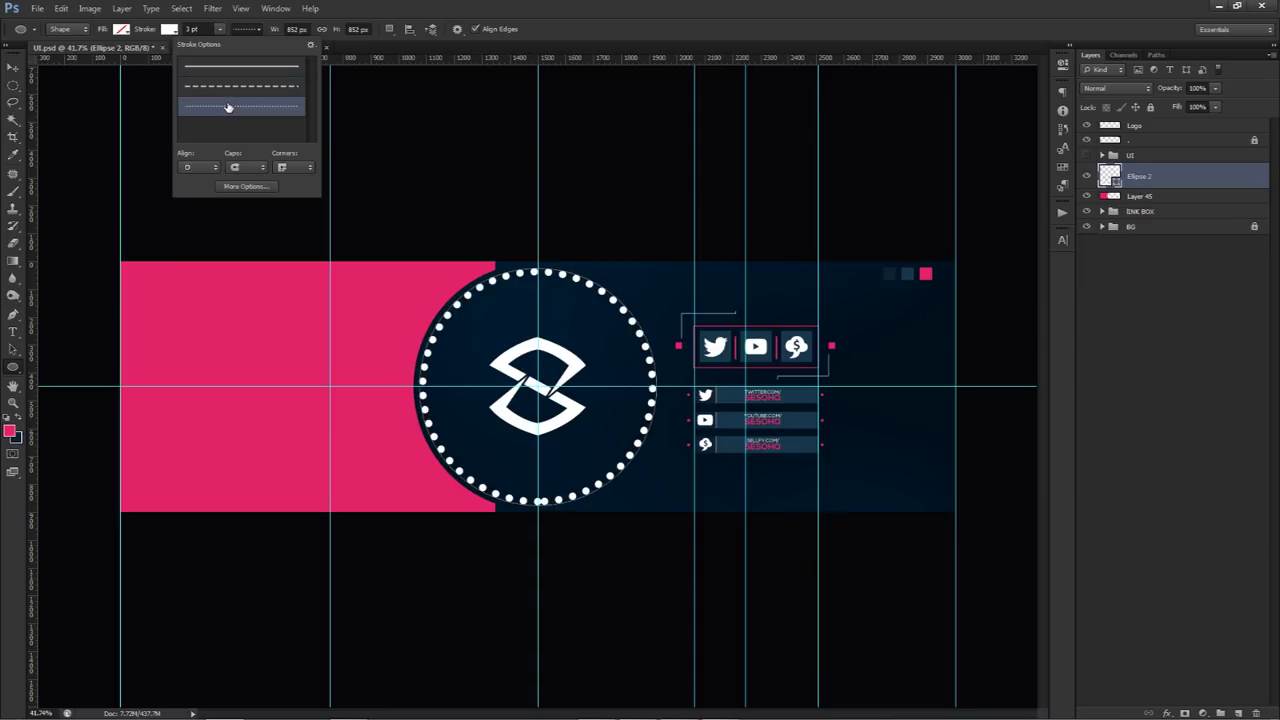
{"action": "left_click", "coordinate": [195, 29]}
{"action": "left_click", "coordinate": [195, 29]}
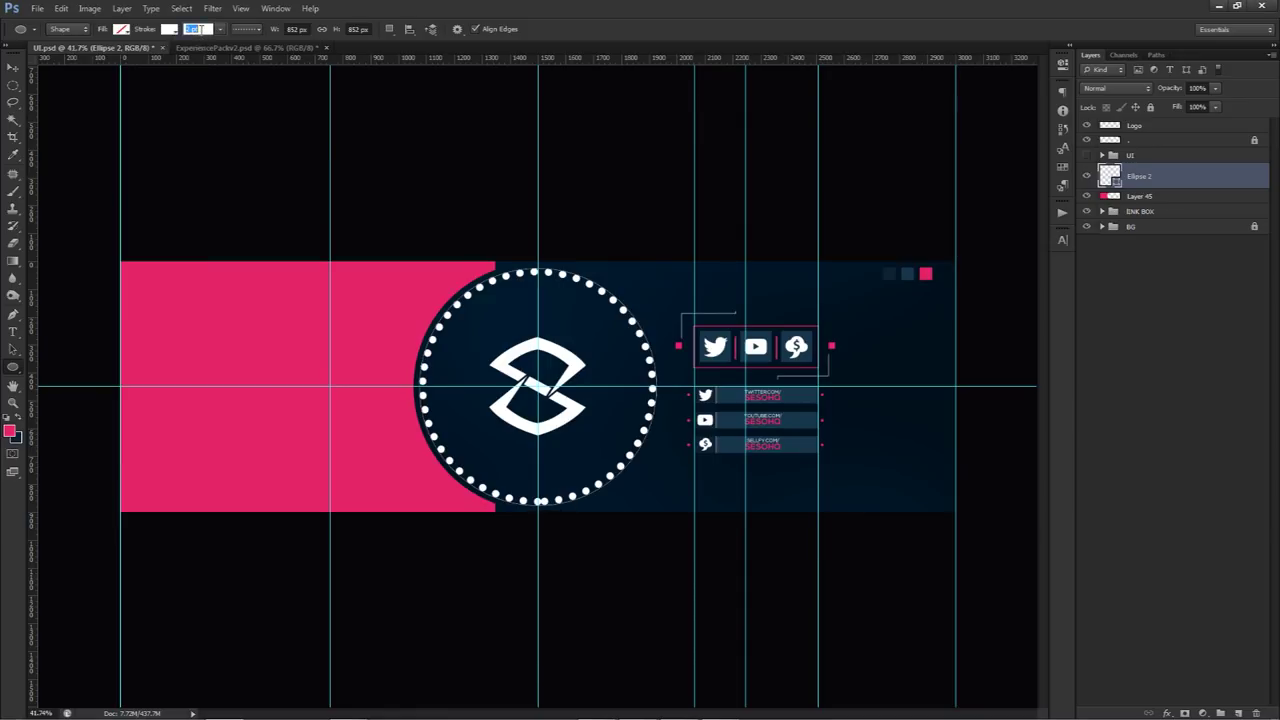
{"action": "type", "text": "2"}
{"action": "key", "text": "Return"}
Duplicate the dotted circle and scale the copy about its centre to about 89%, forming a smaller inner ring.
{"action": "left_click", "coordinate": [13, 67]}
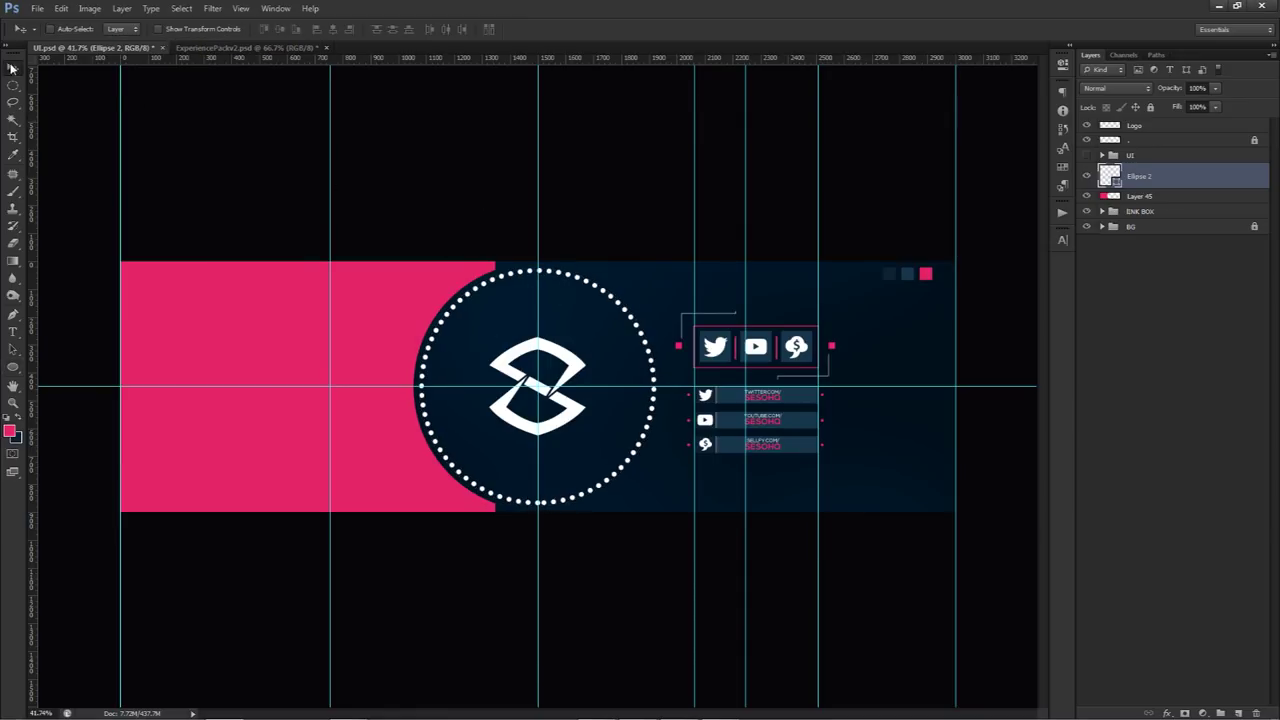
{"action": "key", "text": "ctrl+j"}
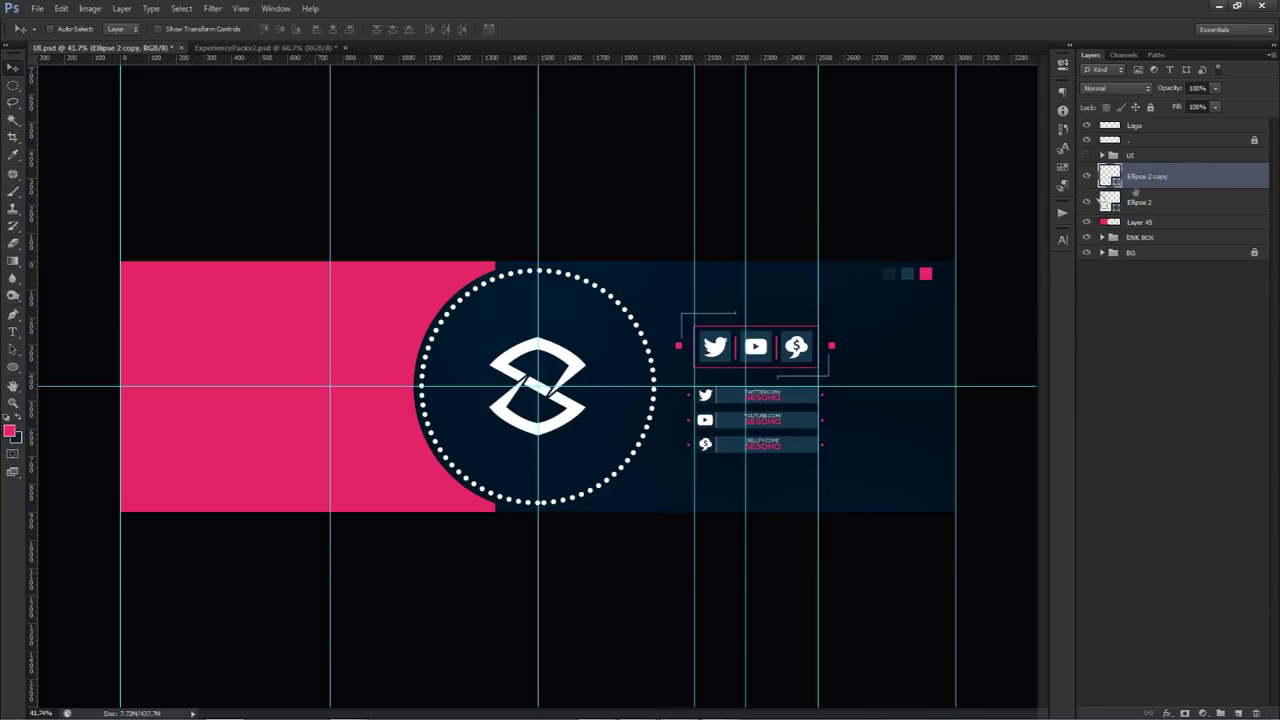
{"action": "key", "text": "ctrl+t"}
{"action": "left_click_drag", "start_coordinate": [656, 268], "coordinate": [634, 273]}
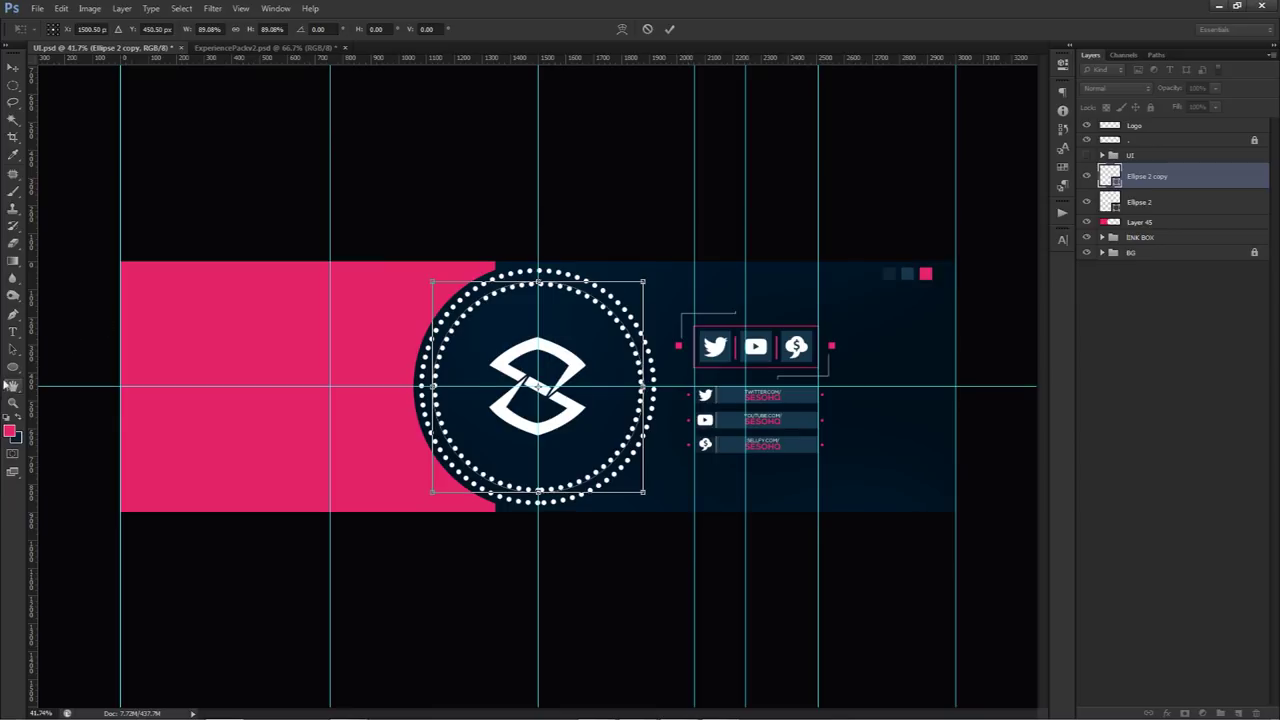
{"action": "left_click", "coordinate": [13, 366]}
{"action": "left_click", "coordinate": [631, 278]}
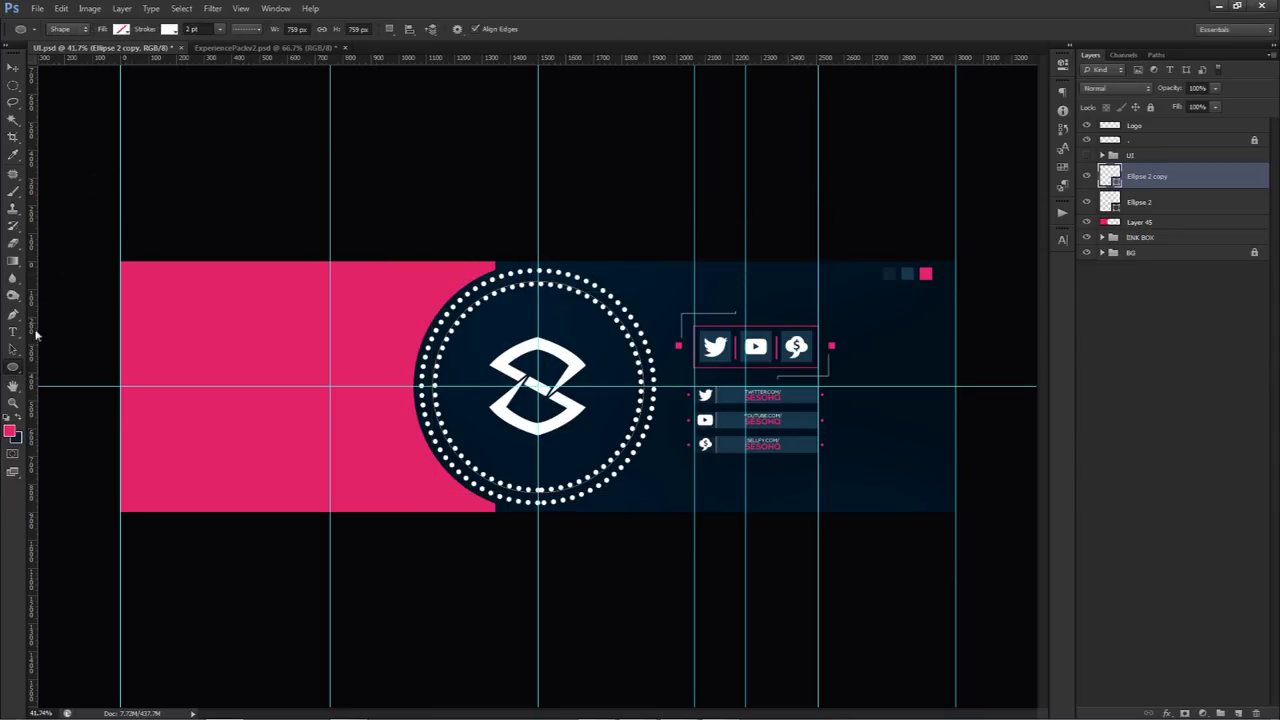
Change the inner ring's stroke to a solid line with a 3 pt width.
{"action": "right_click", "coordinate": [19, 367]}
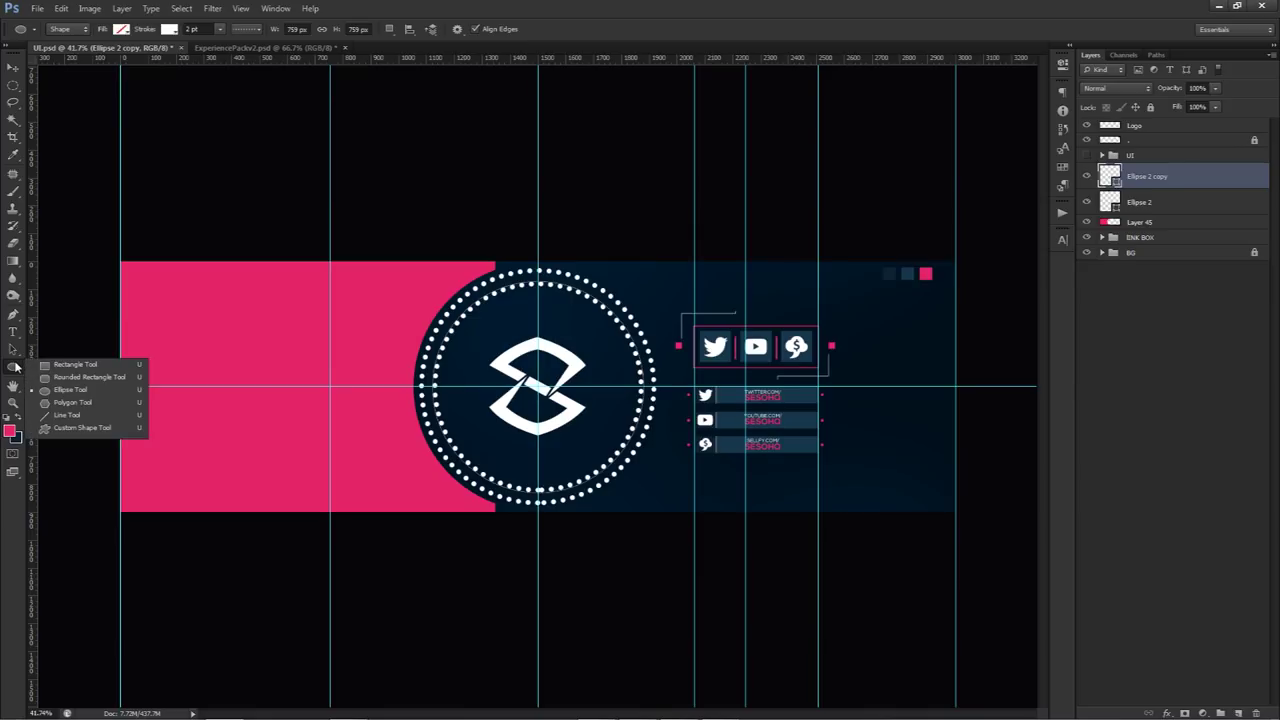
{"action": "left_click", "coordinate": [16, 368]}
{"action": "left_click", "coordinate": [245, 29]}
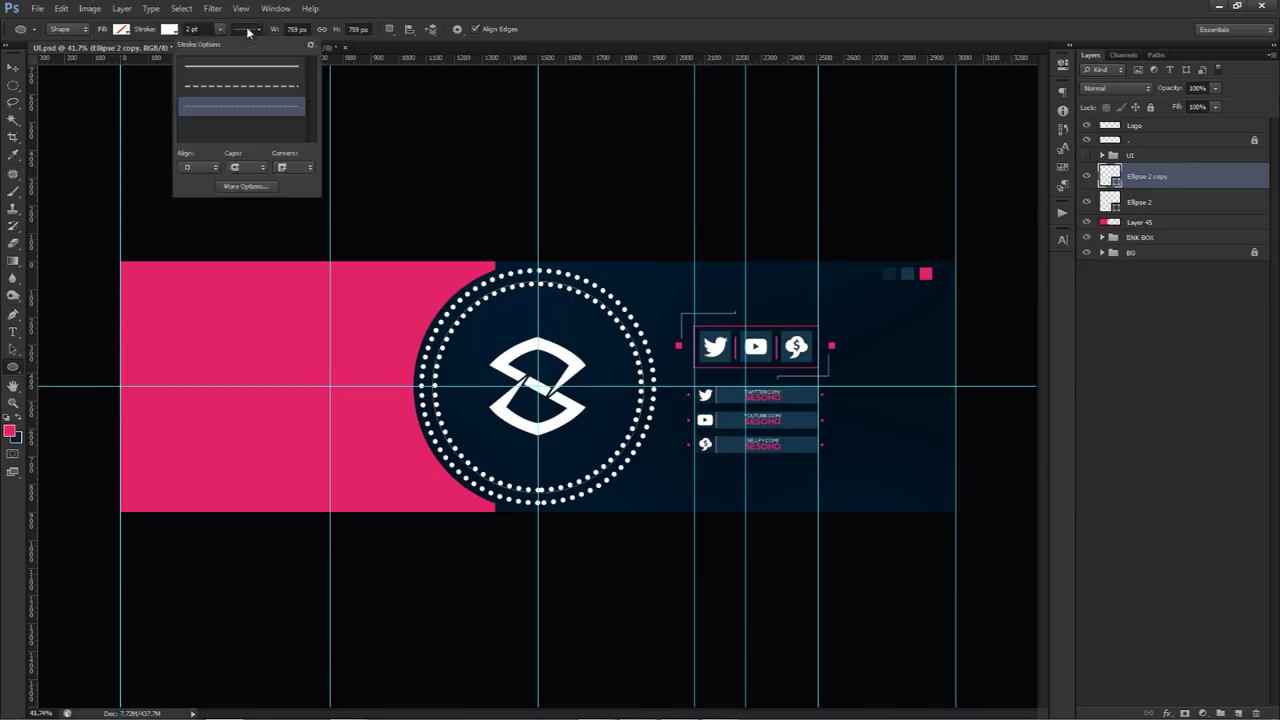
{"action": "left_click", "coordinate": [241, 86]}
{"action": "left_click", "coordinate": [247, 67]}
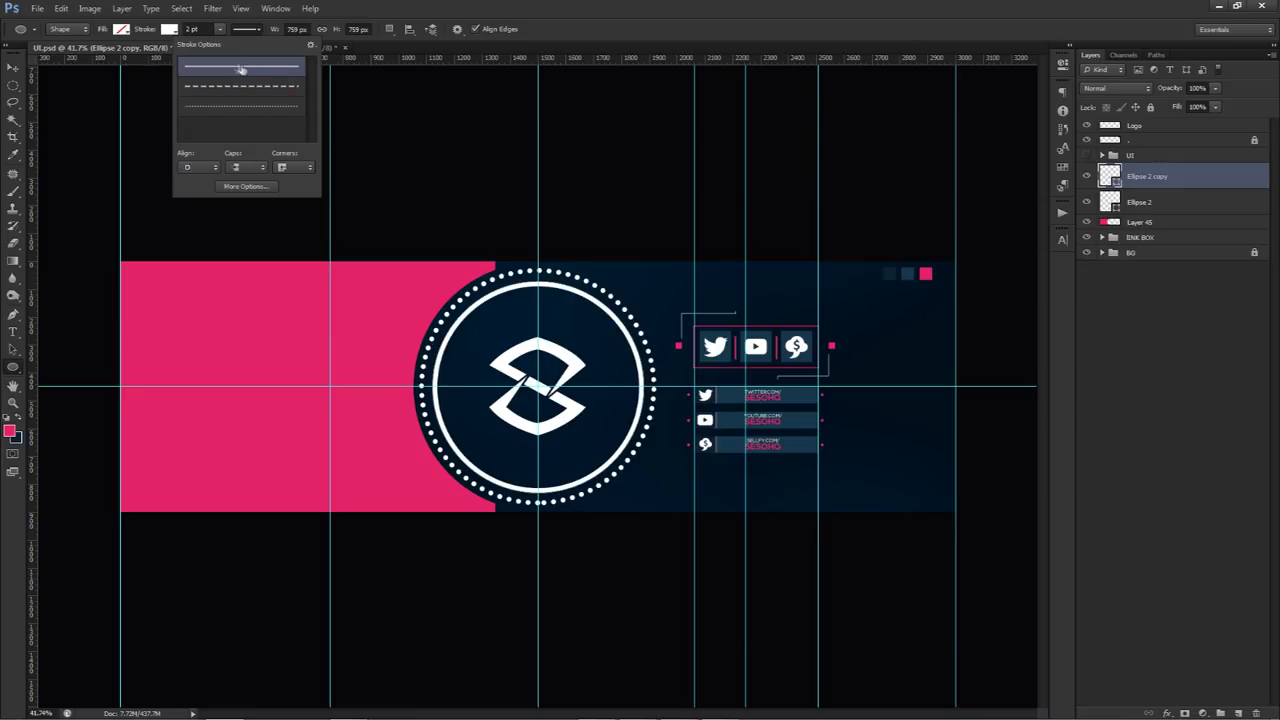
{"action": "left_click", "coordinate": [203, 29]}
{"action": "type", "text": "3"}
{"action": "key", "text": "Return"}
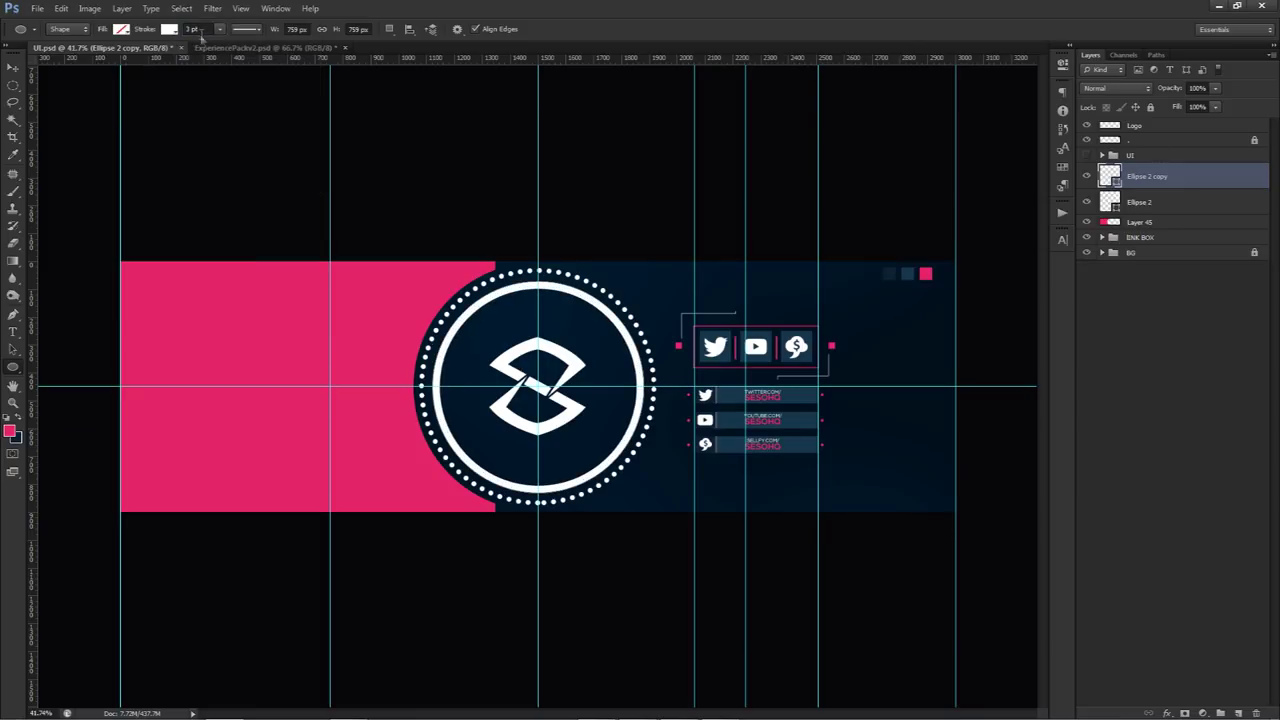
Duplicate the solid ring and scale the copy about its centre to about 85.8%, forming a smaller innermost ring.
{"action": "key", "text": "v"}
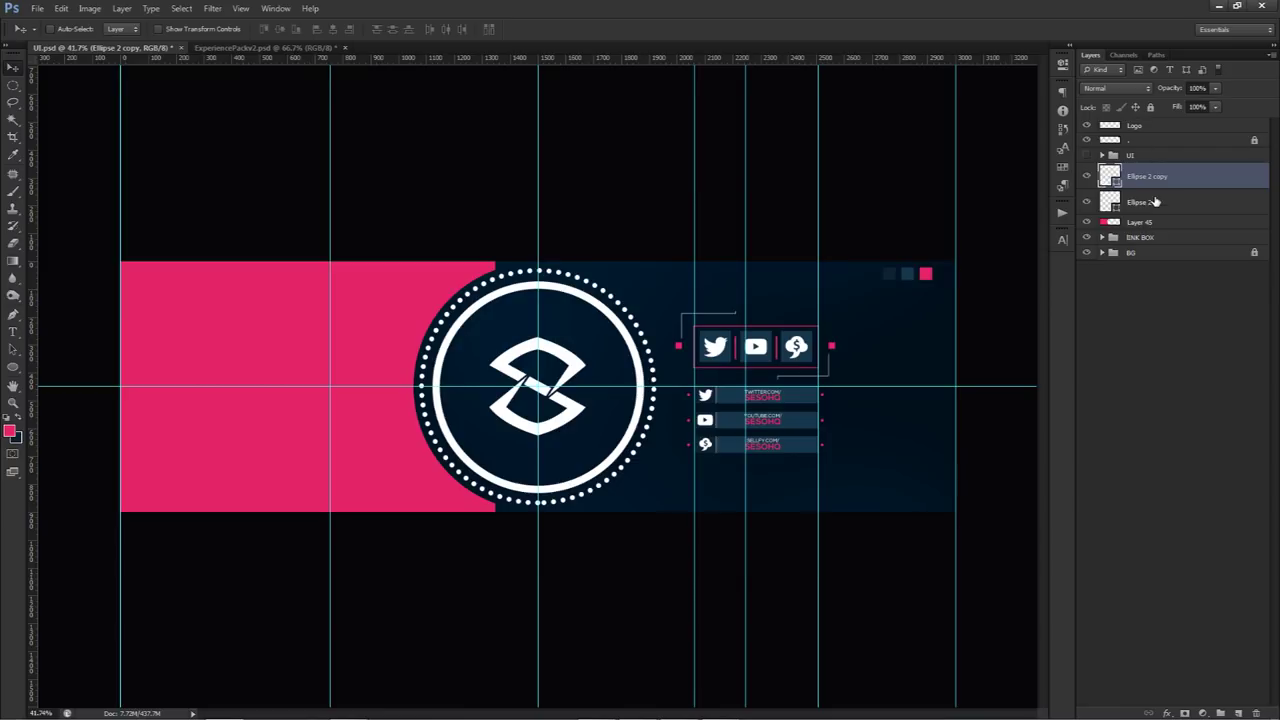
{"action": "key", "text": "ctrl+j"}
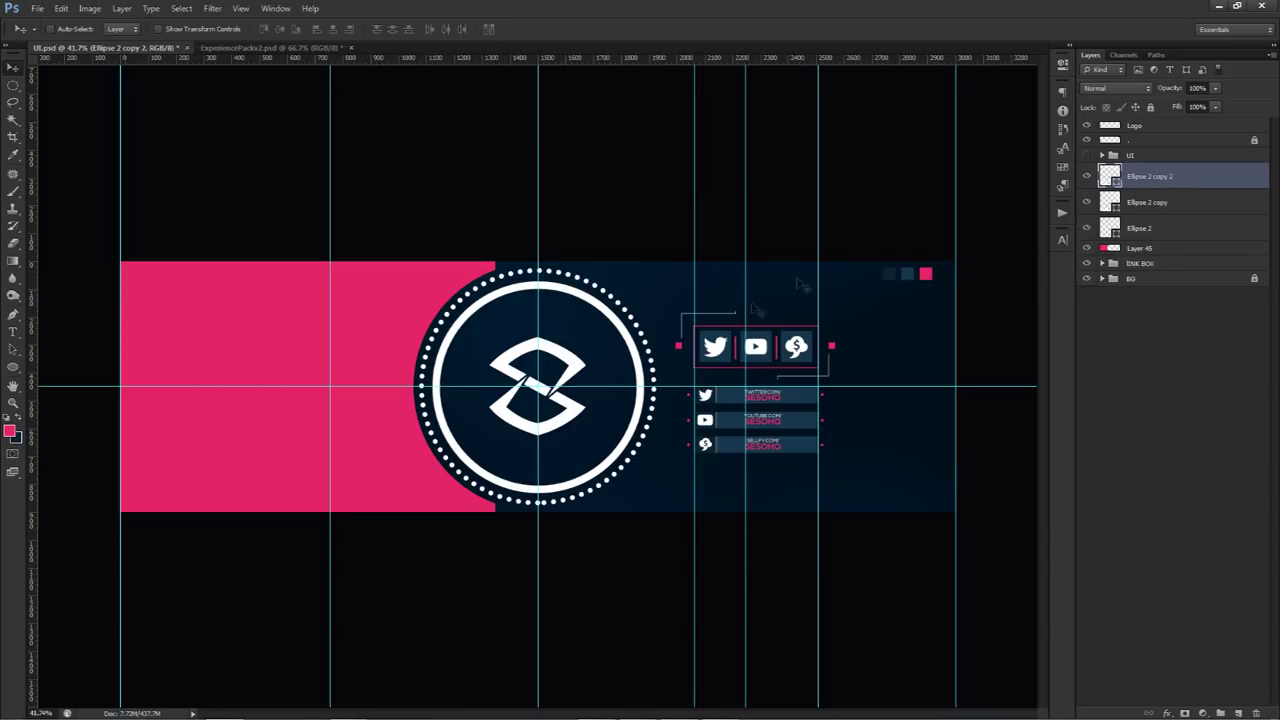
{"action": "key", "text": "ctrl+t"}
{"action": "left_click_drag", "start_coordinate": [644, 284], "coordinate": [626, 296]}
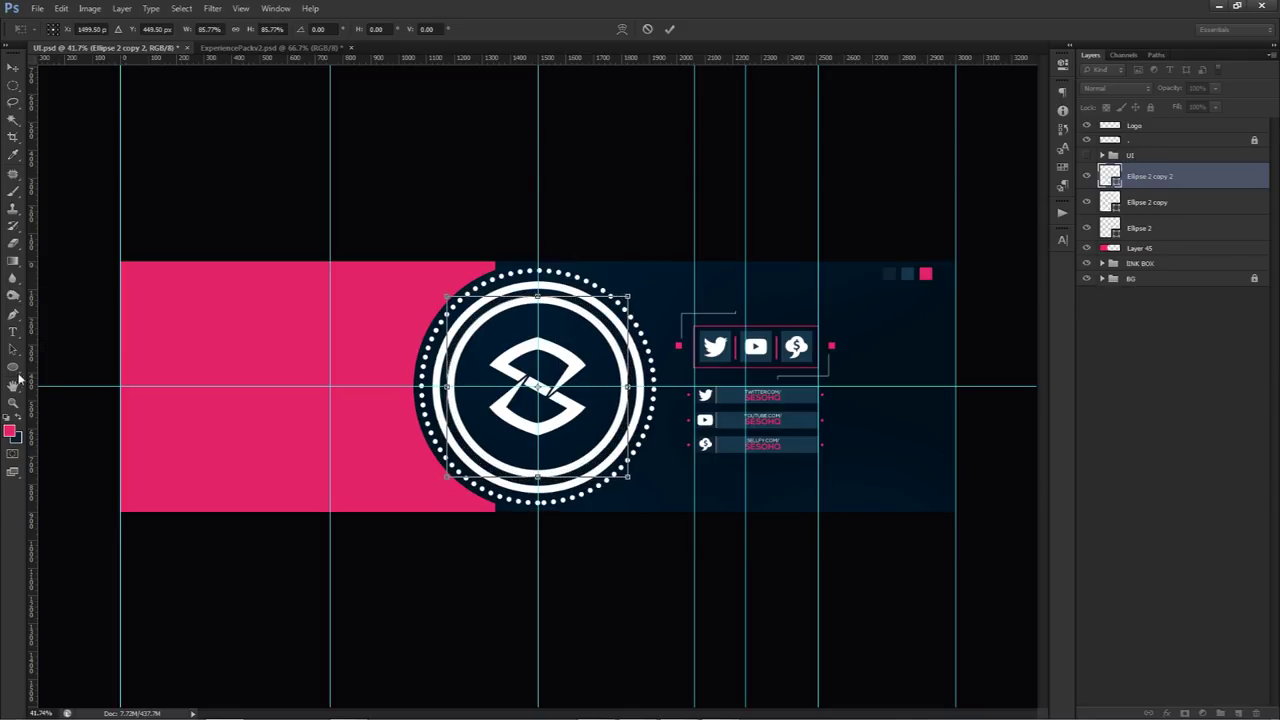
{"action": "left_click", "coordinate": [670, 30]}
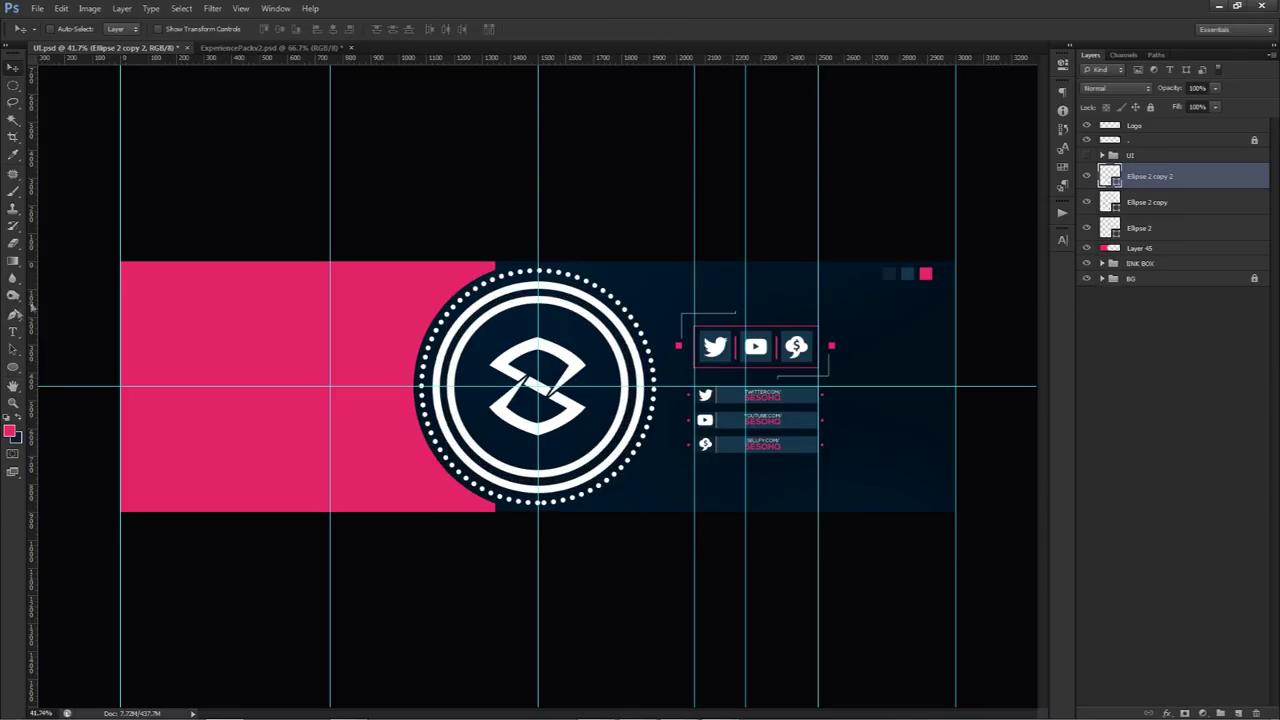
Change the innermost ring's stroke to dashed with a 1 pt width.
{"action": "left_click", "coordinate": [13, 367]}
{"action": "left_click", "coordinate": [249, 29]}
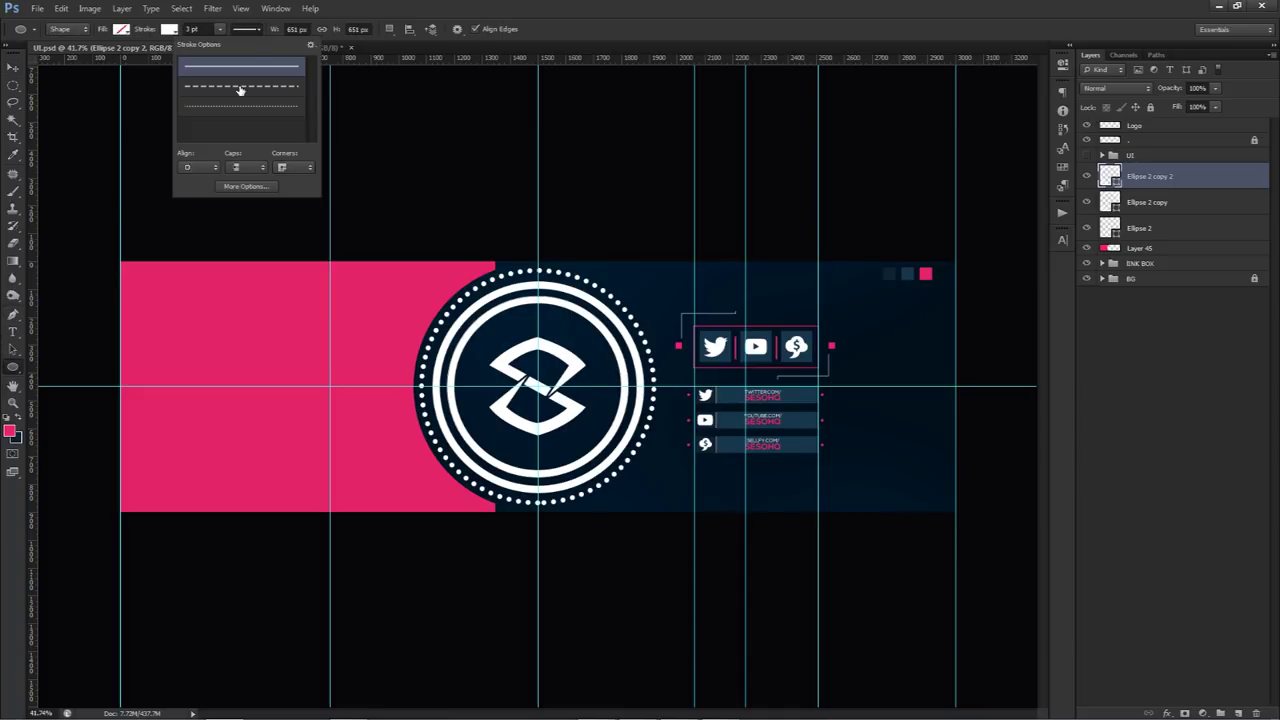
{"action": "left_click", "coordinate": [240, 89]}
{"action": "left_click_drag", "start_coordinate": [206, 30], "coordinate": [150, 33]}
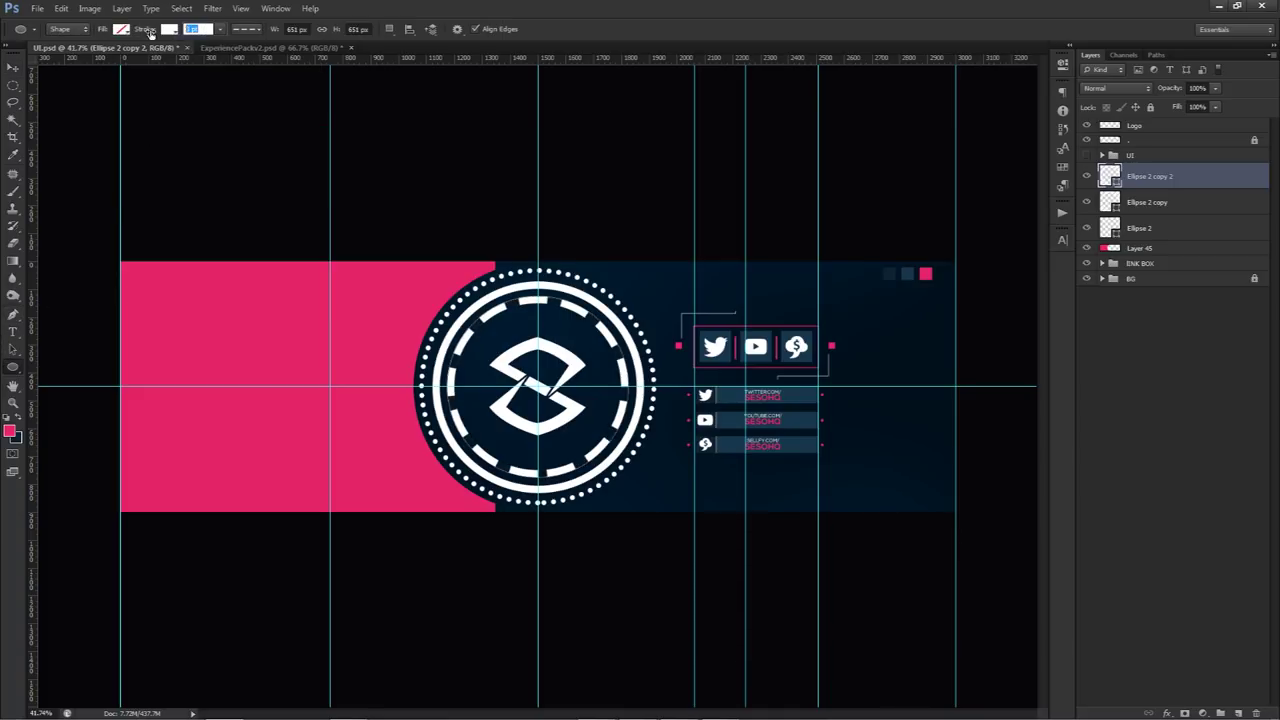
{"action": "type", "text": "1"}
{"action": "key", "text": "Return"}
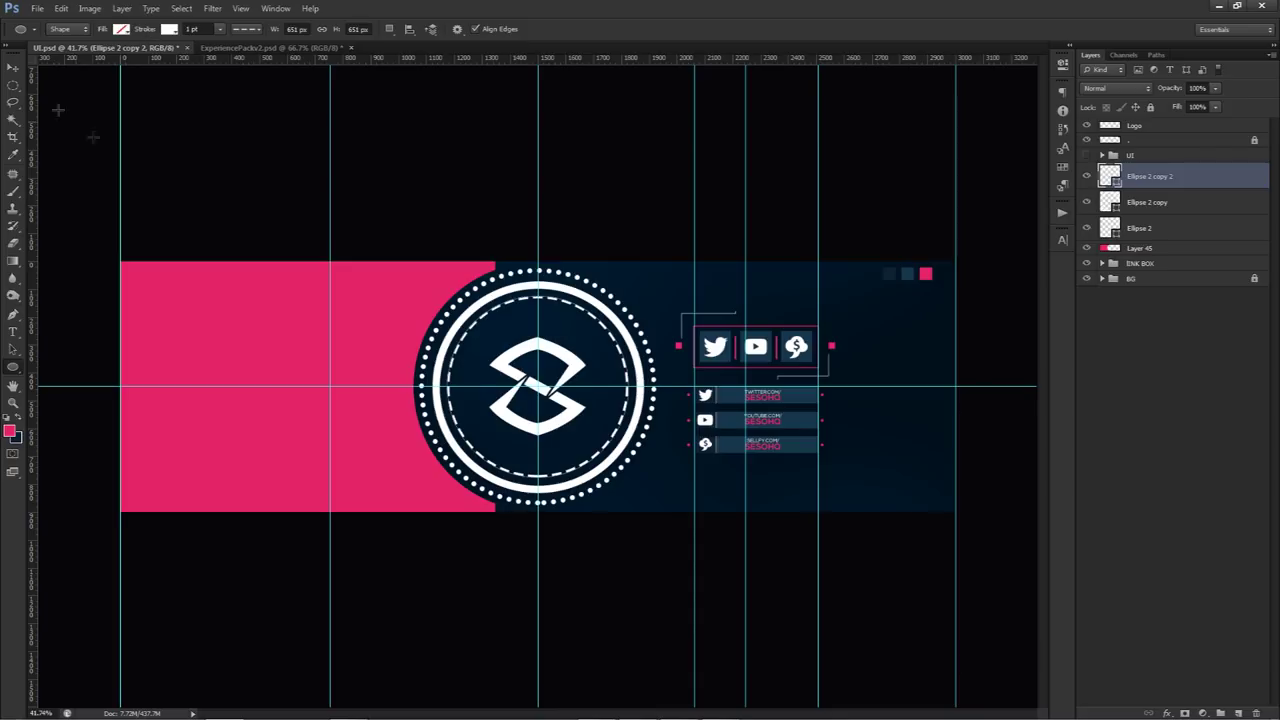
{"action": "left_click", "coordinate": [15, 68]}
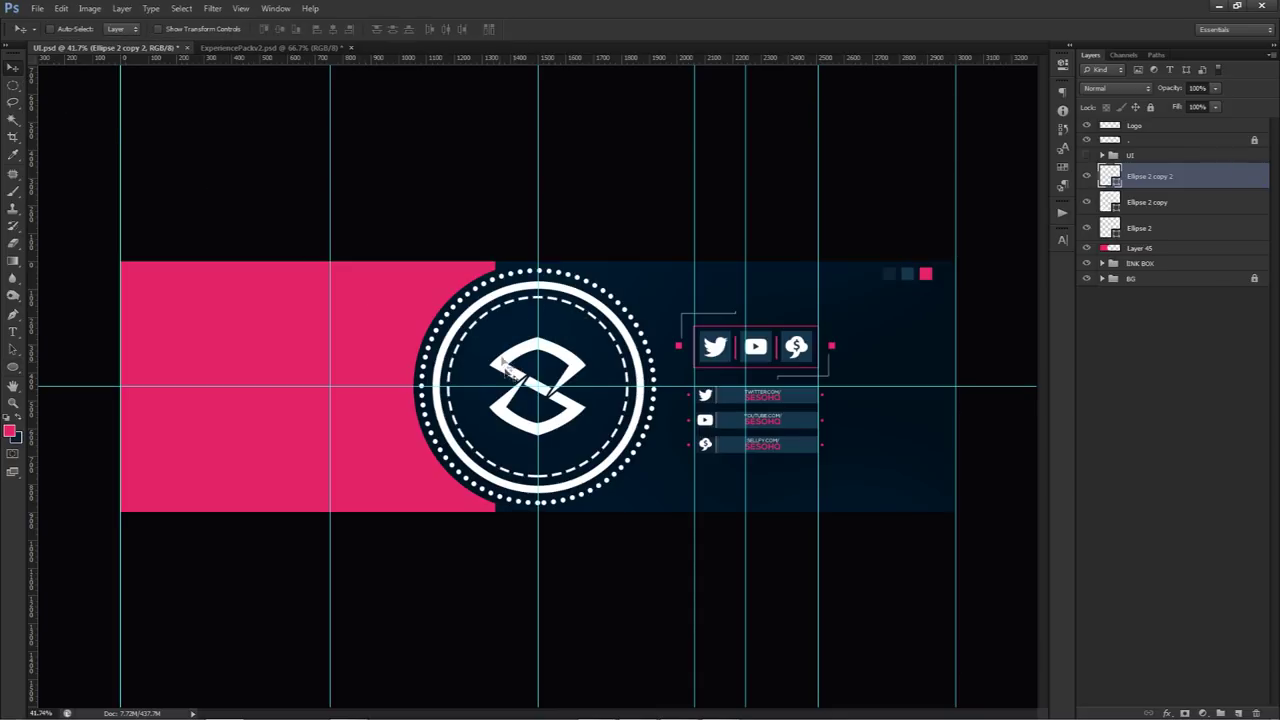
Enlarge the solid middle ring about its centre to about 102.5%, and hide the guides.
{"action": "left_click", "coordinate": [1167, 203]}
{"action": "key", "text": "ctrl+t"}
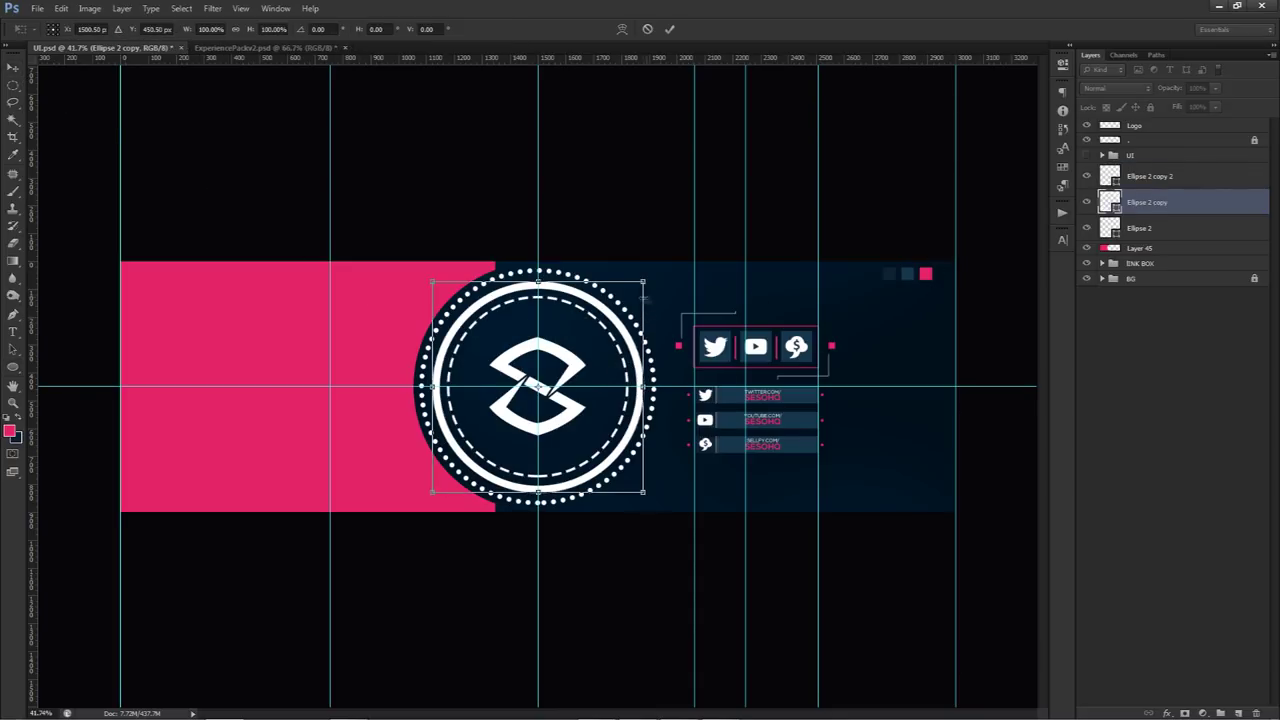
{"action": "left_click_drag", "start_coordinate": [643, 282], "coordinate": [646, 279]}
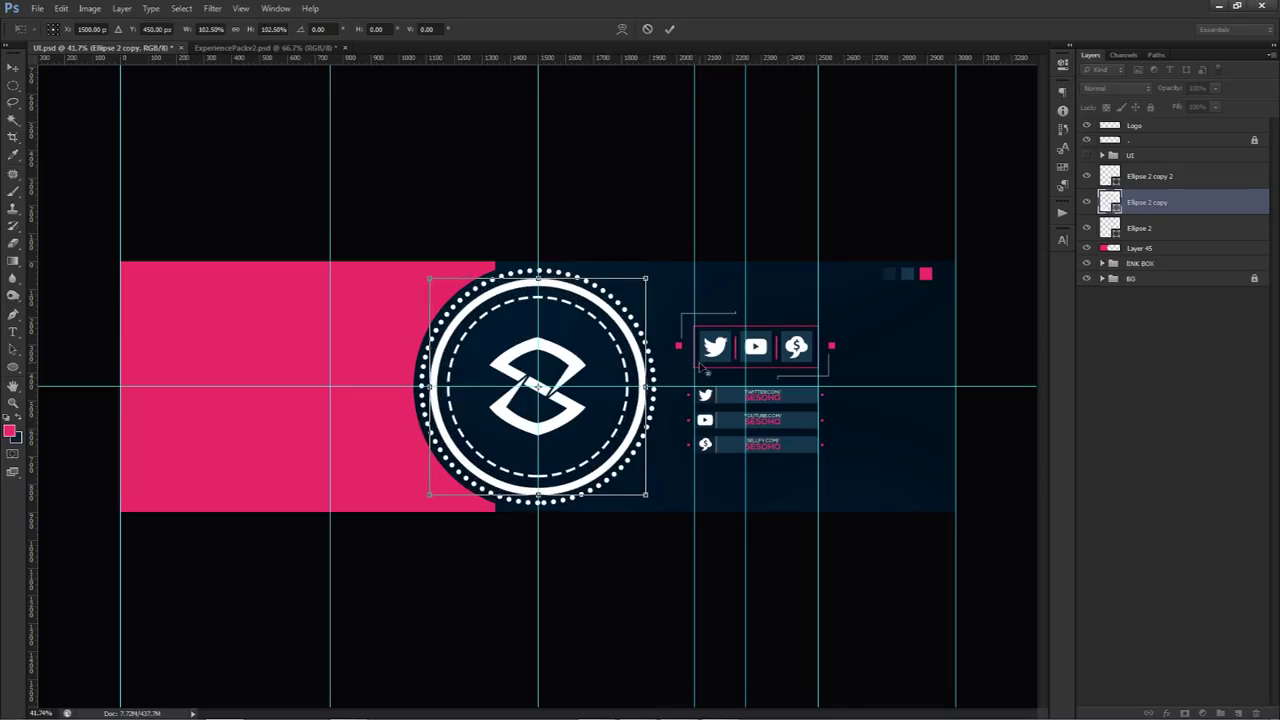
{"action": "key", "text": "alt+space"}
{"action": "left_click", "coordinate": [613, 338]}
{"action": "key", "text": "Return"}
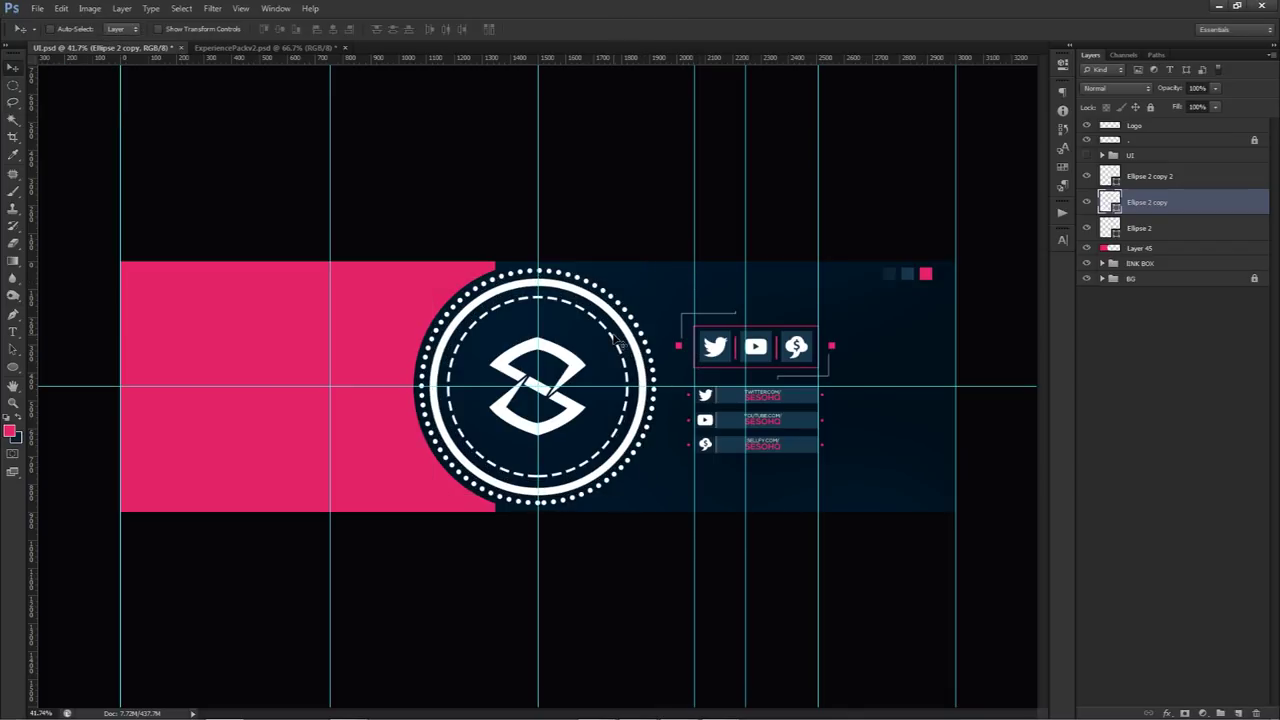
{"action": "key", "text": "ctrl+semicolon"}
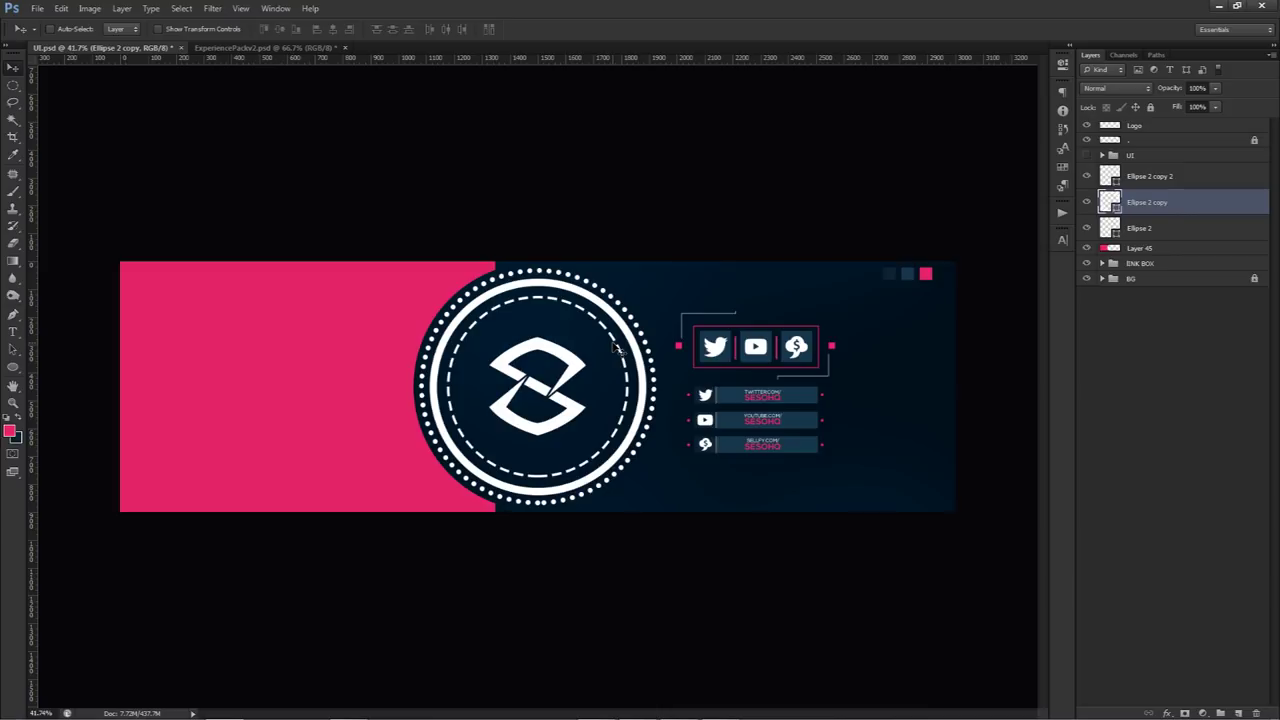
Try to recolour the solid ring through its shape layer's fill colour.
{"action": "left_click", "coordinate": [1087, 156]}
{"action": "left_click", "coordinate": [1087, 156]}
{"action": "double_click", "coordinate": [1087, 202]}
{"action": "double_click", "coordinate": [1110, 202]}
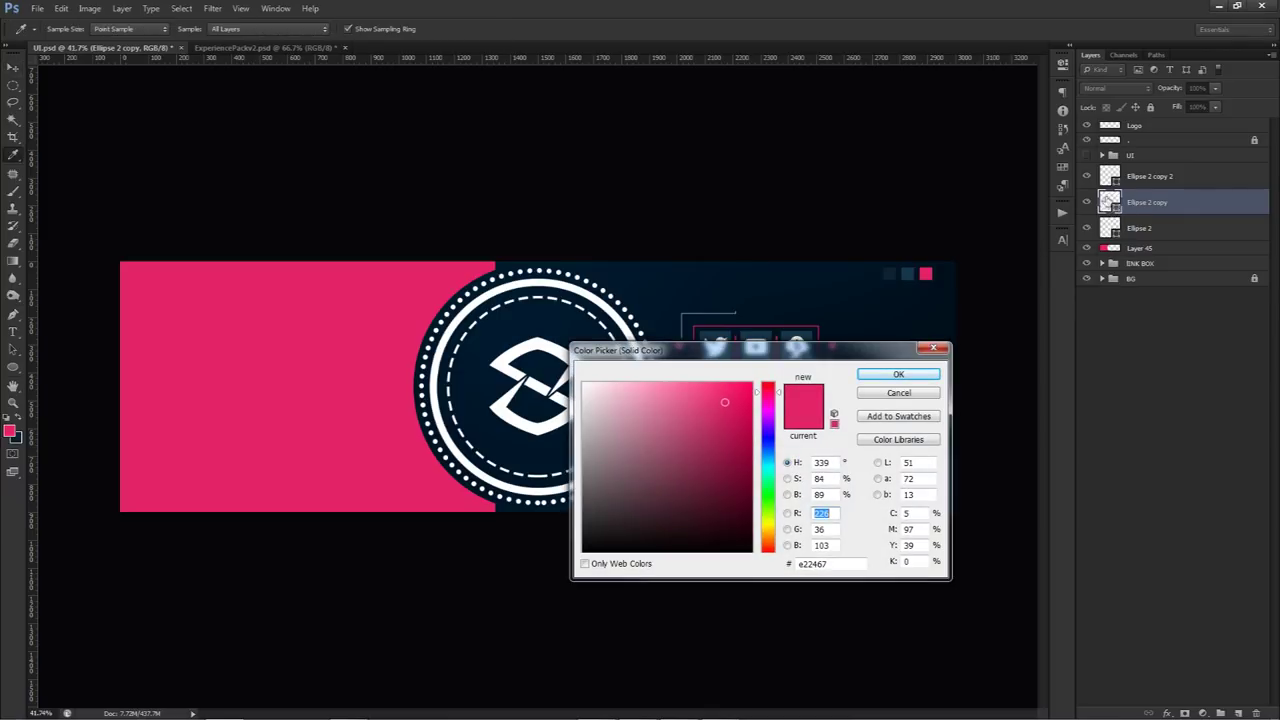
{"action": "left_click", "coordinate": [906, 377]}
{"action": "left_click", "coordinate": [1088, 204]}
{"action": "left_click", "coordinate": [1088, 204]}
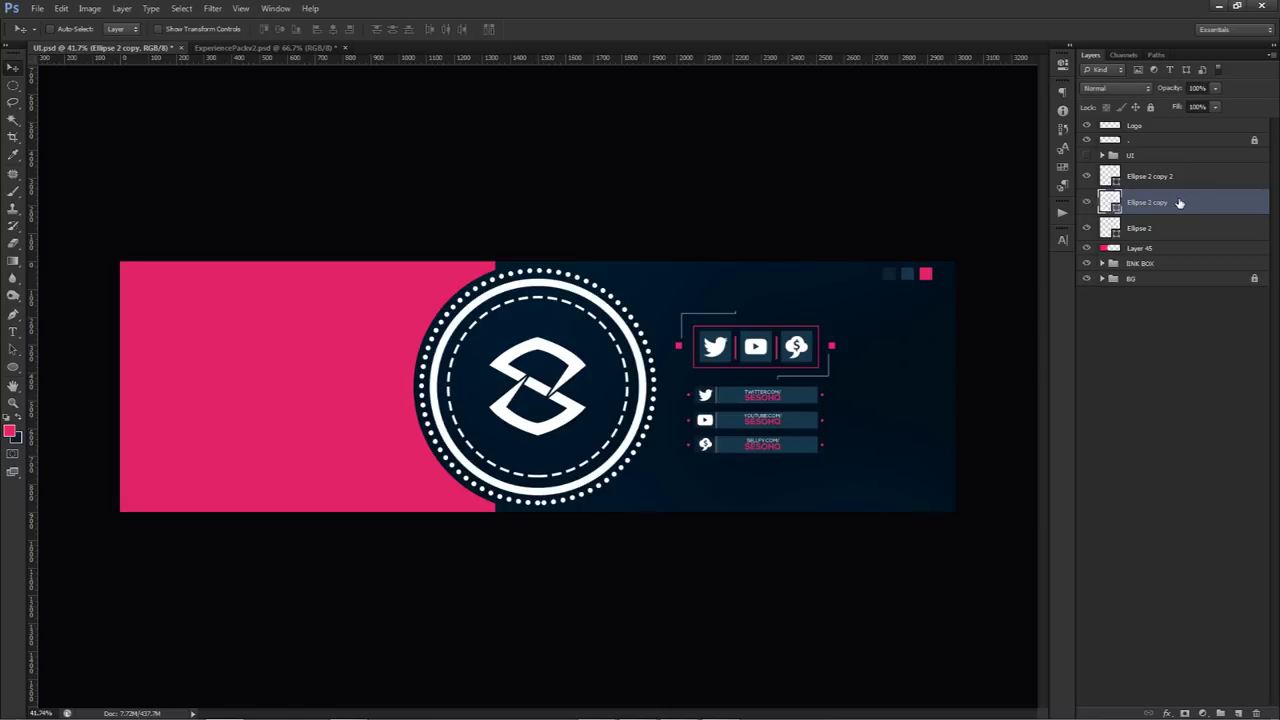
{"action": "double_click", "coordinate": [1114, 207]}
{"action": "left_click_drag", "start_coordinate": [769, 397], "coordinate": [772, 422]}
{"action": "left_click", "coordinate": [884, 392]}
Rasterize the solid ring's layer and give it a Color Overlay in the pink sampled from the left block.
{"action": "right_click", "coordinate": [1136, 202]}
{"action": "left_click", "coordinate": [1182, 300]}
{"action": "double_click", "coordinate": [1200, 200]}
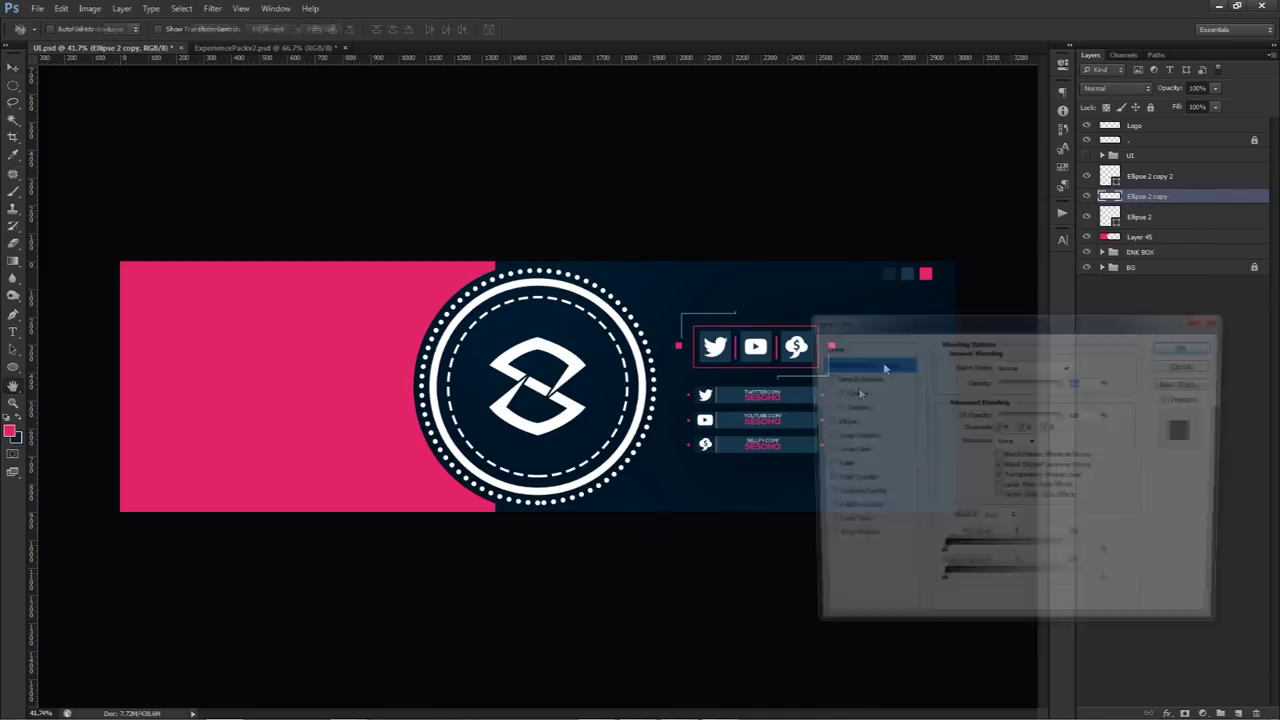
{"action": "left_click", "coordinate": [848, 480]}
{"action": "left_click", "coordinate": [1077, 367]}
{"action": "left_click", "coordinate": [430, 290]}
{"action": "left_click", "coordinate": [889, 374]}
{"action": "left_click", "coordinate": [1187, 346]}
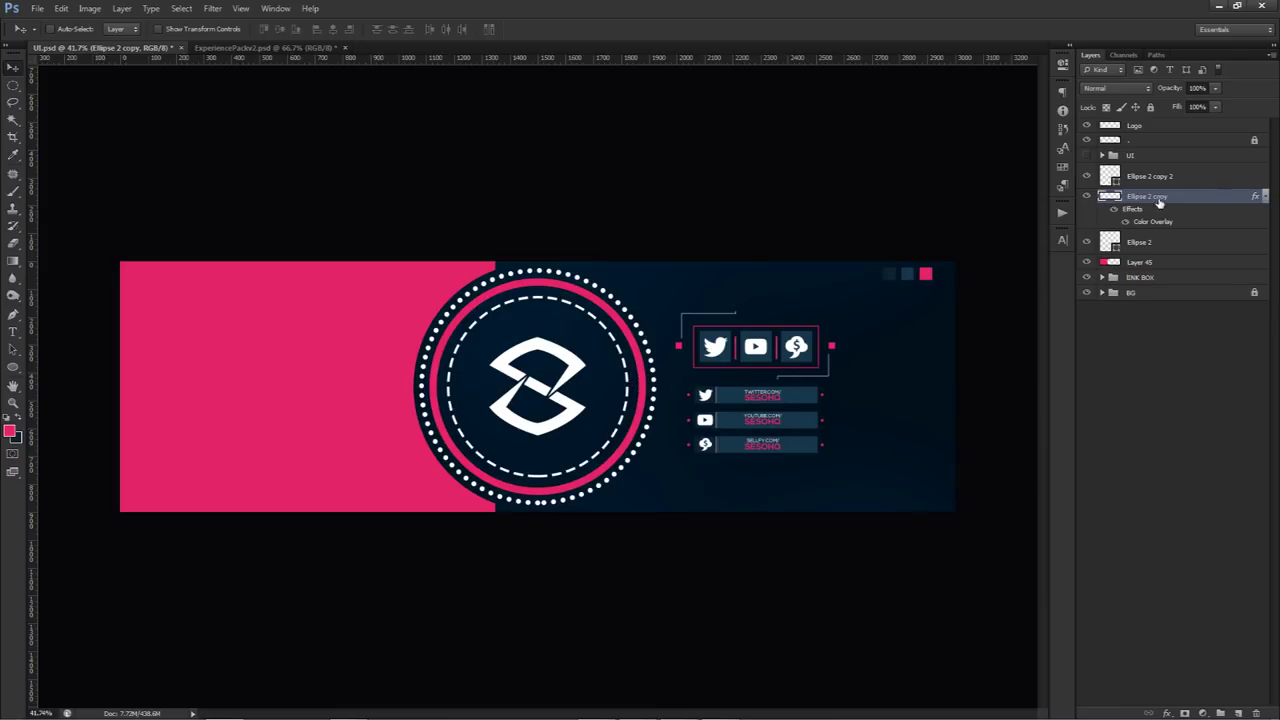
Group the three ring layers together with the pink block layer.
{"action": "left_click", "coordinate": [1210, 178]}
{"action": "left_click", "coordinate": [1145, 263], "text": "shift"}
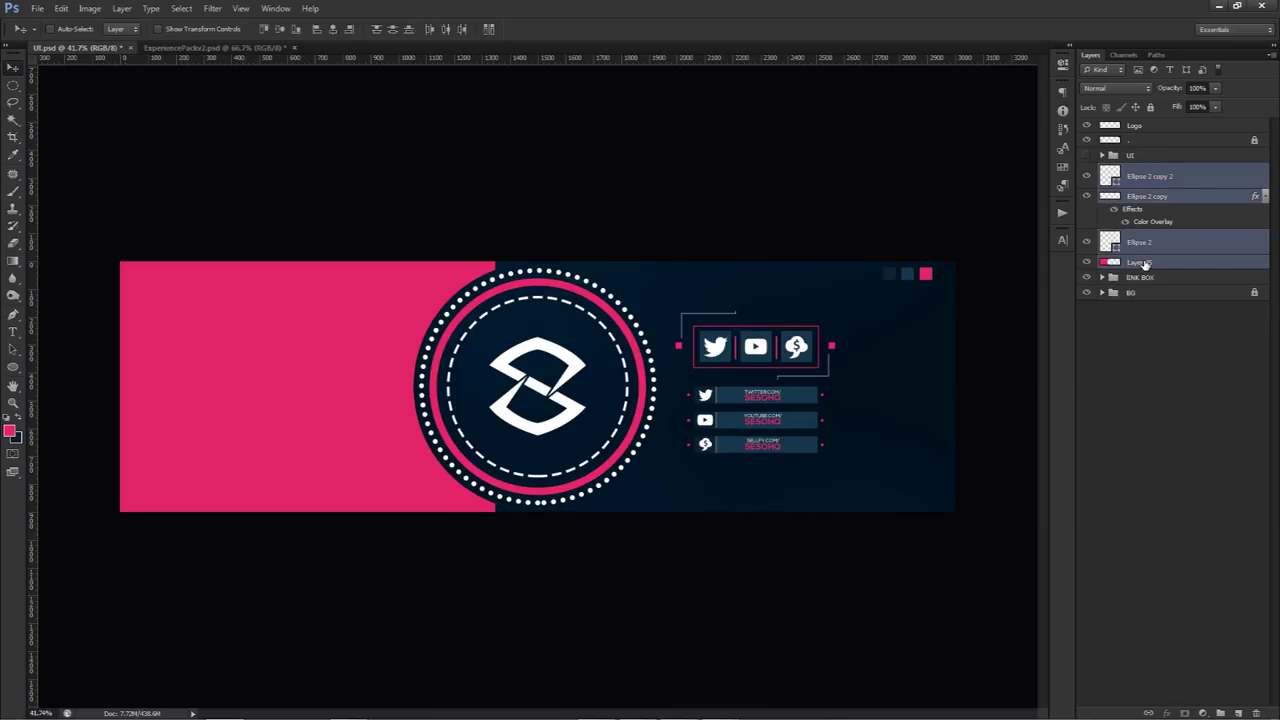
{"action": "key", "text": "ctrl+g"}
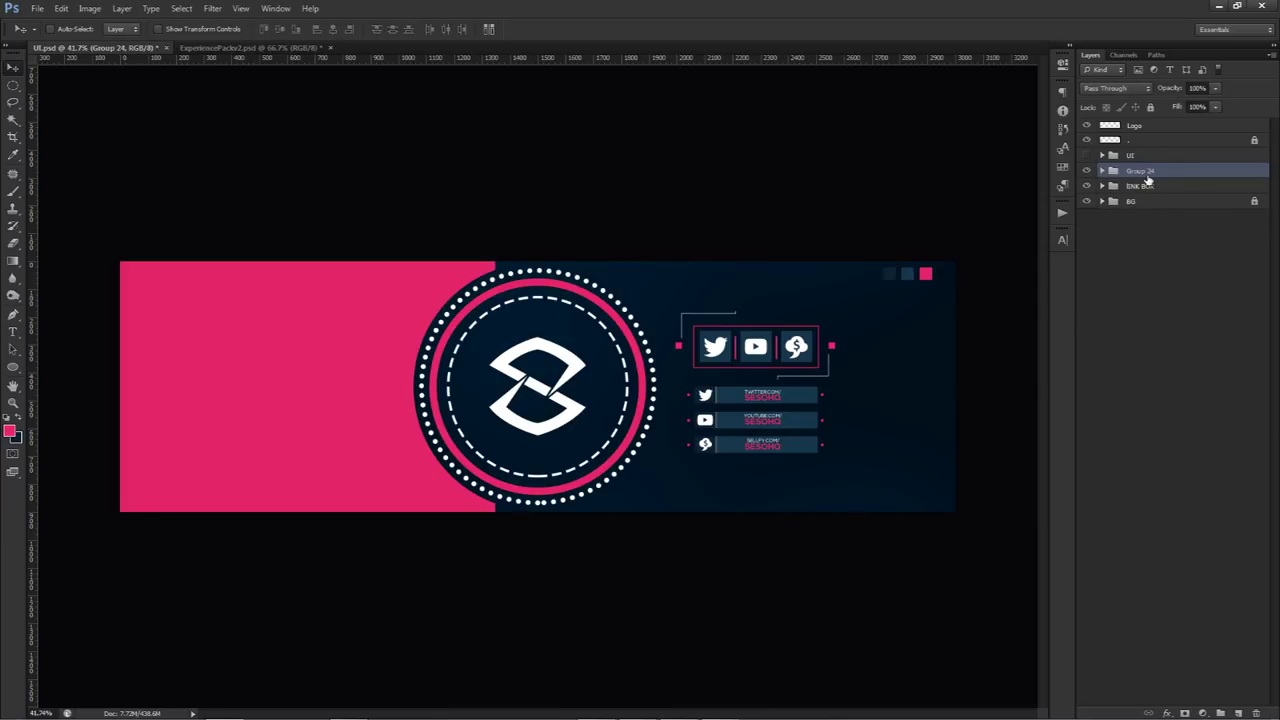
{"action": "left_click", "coordinate": [1140, 187]}
{"action": "left_click", "coordinate": [1134, 203]}
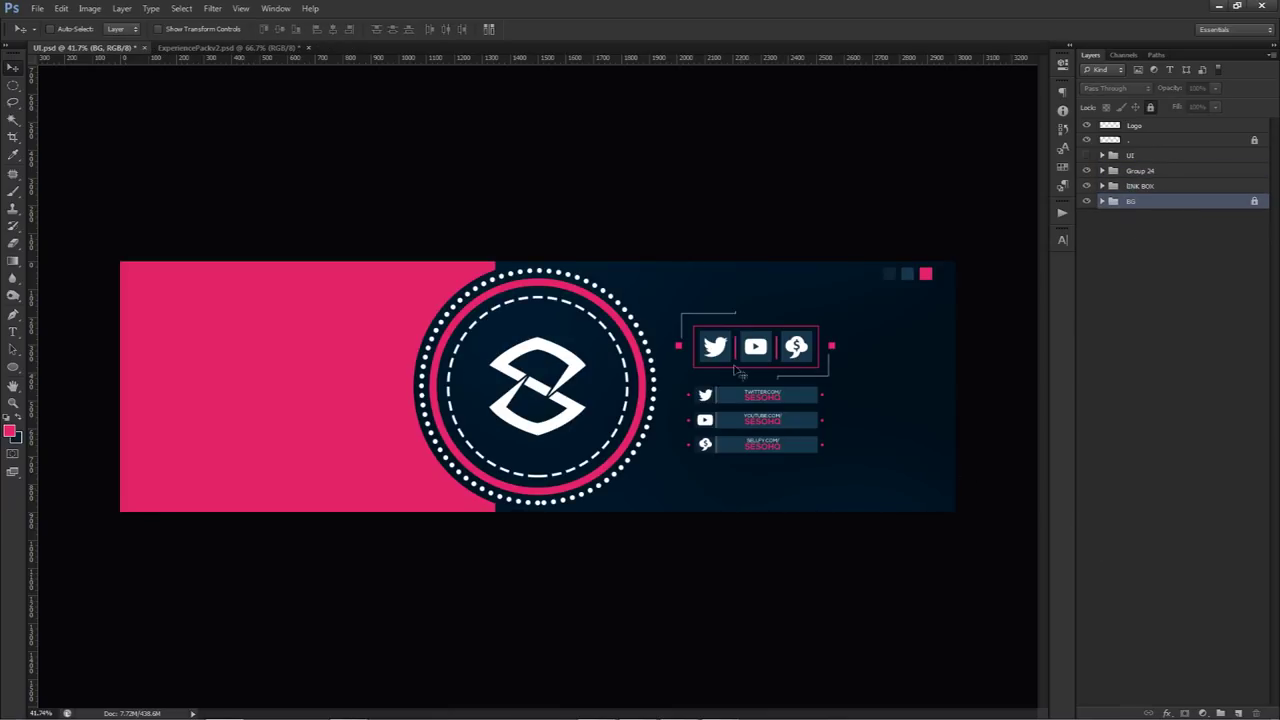
Select the pink block on Layer 45 with the Magic Wand and invert the selection.
{"action": "left_click", "coordinate": [1100, 173]}
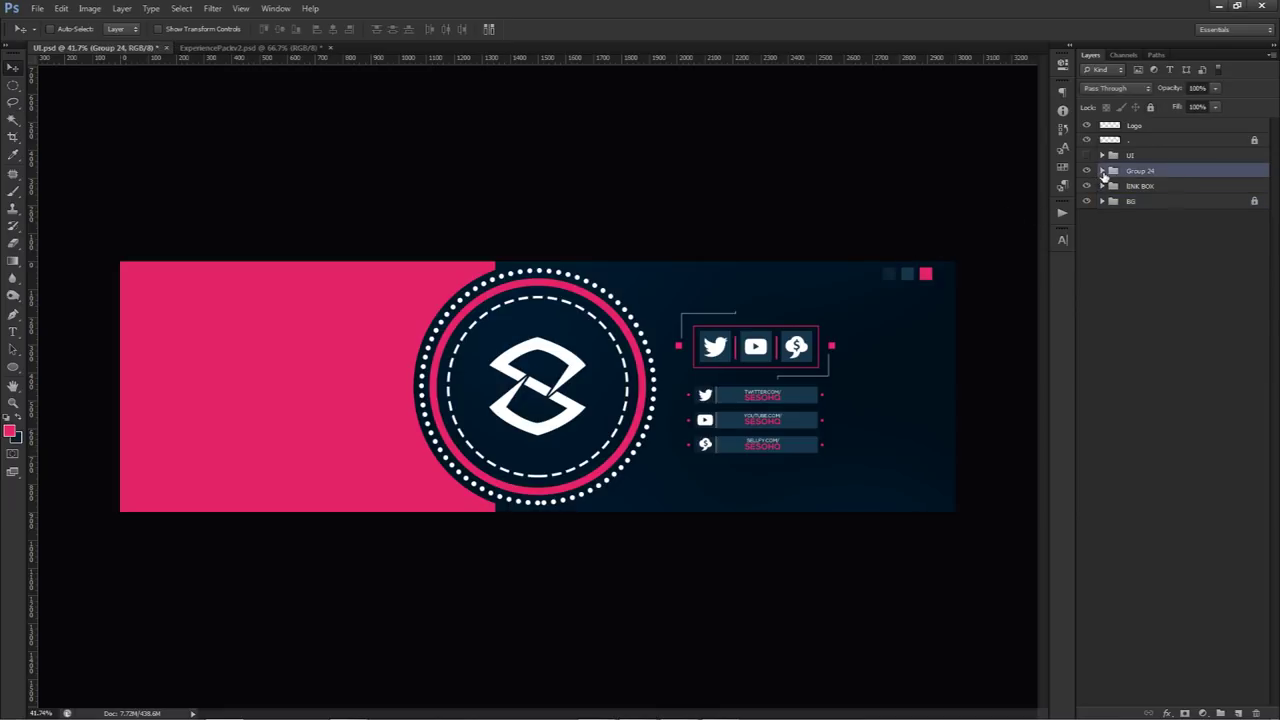
{"action": "left_click", "coordinate": [1102, 172]}
{"action": "left_click", "coordinate": [1150, 280]}
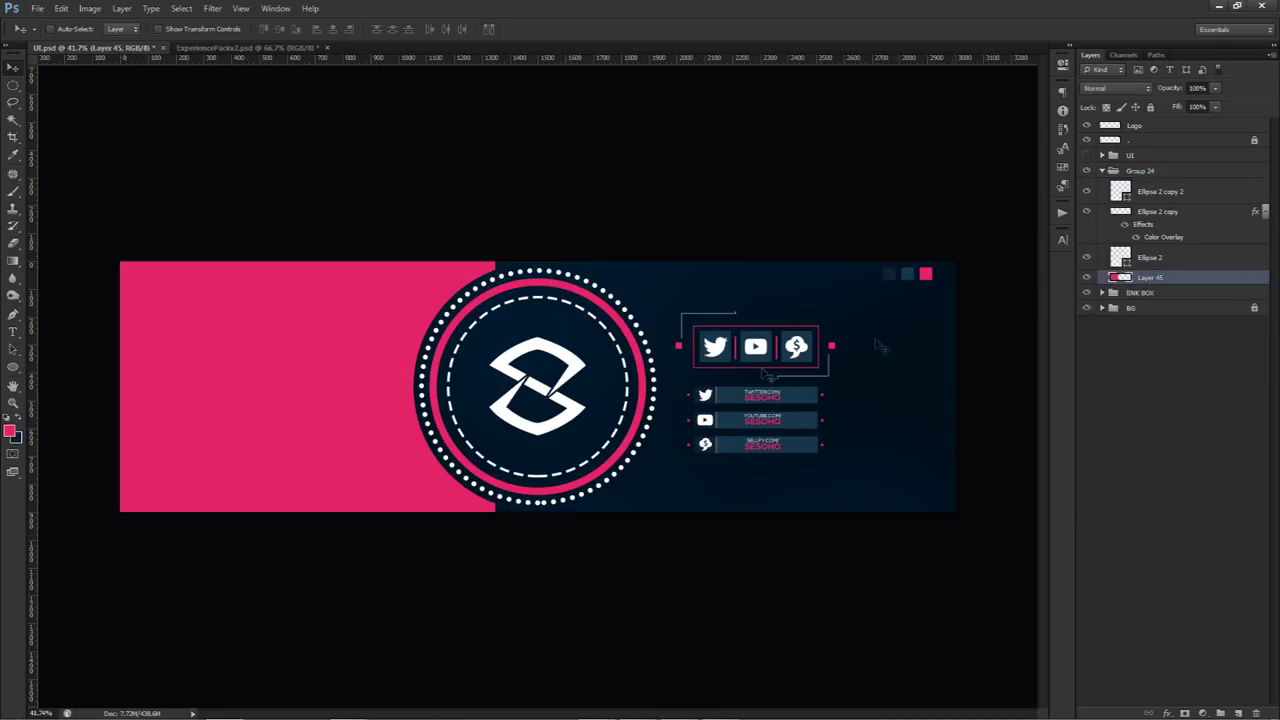
{"action": "key", "text": "w"}
{"action": "left_click", "coordinate": [421, 292]}
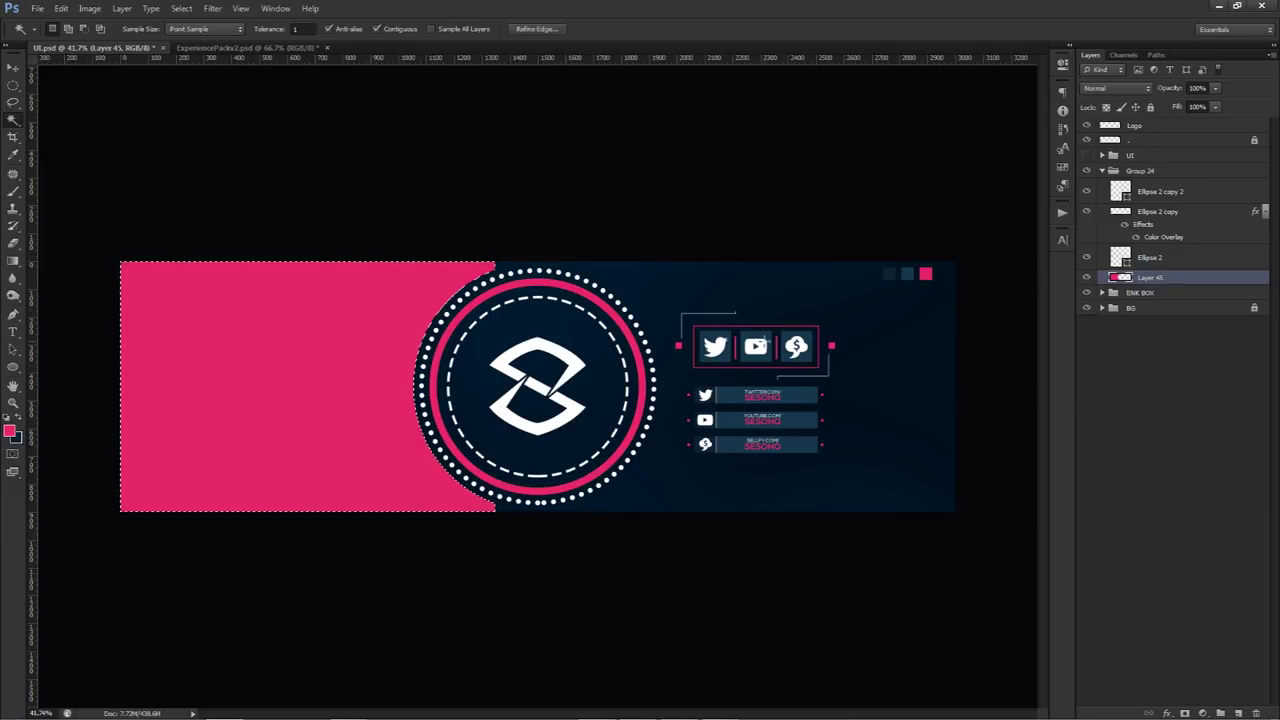
{"action": "right_click", "coordinate": [749, 343]}
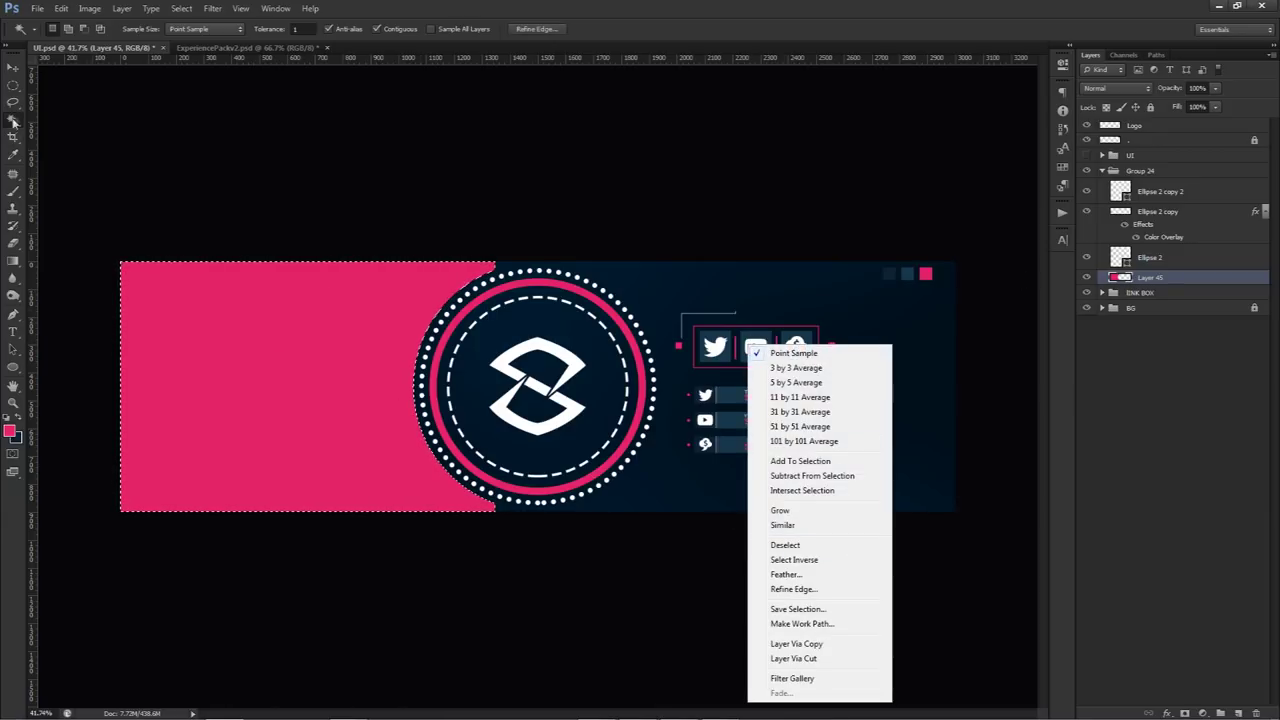
{"action": "left_click", "coordinate": [796, 561]}
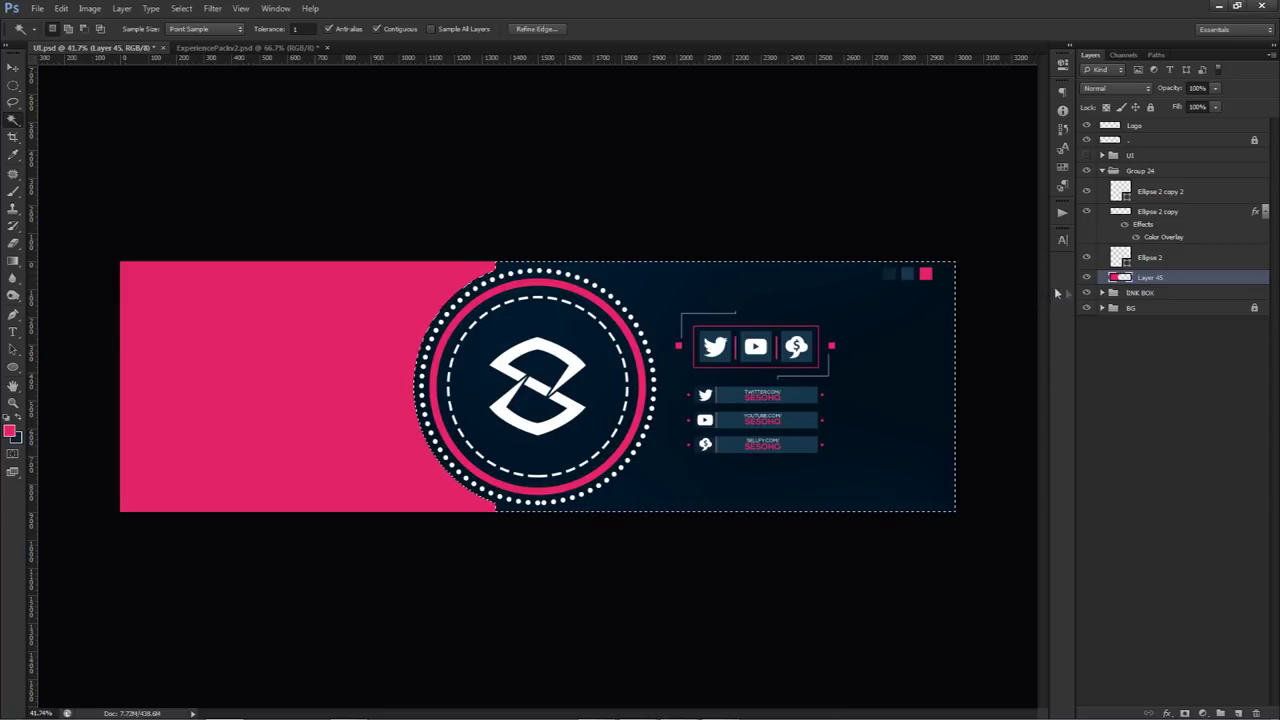
Add a new layer above the ring group and shrink the selection about its centre to about 94.3%.
{"action": "left_click", "coordinate": [1104, 171]}
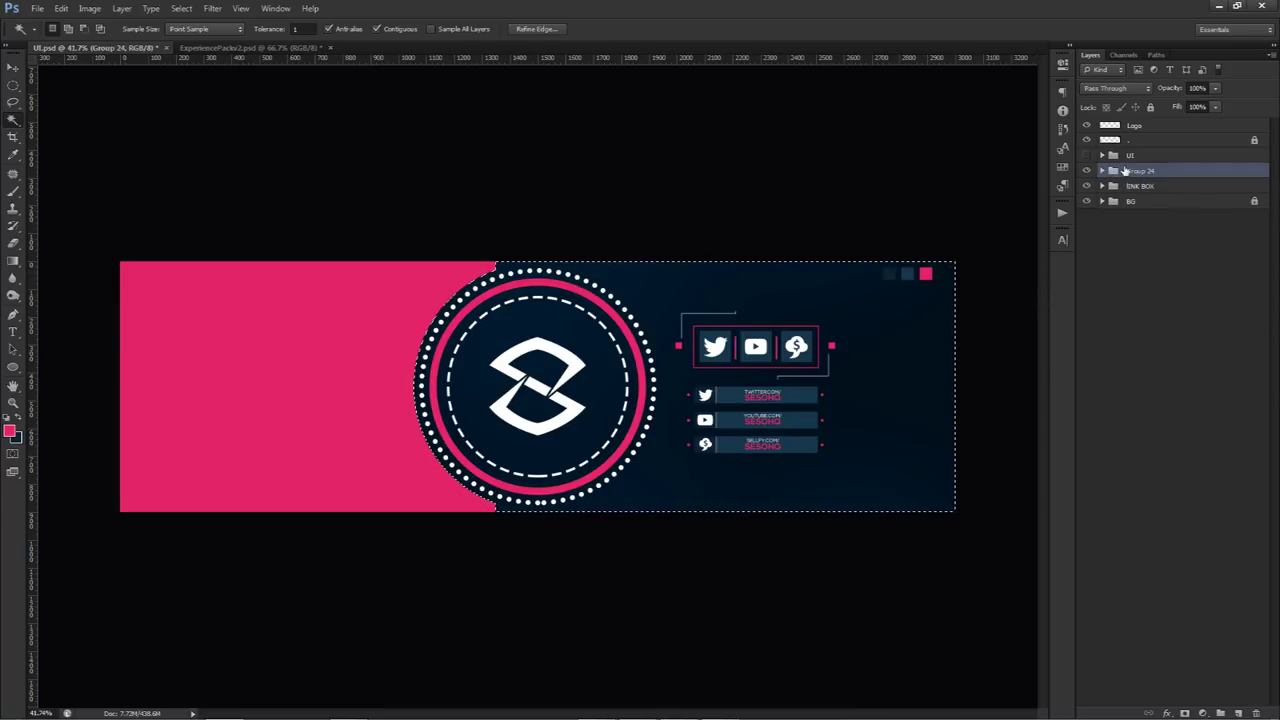
{"action": "left_click", "coordinate": [1238, 713]}
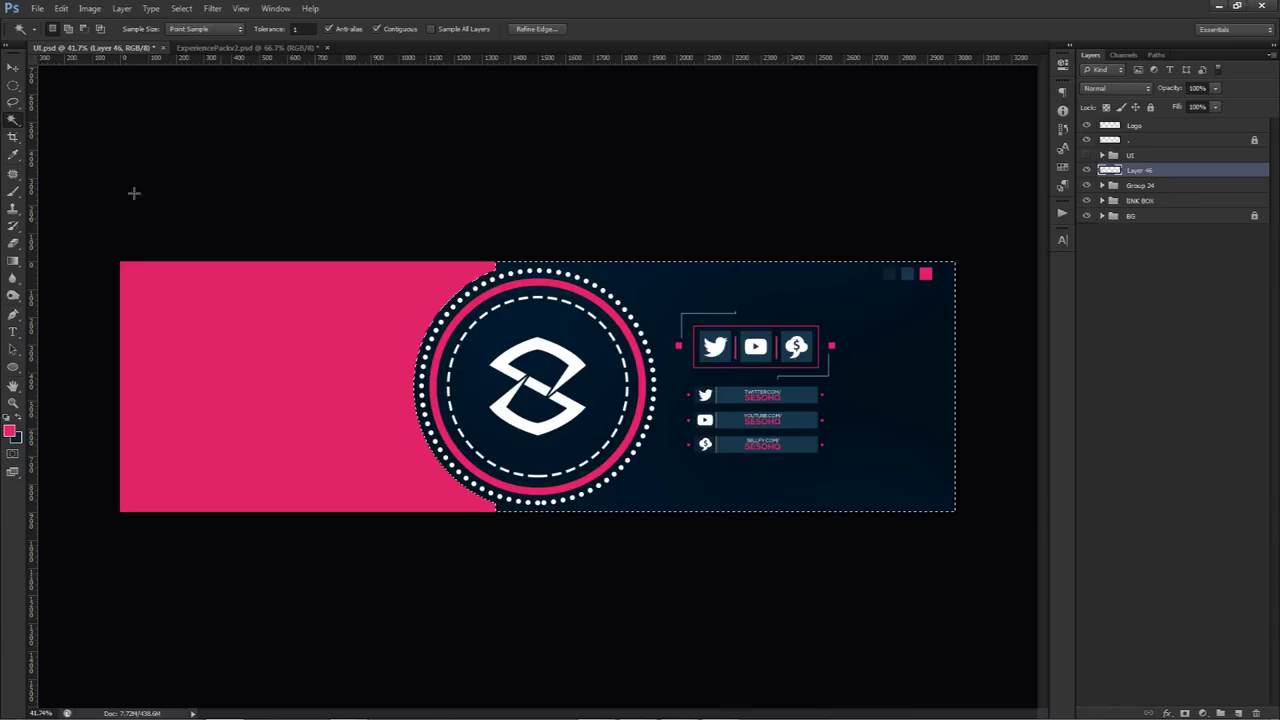
{"action": "left_click", "coordinate": [13, 85]}
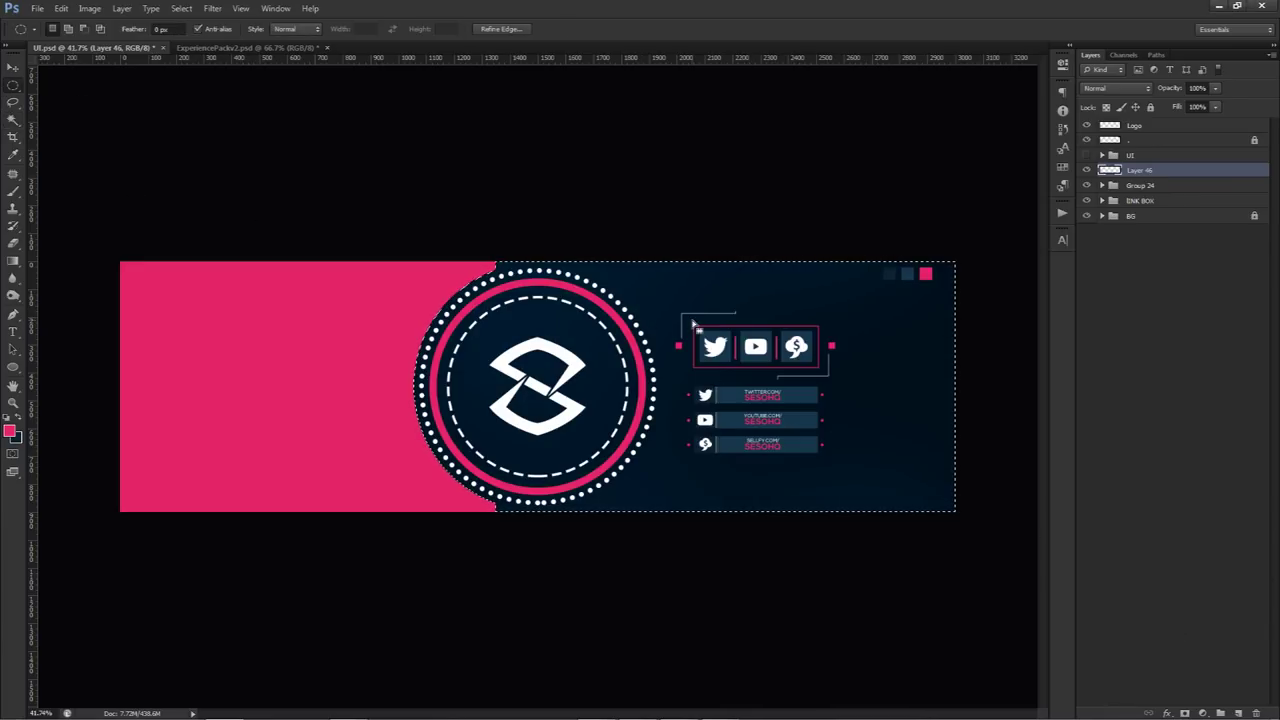
{"action": "right_click", "coordinate": [789, 326]}
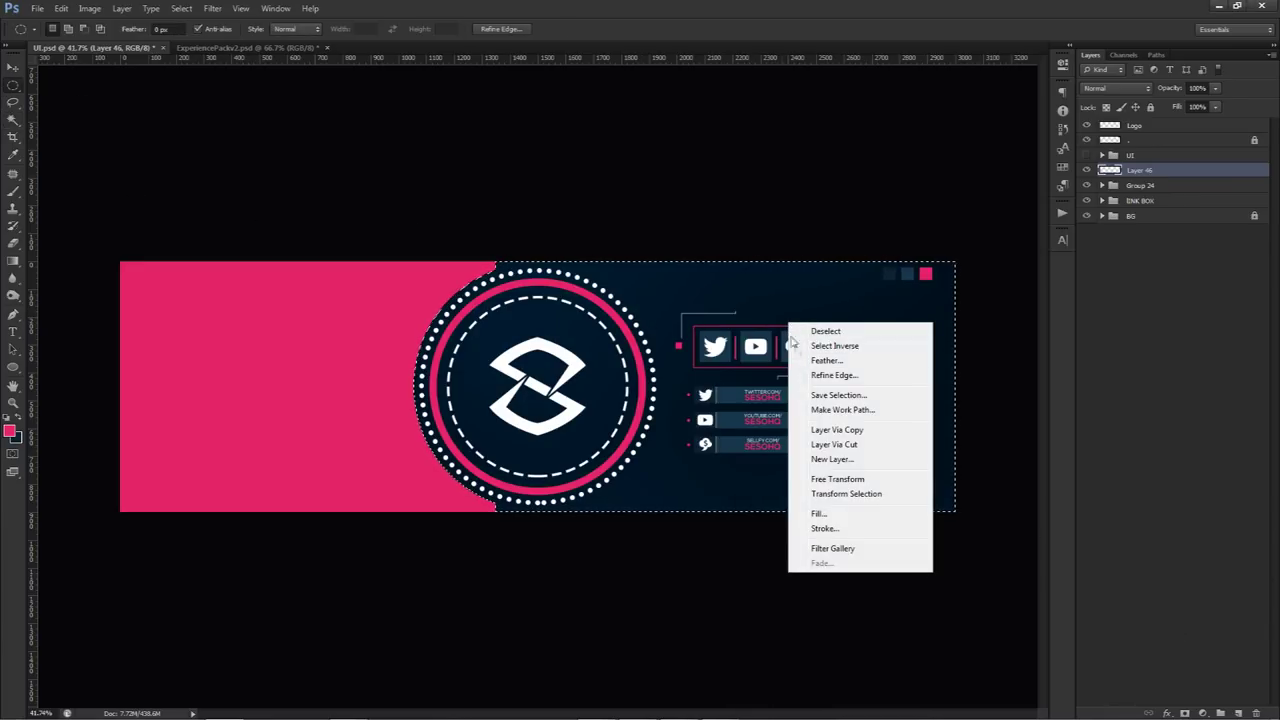
{"action": "left_click", "coordinate": [845, 494]}
{"action": "left_click_drag", "start_coordinate": [958, 259], "coordinate": [944, 267]}
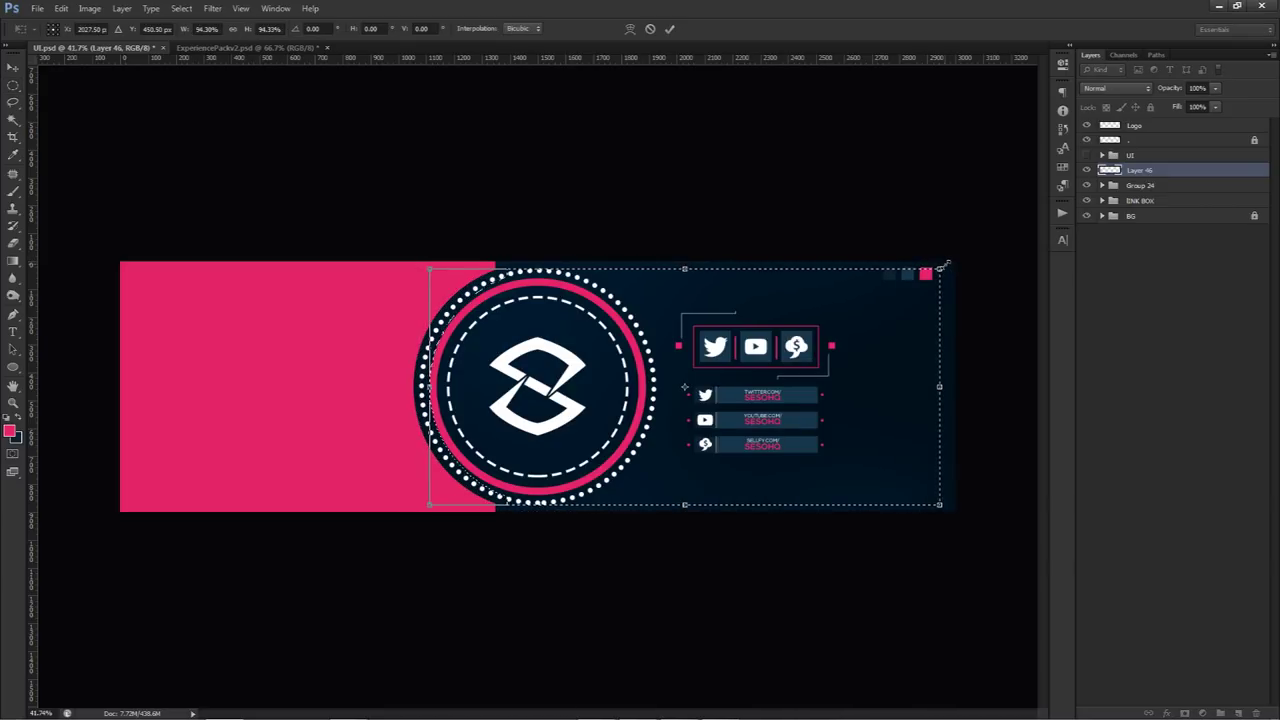
{"action": "key", "text": "alt+space"}
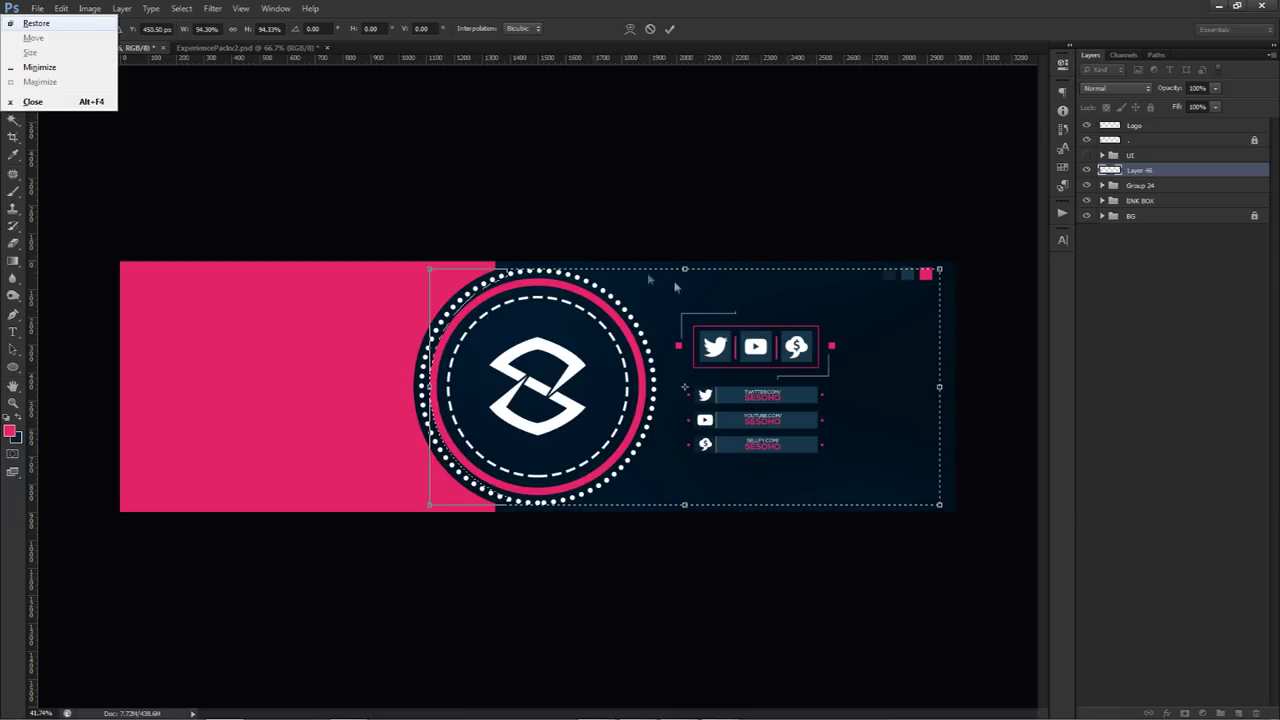
{"action": "key", "text": "Escape"}
{"action": "left_click", "coordinate": [669, 28]}
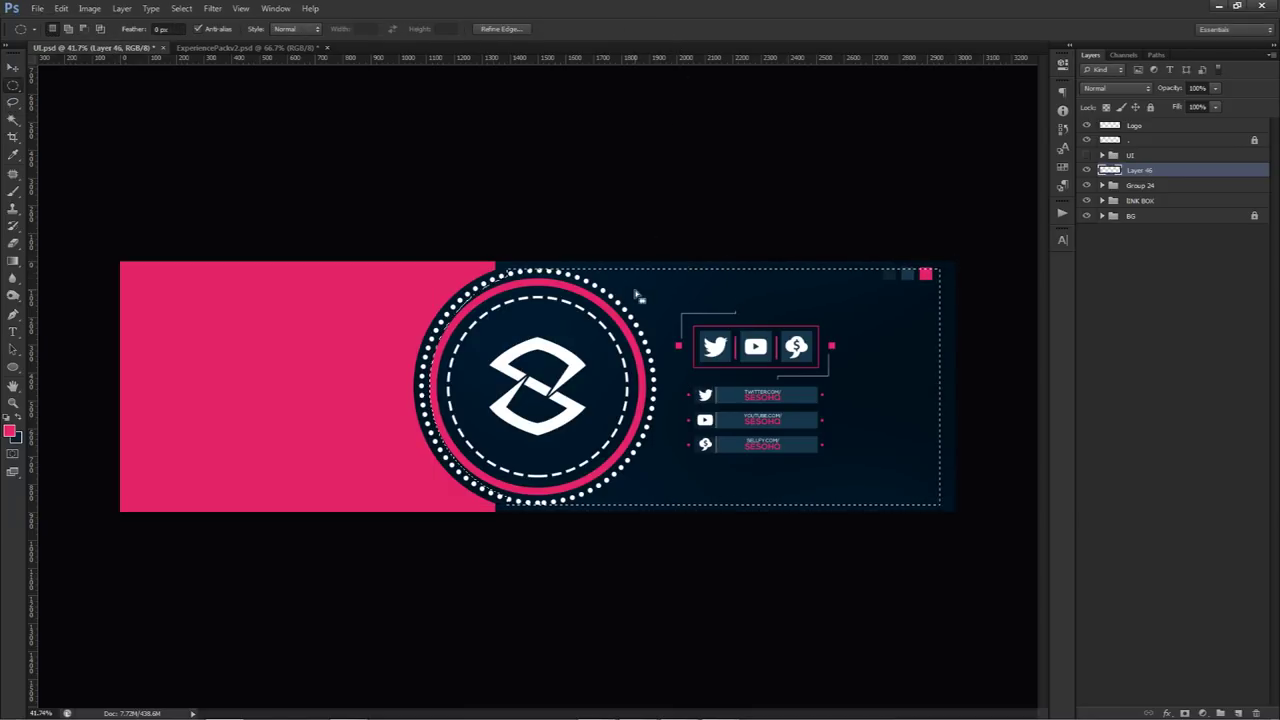
Set the foreground colour to white (ffffff) for the Brush tool.
{"action": "key", "text": "b"}
{"action": "left_click", "coordinate": [10, 432]}
{"action": "left_click_drag", "start_coordinate": [630, 401], "coordinate": [580, 380]}
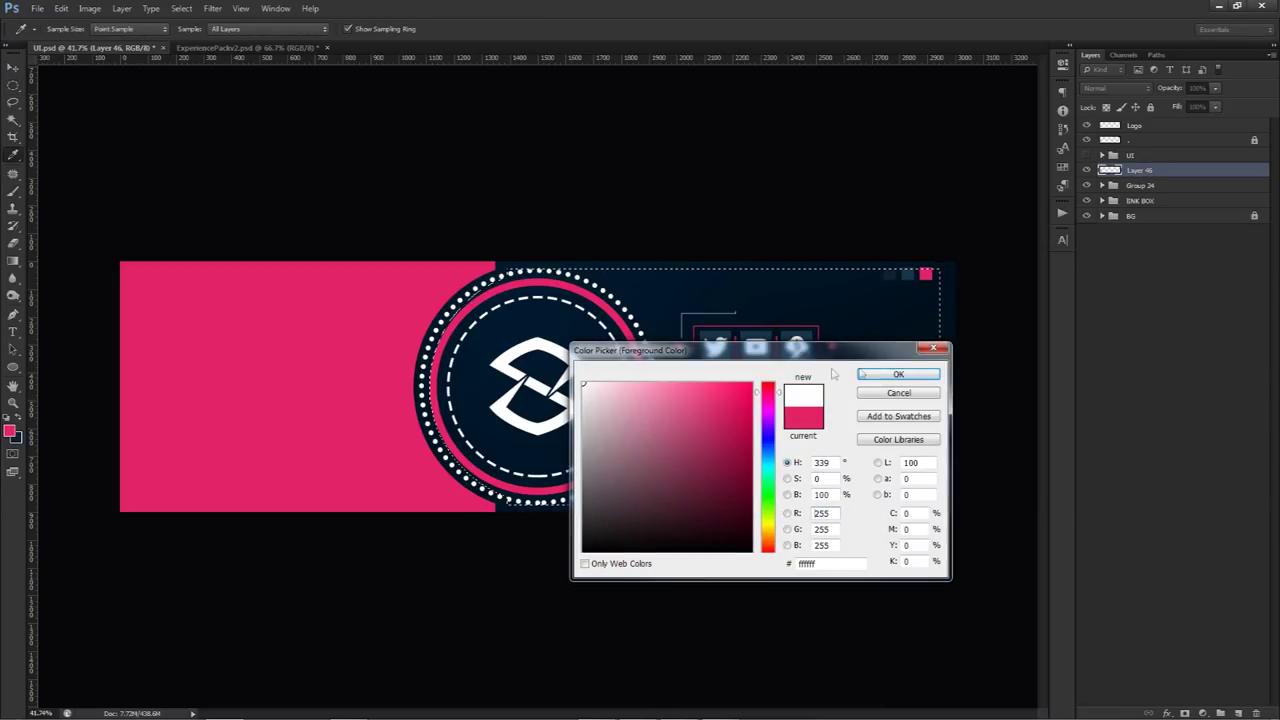
{"action": "left_click", "coordinate": [898, 374]}
{"action": "key", "text": "b"}
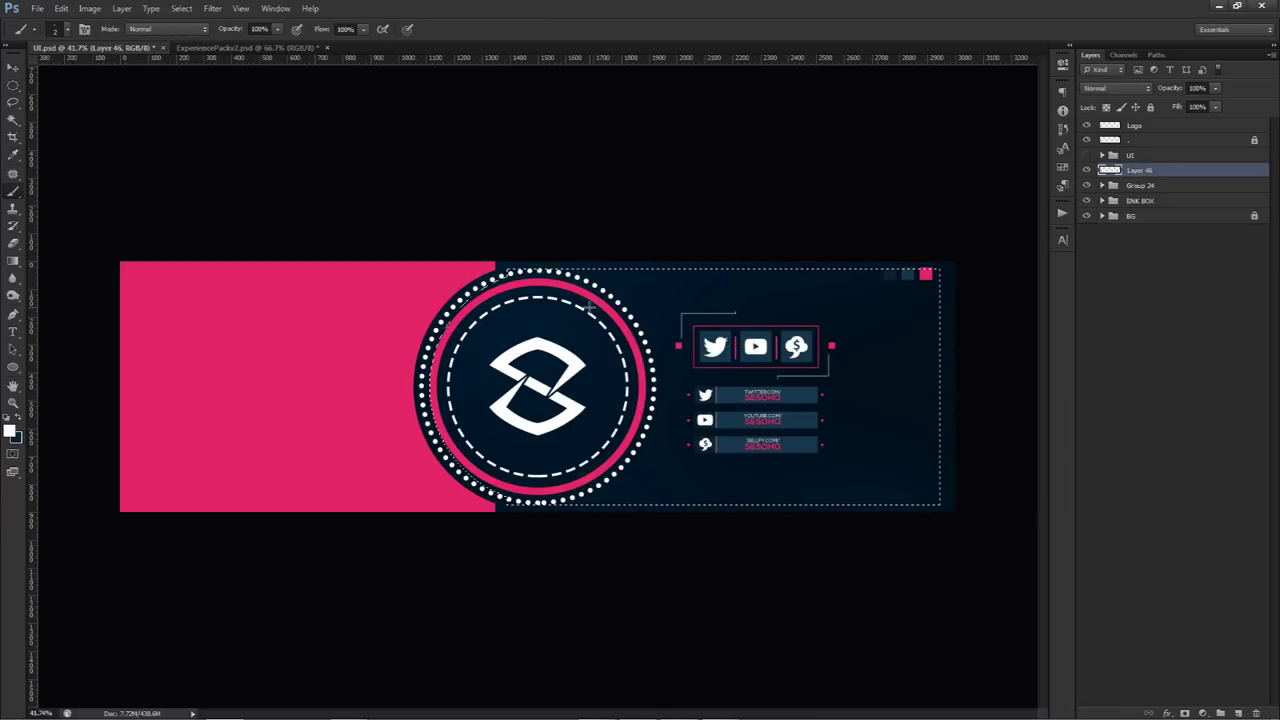
Brush a soft white highlight along the selection's curved left edge with a soft brush of size 299.
{"action": "left_click_drag", "start_coordinate": [603, 318], "coordinate": [648, 320]}
{"action": "left_click_drag", "start_coordinate": [598, 384], "coordinate": [569, 183]}
{"action": "left_click_drag", "start_coordinate": [600, 428], "coordinate": [595, 217]}
{"action": "mouse_move", "coordinate": [545, 361]}
{"action": "left_mouse_down"}
{"action": "mouse_move", "coordinate": [532, 262]}
{"action": "mouse_move", "coordinate": [486, 262]}
{"action": "mouse_move", "coordinate": [451, 293]}
{"action": "left_mouse_up"}
{"action": "key", "text": "ctrl+z"}
{"action": "mouse_move", "coordinate": [515, 247]}
{"action": "left_mouse_down"}
{"action": "mouse_move", "coordinate": [464, 259]}
{"action": "mouse_move", "coordinate": [393, 363]}
{"action": "mouse_move", "coordinate": [402, 435]}
{"action": "mouse_move", "coordinate": [443, 486]}
{"action": "left_mouse_up"}
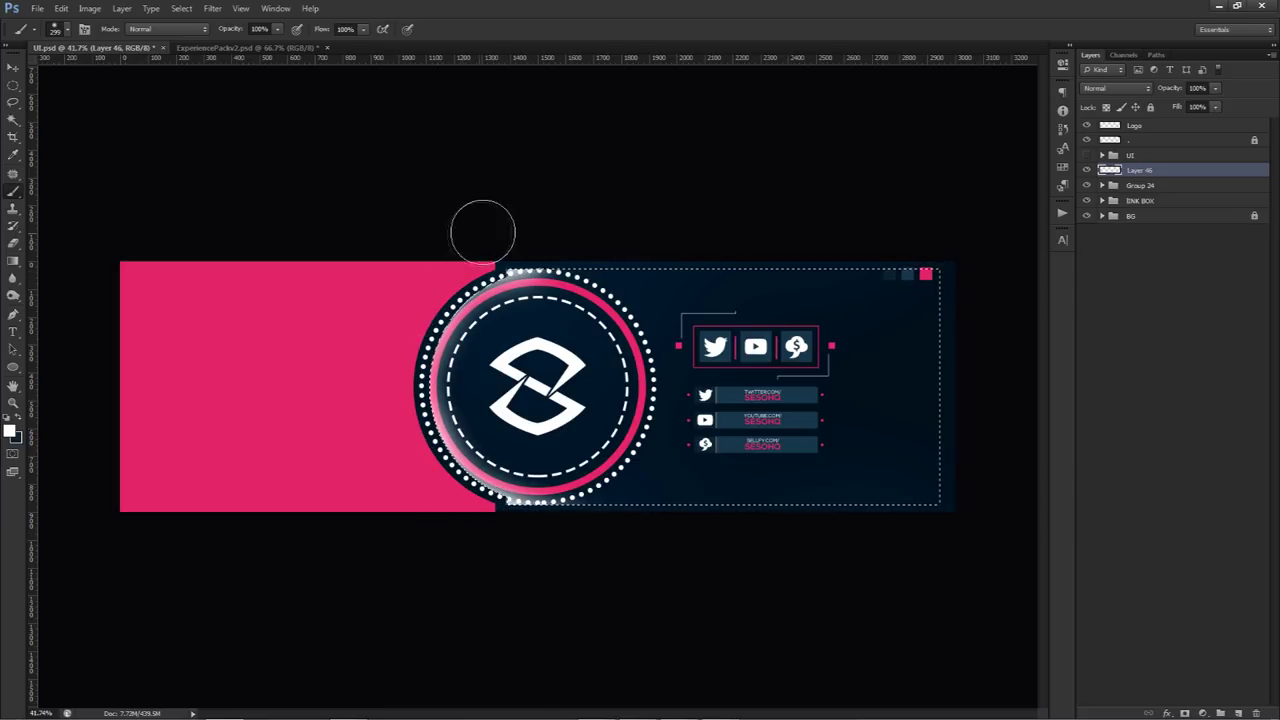
Deselect the area and hide the group holding the rings and pink block.
{"action": "key", "text": "ctrl+d"}
{"action": "key", "text": "v"}
{"action": "left_click", "coordinate": [1088, 185]}
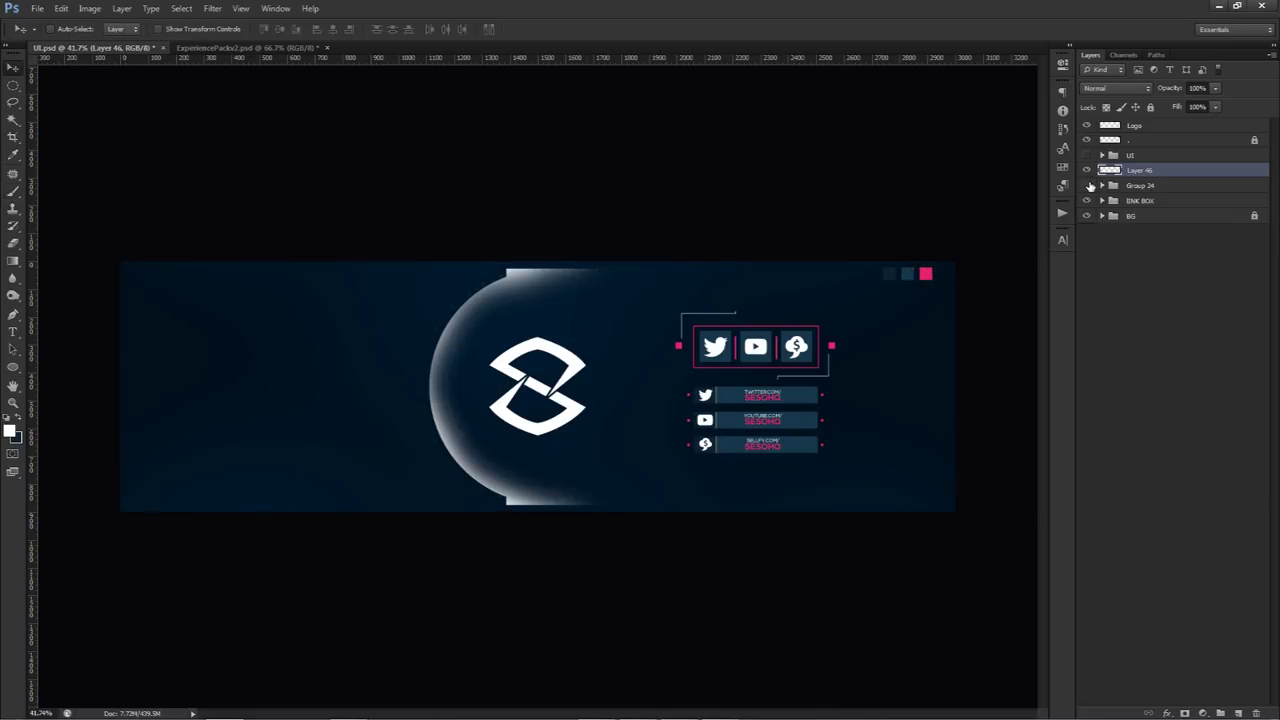
Set the highlight layer's blend mode to Overlay and group it with two copies, each offset slightly towards the banner's right side.
{"action": "left_click", "coordinate": [1108, 92]}
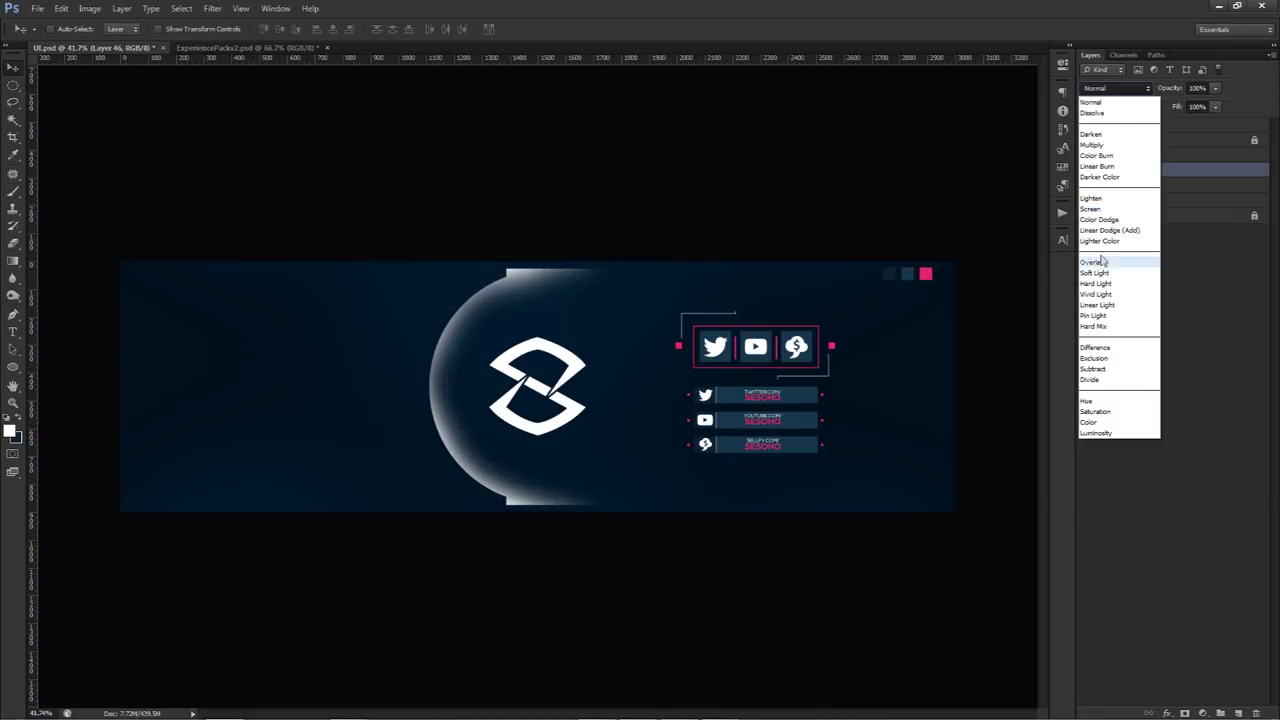
{"action": "left_click", "coordinate": [1098, 260]}
{"action": "left_click_drag", "start_coordinate": [464, 367], "coordinate": [507, 385]}
{"action": "key", "text": "ctrl+j"}
Duplicate the arc group repeatedly across the banner's right half and collect all the copies in one group.
{"action": "key", "text": "ctrl+j"}
{"action": "left_click", "coordinate": [1138, 200], "text": "shift"}
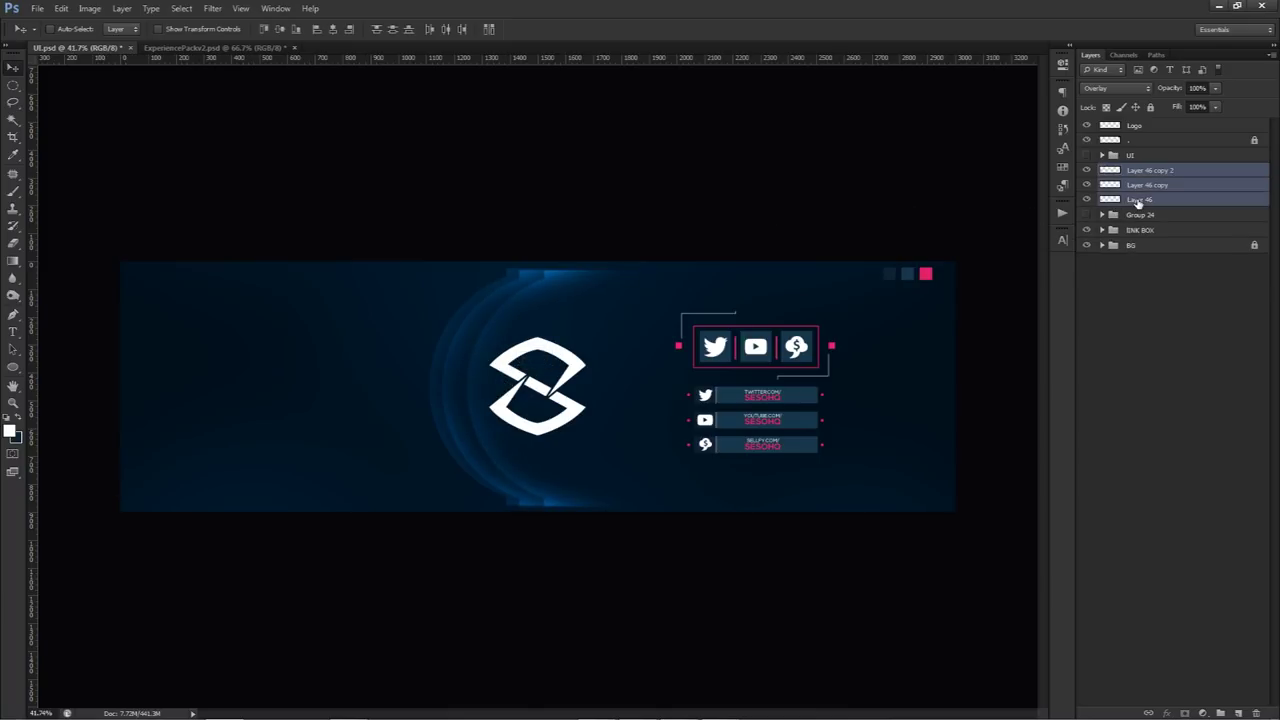
{"action": "key", "text": "ctrl+g"}
{"action": "left_click_drag", "start_coordinate": [445, 397], "coordinate": [562, 397]}
{"action": "left_click_drag", "start_coordinate": [541, 397], "coordinate": [917, 391]}
{"action": "key", "text": "ctrl+j"}
{"action": "key", "text": "ctrl+j"}
{"action": "left_click", "coordinate": [1150, 265], "text": "shift"}
{"action": "key", "text": "ctrl+g"}
Show the ring and pink block group again, trying the arc group inside the social links group and undoing that move.
{"action": "left_click_drag", "start_coordinate": [1154, 174], "coordinate": [1145, 203]}
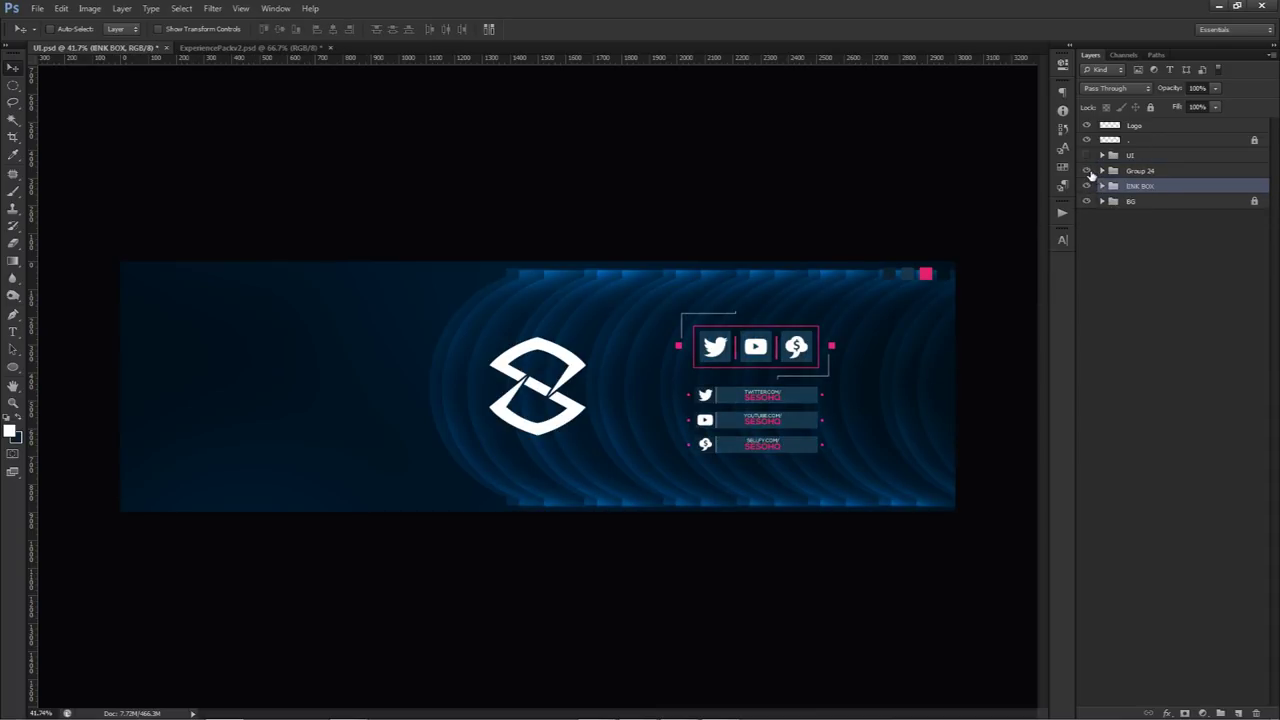
{"action": "left_click", "coordinate": [1087, 171]}
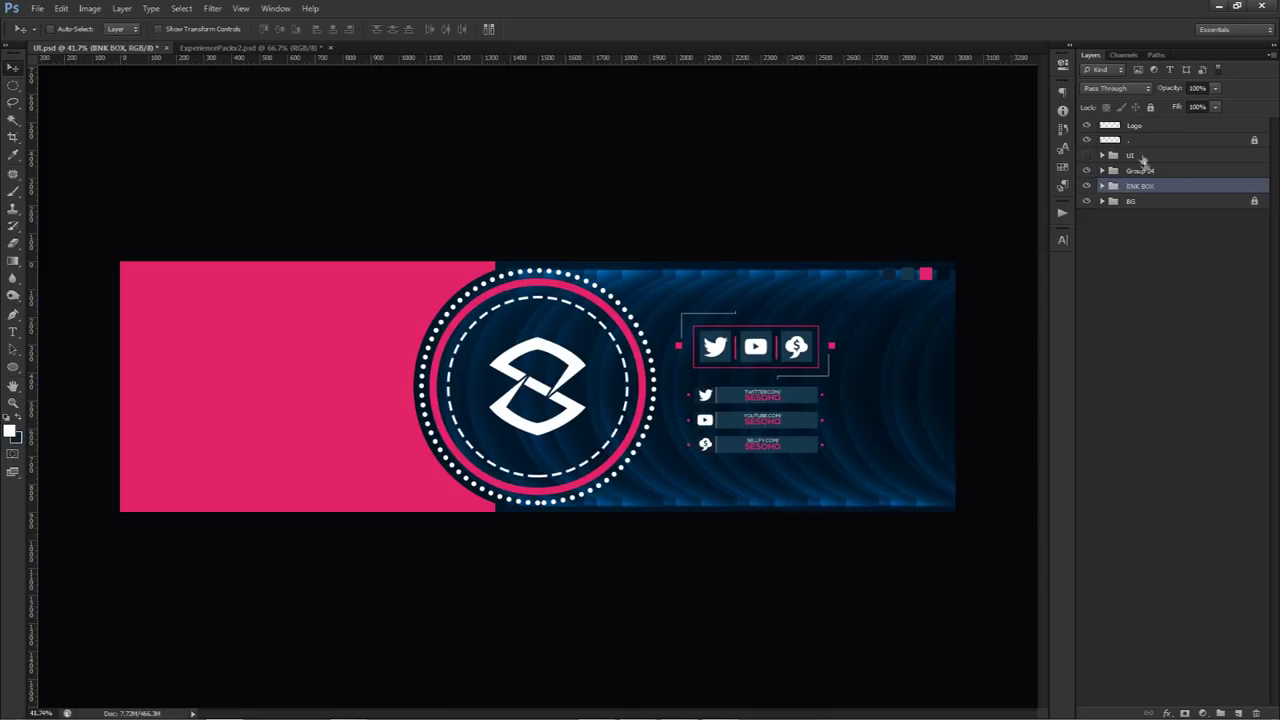
{"action": "left_click", "coordinate": [1087, 171]}
{"action": "left_click", "coordinate": [1087, 171]}
{"action": "left_click", "coordinate": [1087, 186]}
{"action": "left_click", "coordinate": [1087, 186]}
{"action": "left_click", "coordinate": [1103, 186]}
{"action": "left_click", "coordinate": [1103, 186]}
{"action": "left_click", "coordinate": [1087, 186]}
{"action": "left_click", "coordinate": [1087, 186]}
{"action": "left_click", "coordinate": [1103, 186]}
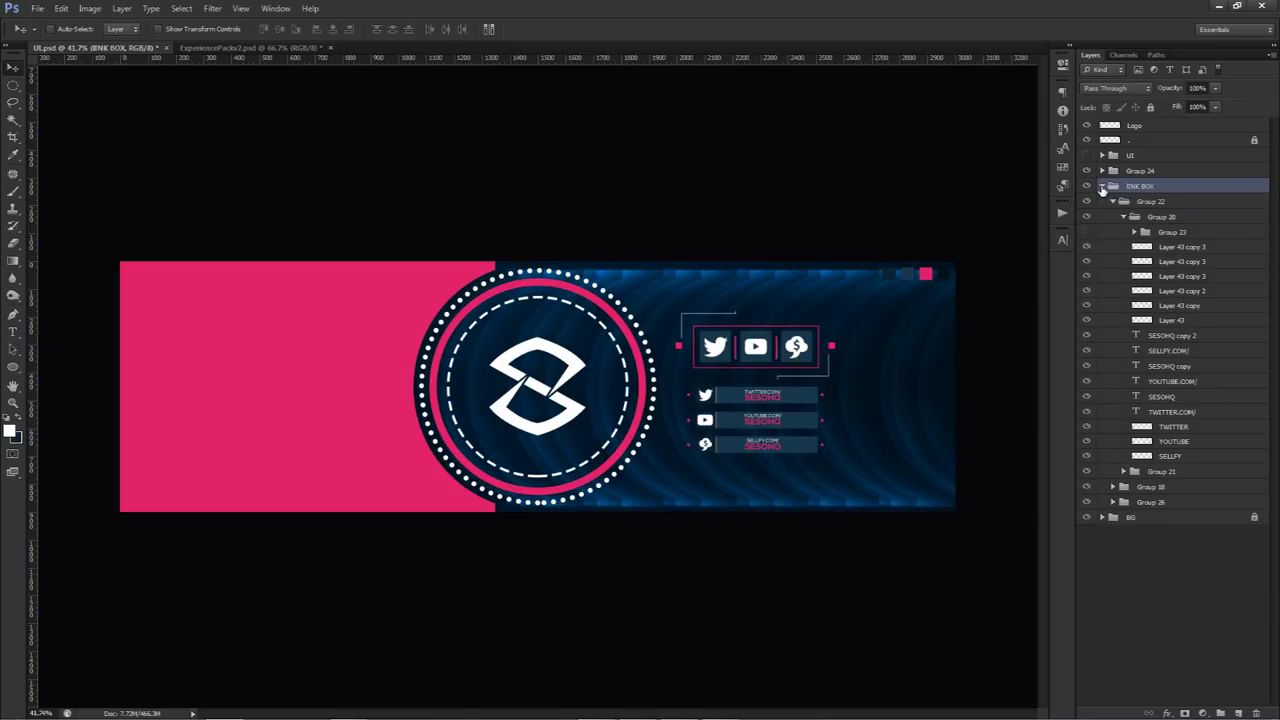
{"action": "key", "text": "ctrl+z"}
Place the arc group directly below the social links group and lower its opacity to about 32%.
{"action": "left_click", "coordinate": [1103, 202]}
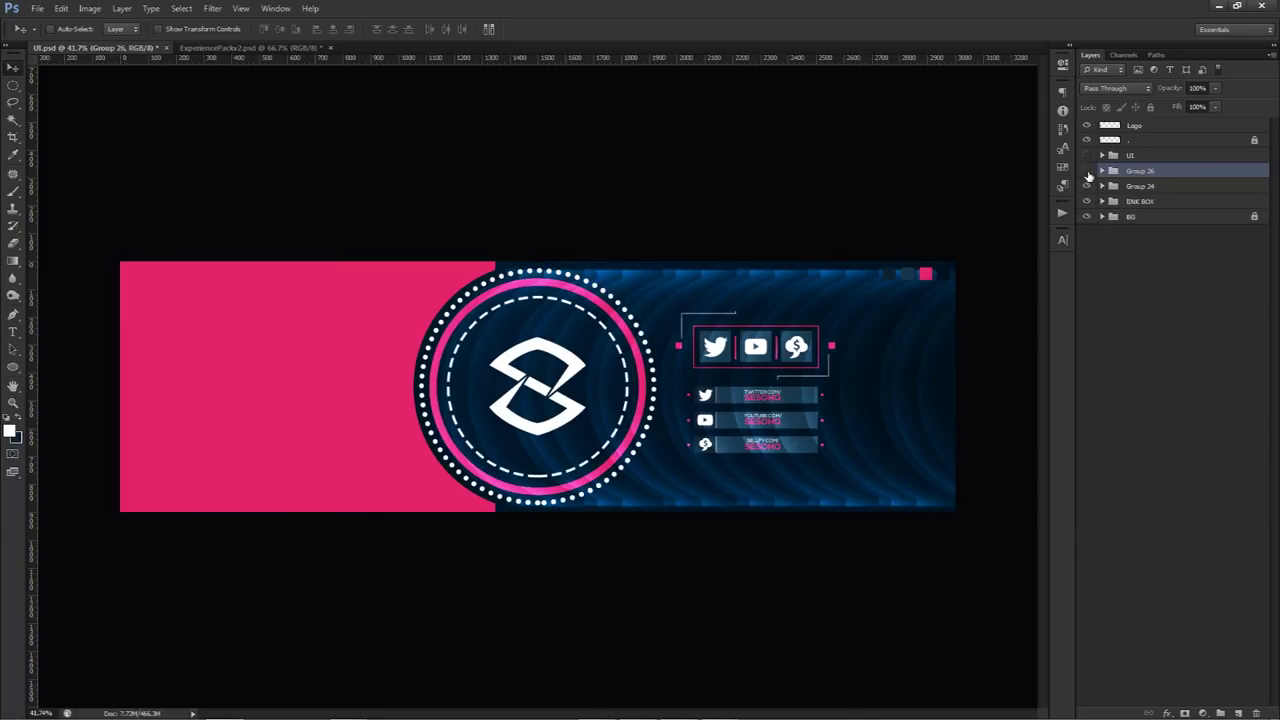
{"action": "left_click_drag", "start_coordinate": [1140, 171], "coordinate": [1149, 213]}
{"action": "left_click_drag", "start_coordinate": [1215, 88], "coordinate": [1173, 104]}
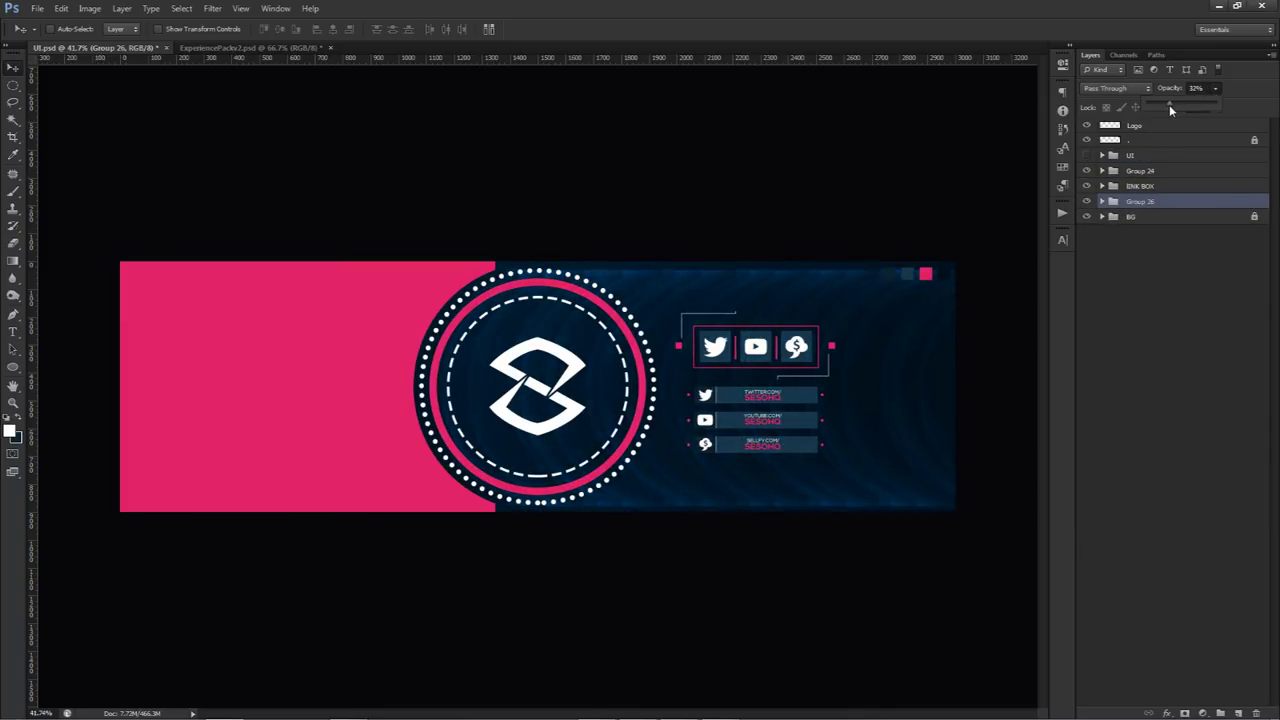
{"action": "left_click_drag", "start_coordinate": [1169, 104], "coordinate": [1169, 104]}
Add a new layer above the ring group and sample the left block's pink as the brush colour.
{"action": "left_click", "coordinate": [1140, 170]}
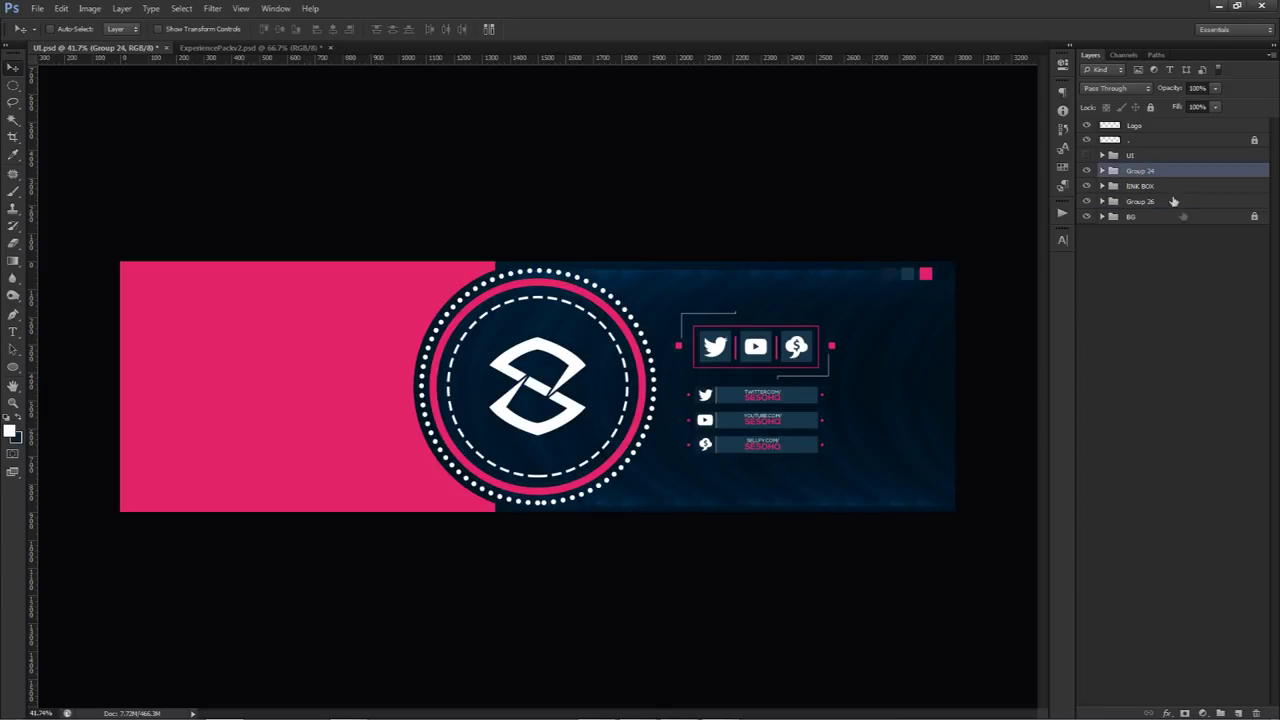
{"action": "left_click", "coordinate": [1240, 712]}
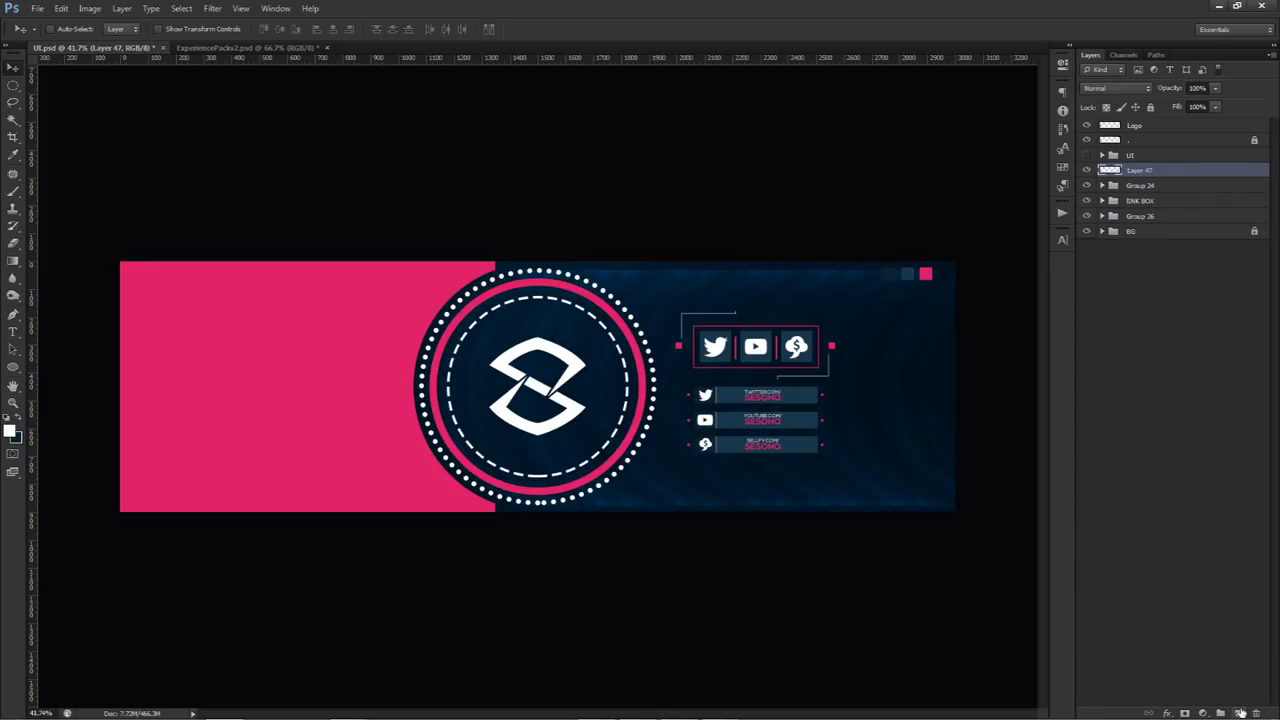
{"action": "key", "text": "b"}
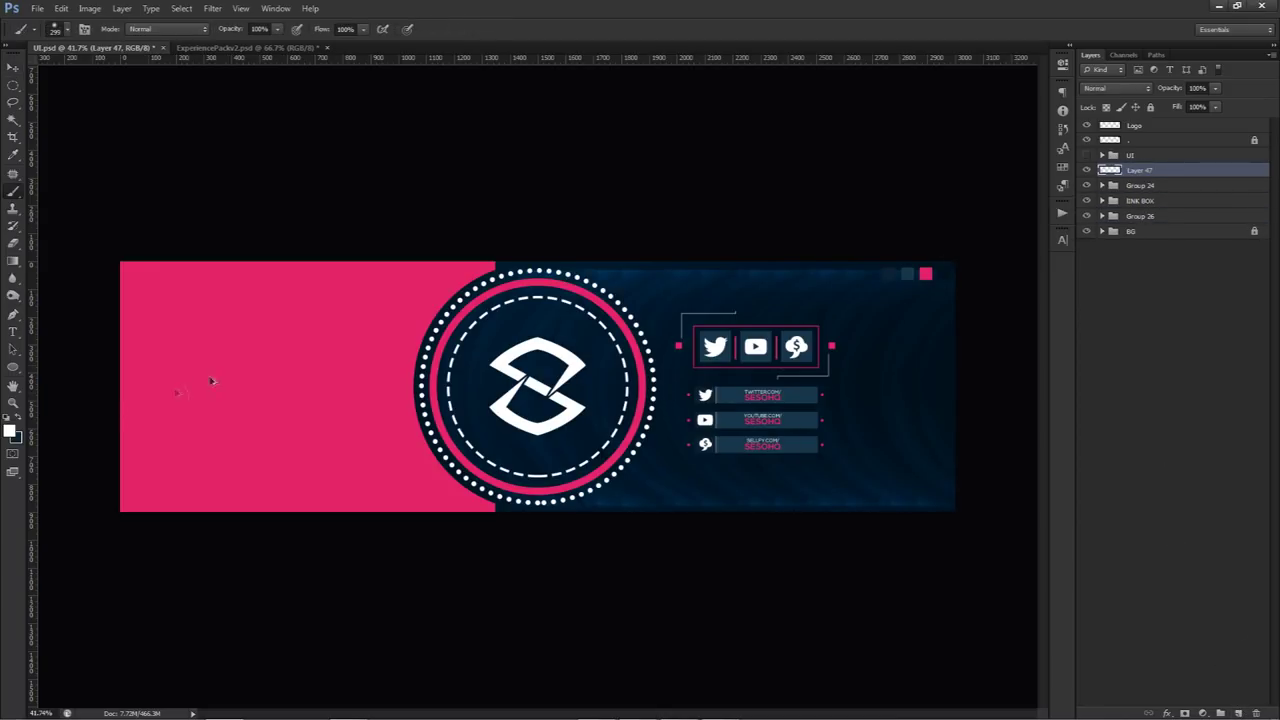
{"action": "left_click", "coordinate": [259, 410], "text": "alt"}
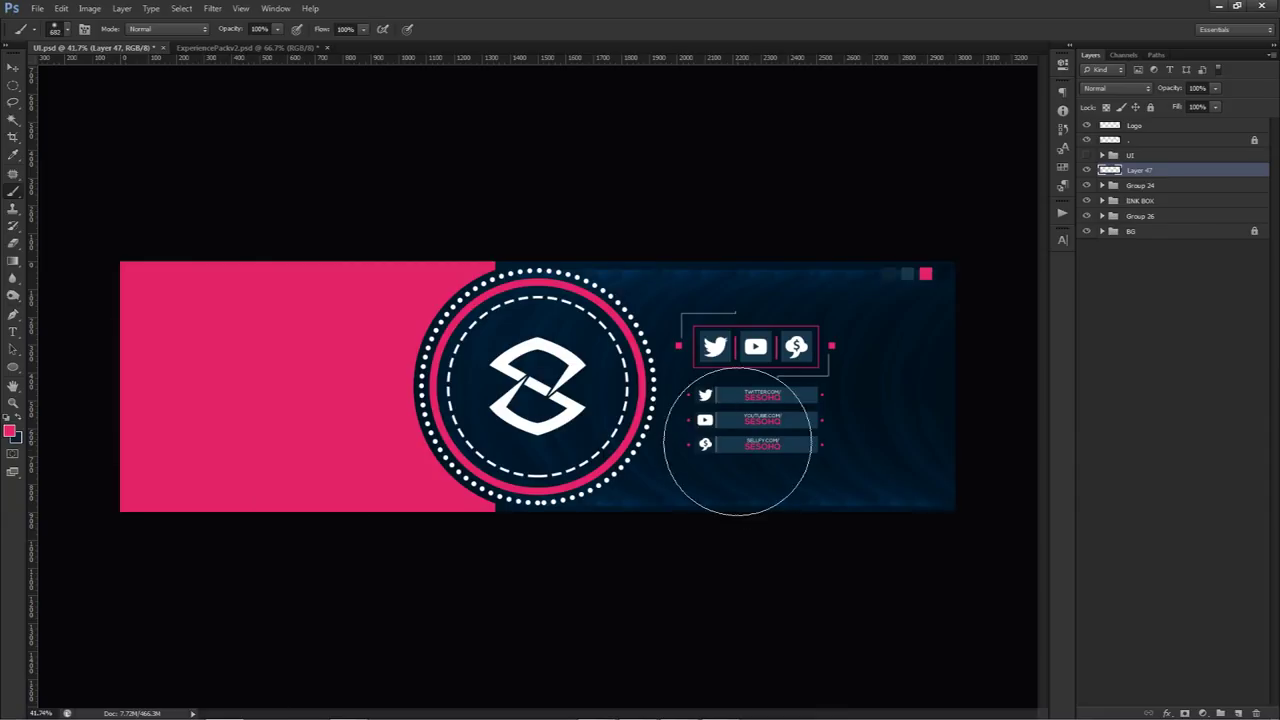
Paint soft pink glow spots with a large soft brush over the social links and along the banner's right-hand edges.
{"action": "left_click", "coordinate": [737, 425]}
{"action": "key", "text": "ctrl+z"}
{"action": "left_click_drag", "start_coordinate": [707, 415], "coordinate": [733, 415]}
{"action": "left_click", "coordinate": [743, 405]}
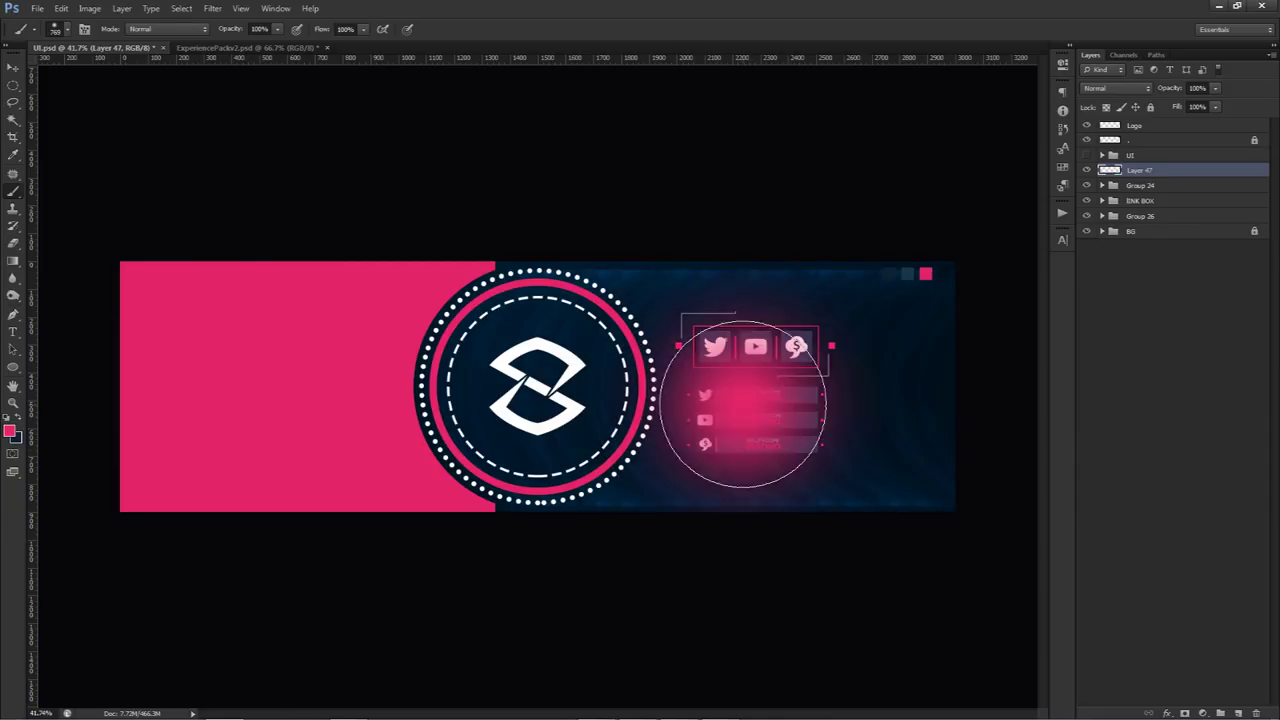
{"action": "left_click", "coordinate": [602, 250]}
{"action": "left_click", "coordinate": [893, 288]}
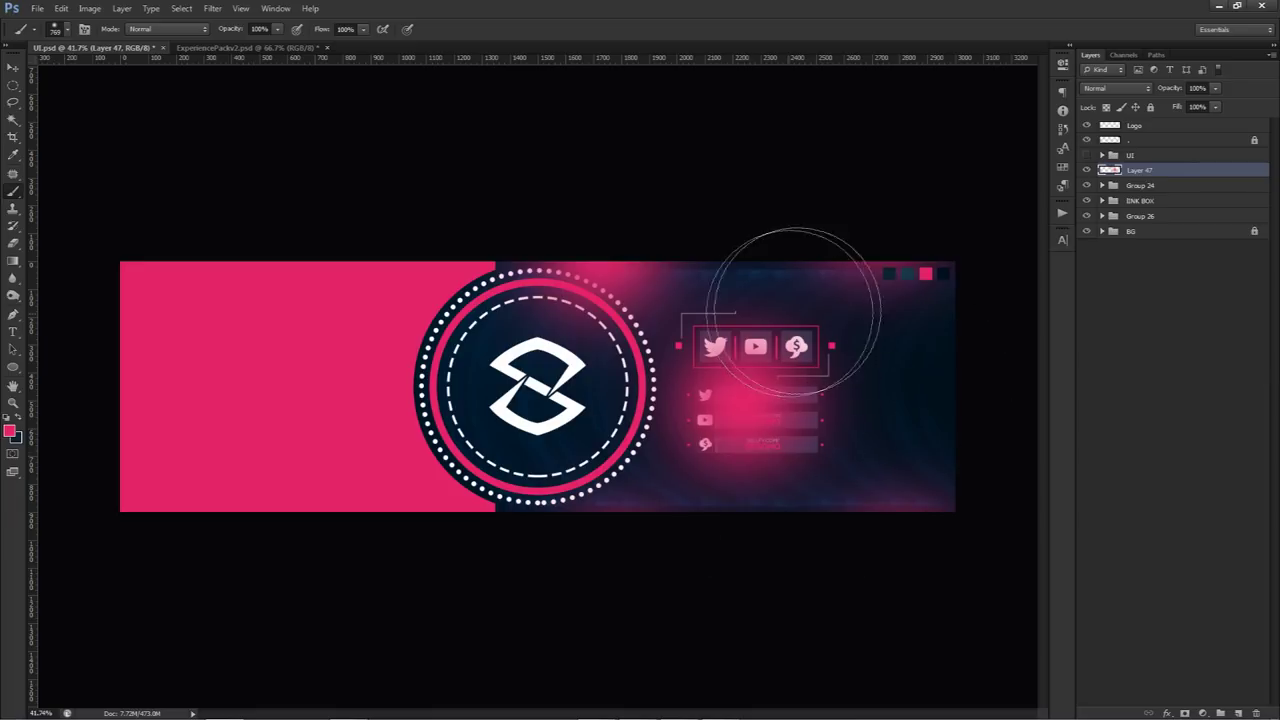
Set the pink glow layer's blend mode to Linear Dodge (Add) and its opacity to about 58%.
{"action": "left_click", "coordinate": [1115, 88]}
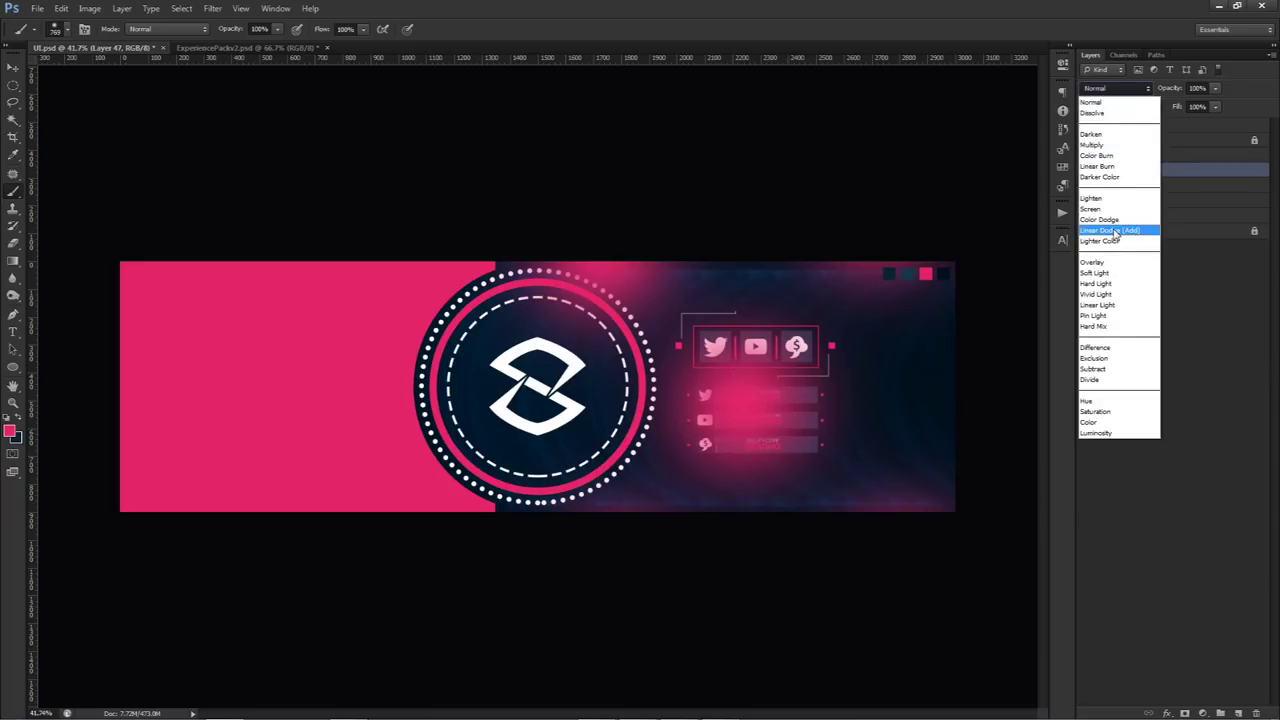
{"action": "left_click", "coordinate": [1104, 232]}
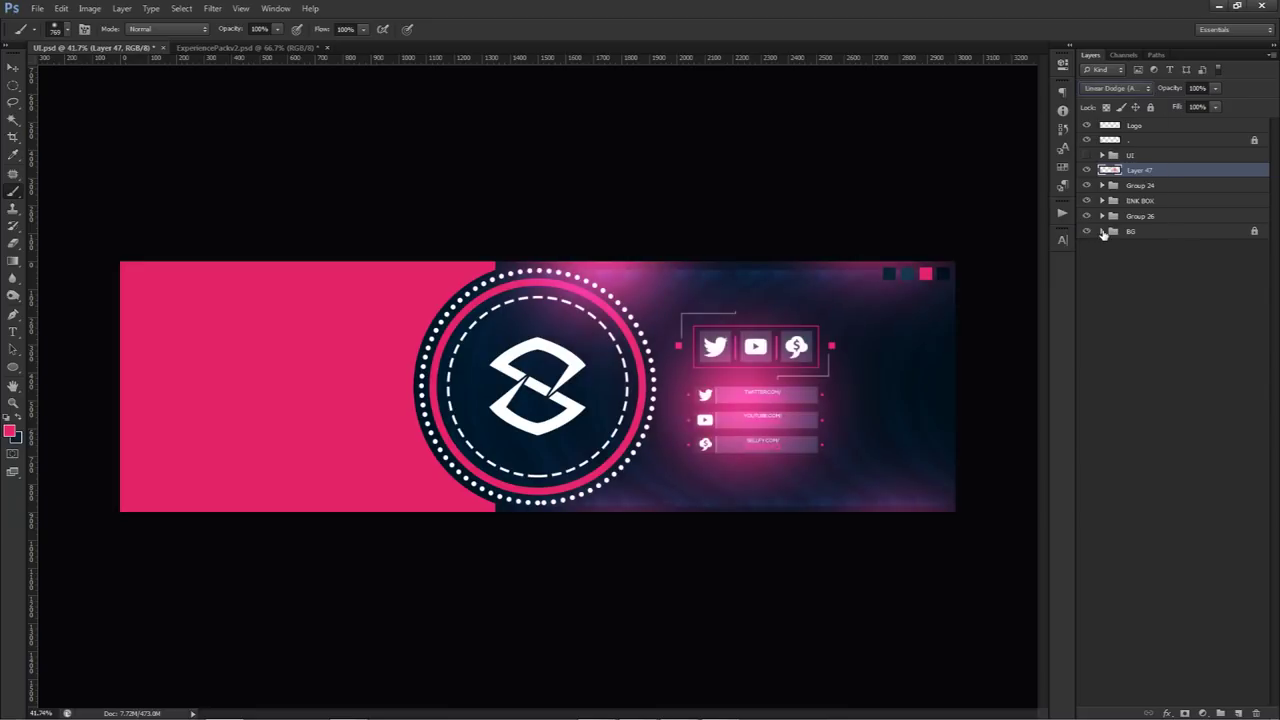
{"action": "left_click", "coordinate": [1215, 88]}
{"action": "left_click_drag", "start_coordinate": [1220, 104], "coordinate": [1197, 108]}
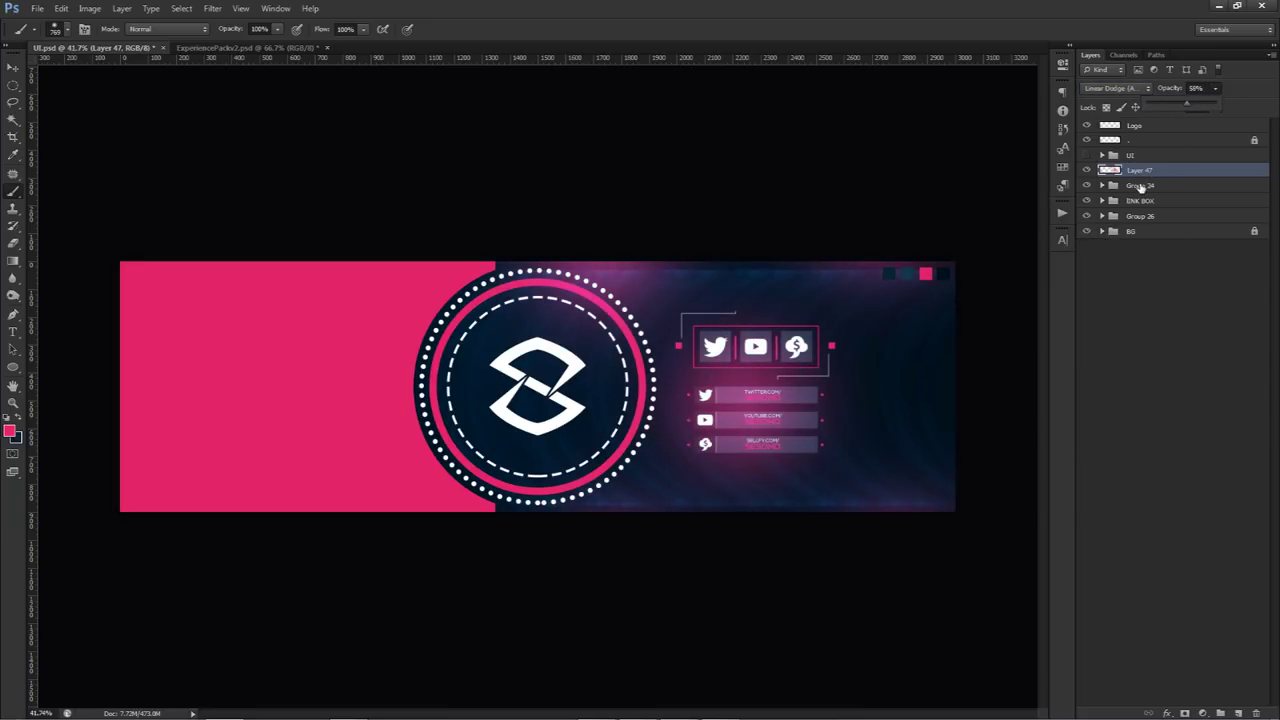
Darken the pink glow with a Hue/Saturation adjustment, lowering Lightness to about -18.
{"action": "key", "text": "ctrl+u"}
{"action": "left_click_drag", "start_coordinate": [959, 337], "coordinate": [1009, 214]}
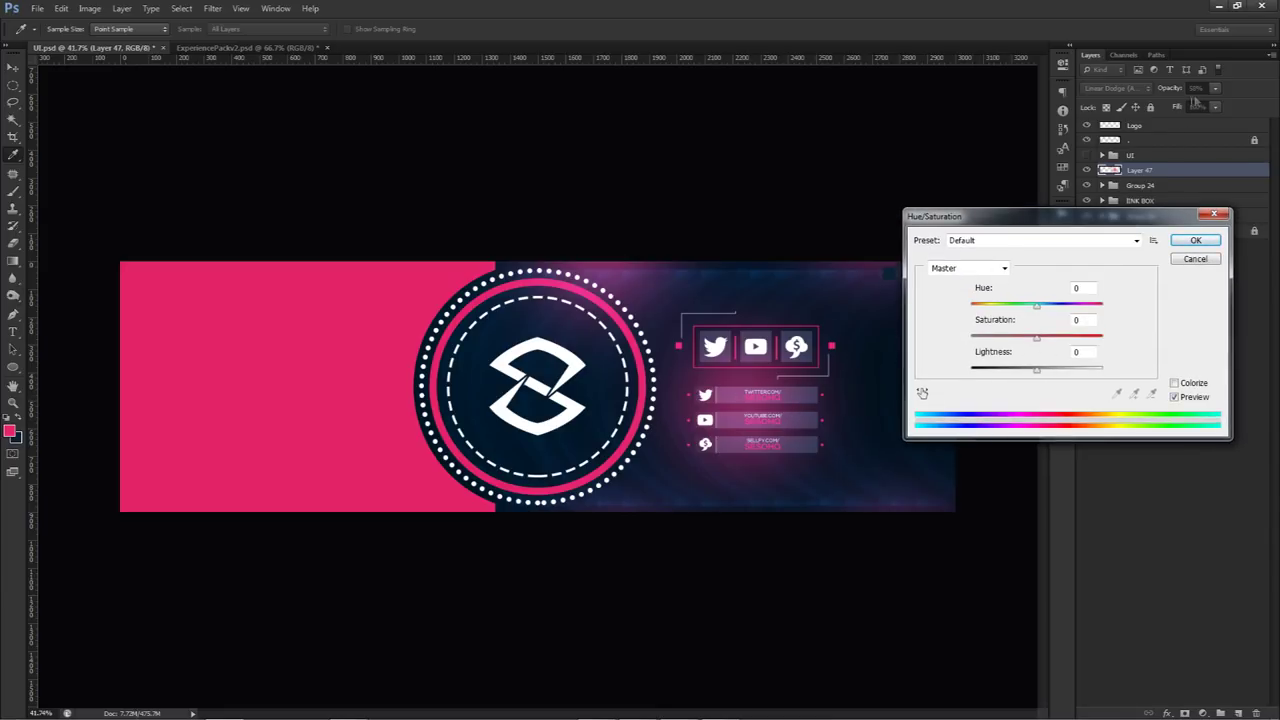
{"action": "left_click_drag", "start_coordinate": [1033, 369], "coordinate": [1023, 371]}
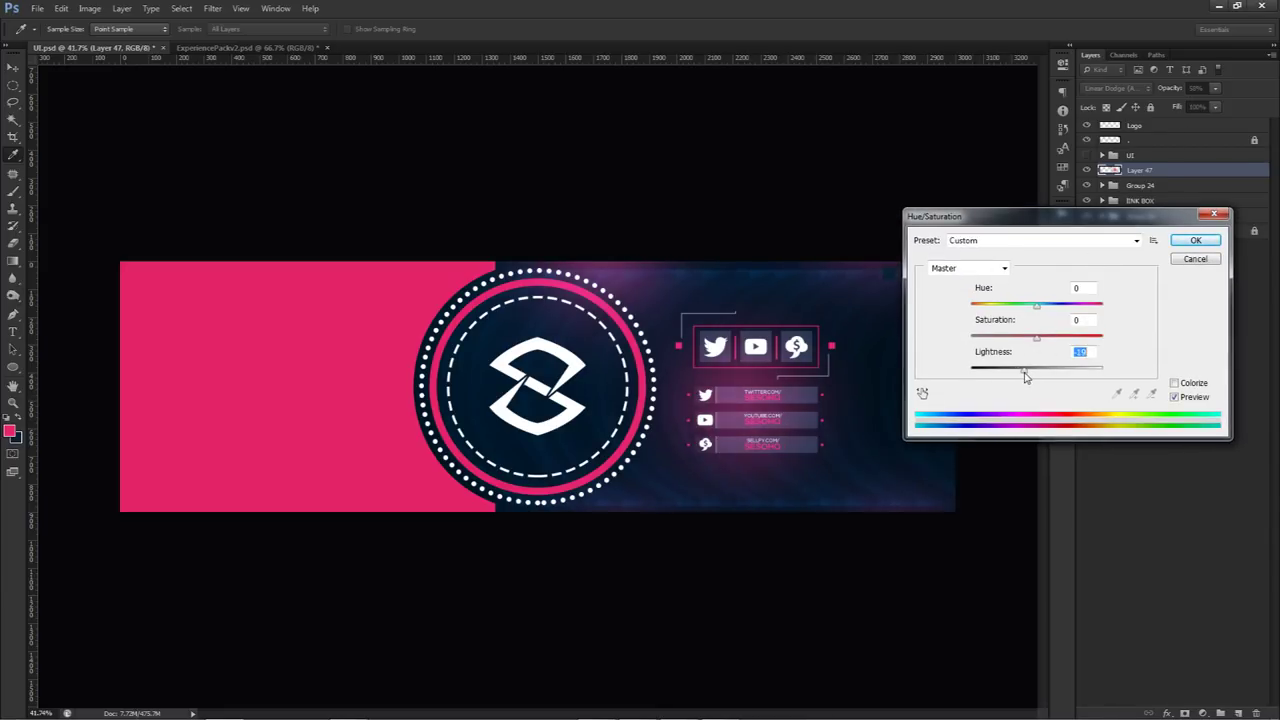
{"action": "mouse_move", "coordinate": [1040, 307]}
{"action": "left_mouse_down"}
{"action": "mouse_move", "coordinate": [1015, 313]}
{"action": "mouse_move", "coordinate": [1050, 312]}
{"action": "mouse_move", "coordinate": [1036, 311]}
{"action": "left_mouse_up"}
{"action": "left_click", "coordinate": [1195, 241]}
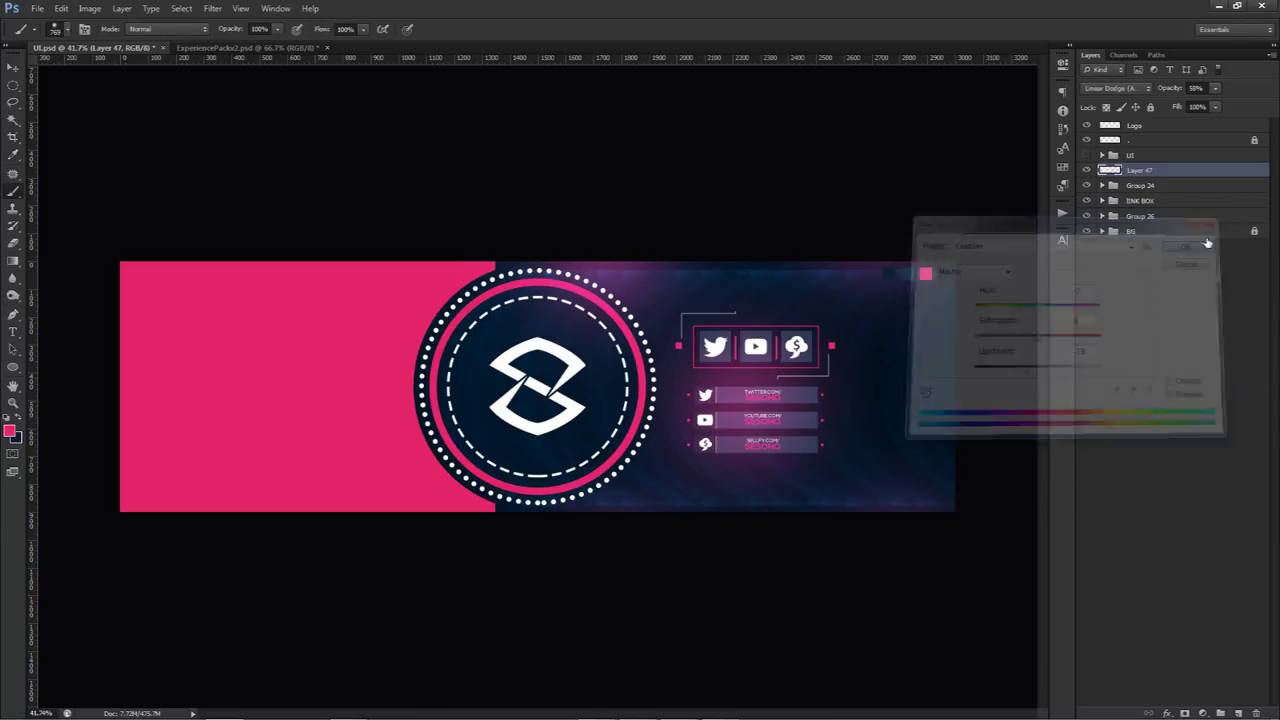
Add a Brightness/Contrast adjustment layer above the glow with brightness 18 and contrast 16.
{"action": "left_click", "coordinate": [1203, 712]}
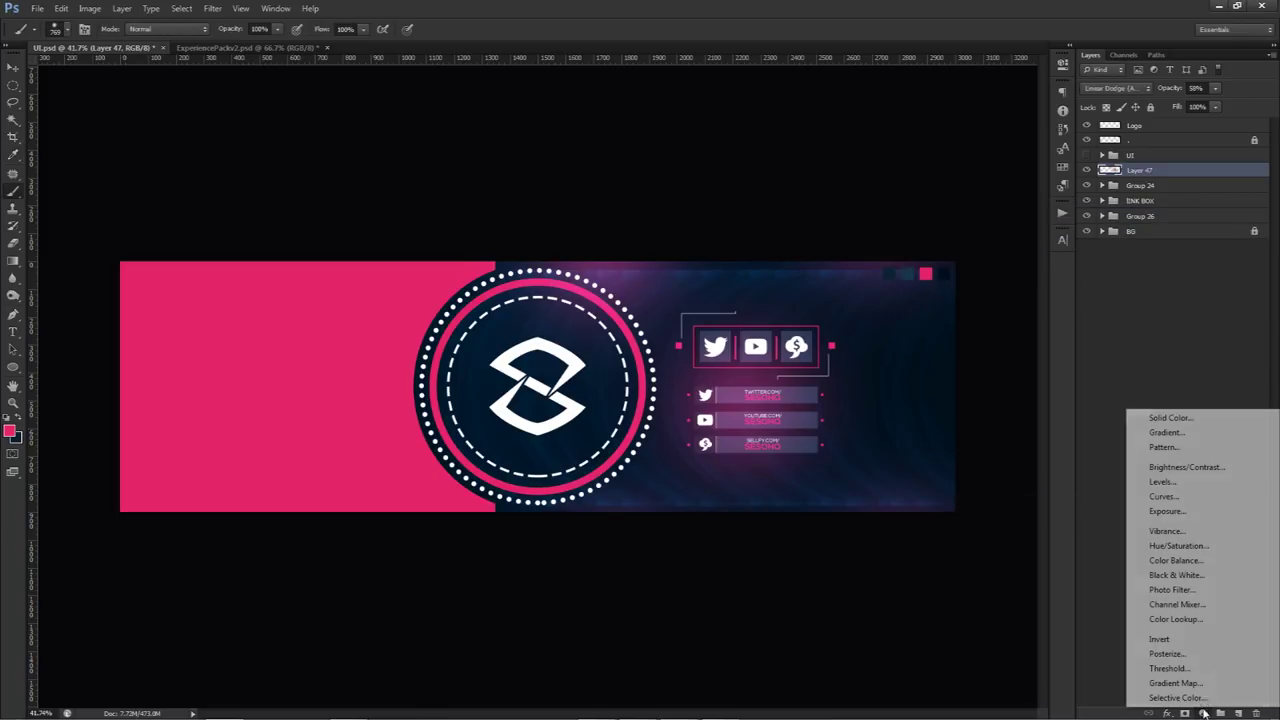
{"action": "left_click", "coordinate": [1160, 472]}
{"action": "left_click_drag", "start_coordinate": [982, 156], "coordinate": [982, 131]}
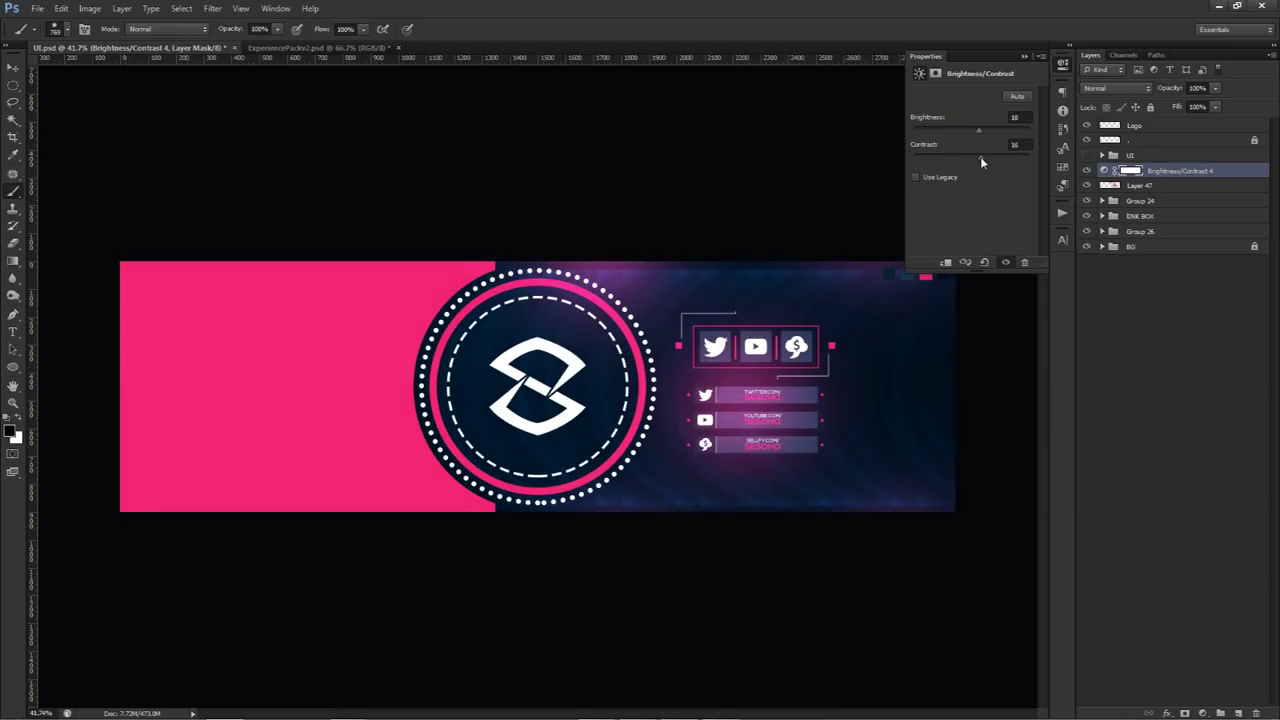
Paint black with a large soft brush on the adjustment layer's mask over the left part of the pink block.
{"action": "left_click", "coordinate": [1129, 172]}
{"action": "mouse_move", "coordinate": [202, 327]}
{"action": "left_mouse_down"}
{"action": "mouse_move", "coordinate": [234, 340]}
{"action": "mouse_move", "coordinate": [225, 345]}
{"action": "left_mouse_up"}
{"action": "mouse_move", "coordinate": [164, 259]}
{"action": "left_mouse_down"}
{"action": "mouse_move", "coordinate": [332, 309]}
{"action": "mouse_move", "coordinate": [336, 273]}
{"action": "left_mouse_up"}
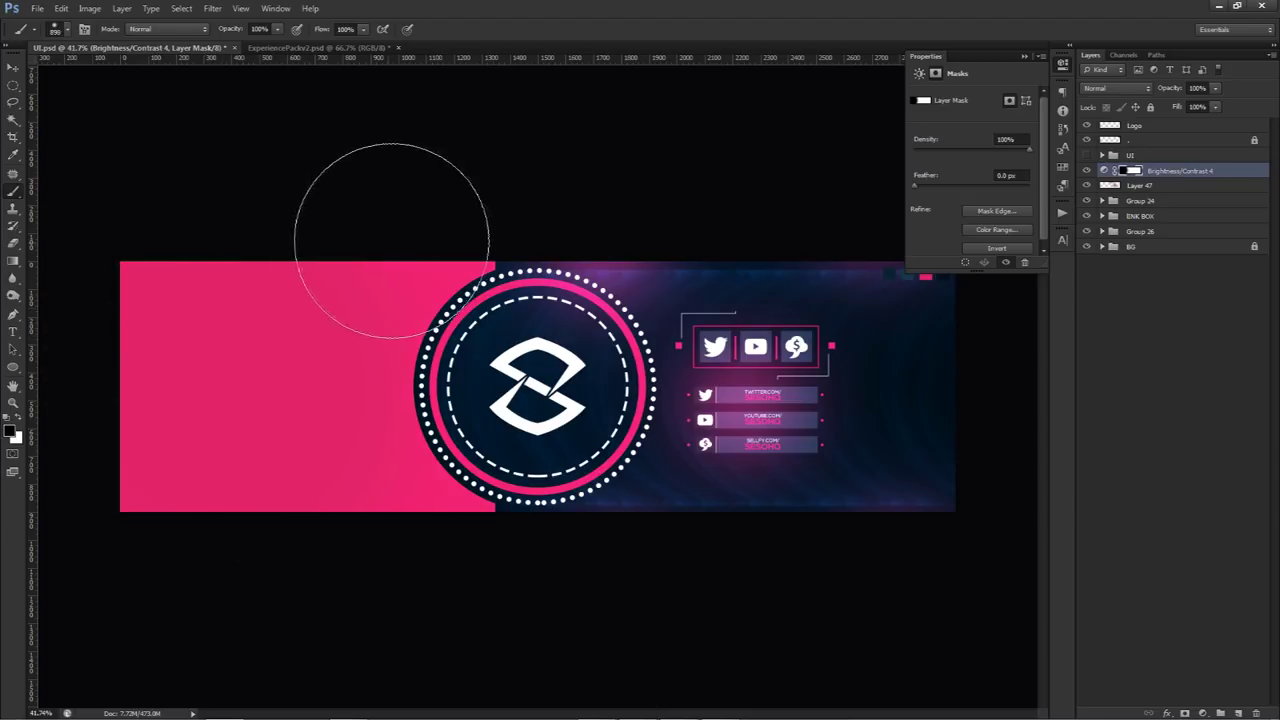
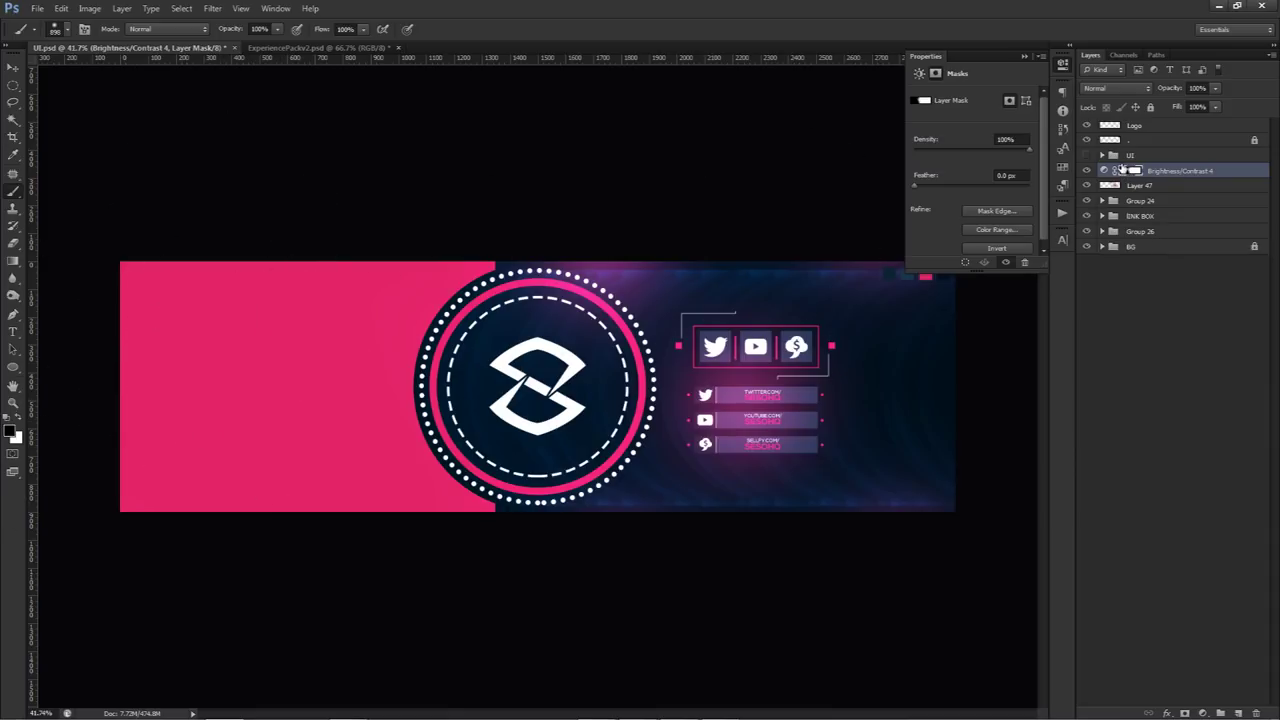
Repaint the Brightness/Contrast mask with white and then black to exclude the pink block from the adjustment.
{"action": "key", "text": "x"}
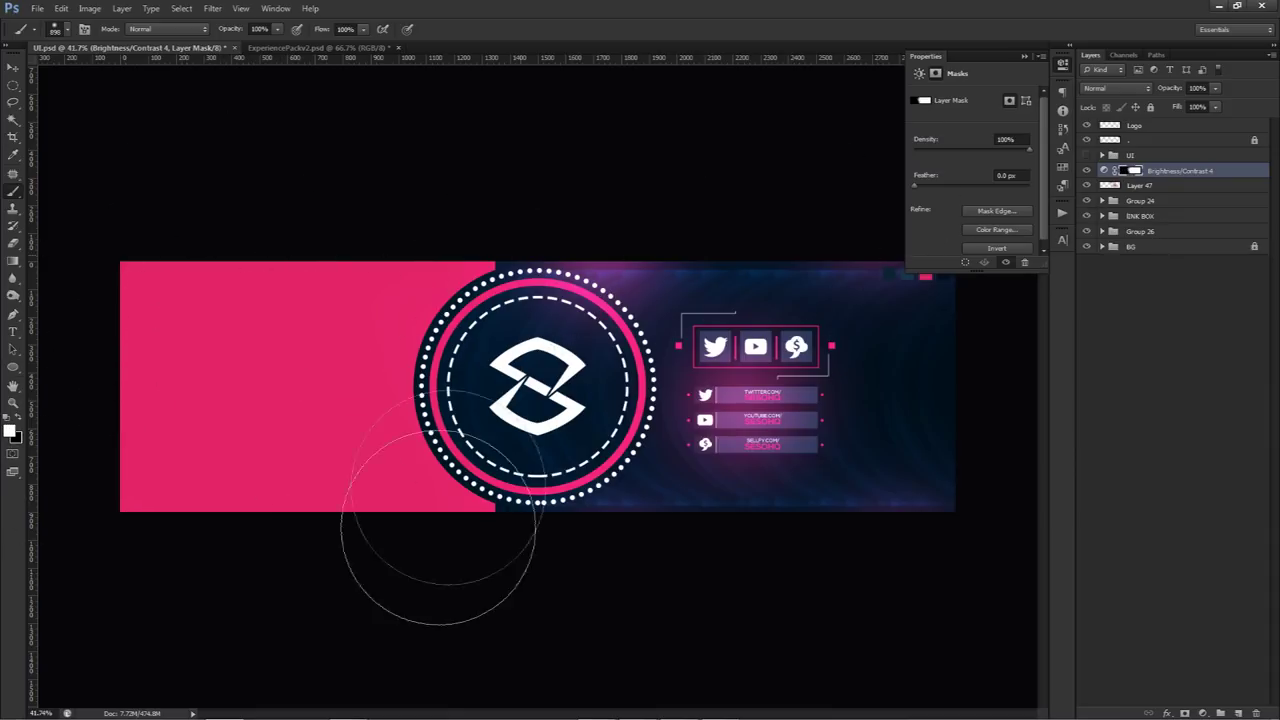
{"action": "left_click", "coordinate": [428, 346]}
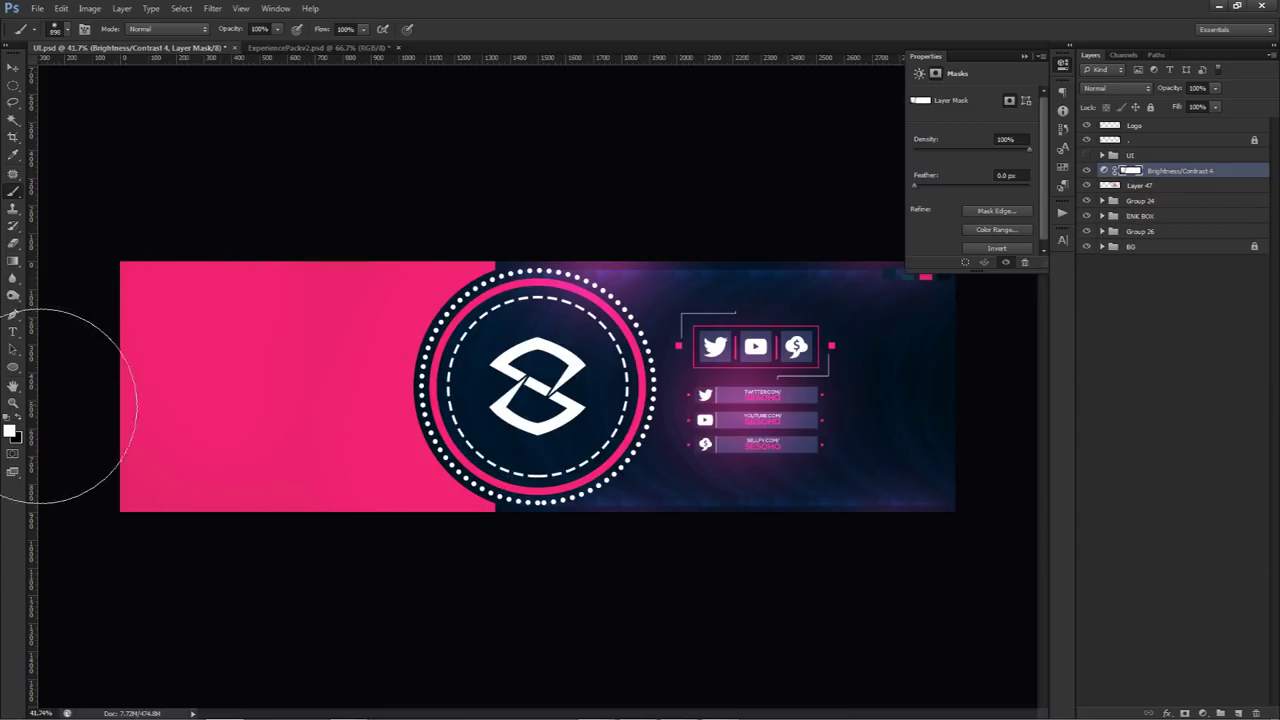
{"action": "key", "text": "x"}
{"action": "mouse_move", "coordinate": [411, 259]}
{"action": "left_mouse_down"}
{"action": "mouse_move", "coordinate": [376, 407]}
{"action": "mouse_move", "coordinate": [377, 518]}
{"action": "left_mouse_up"}
{"action": "key", "text": "v"}
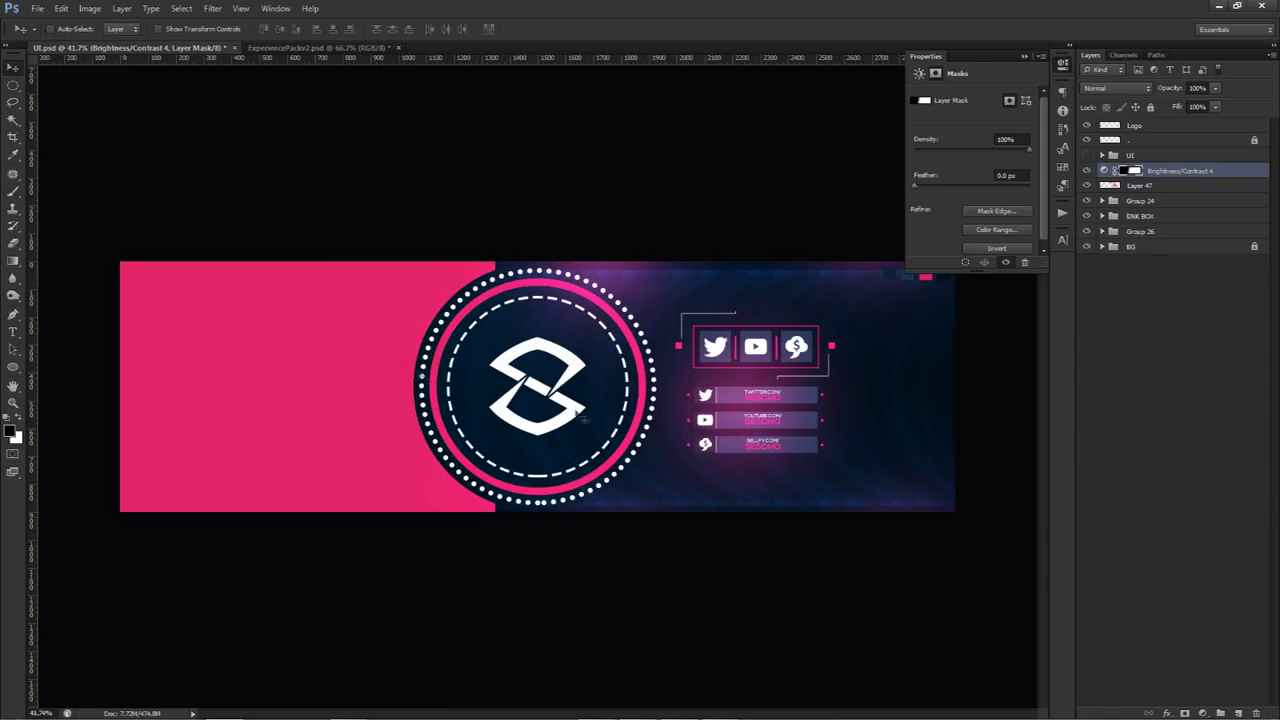
On a new layer above the adjustment, stamp the 1338 px grunge-dot brush across the pink block in dark navy sampled from the banner.
{"action": "left_click", "coordinate": [1238, 713]}
{"action": "key", "text": "b"}
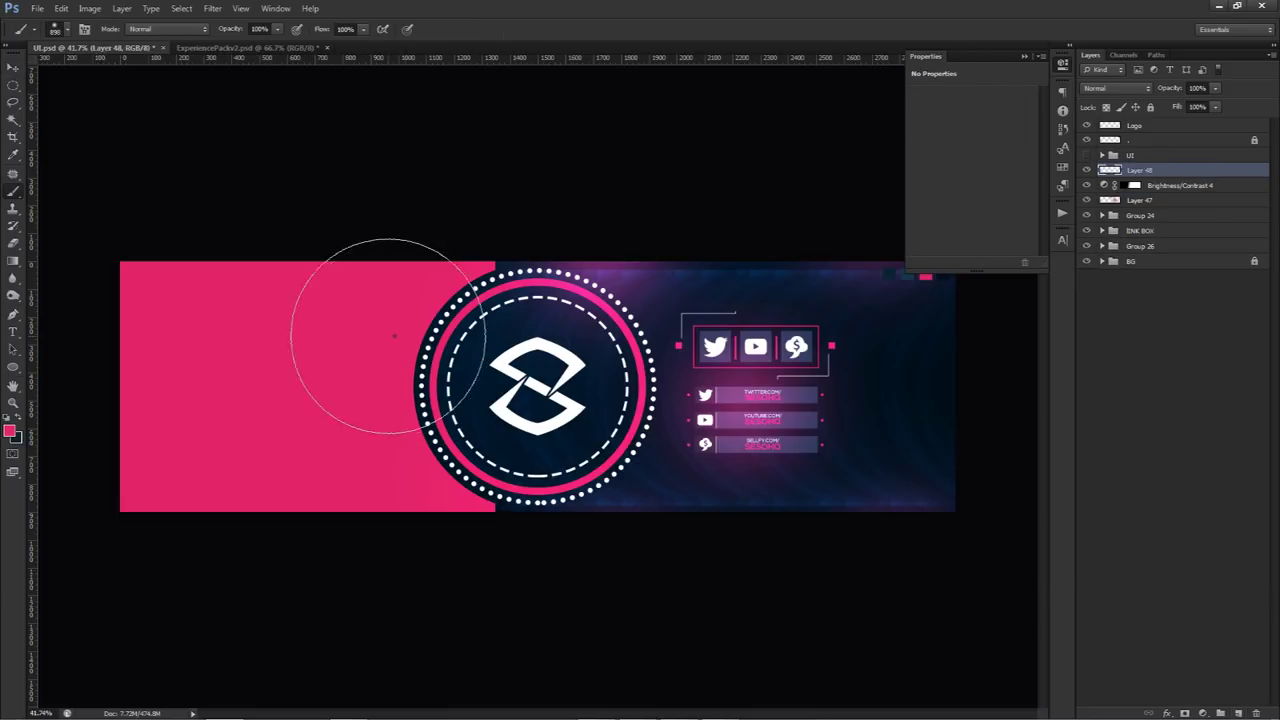
{"action": "right_click", "coordinate": [385, 338]}
{"action": "left_click", "coordinate": [478, 452]}
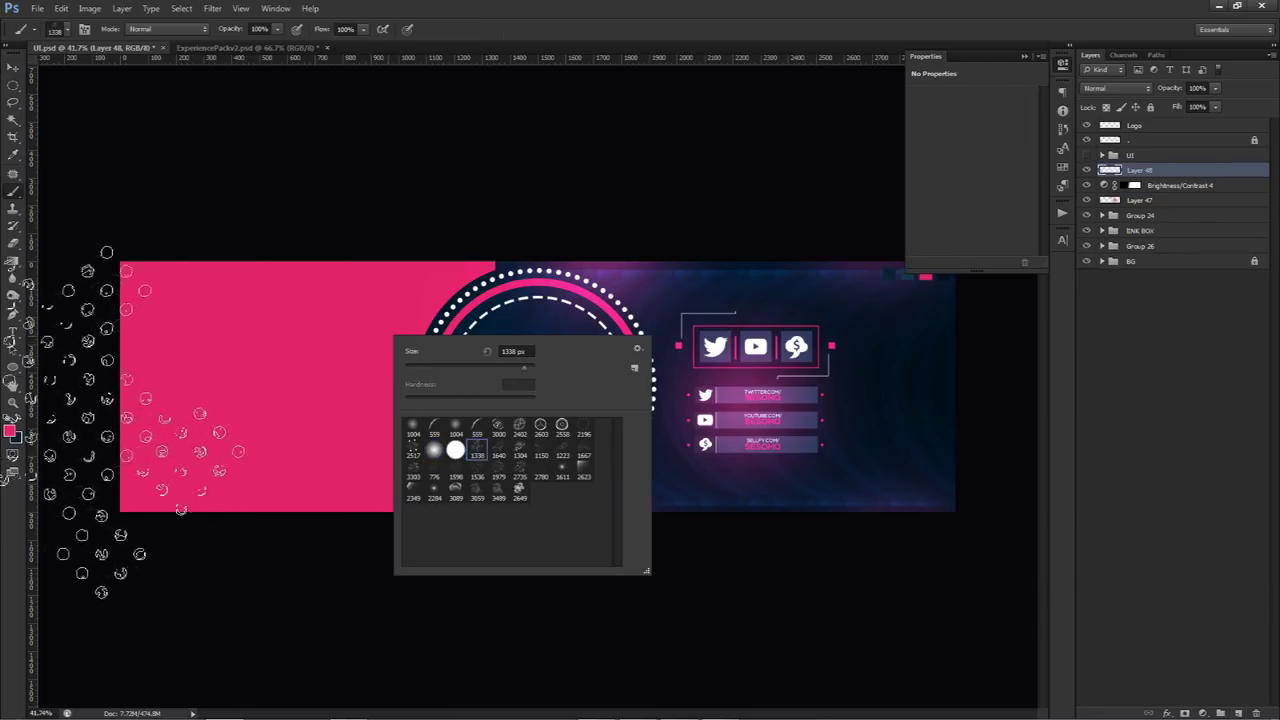
{"action": "left_click", "coordinate": [10, 431]}
{"action": "left_click", "coordinate": [901, 290]}
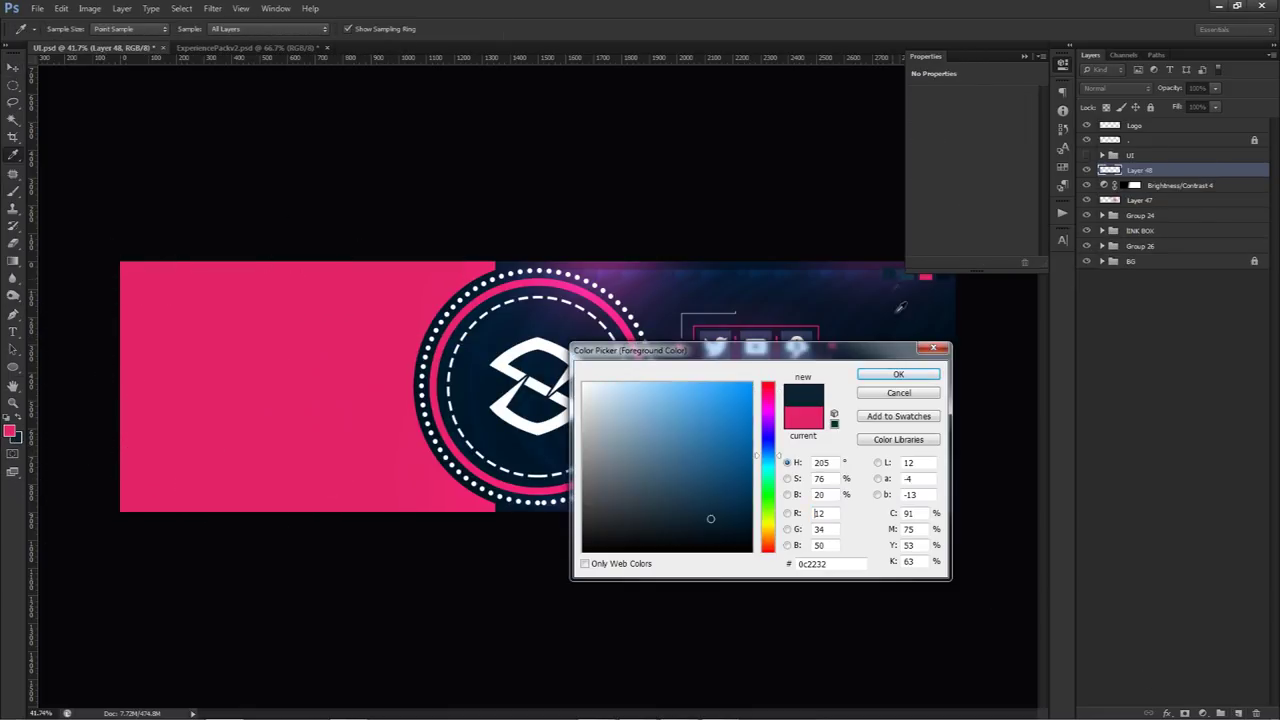
{"action": "left_click", "coordinate": [898, 374]}
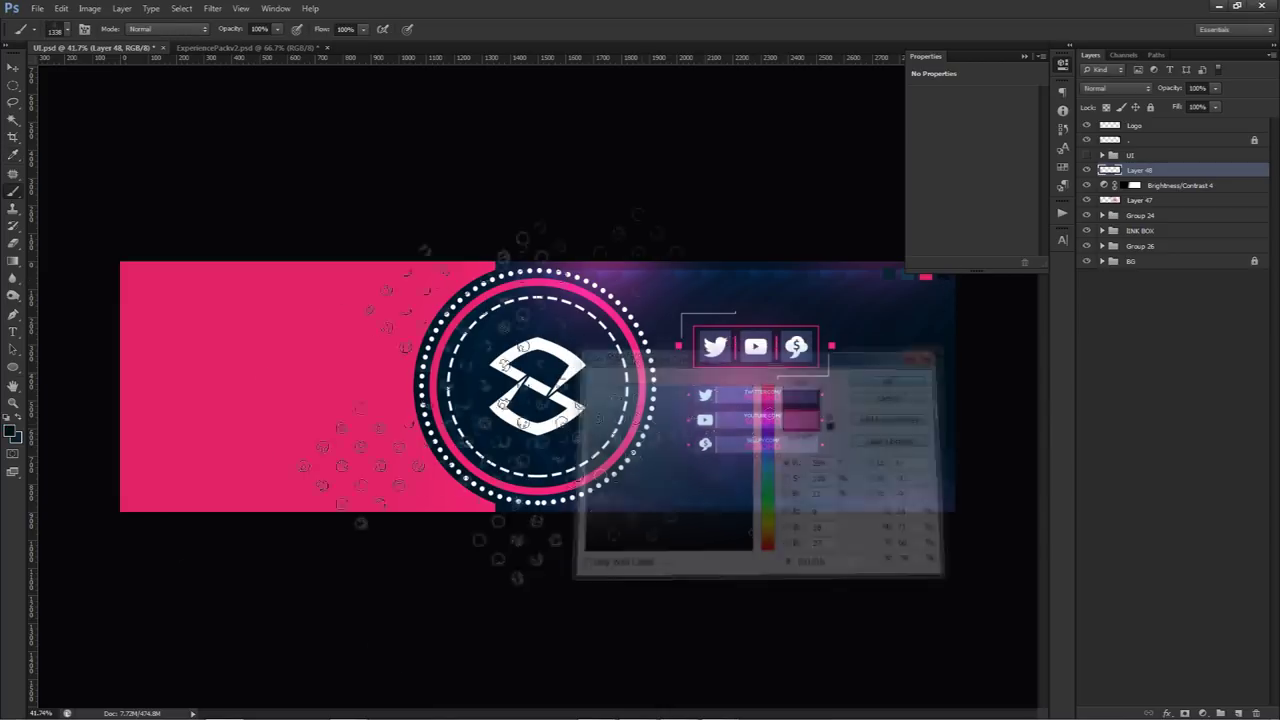
{"action": "left_click", "coordinate": [185, 490]}
{"action": "mouse_move", "coordinate": [250, 300]}
{"action": "left_mouse_down"}
{"action": "mouse_move", "coordinate": [240, 280]}
{"action": "mouse_move", "coordinate": [400, 500]}
{"action": "mouse_move", "coordinate": [500, 300]}
{"action": "mouse_move", "coordinate": [395, 420]}
{"action": "left_mouse_up"}
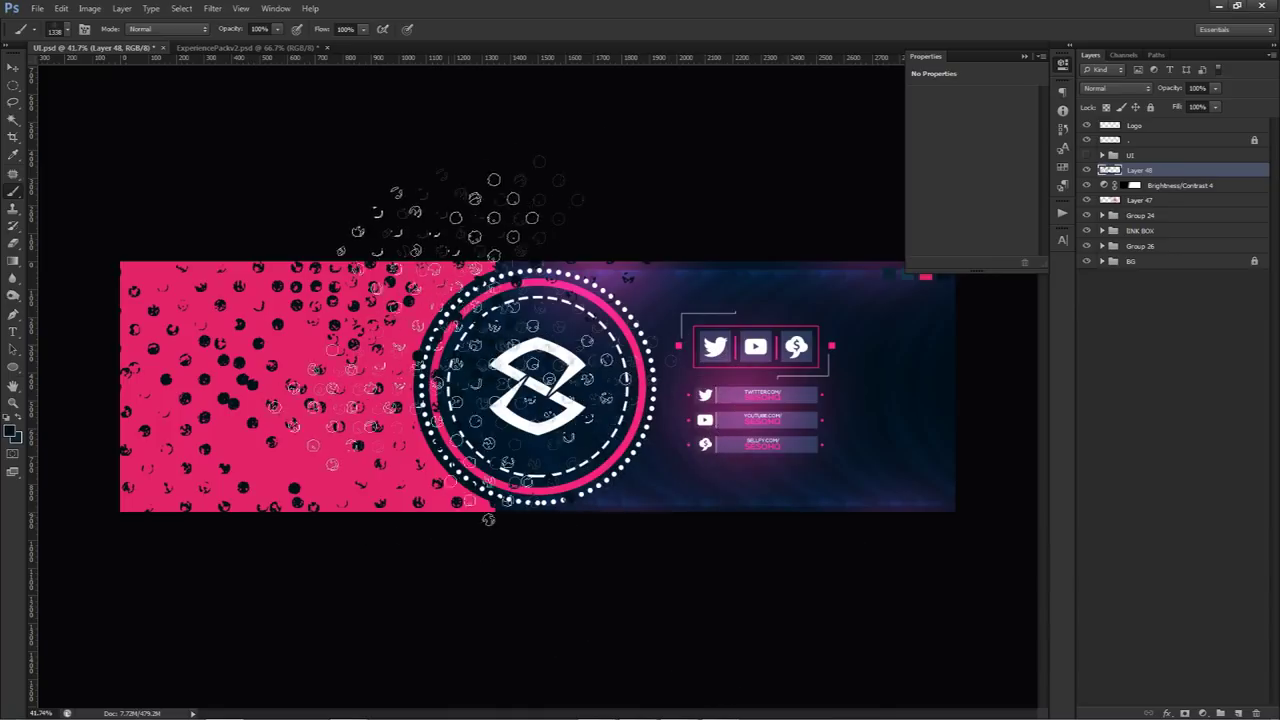
Select the pink block from Layer 45, invert the selection, delete the dots outside the block and deselect.
{"action": "left_click", "coordinate": [1102, 216]}
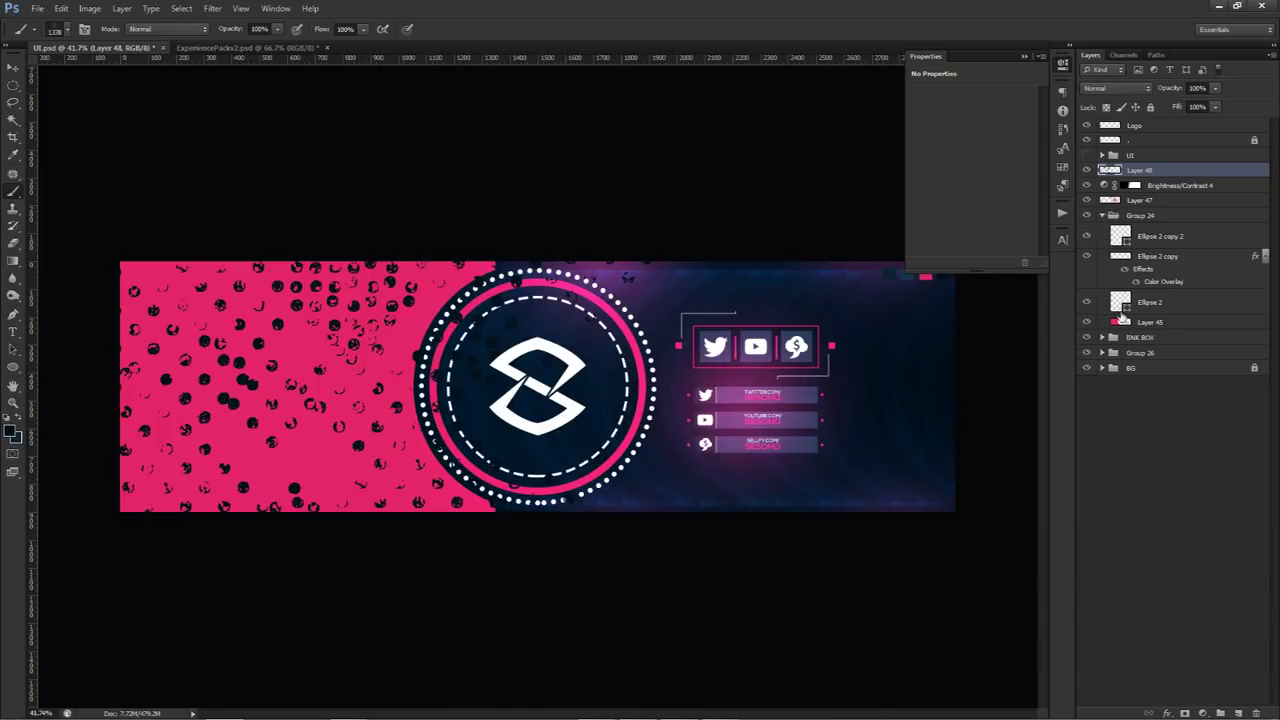
{"action": "left_click", "coordinate": [1124, 322], "text": "ctrl"}
{"action": "key", "text": "m"}
{"action": "right_click", "coordinate": [788, 374]}
{"action": "left_click", "coordinate": [833, 397]}
{"action": "key", "text": "Delete"}
{"action": "key", "text": "ctrl+d"}
{"action": "key", "text": "v"}
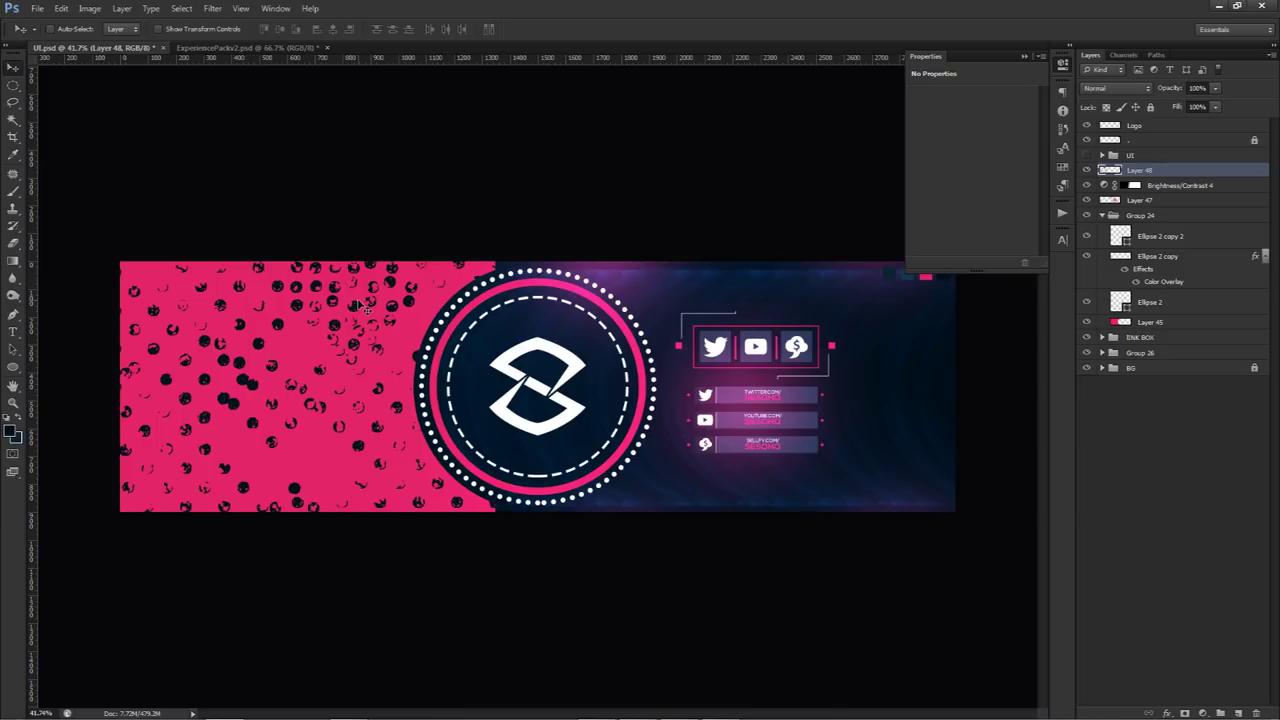
Apply a Motion Blur to the dot layer with angle 20° and distance 2000 pixels.
{"action": "left_click", "coordinate": [211, 9]}
{"action": "mouse_move", "coordinate": [230, 147]}
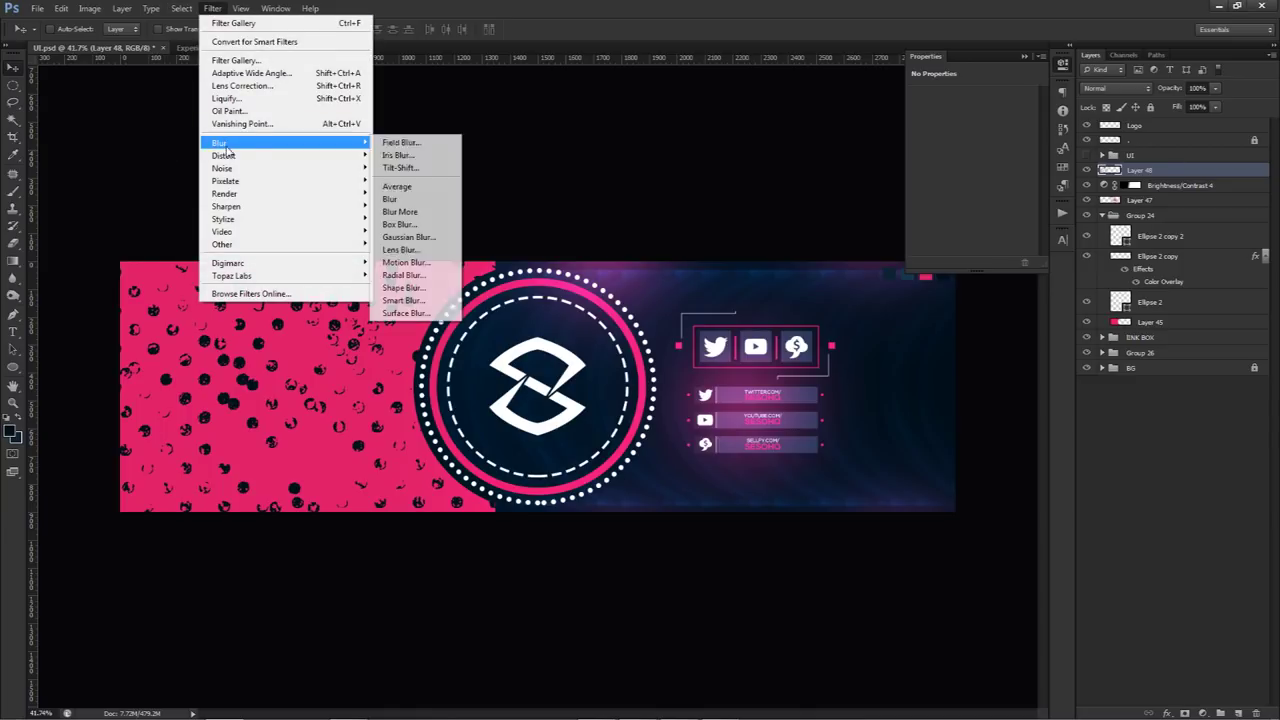
{"action": "left_click", "coordinate": [405, 262]}
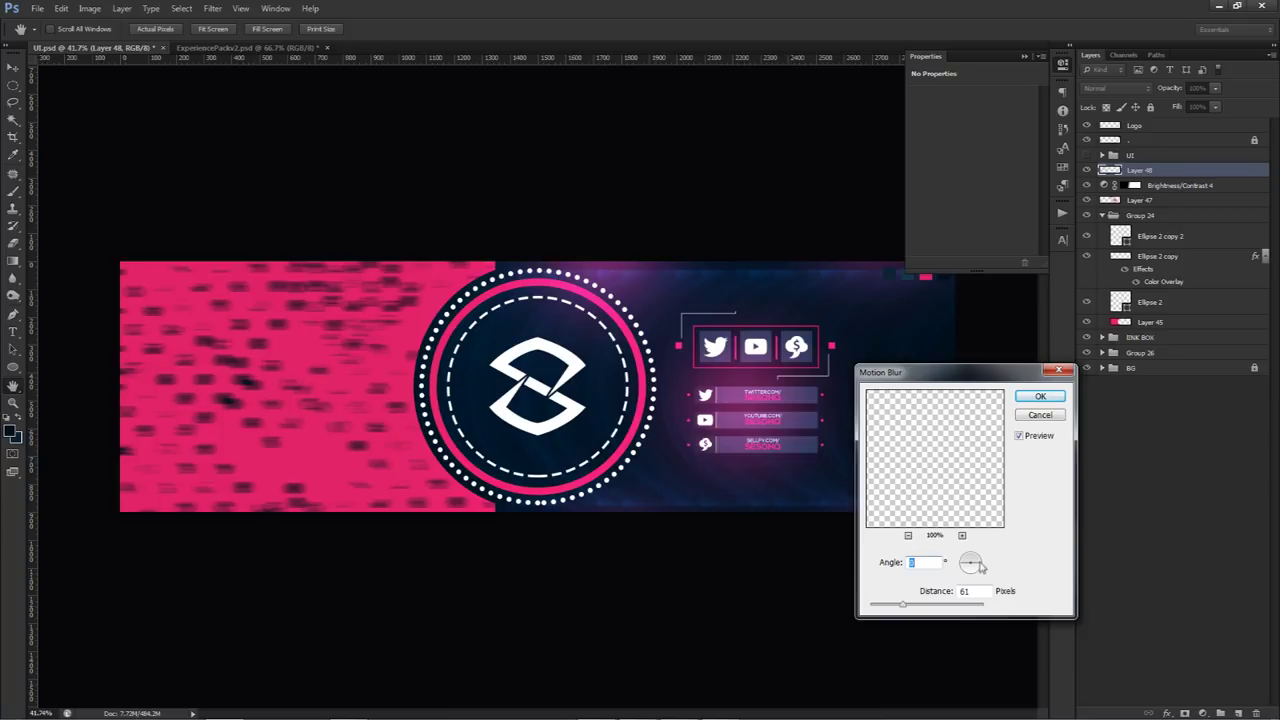
{"action": "left_click_drag", "start_coordinate": [903, 604], "coordinate": [1010, 613]}
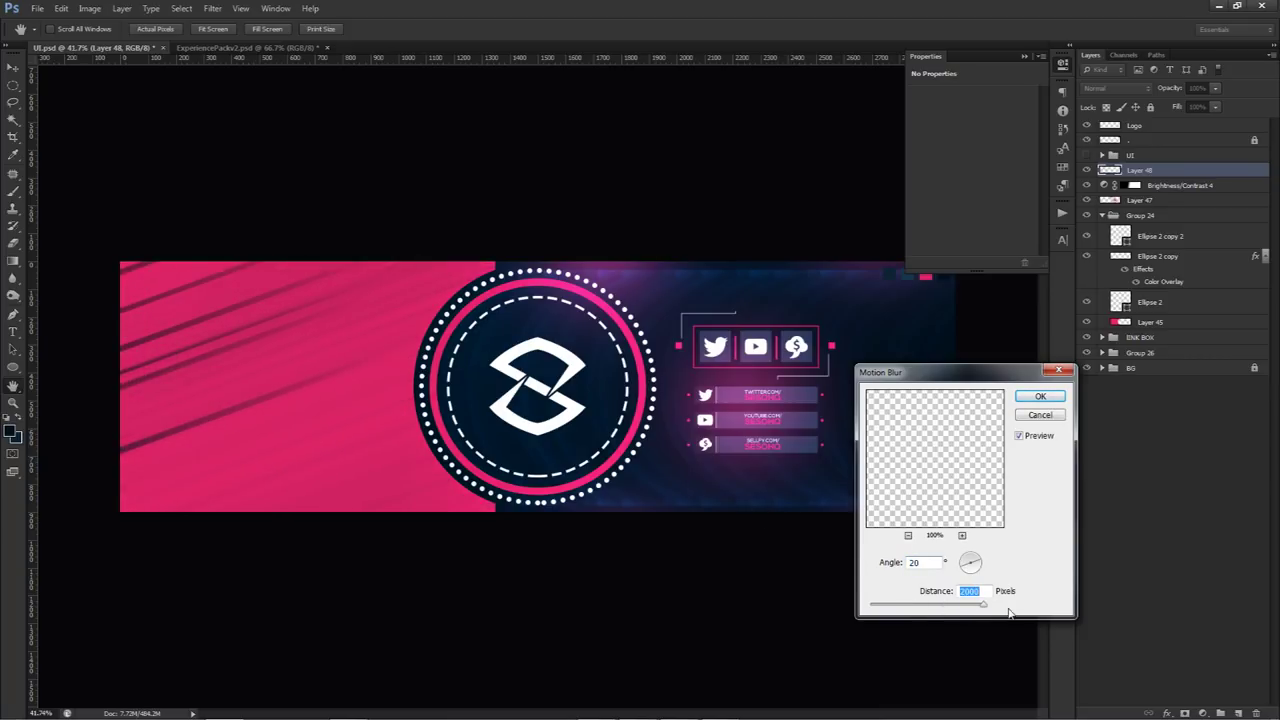
{"action": "left_click", "coordinate": [1032, 414]}
{"action": "left_click", "coordinate": [1060, 66]}
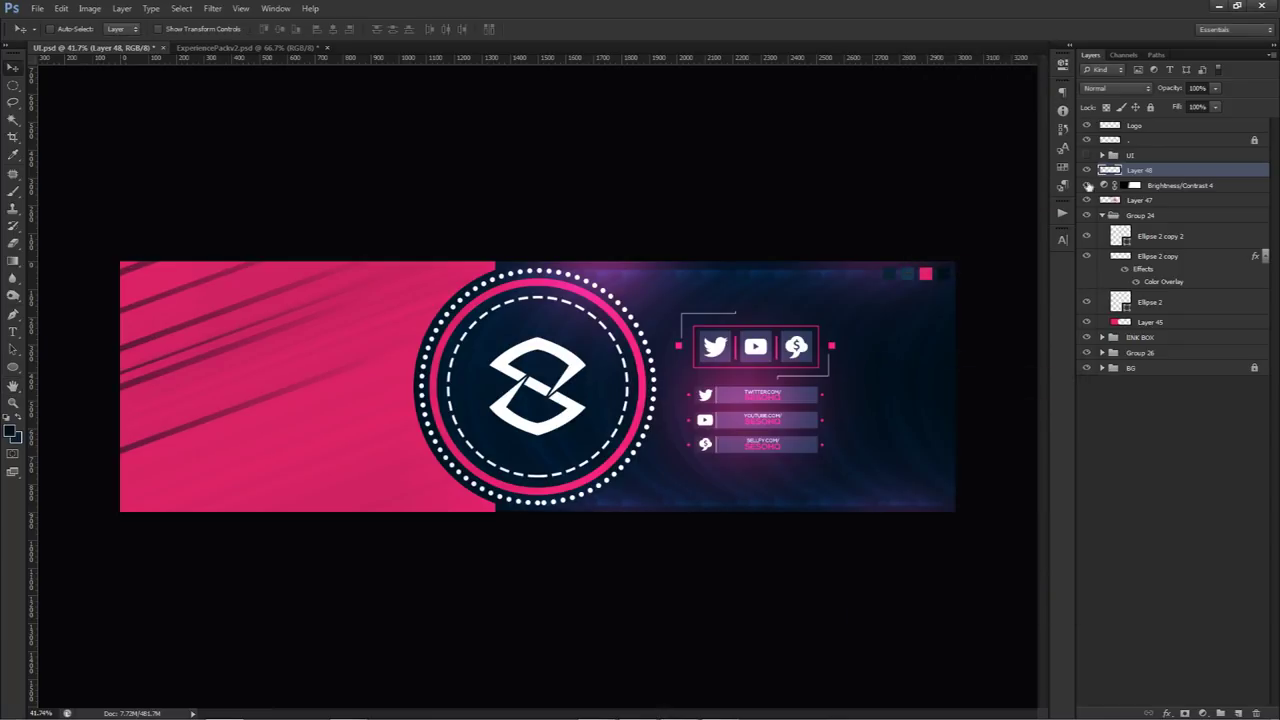
Duplicate the blurred streak layer, flip the copy horizontally and move it over the banner's navy half.
{"action": "key", "text": "ctrl+j"}
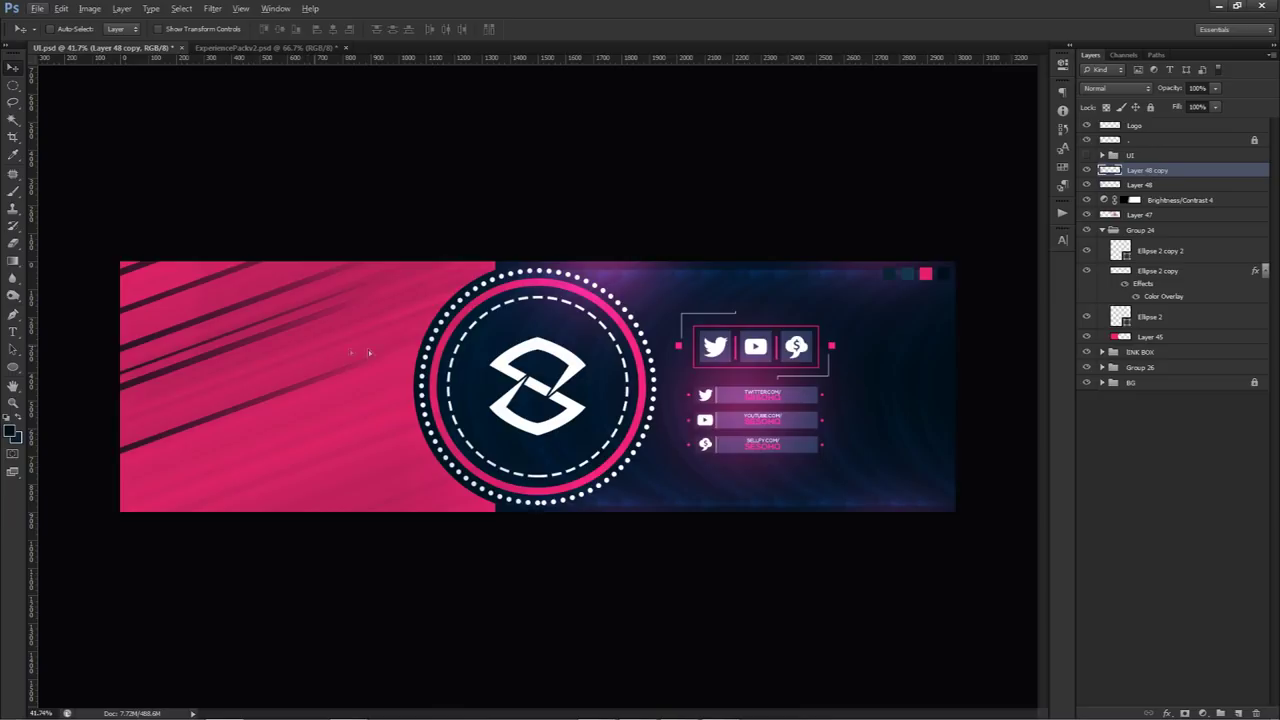
{"action": "key", "text": "ctrl+t"}
{"action": "right_click", "coordinate": [771, 385]}
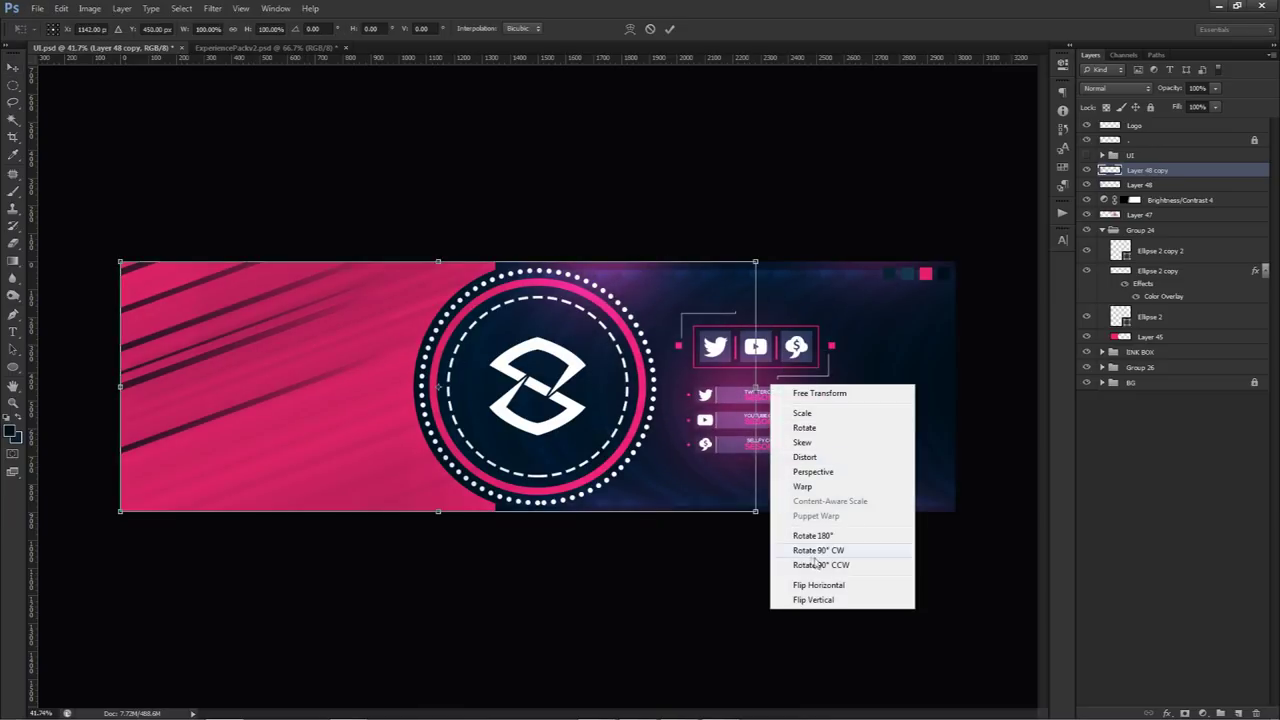
{"action": "left_click", "coordinate": [818, 585]}
{"action": "key", "text": "Return"}
{"action": "left_click_drag", "start_coordinate": [624, 380], "coordinate": [810, 398]}
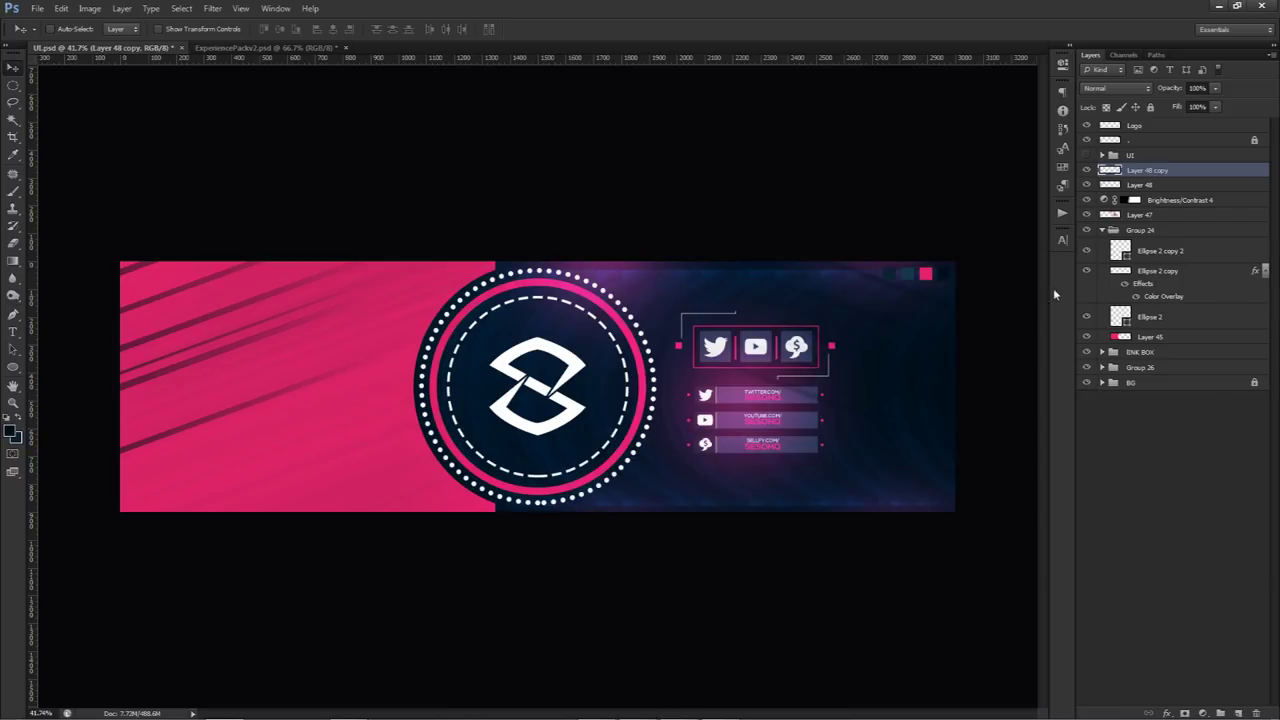
Turn the duplicated streaks white with Lightness +100 and set their blend mode to Overlay.
{"action": "key", "text": "ctrl+u"}
{"action": "left_click_drag", "start_coordinate": [1036, 370], "coordinate": [1102, 370]}
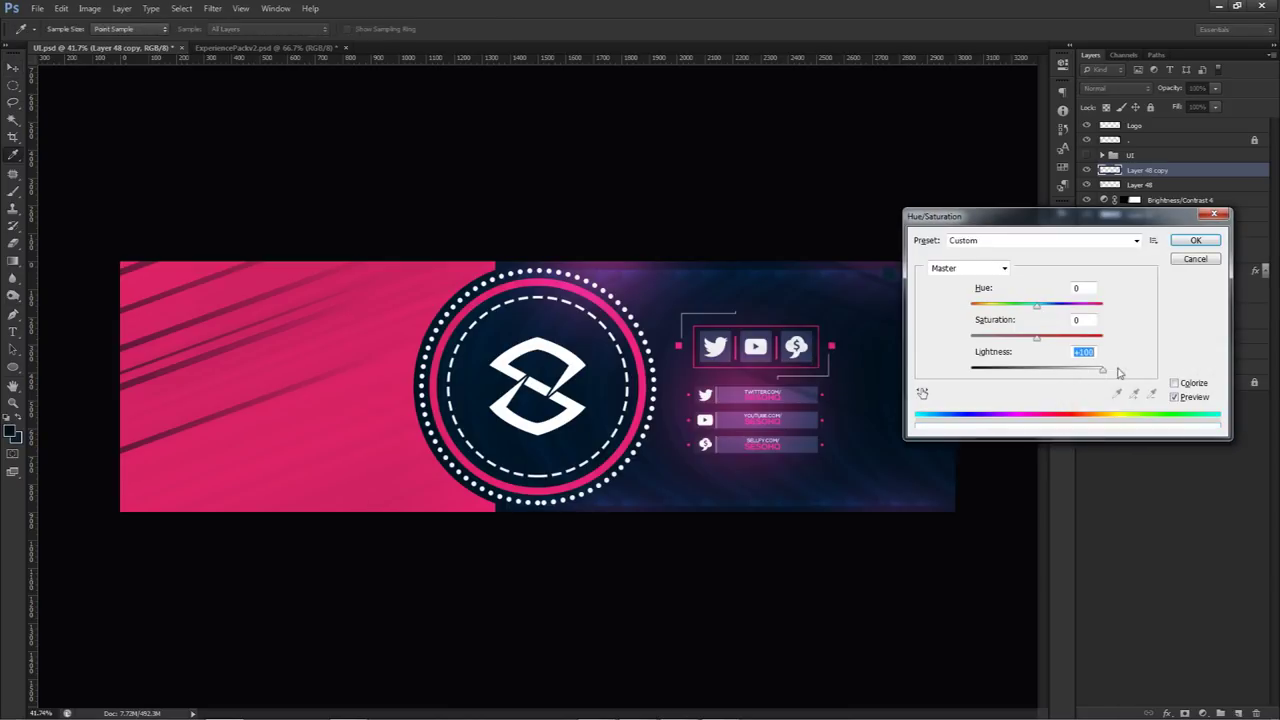
{"action": "left_click", "coordinate": [1196, 241]}
{"action": "left_click", "coordinate": [1117, 88]}
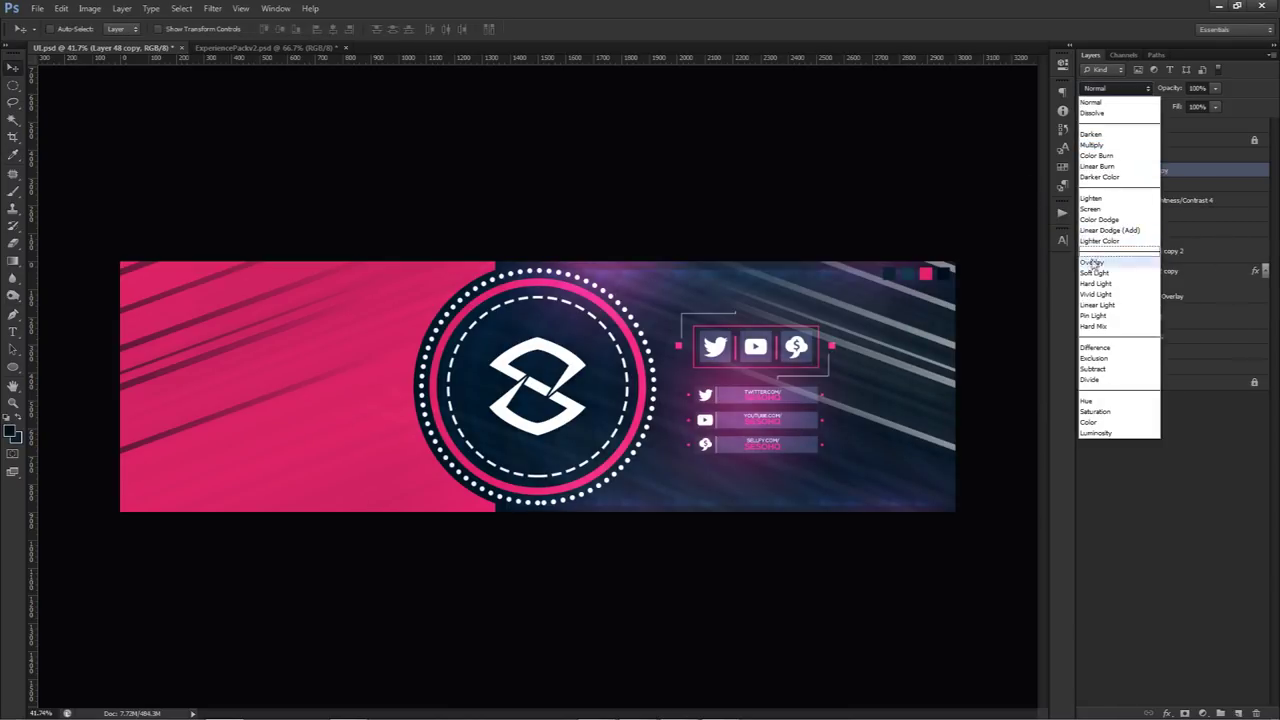
{"action": "left_click", "coordinate": [1110, 250]}
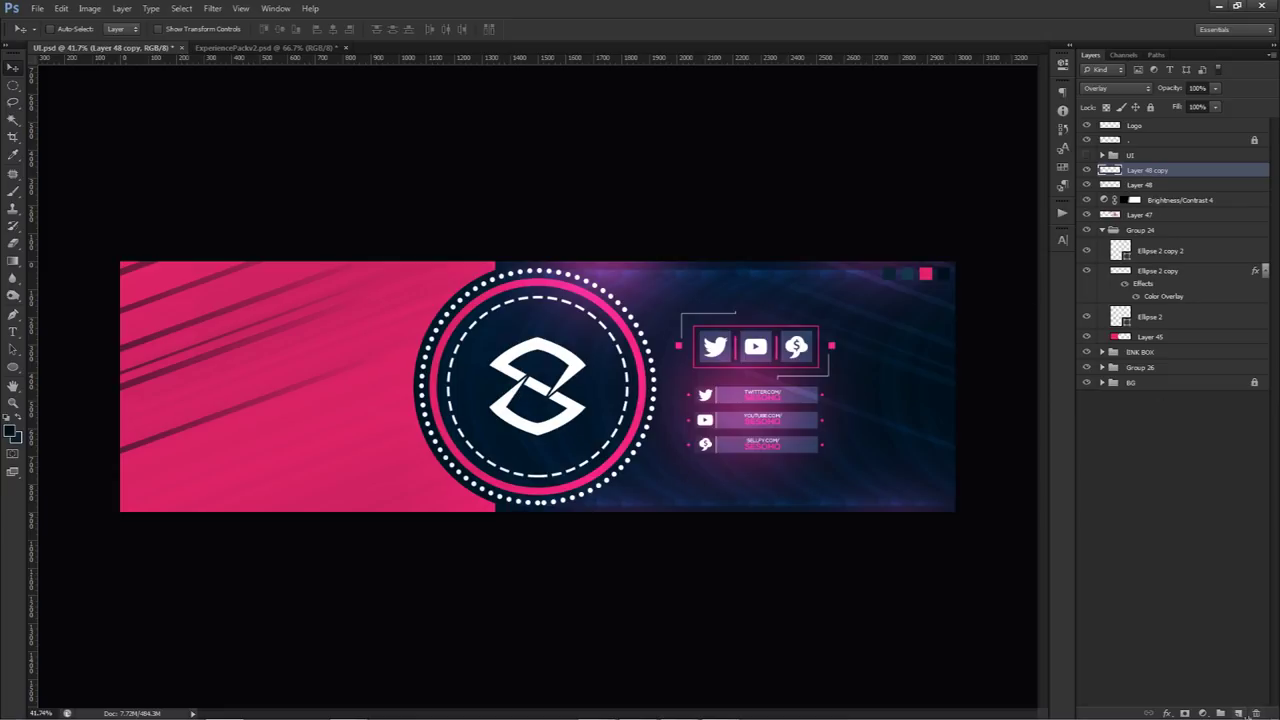
Add a new layer in Group 24 and draw straight Pen tool paths framing the social media elements.
{"action": "left_click", "coordinate": [1152, 232]}
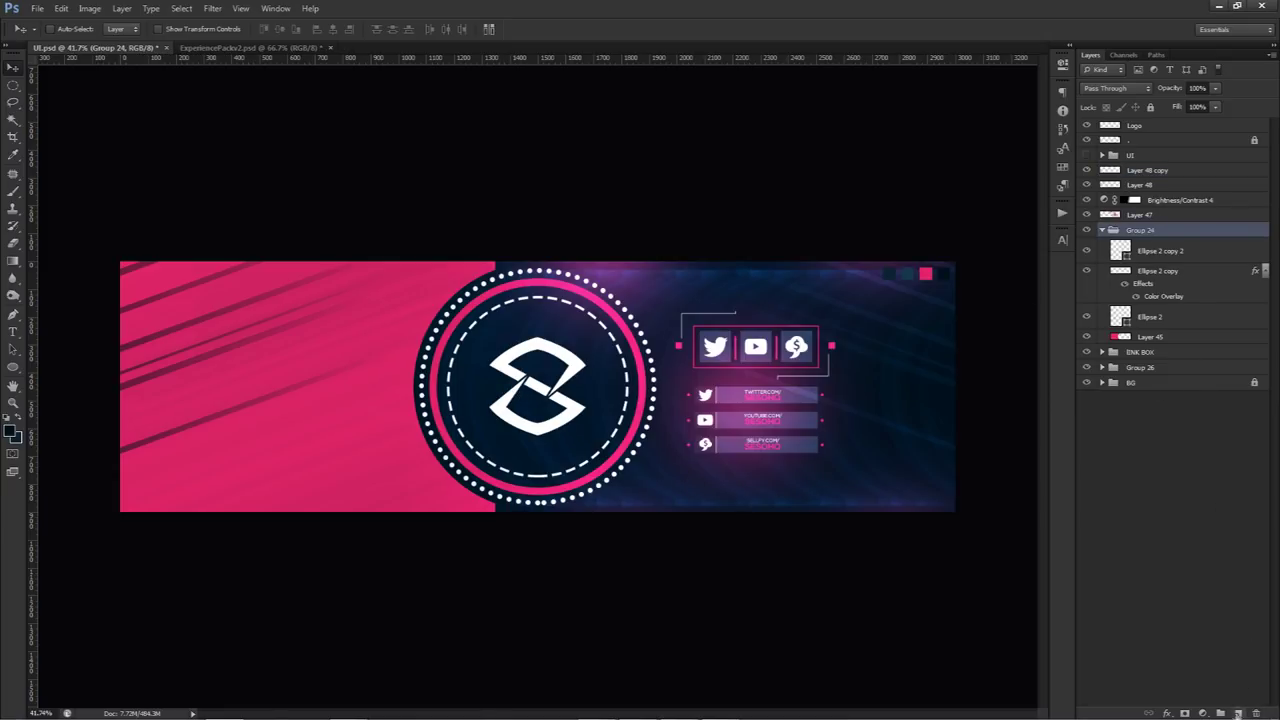
{"action": "left_click", "coordinate": [1238, 713]}
{"action": "key", "text": "p"}
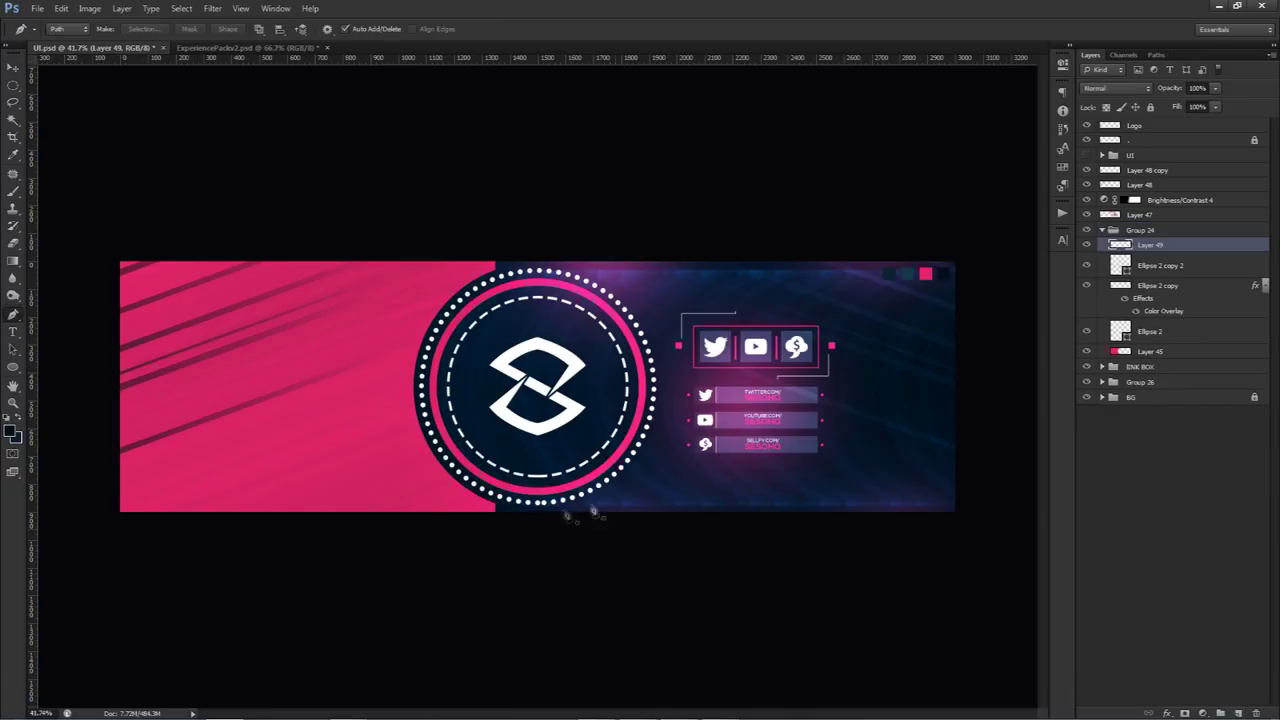
{"action": "left_click", "coordinate": [624, 489]}
{"action": "left_click", "coordinate": [932, 489]}
{"action": "left_click", "coordinate": [932, 305]}
{"action": "left_click", "coordinate": [808, 288]}
{"action": "left_click", "coordinate": [910, 288]}
{"action": "left_click", "coordinate": [910, 468]}
{"action": "left_click", "coordinate": [834, 303]}
{"action": "left_click", "coordinate": [650, 304]}
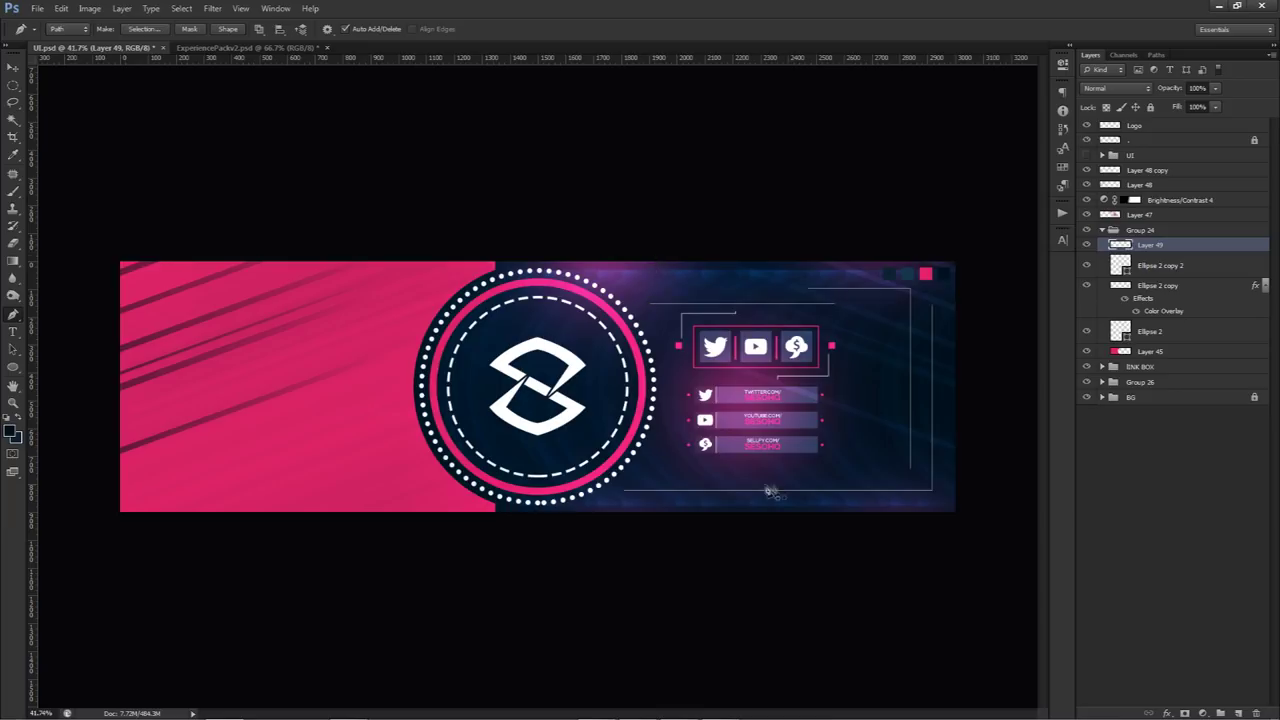
{"action": "right_click", "coordinate": [865, 416]}
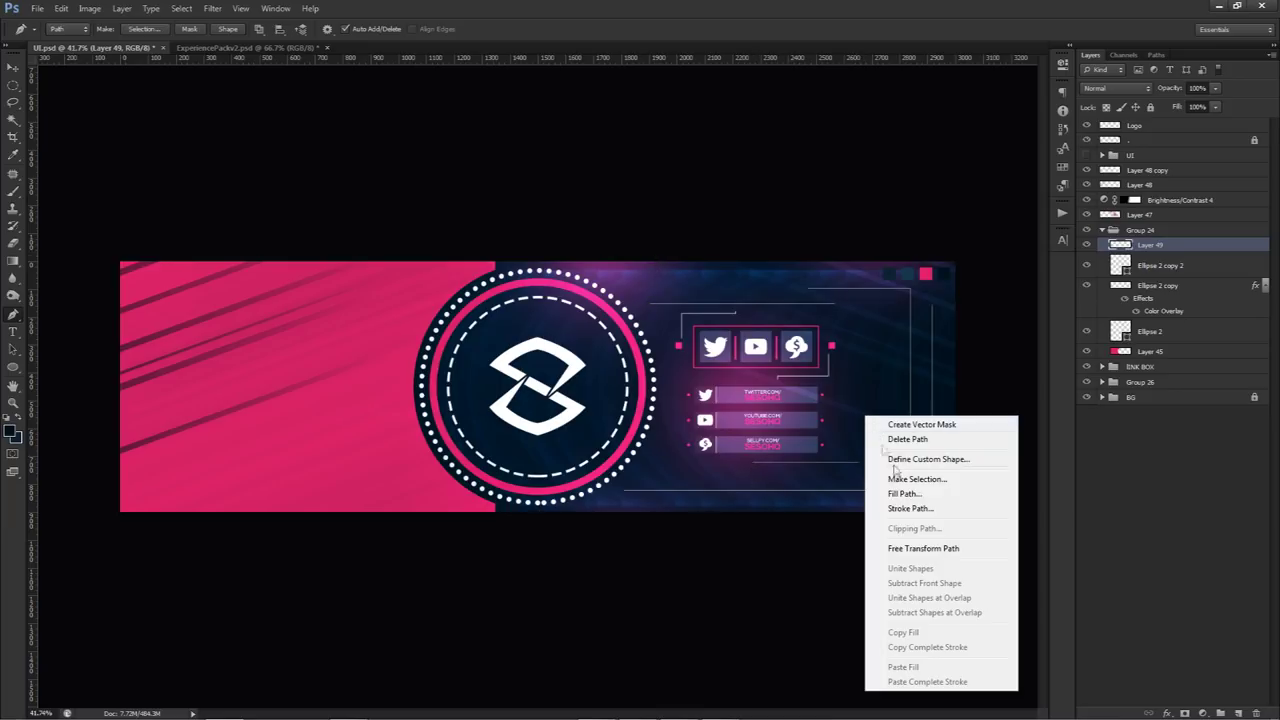
{"action": "left_click", "coordinate": [900, 510]}
{"action": "right_click", "coordinate": [757, 352]}
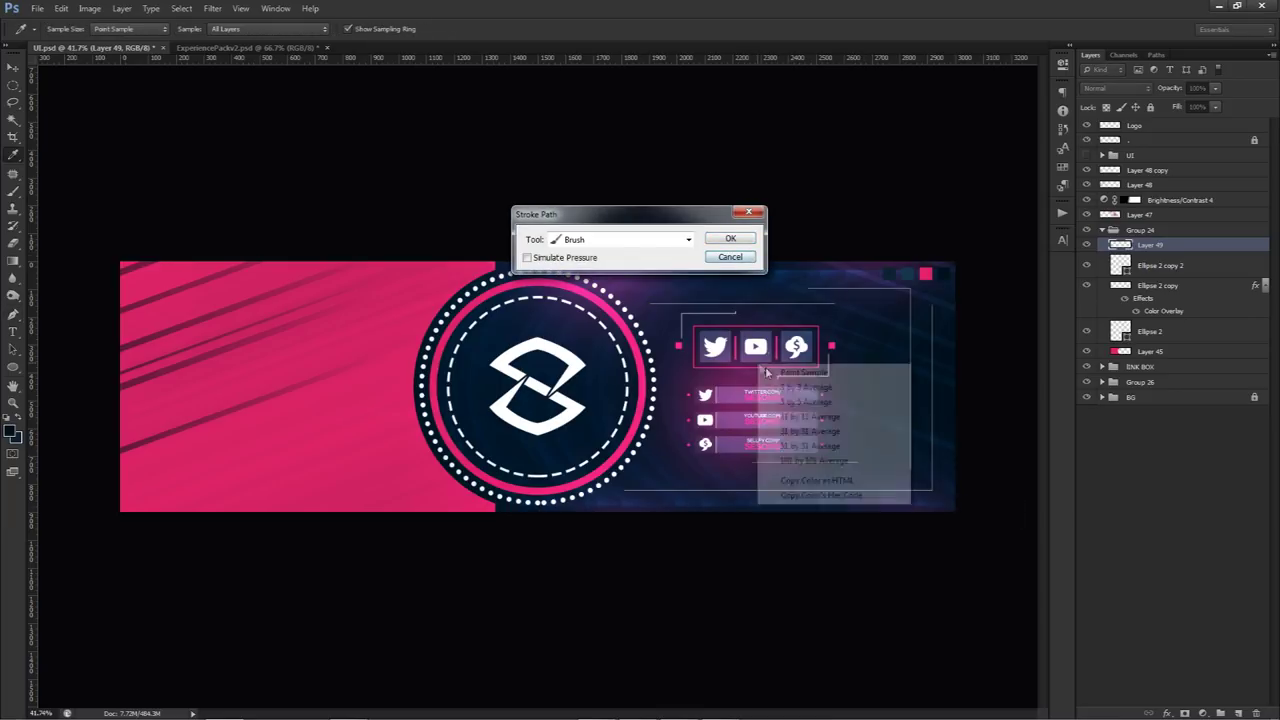
{"action": "left_click", "coordinate": [722, 275]}
{"action": "left_click", "coordinate": [730, 258]}
Choose the round brush for stroking the frame lines, with a size of 2 px, and adjust its hardness.
{"action": "key", "text": "b"}
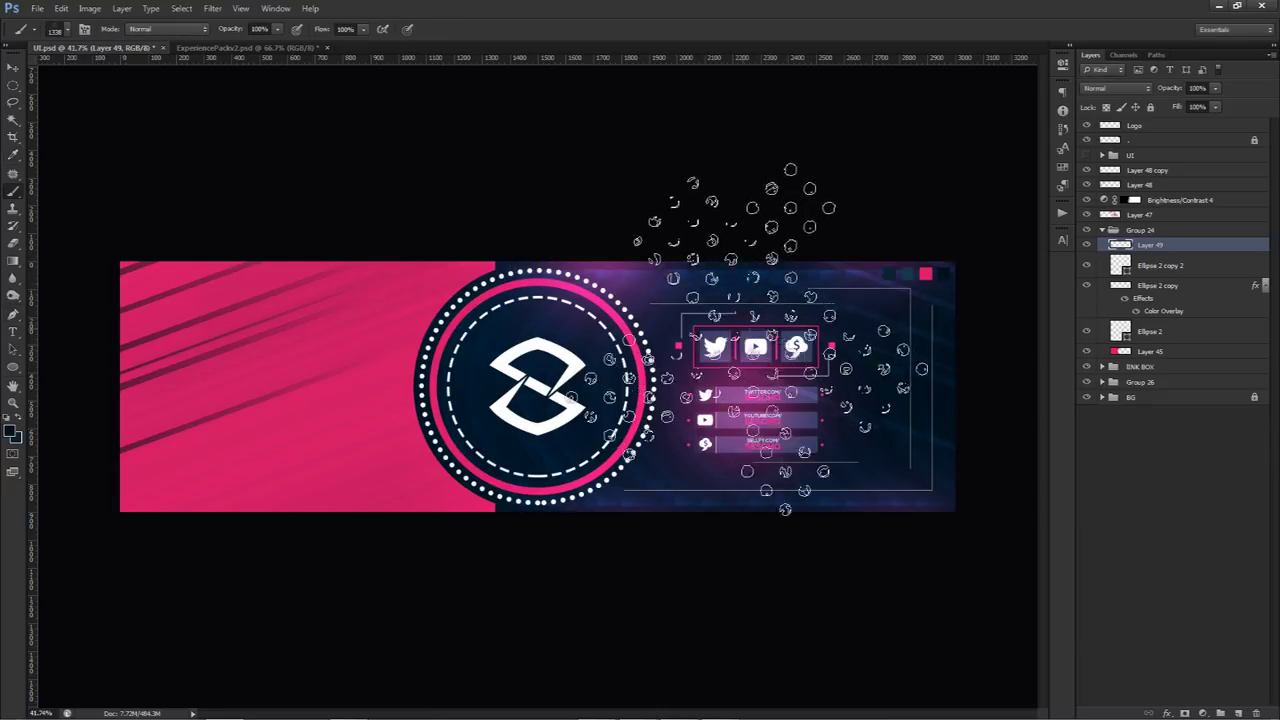
{"action": "right_click", "coordinate": [752, 330]}
{"action": "left_click", "coordinate": [790, 441]}
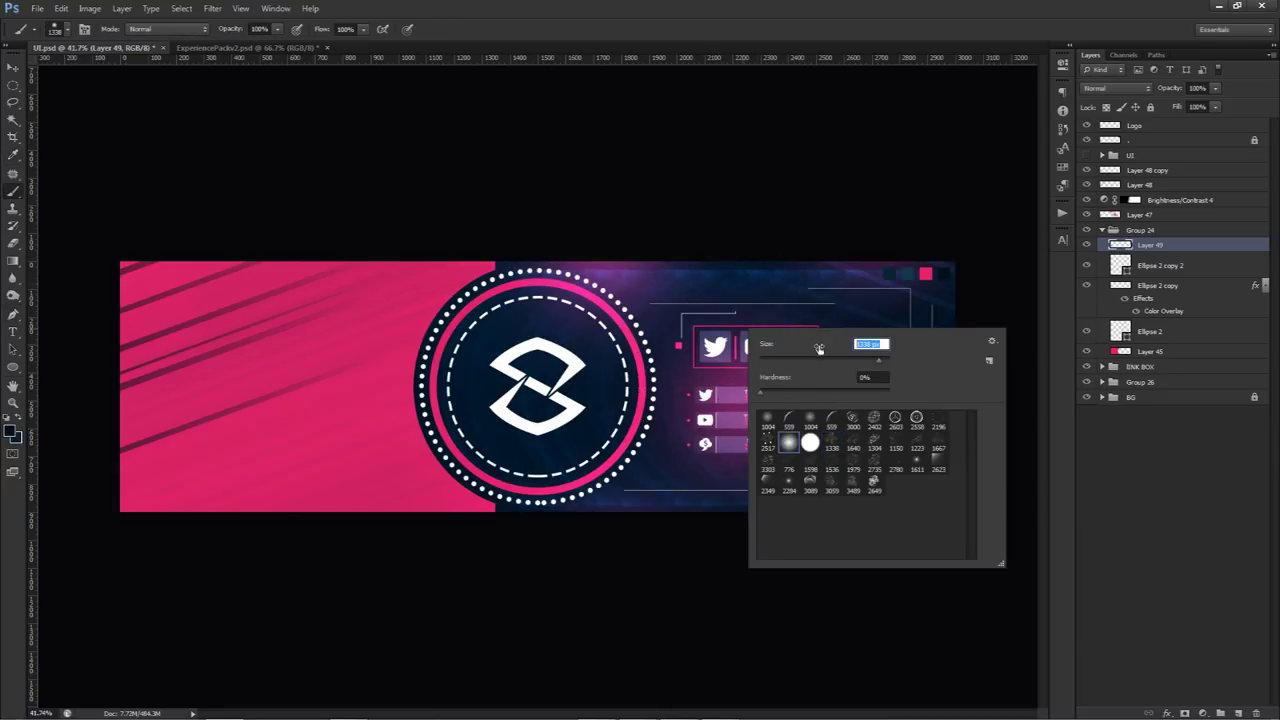
{"action": "key", "text": "Tab"}
{"action": "left_click", "coordinate": [880, 377]}
{"action": "key", "text": "Return"}
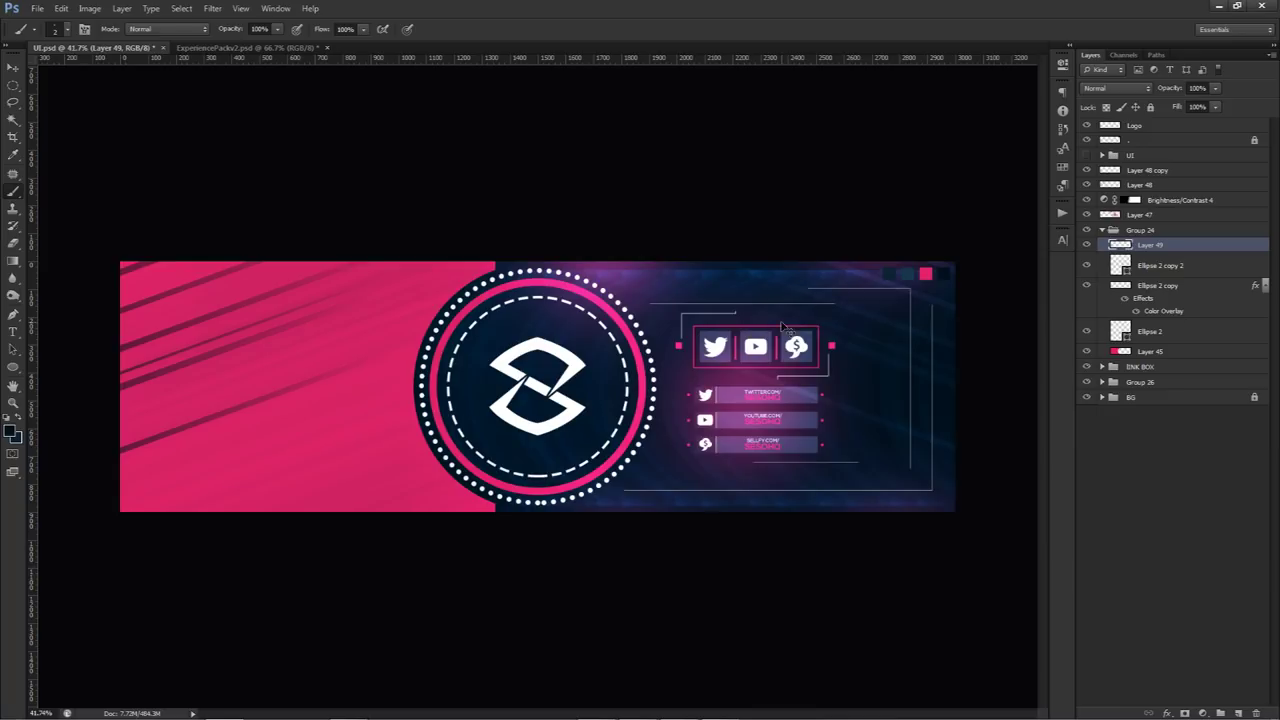
Stroke the frame line paths with the brush on Layer 49 and delete the paths.
{"action": "key", "text": "p"}
{"action": "right_click", "coordinate": [783, 323]}
{"action": "left_click", "coordinate": [829, 417]}
{"action": "key", "text": "Return"}
{"action": "right_click", "coordinate": [783, 306]}
{"action": "left_click", "coordinate": [831, 351]}
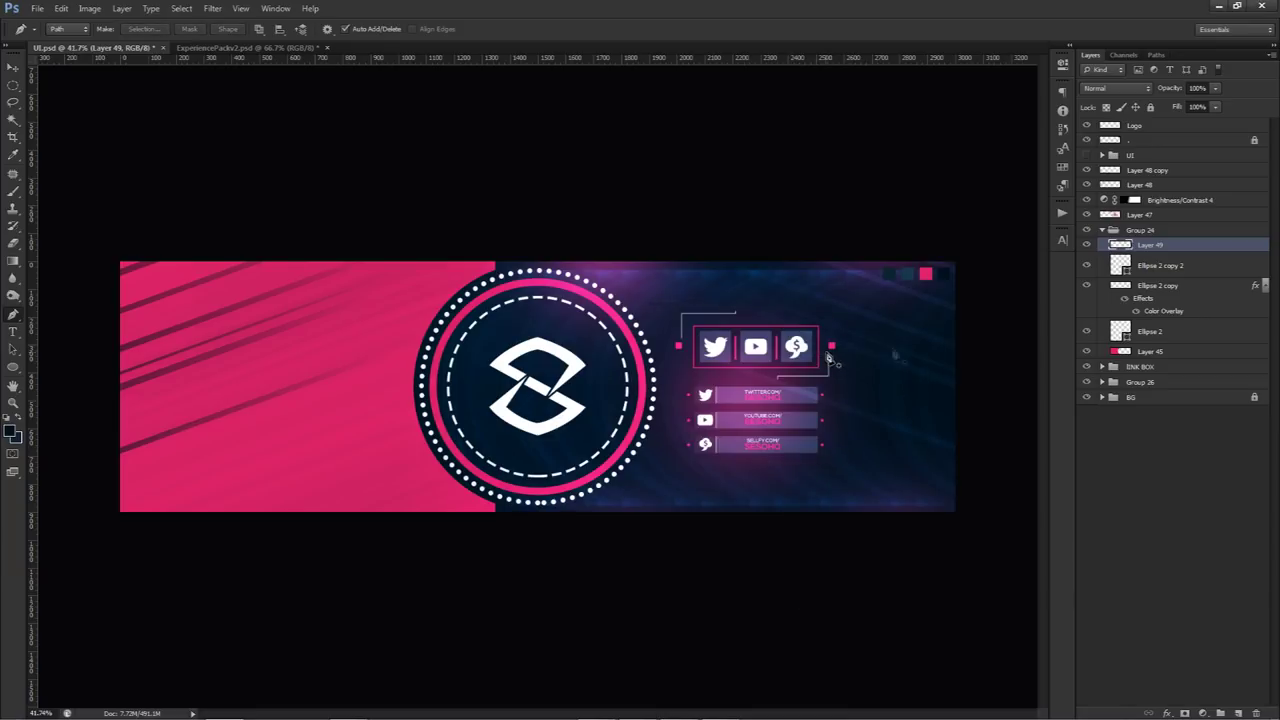
Turn the stroked frame lines white by raising their Lightness to the maximum with Hue/Saturation.
{"action": "key", "text": "ctrl+u"}
{"action": "left_click_drag", "start_coordinate": [1036, 370], "coordinate": [1153, 379]}
{"action": "left_click", "coordinate": [1193, 242]}
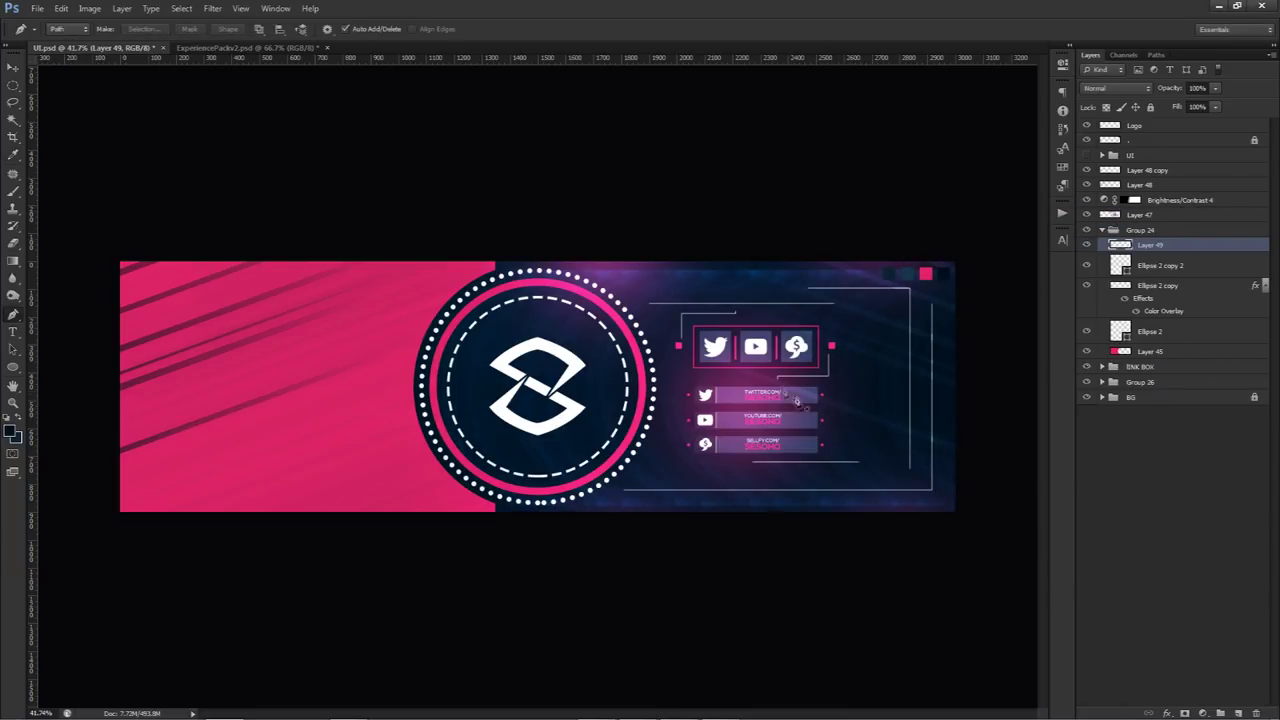
{"action": "key", "text": "v"}
{"action": "key", "text": "alt"}
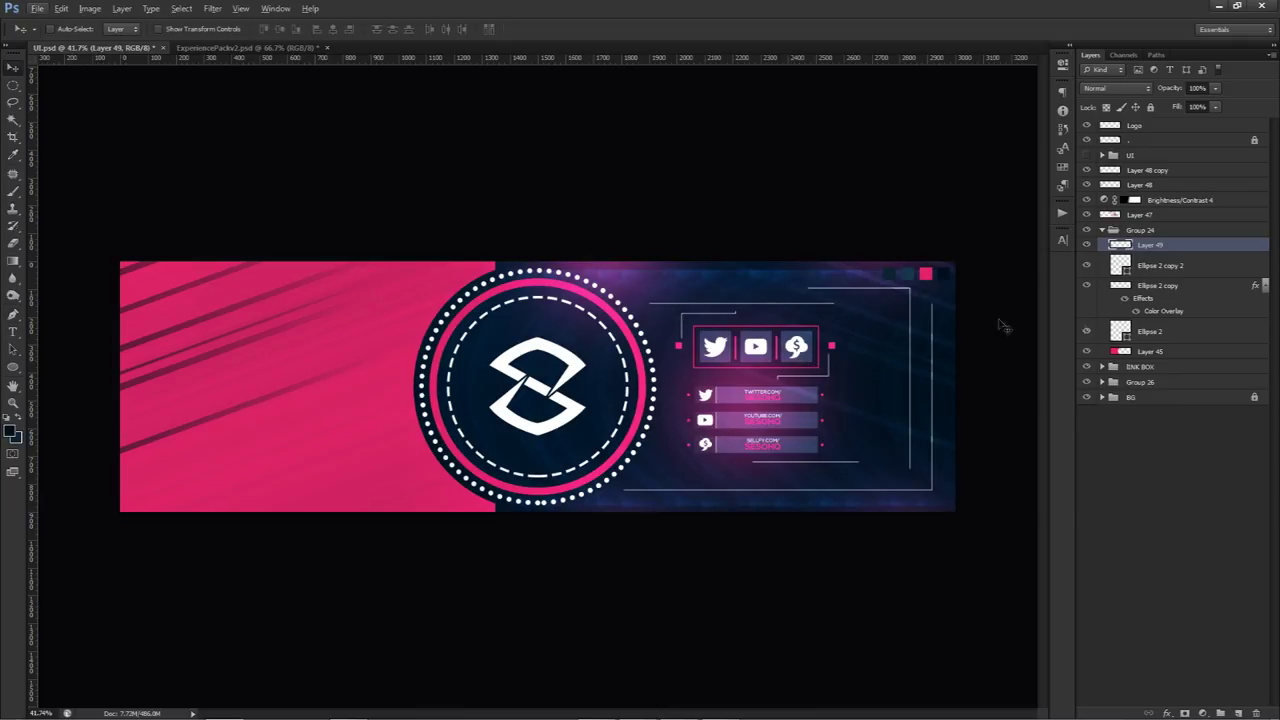
Add a new layer directly above the BG group and choose the 2284 px halftone dot brush.
{"action": "left_click", "coordinate": [1137, 397]}
{"action": "left_click", "coordinate": [1236, 706]}
{"action": "key", "text": "b"}
{"action": "right_click", "coordinate": [745, 522]}
{"action": "left_click", "coordinate": [740, 597]}
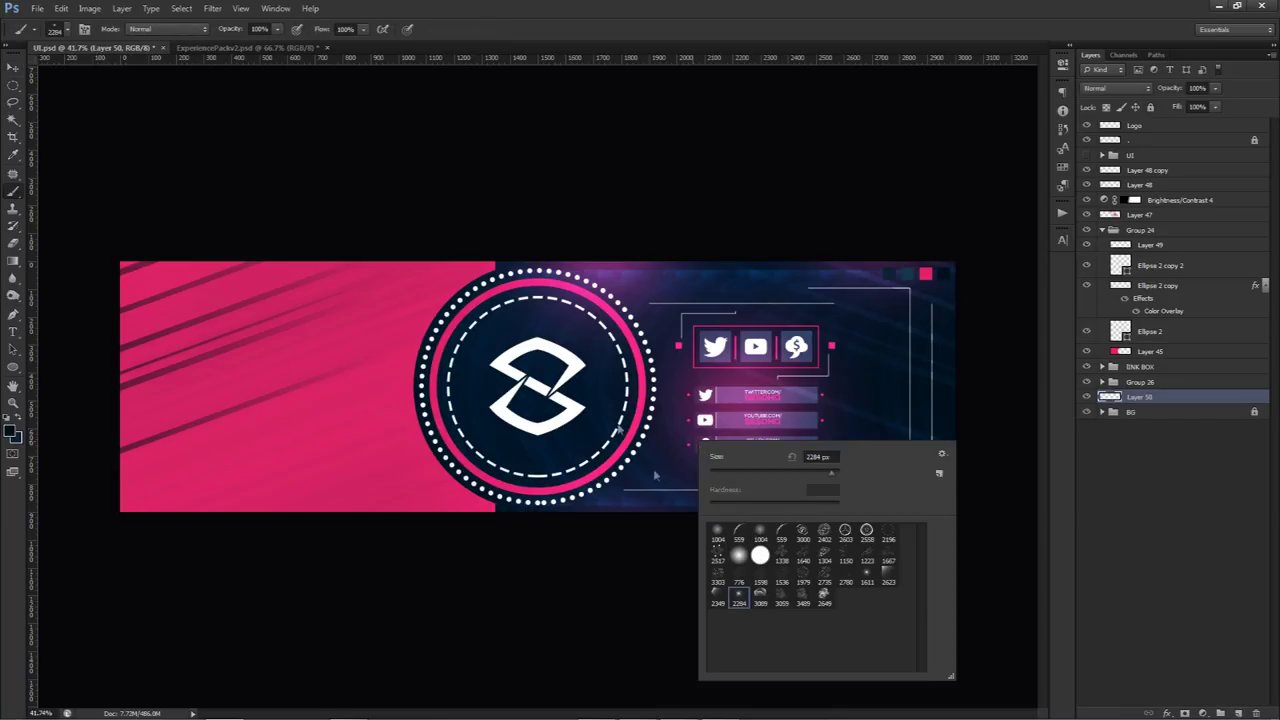
{"action": "left_click", "coordinate": [622, 408]}
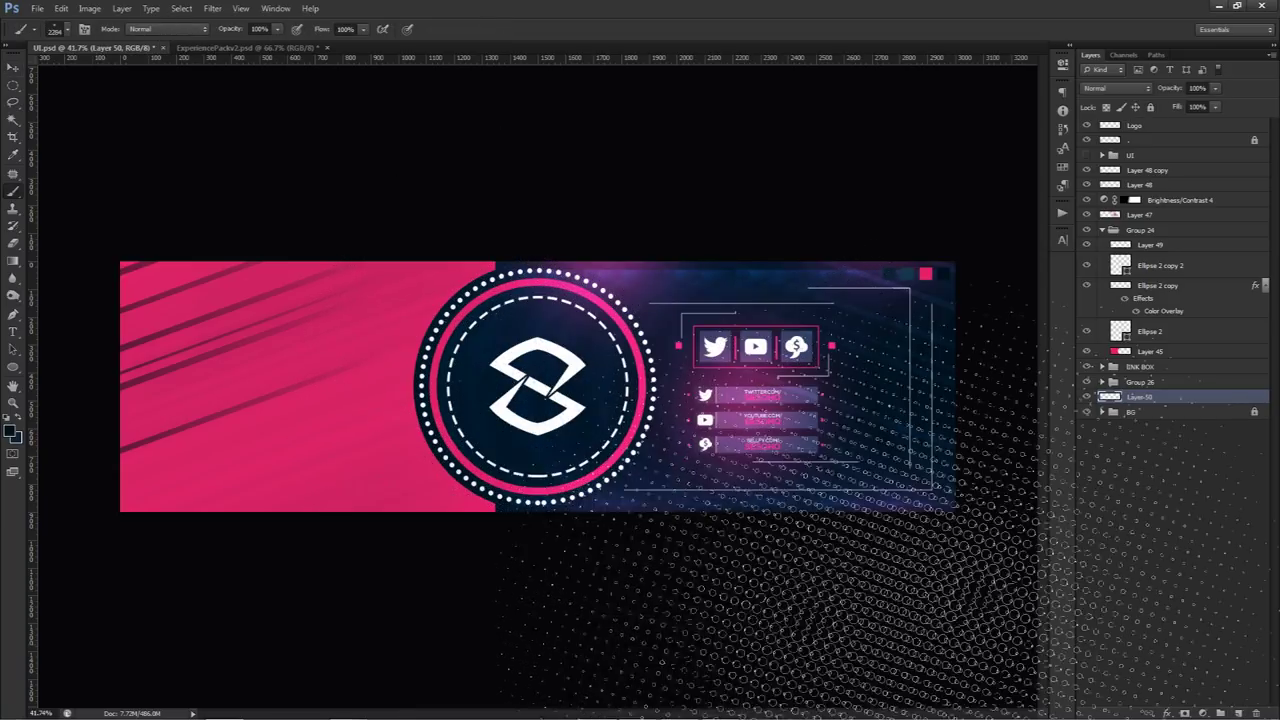
{"action": "scroll", "coordinate": [606, 657], "scroll_direction": "down", "scroll_amount": 2}
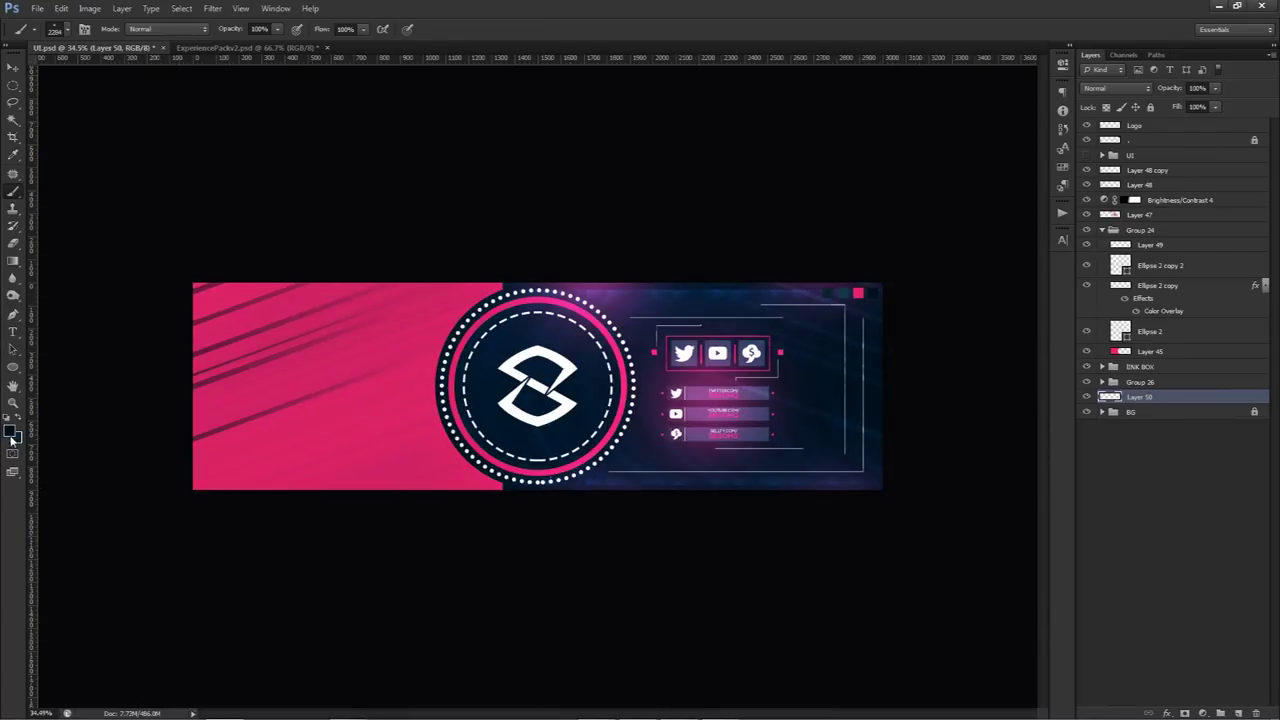